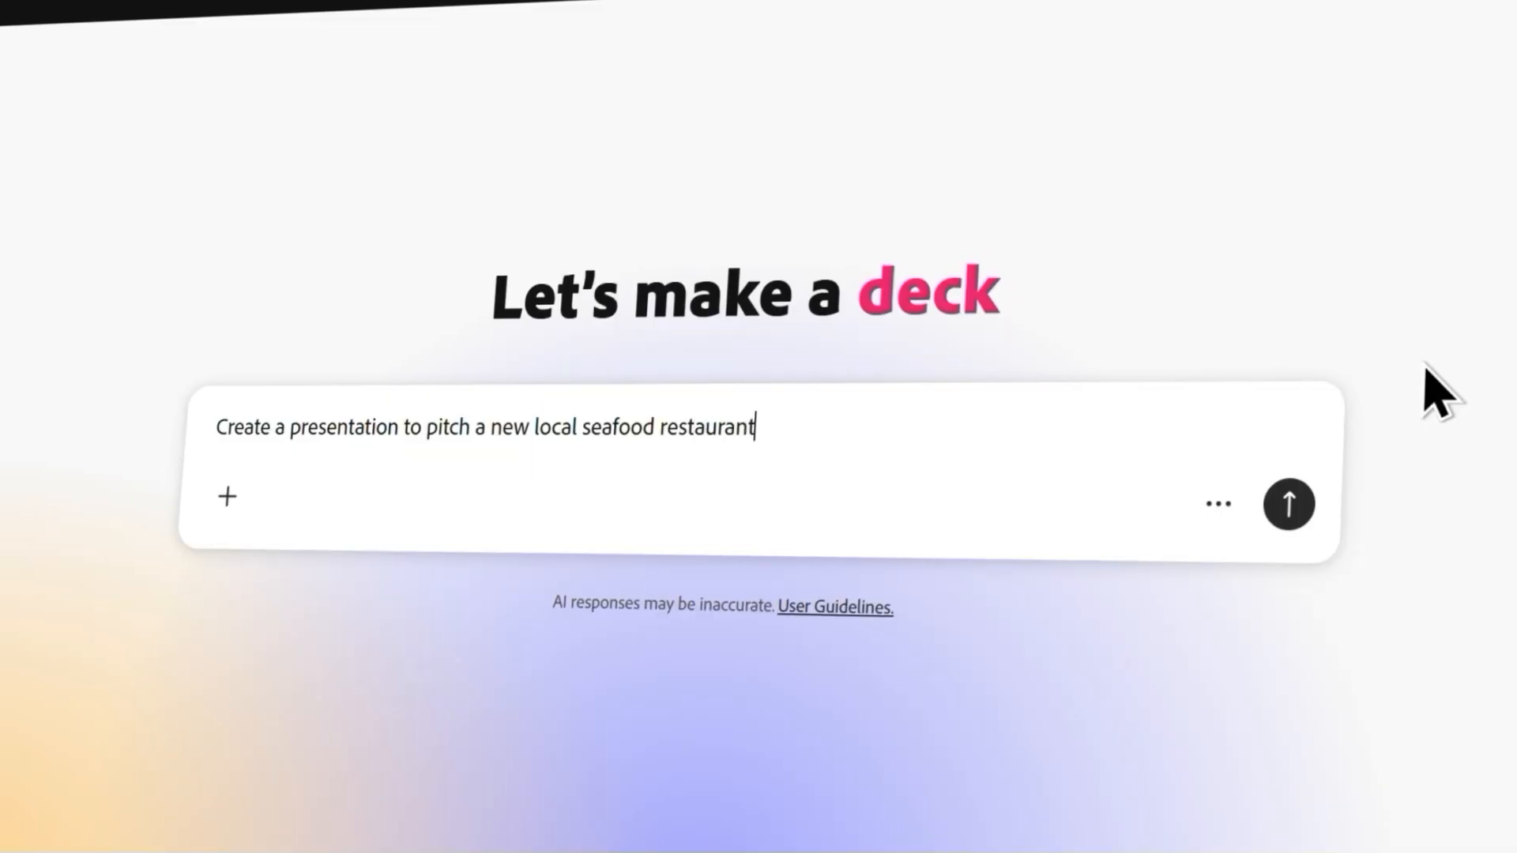
Generate a presentation pitching a new local seafood restaurant and place a seafood illustration on its title slide.
{"action": "key", "text": "Return"}
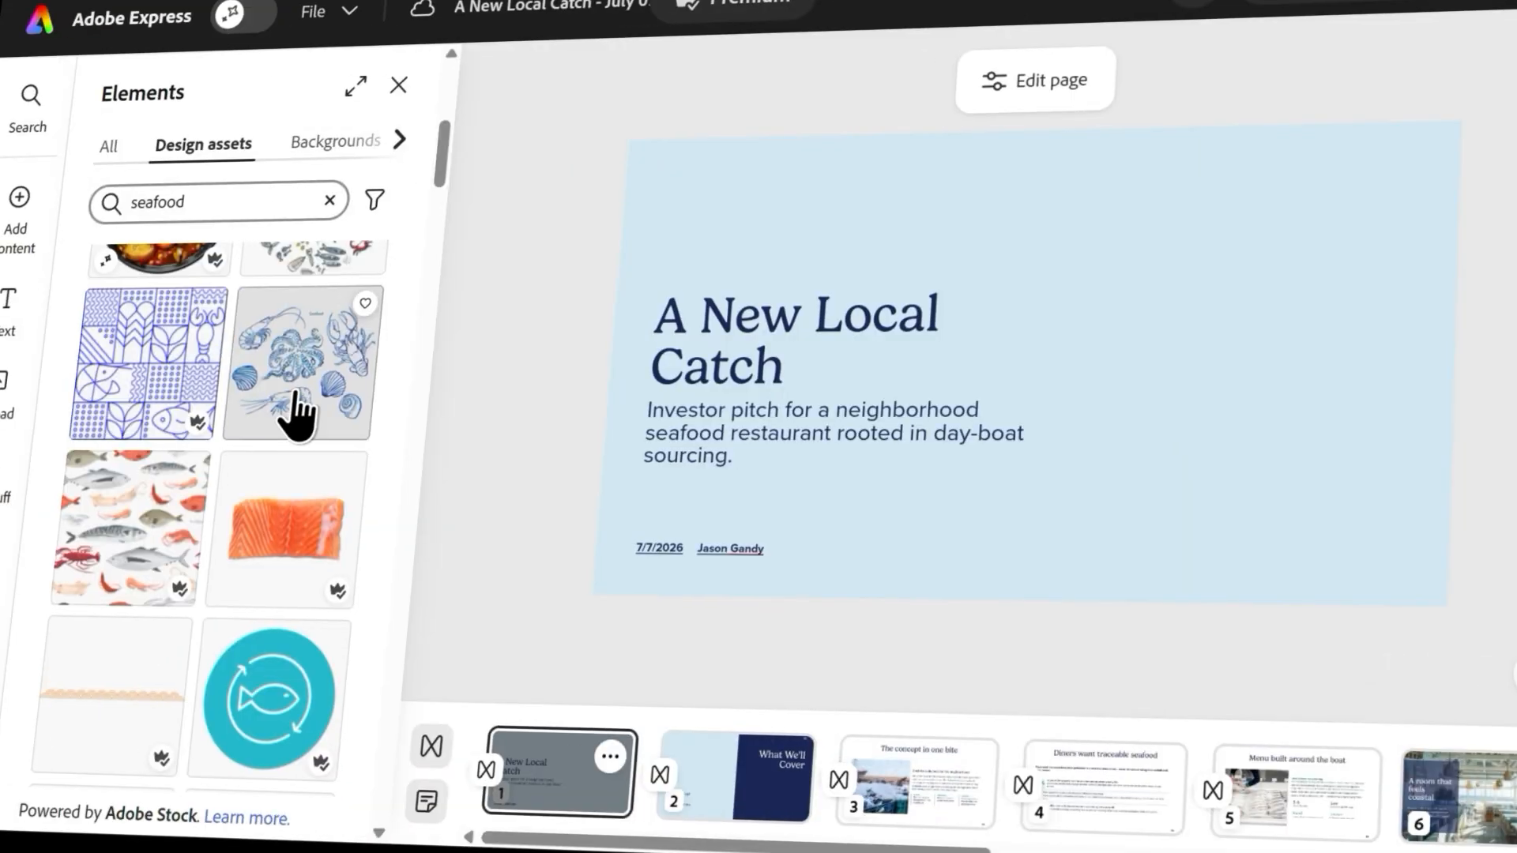
{"action": "left_click", "coordinate": [294, 413]}
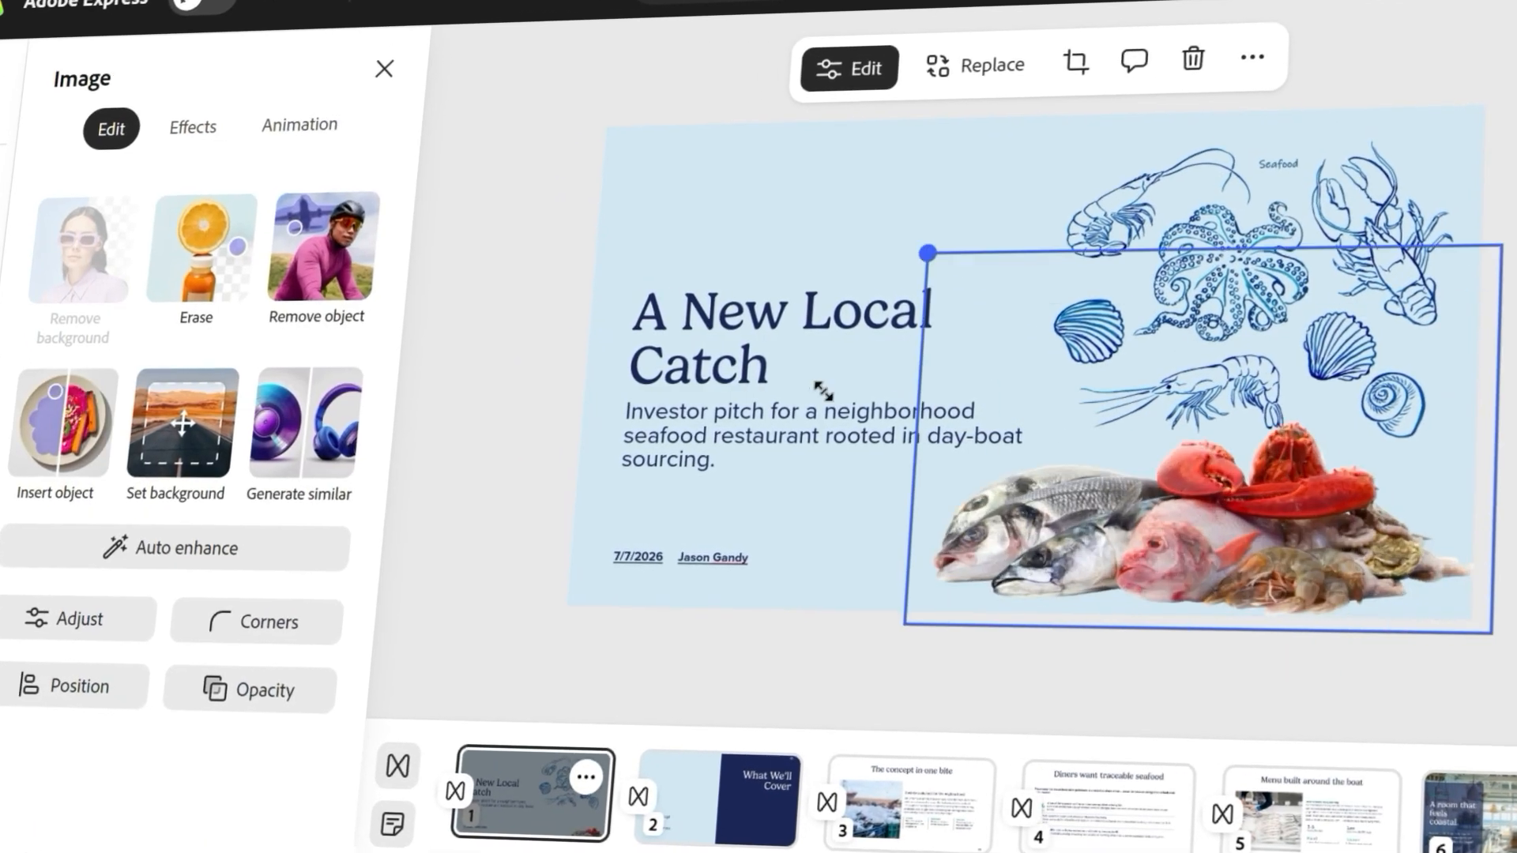
{"action": "left_click", "coordinate": [822, 389]}
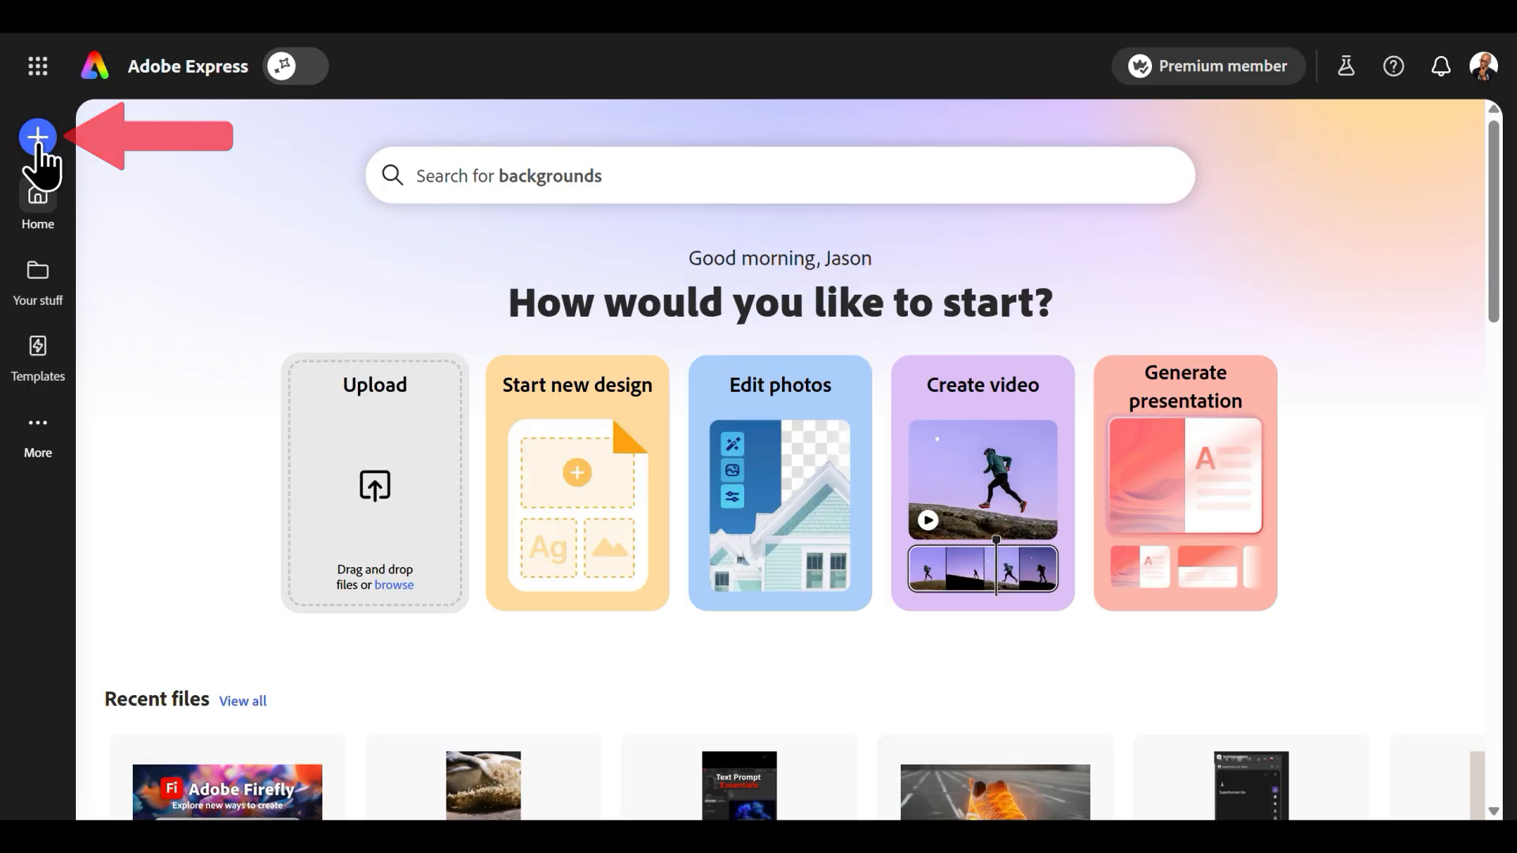
Start a new project with the Generate presentation quick action.
{"action": "left_click", "coordinate": [38, 139]}
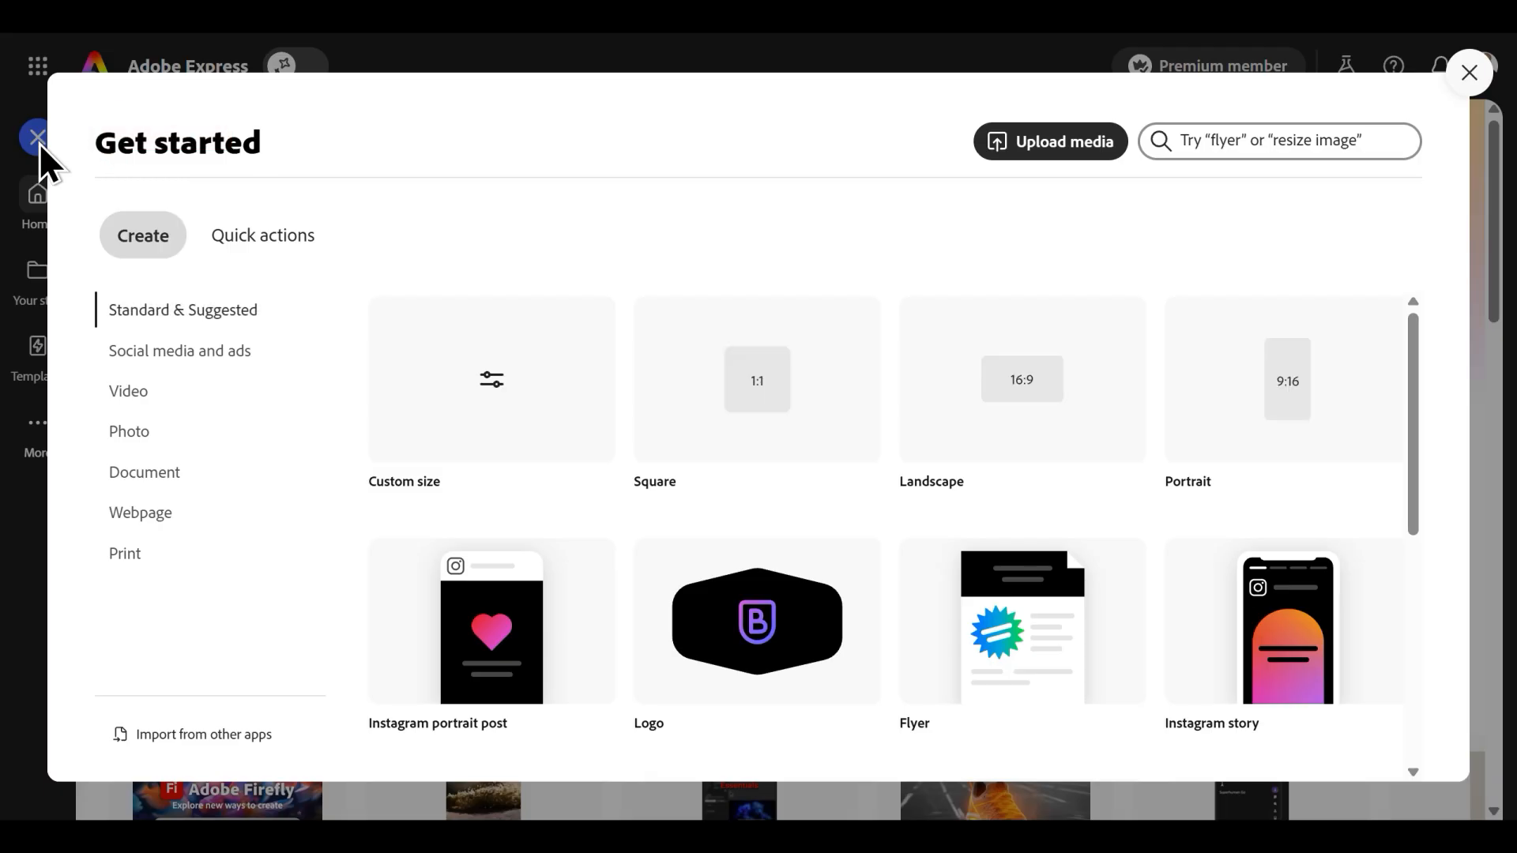
{"action": "left_click", "coordinate": [285, 267]}
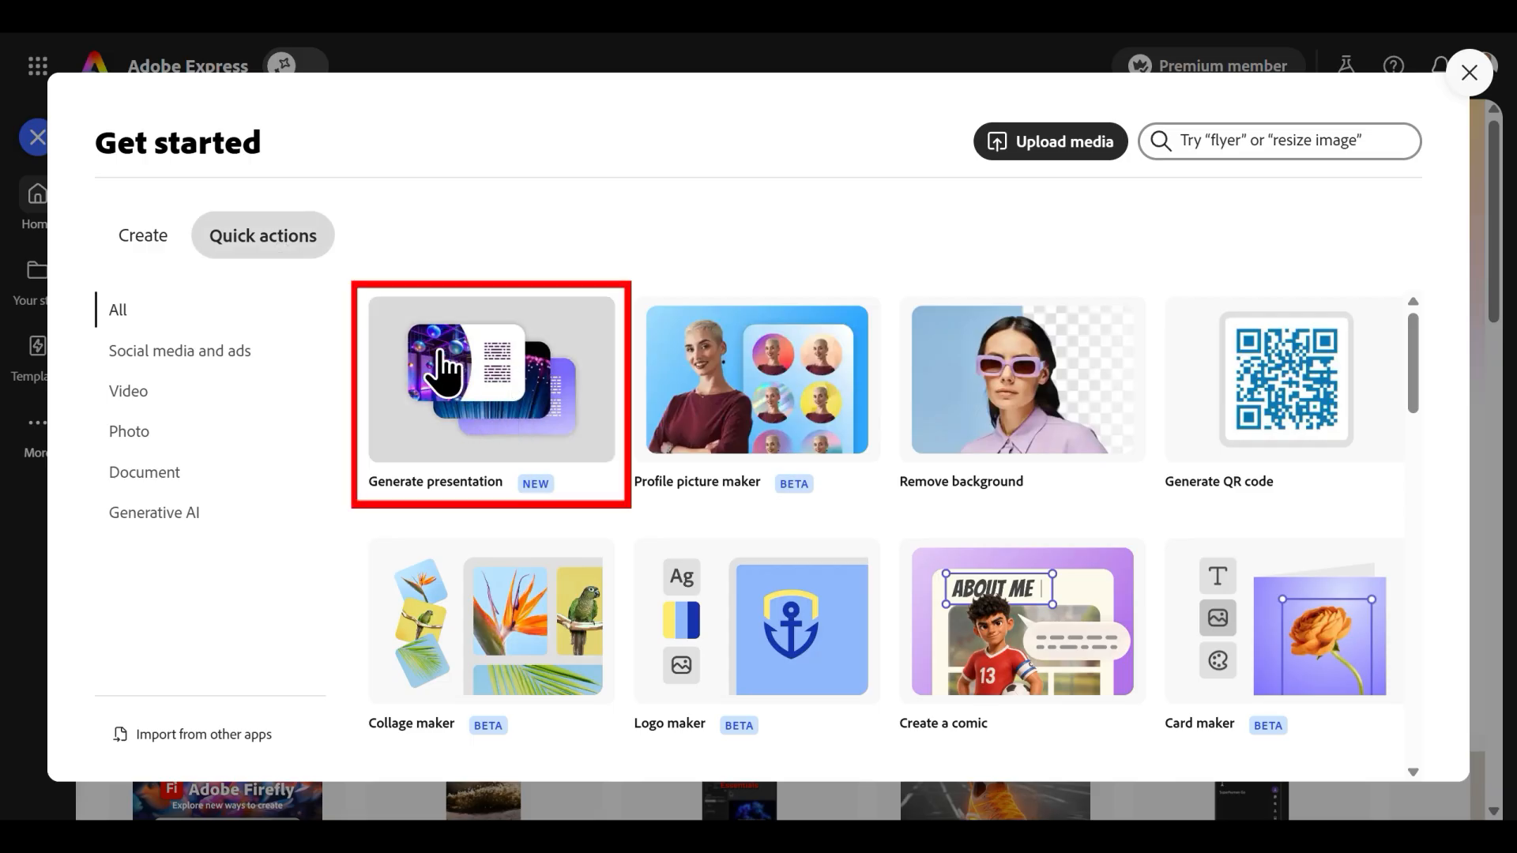
{"action": "left_click", "coordinate": [481, 397]}
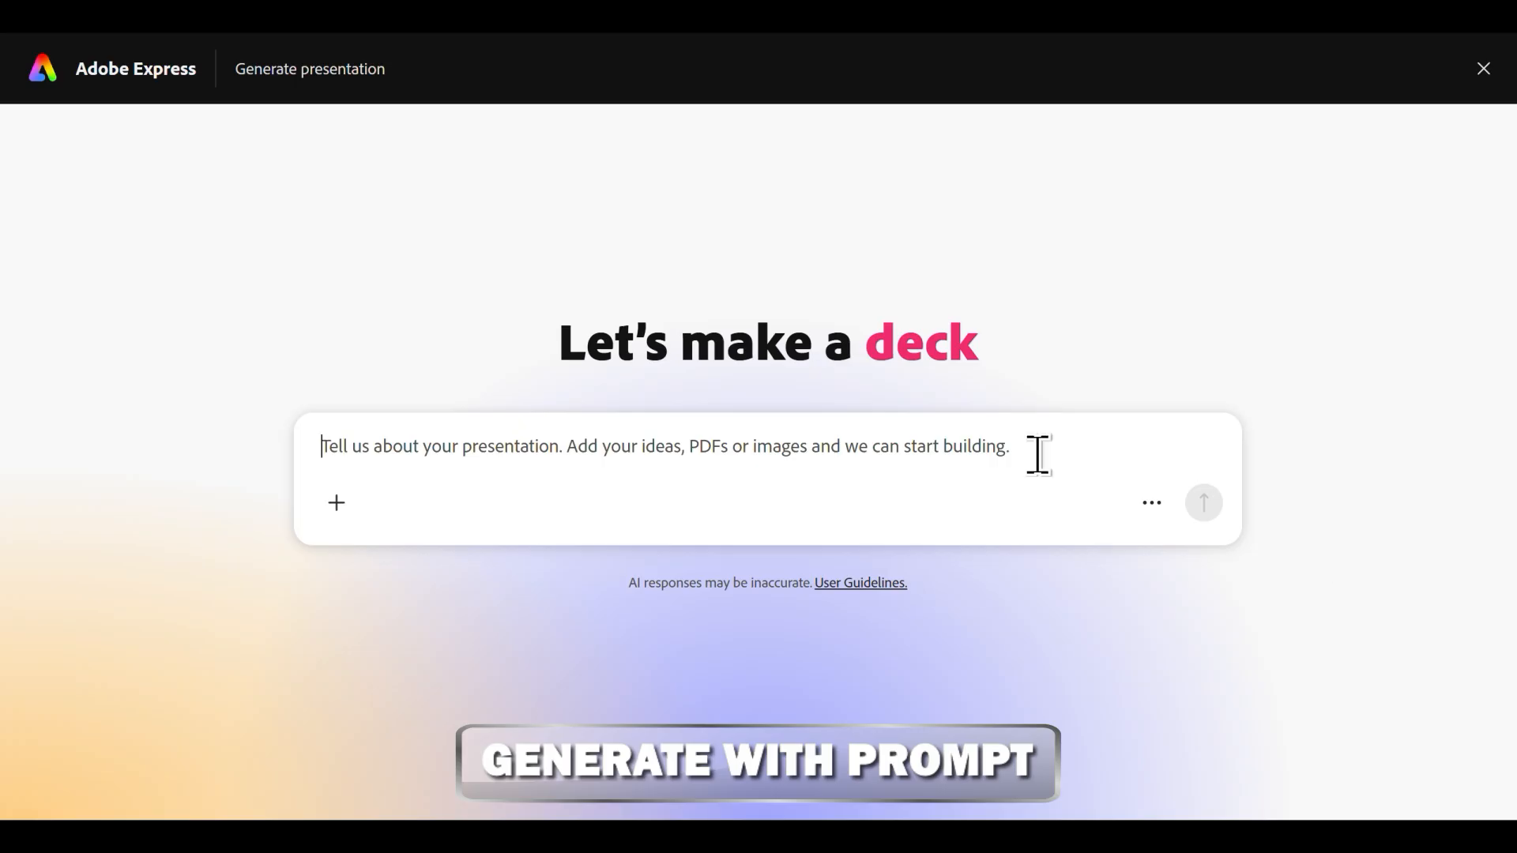
Enter the prompt "Create a digital marketing strategy presentation for a fitness brand called SyncFit. Outline the brand's unique value proposition, target demographics, and key growth strategies.".
{"action": "type", "text": "Create a digital marke"}
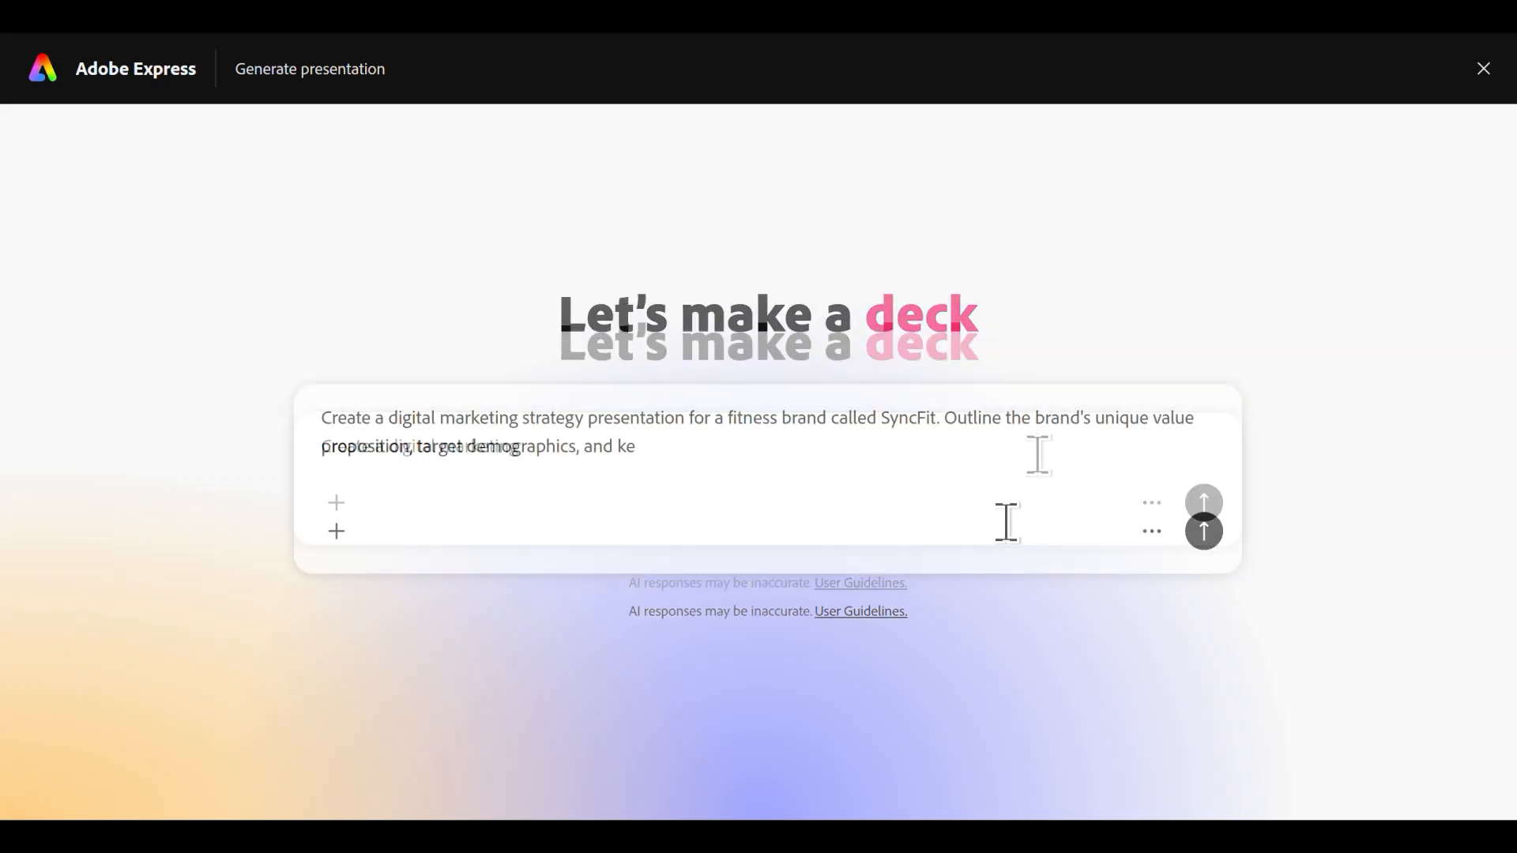
{"action": "type", "text": "y growh"}
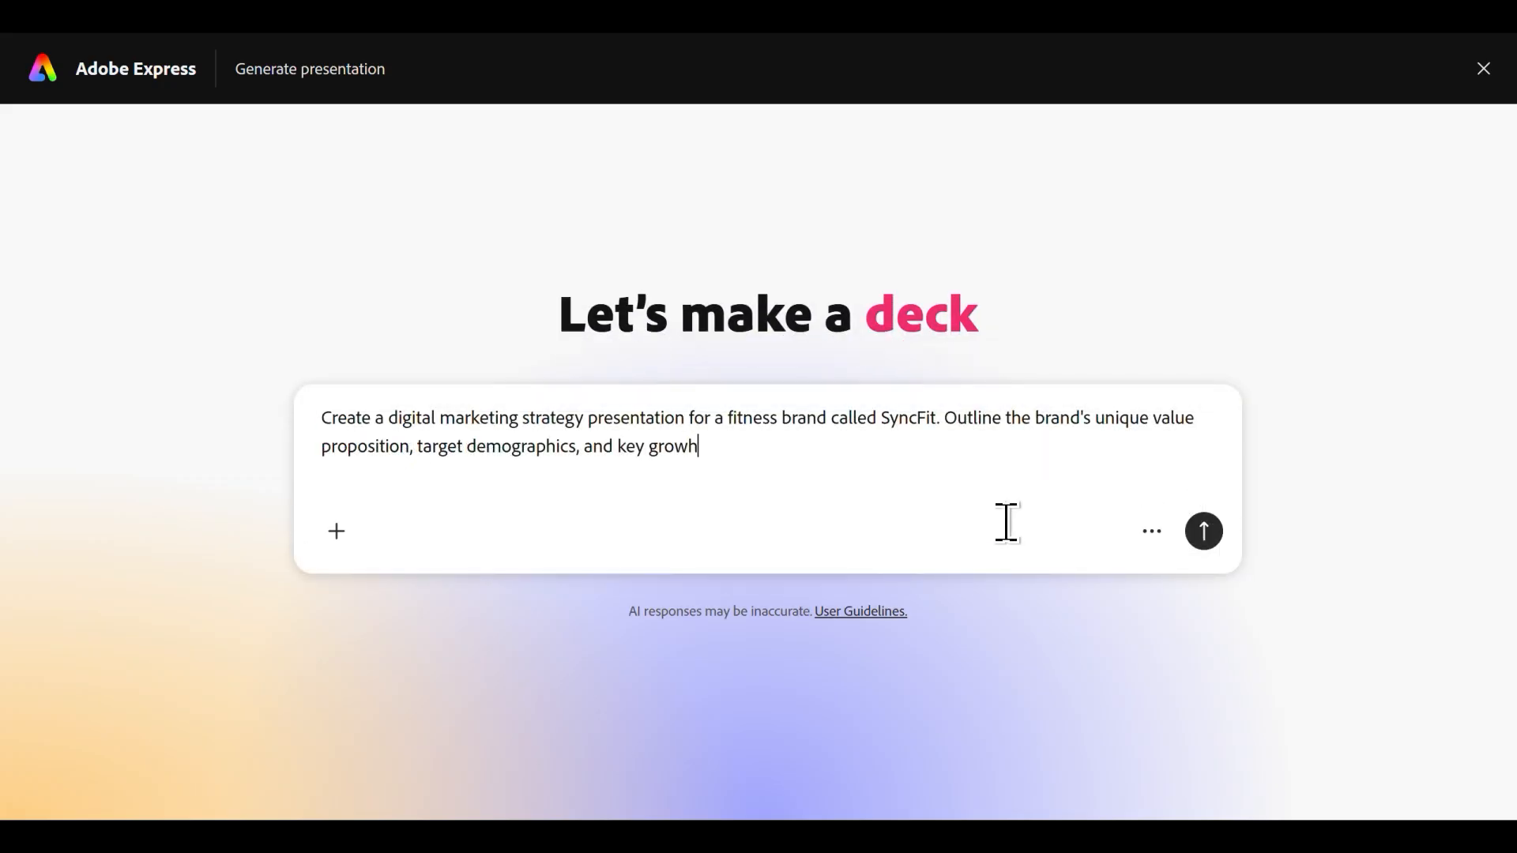
{"action": "key", "text": "BackSpace"}
{"action": "type", "text": "th strategies."}
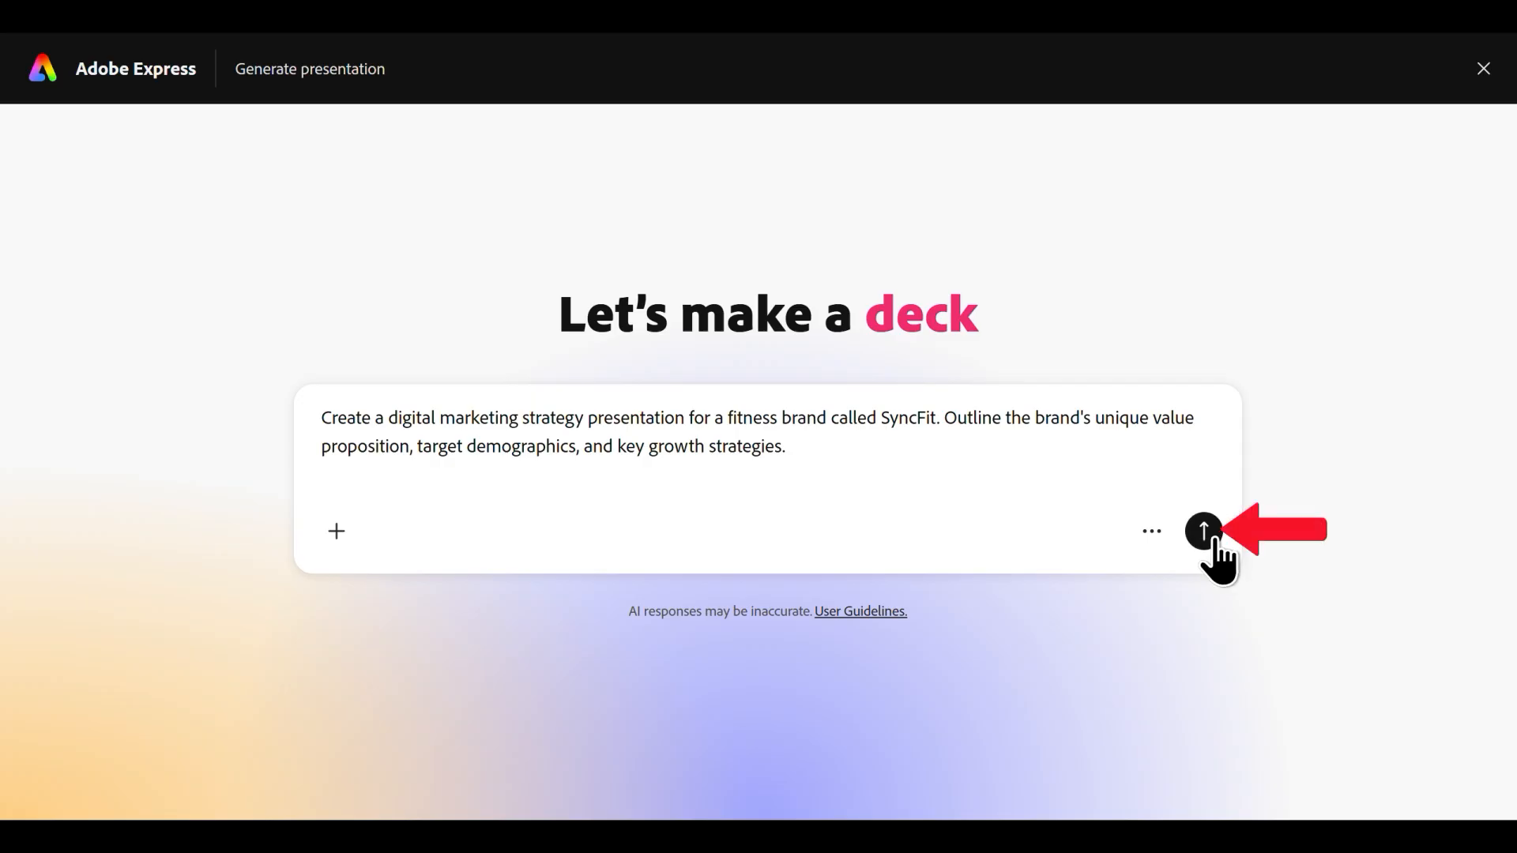
Submit the prompt and generate the presentation from the proposed outline, letting the template be picked automatically.
{"action": "left_click", "coordinate": [1202, 542]}
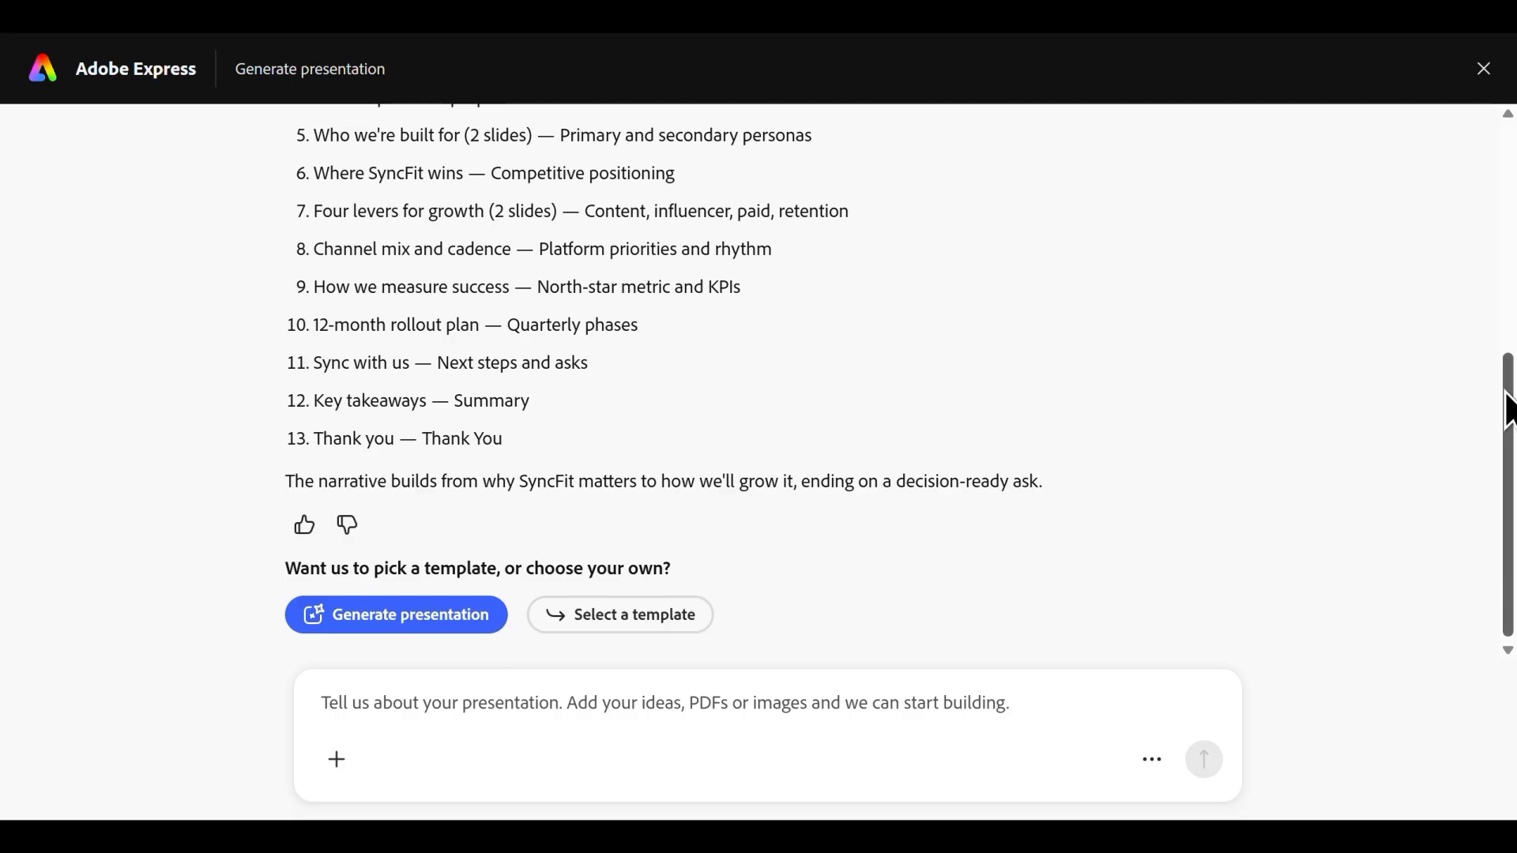
{"action": "left_click_drag", "start_coordinate": [1507, 399], "coordinate": [1511, 454]}
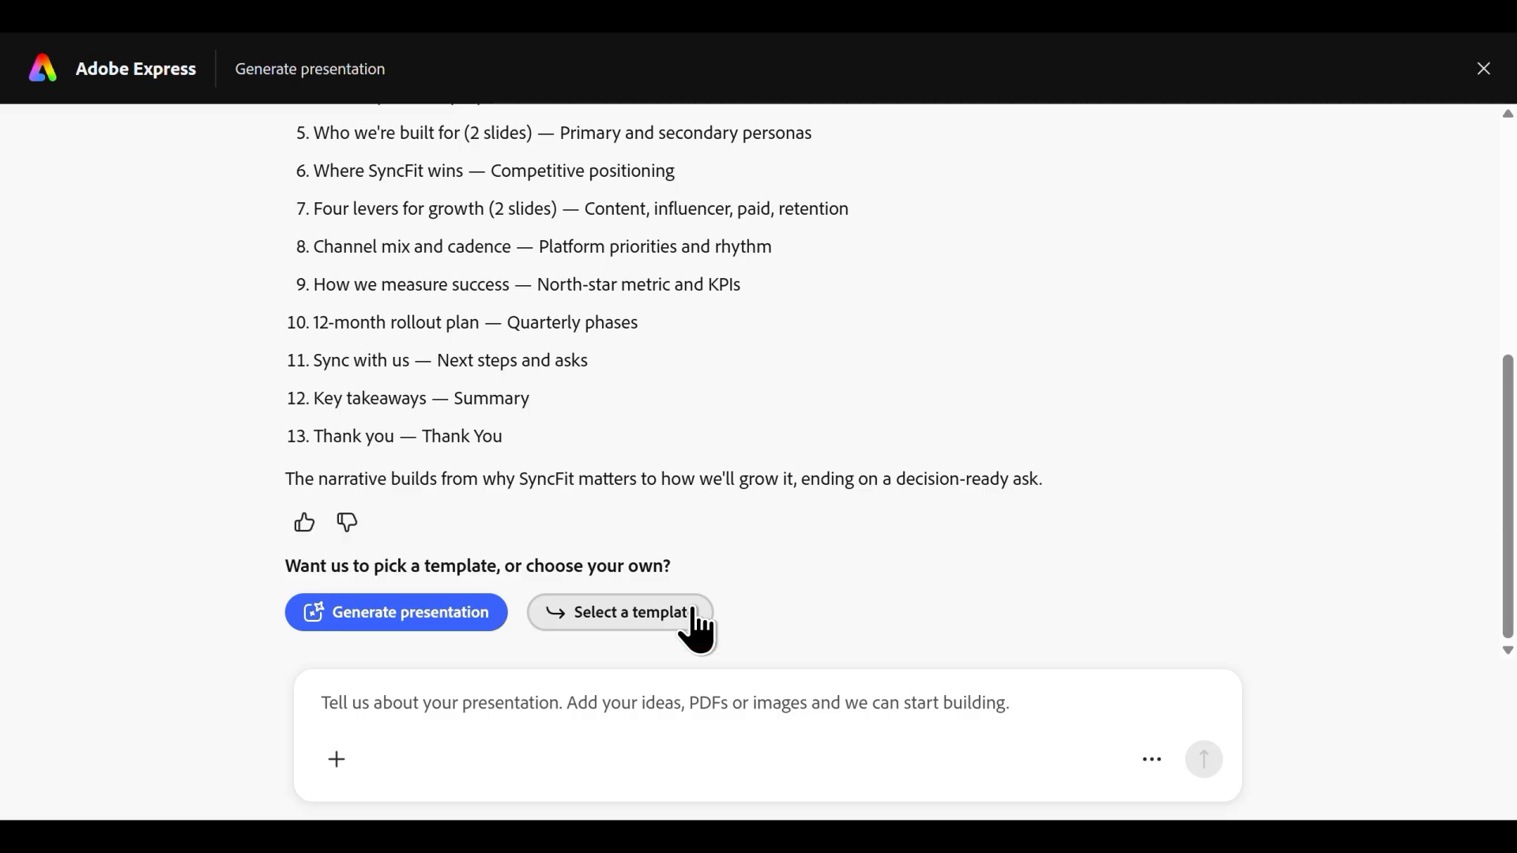
{"action": "left_click", "coordinate": [439, 614]}
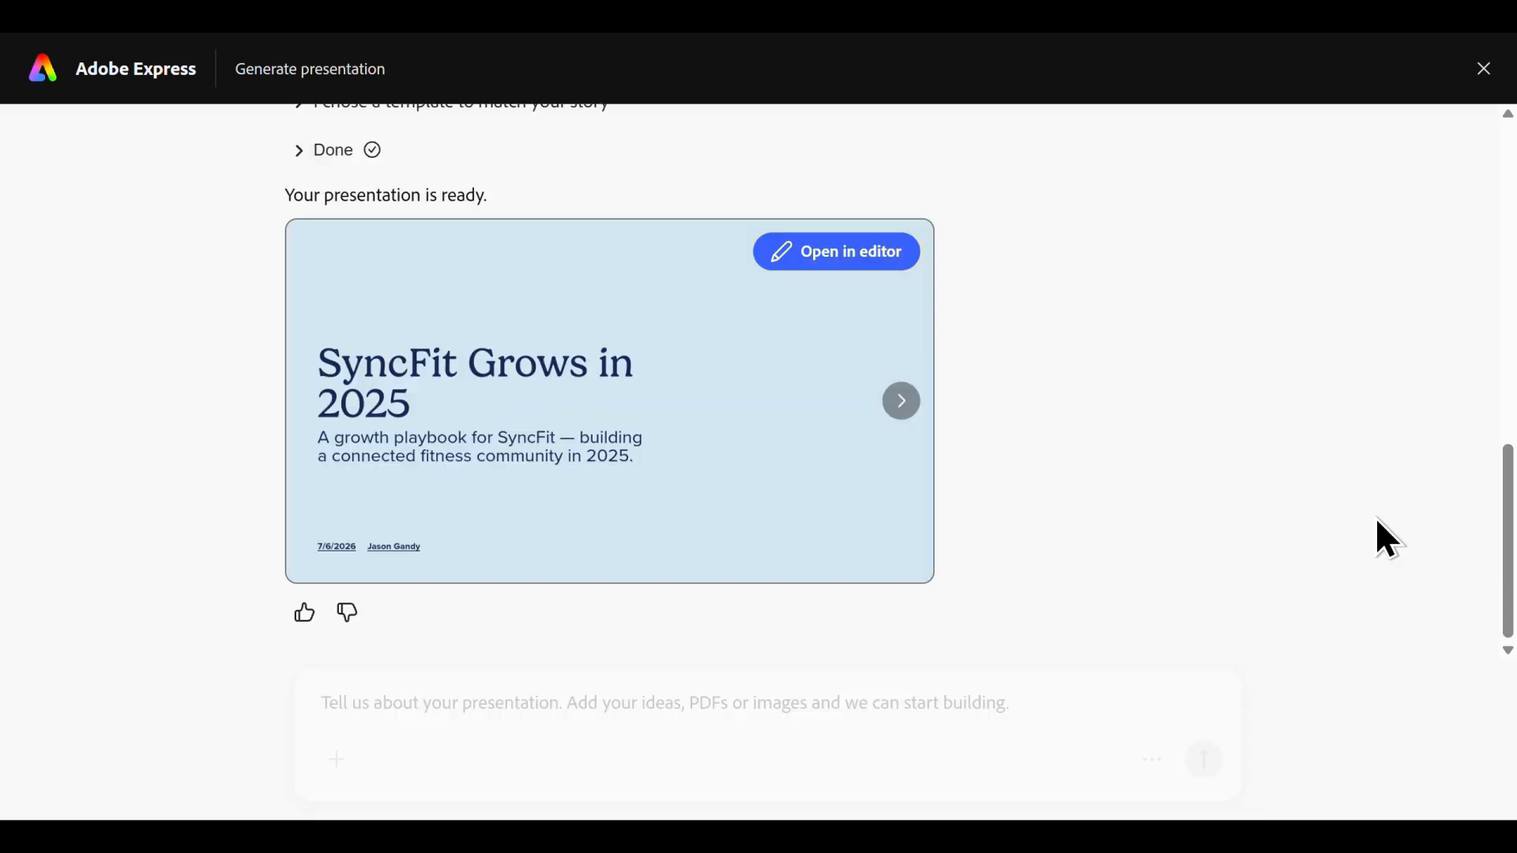
Page through the preview of the generated SyncFit presentation from the title slide to the closing slide.
{"action": "left_click", "coordinate": [902, 412]}
{"action": "left_click", "coordinate": [903, 416]}
{"action": "left_click", "coordinate": [901, 412]}
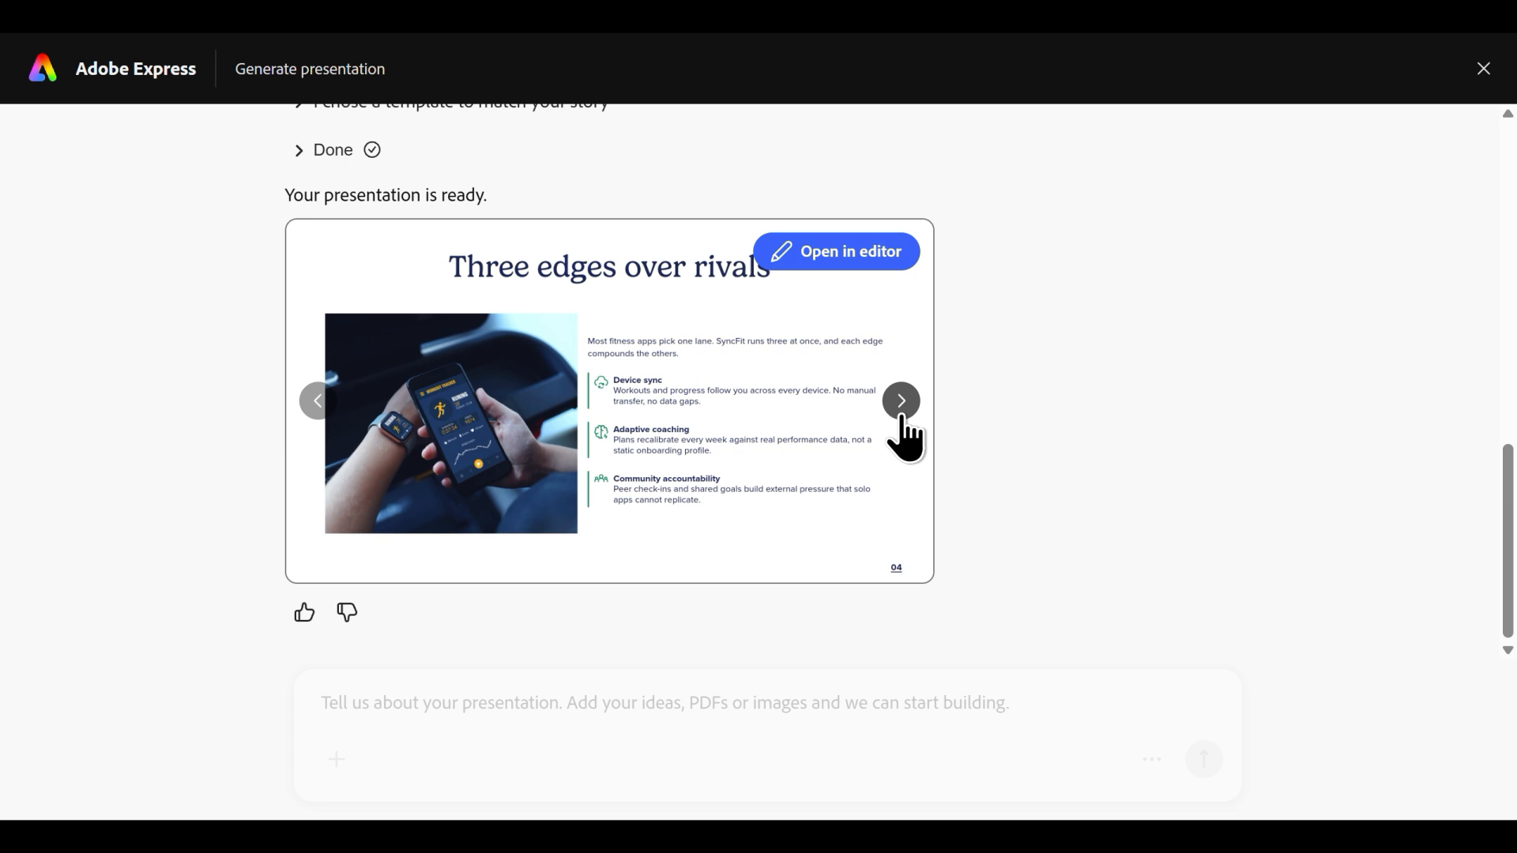
{"action": "left_click", "coordinate": [901, 414]}
{"action": "left_click", "coordinate": [901, 413]}
{"action": "left_click", "coordinate": [901, 414]}
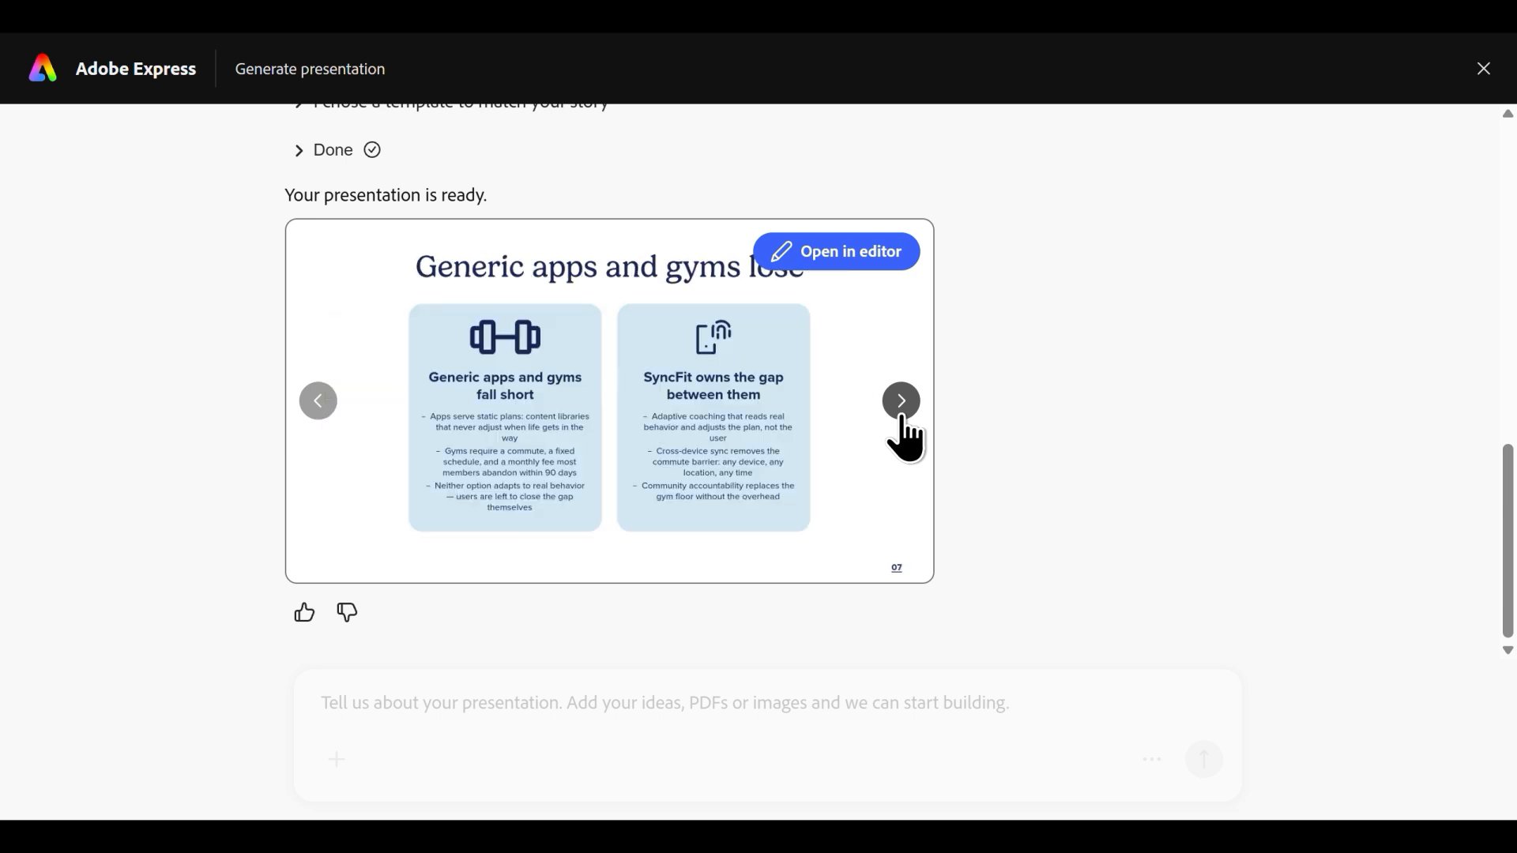
{"action": "left_click", "coordinate": [901, 414]}
{"action": "left_click", "coordinate": [901, 414]}
{"action": "left_click", "coordinate": [901, 414]}
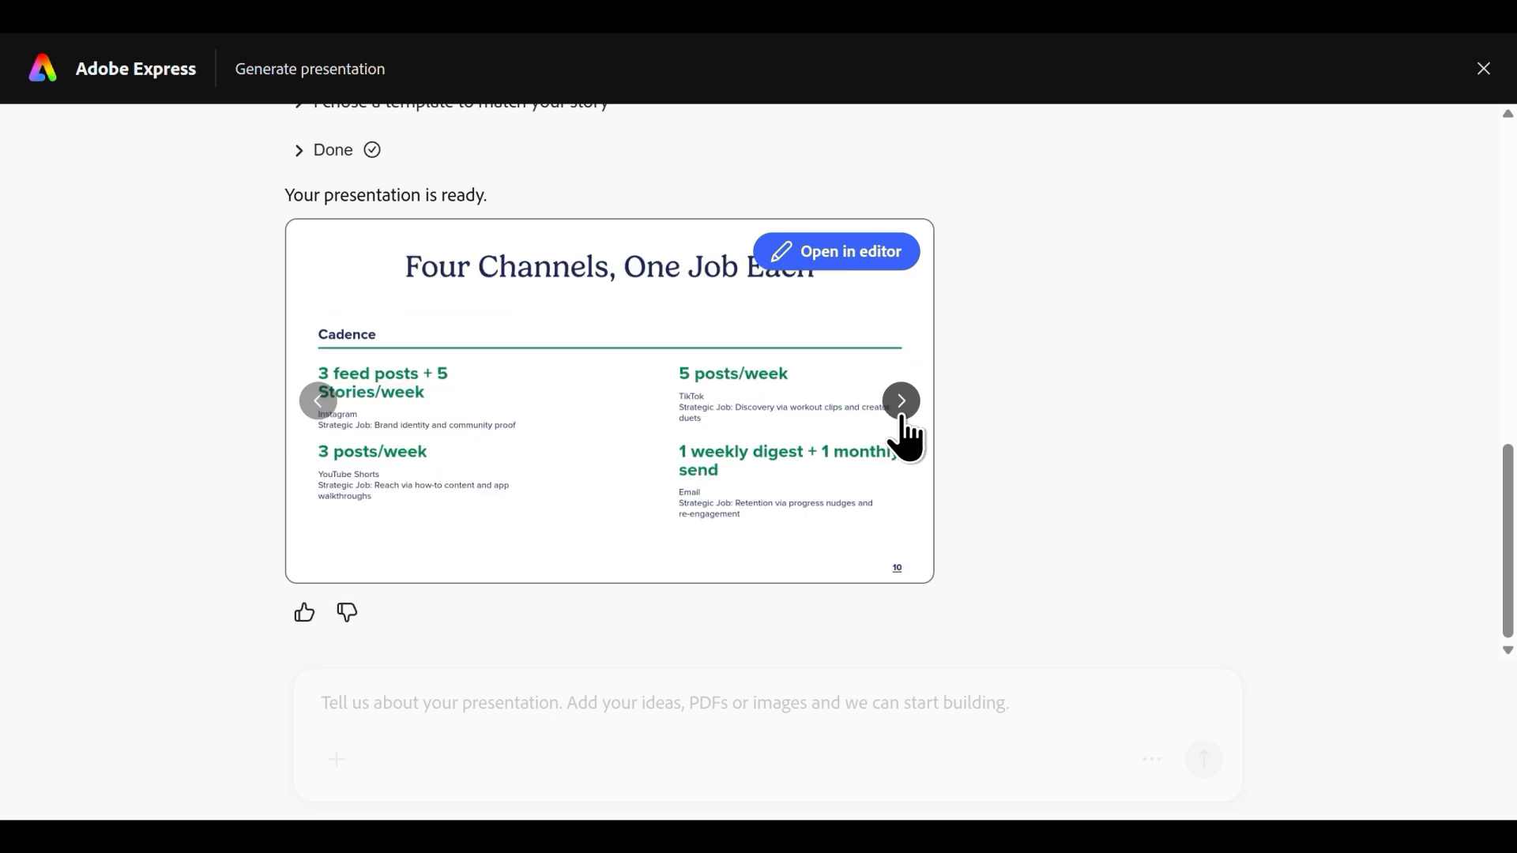
{"action": "left_click", "coordinate": [901, 414]}
{"action": "left_click", "coordinate": [901, 414]}
{"action": "left_click", "coordinate": [901, 414]}
{"action": "left_click", "coordinate": [901, 414]}
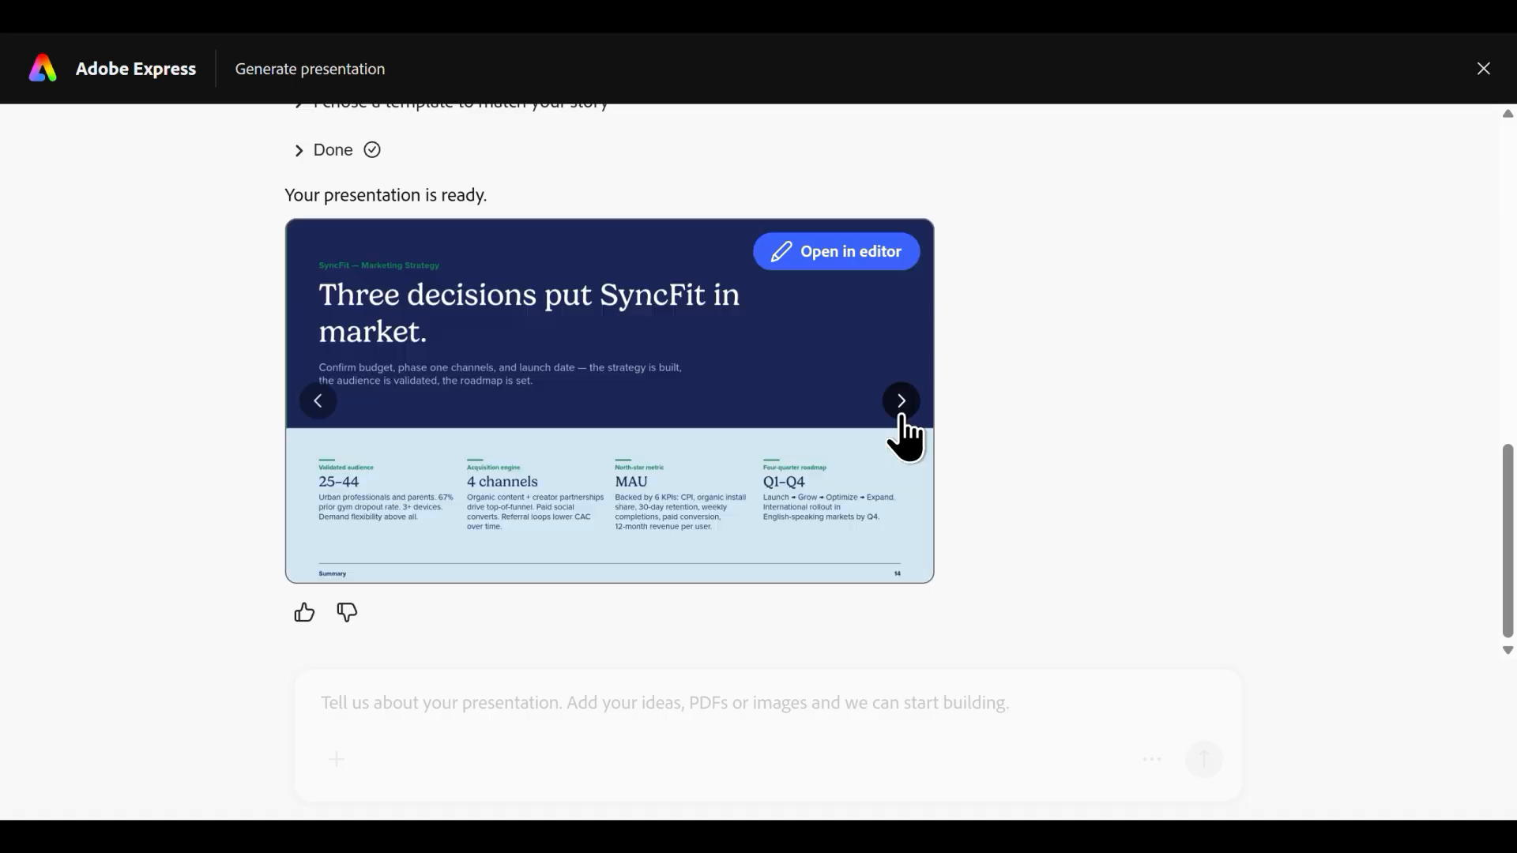
{"action": "left_click", "coordinate": [902, 415]}
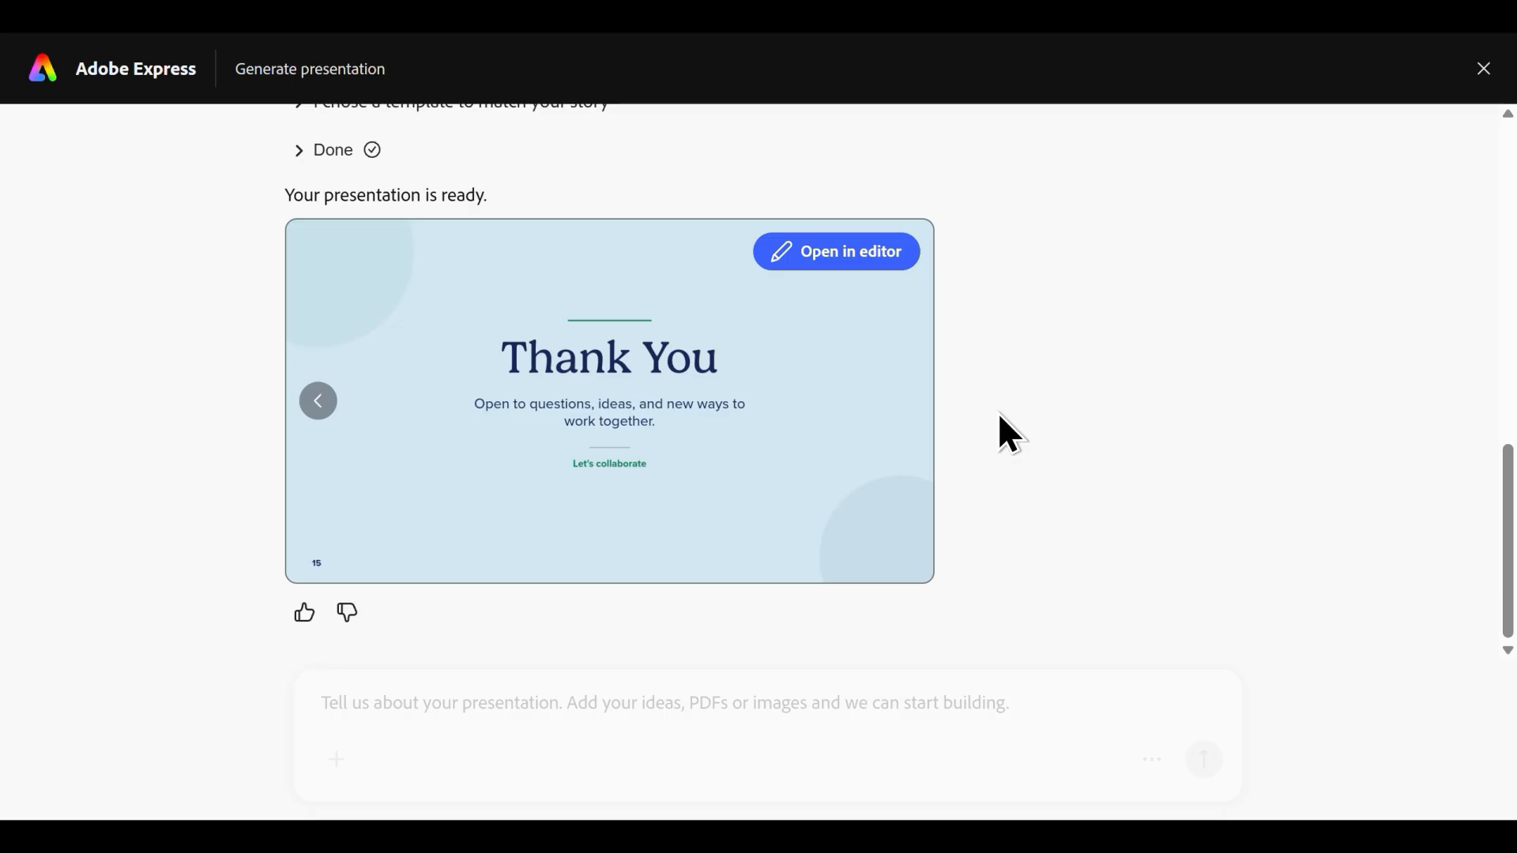
Open the generated presentation in the editor and replace "rivals" with "competitors" in the title of slide 4.
{"action": "left_click", "coordinate": [829, 266]}
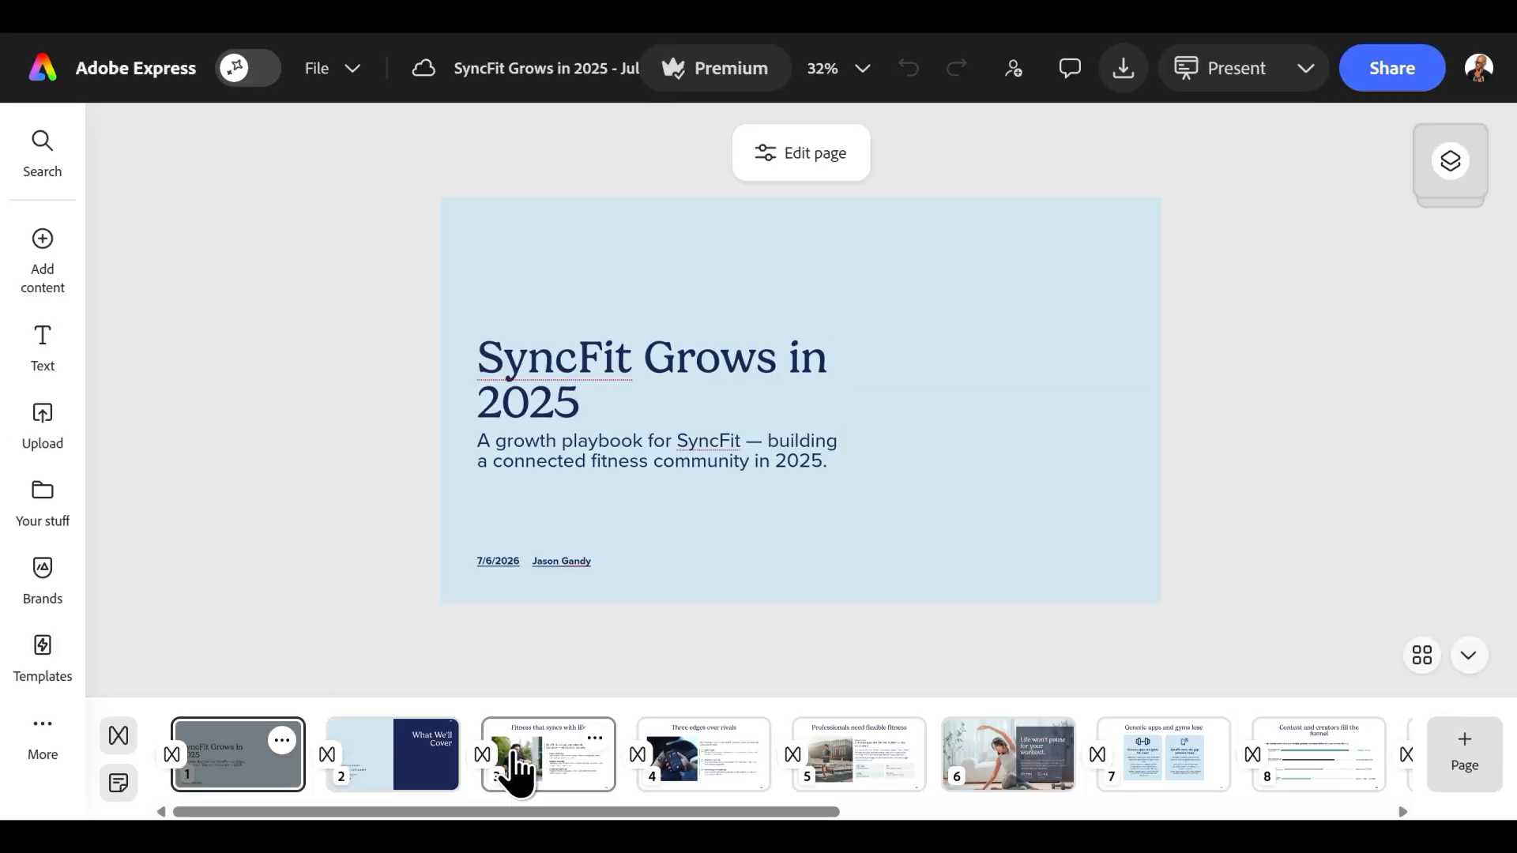
{"action": "left_click", "coordinate": [407, 765]}
{"action": "left_click", "coordinate": [538, 764]}
{"action": "left_click", "coordinate": [701, 748]}
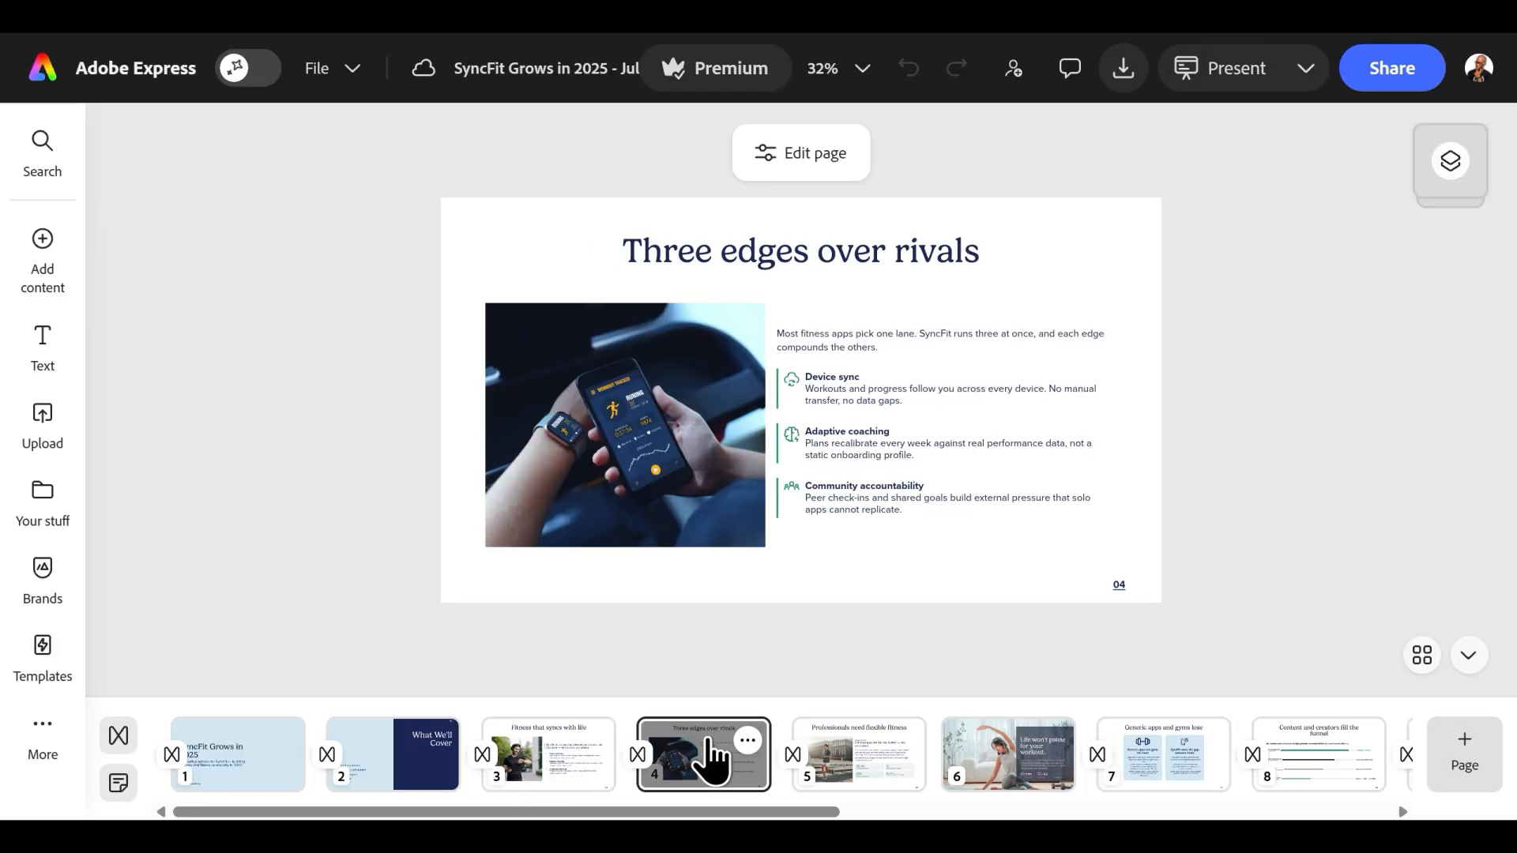
{"action": "double_click", "coordinate": [895, 265]}
{"action": "type", "text": "competitors"}
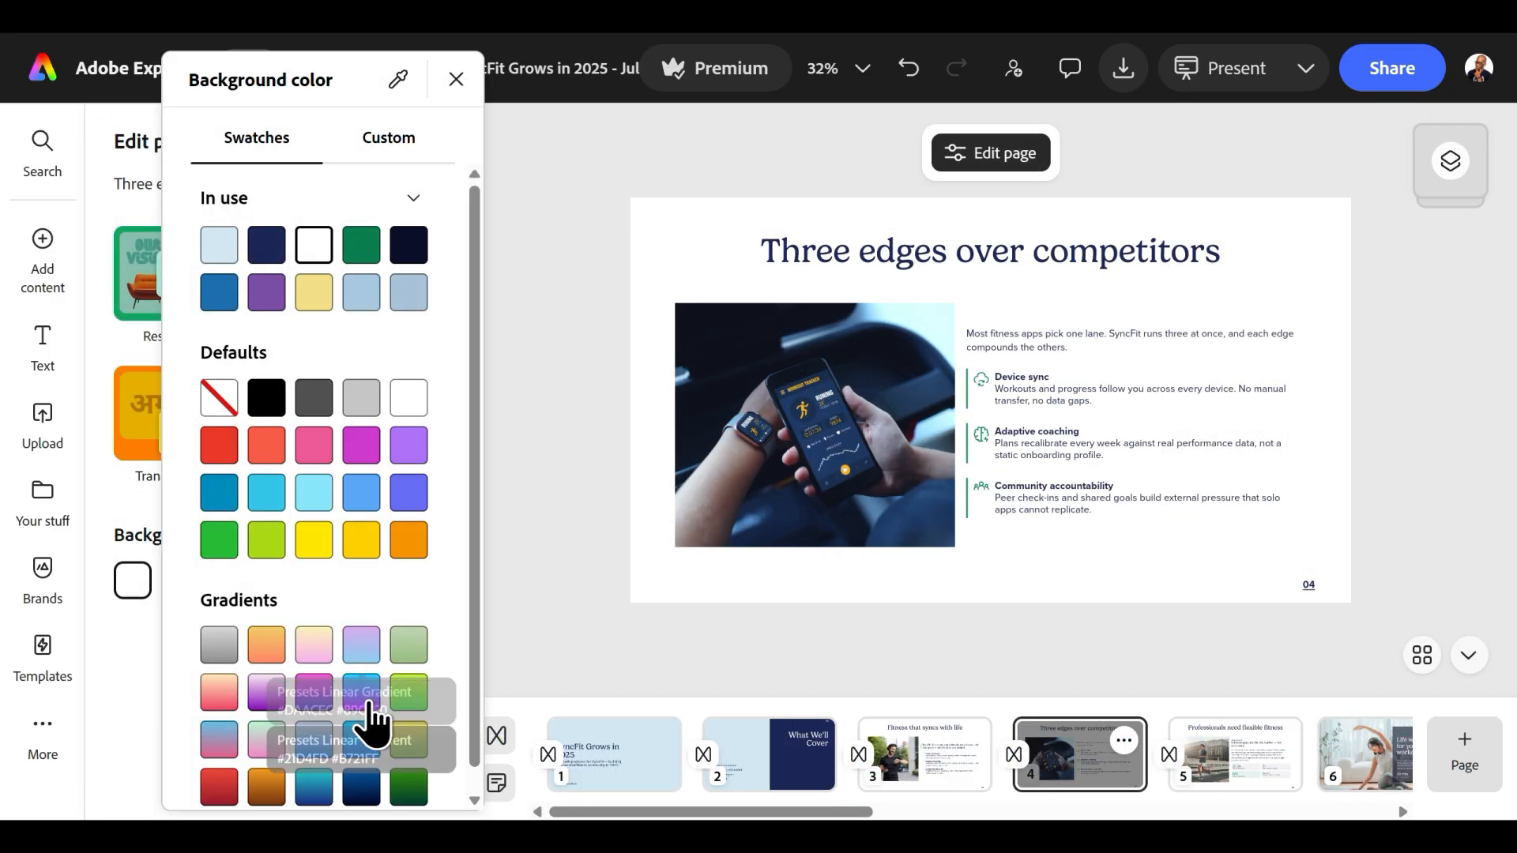
Try several gradient presets as the background of slide 4, ending with the linear gradient #FDF4B7 #F3B0F1.
{"action": "left_click", "coordinate": [362, 693]}
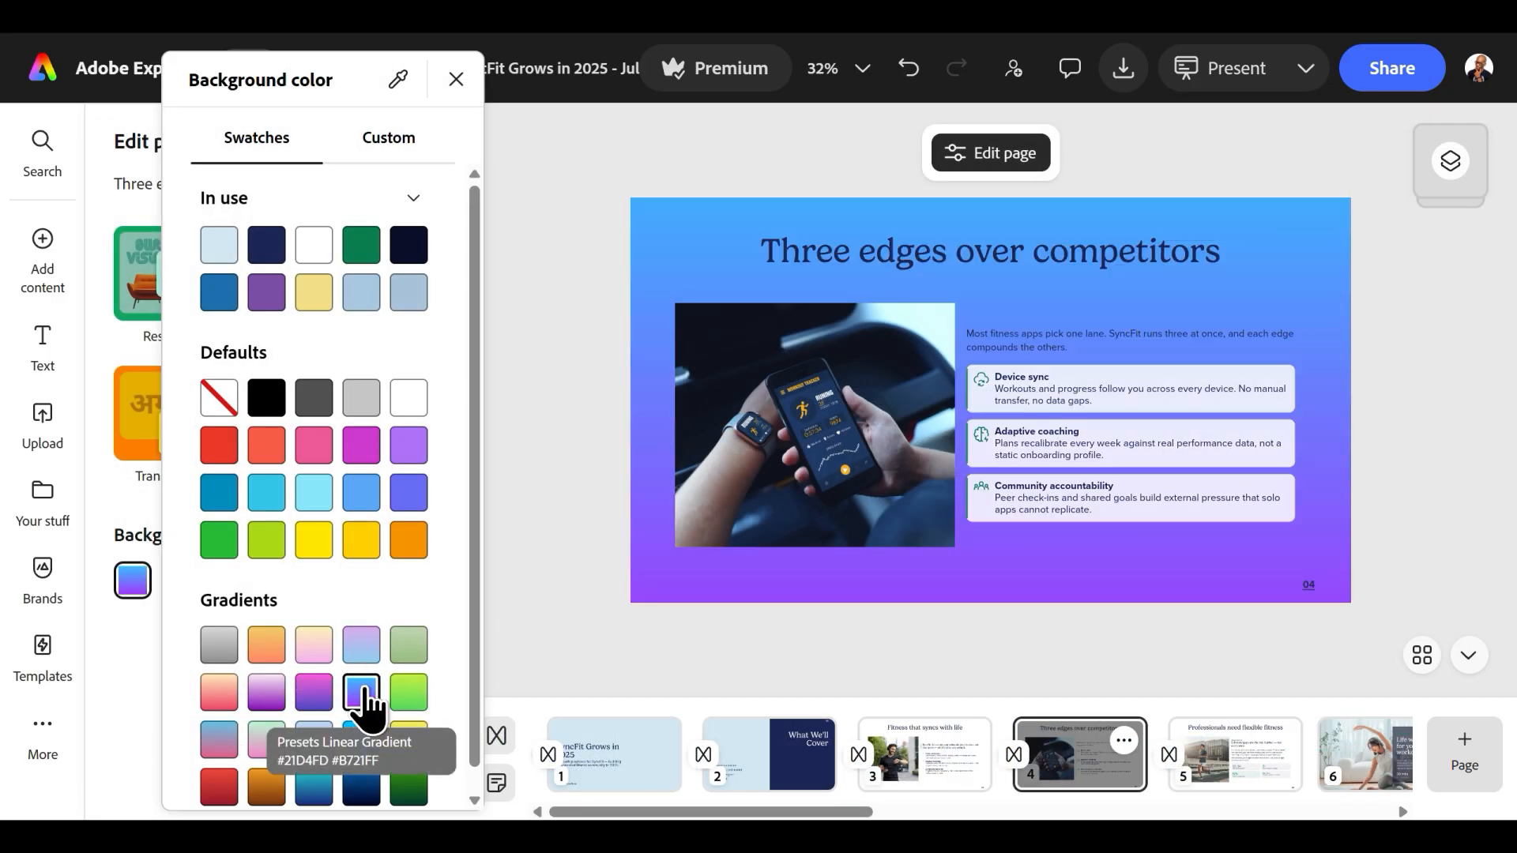
{"action": "left_click", "coordinate": [276, 702]}
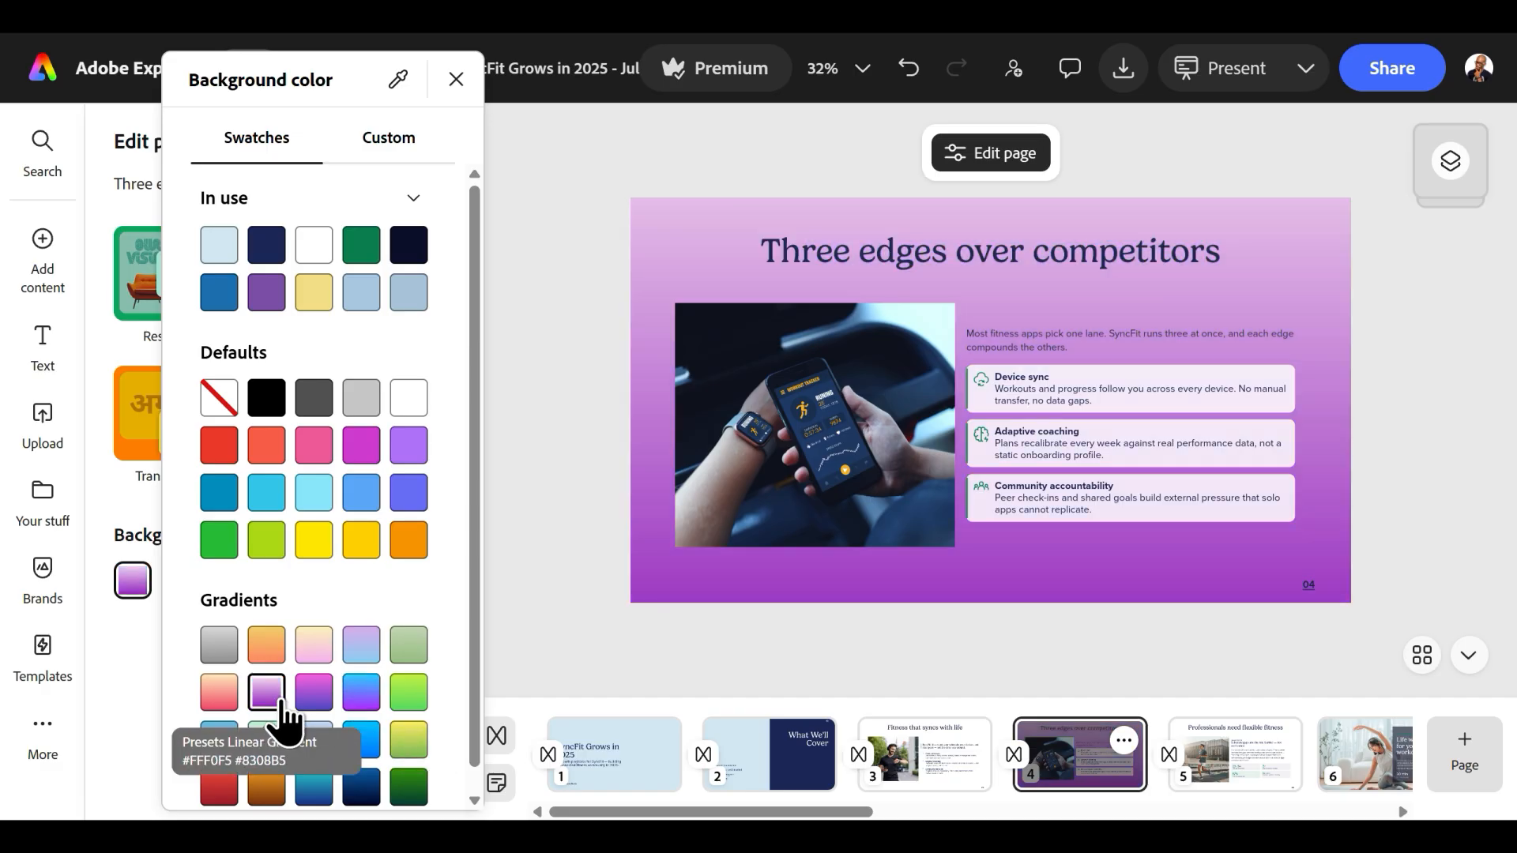
{"action": "left_click", "coordinate": [320, 790]}
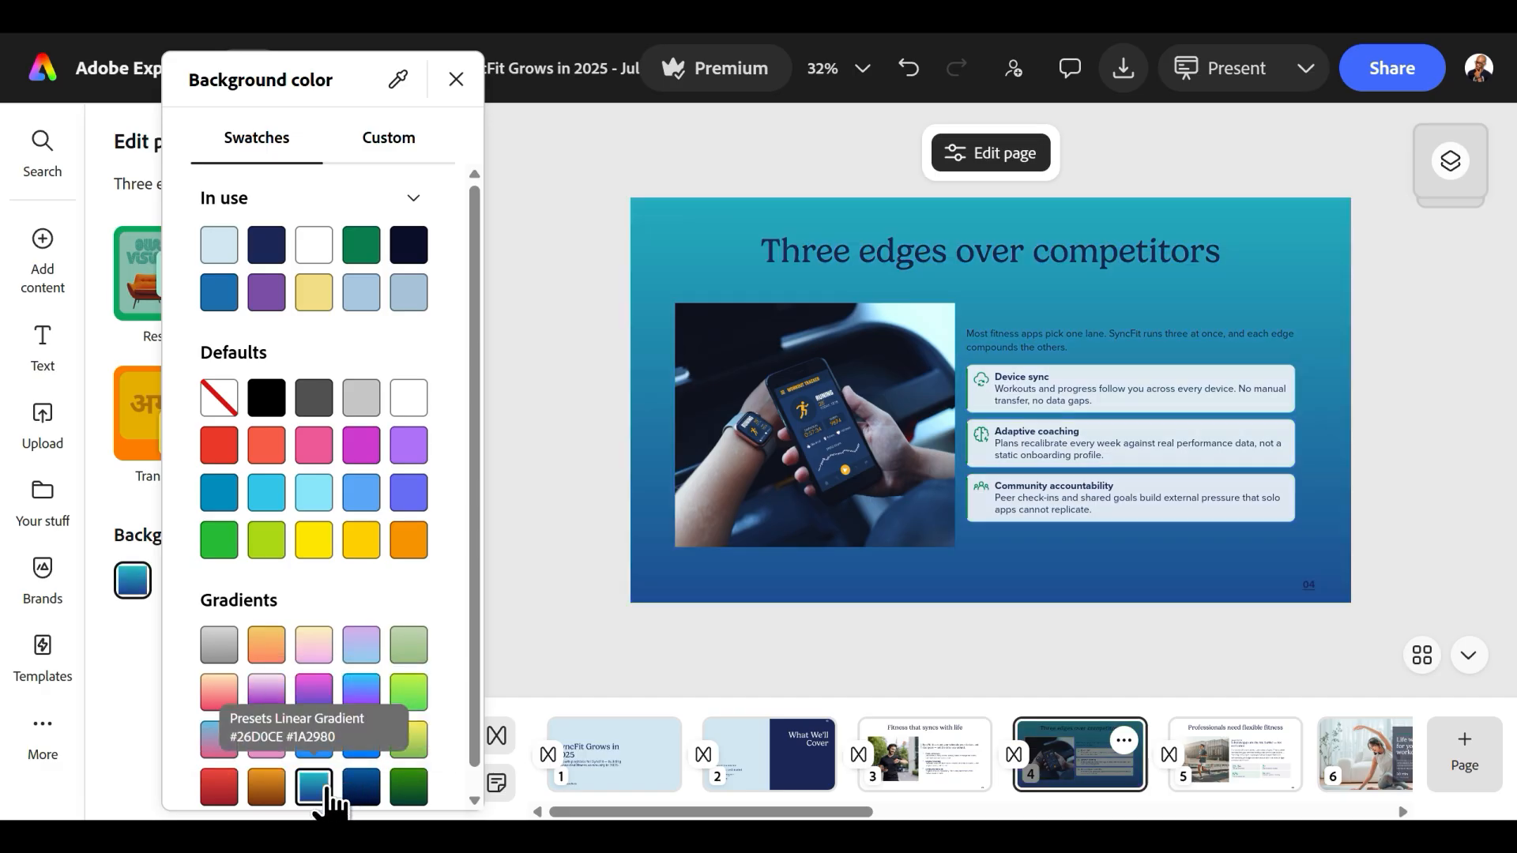
{"action": "left_click", "coordinate": [309, 652]}
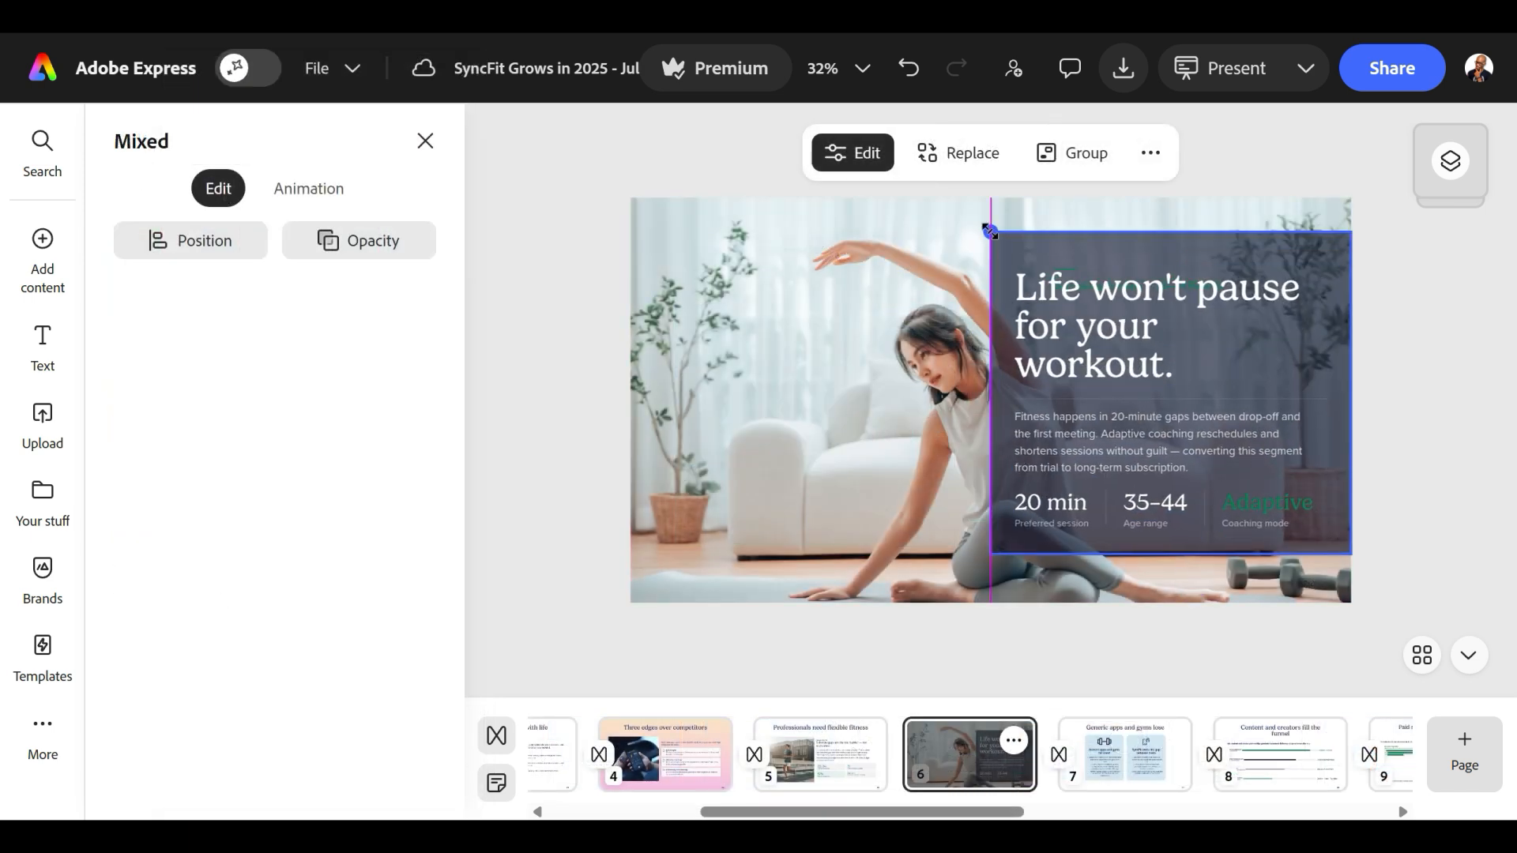
Enlarge and reposition the photo of the stretching woman within its crop frame so it fills slide 6.
{"action": "double_click", "coordinate": [632, 165]}
{"action": "left_click_drag", "start_coordinate": [630, 161], "coordinate": [501, 74]}
{"action": "left_click_drag", "start_coordinate": [885, 356], "coordinate": [841, 397]}
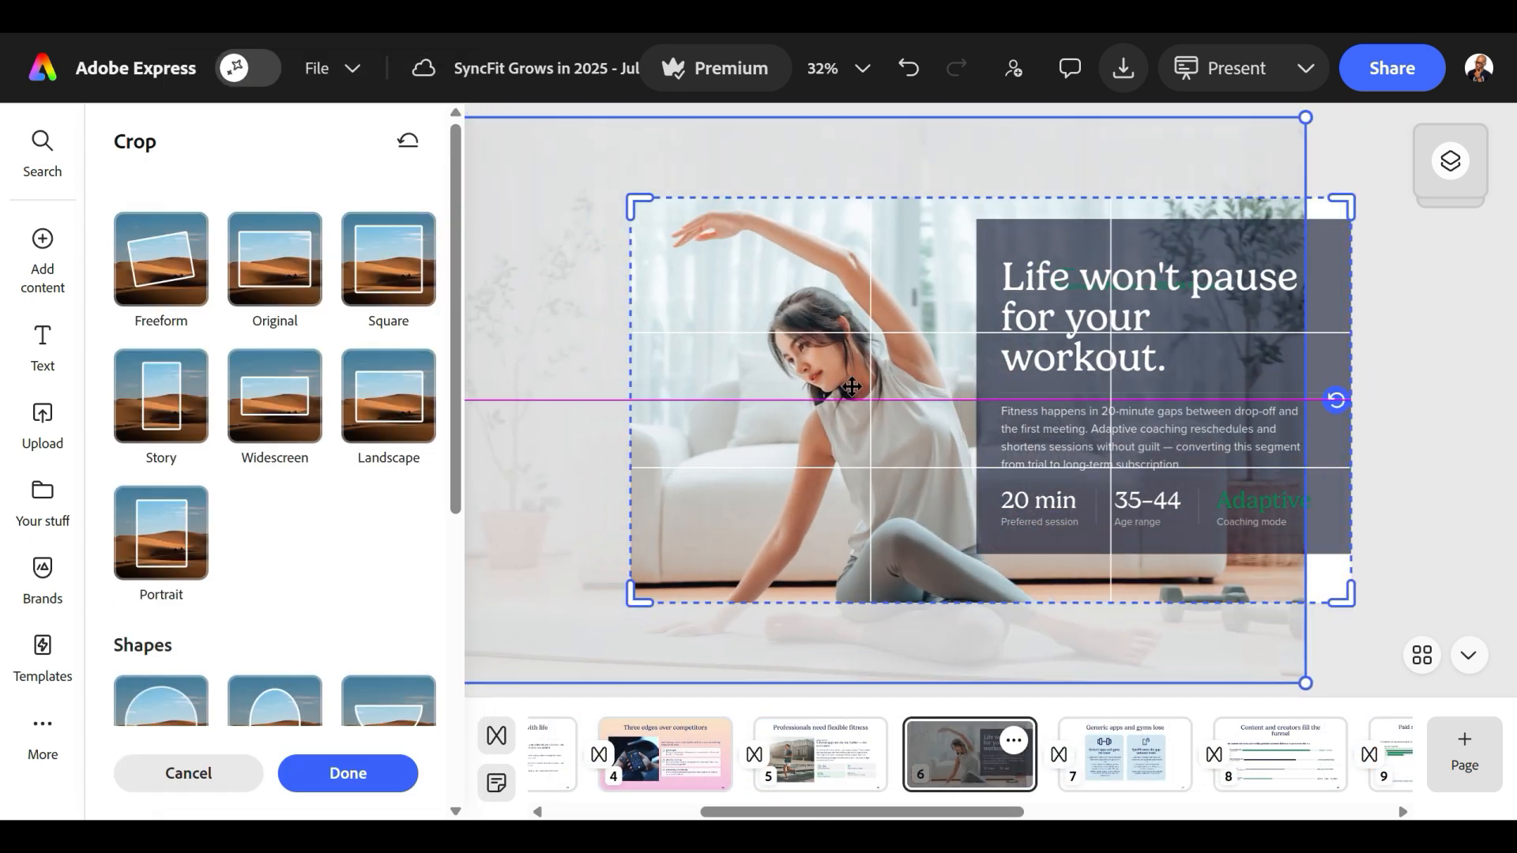
{"action": "left_click_drag", "start_coordinate": [1306, 686], "coordinate": [1357, 718]}
{"action": "left_click", "coordinate": [1450, 523]}
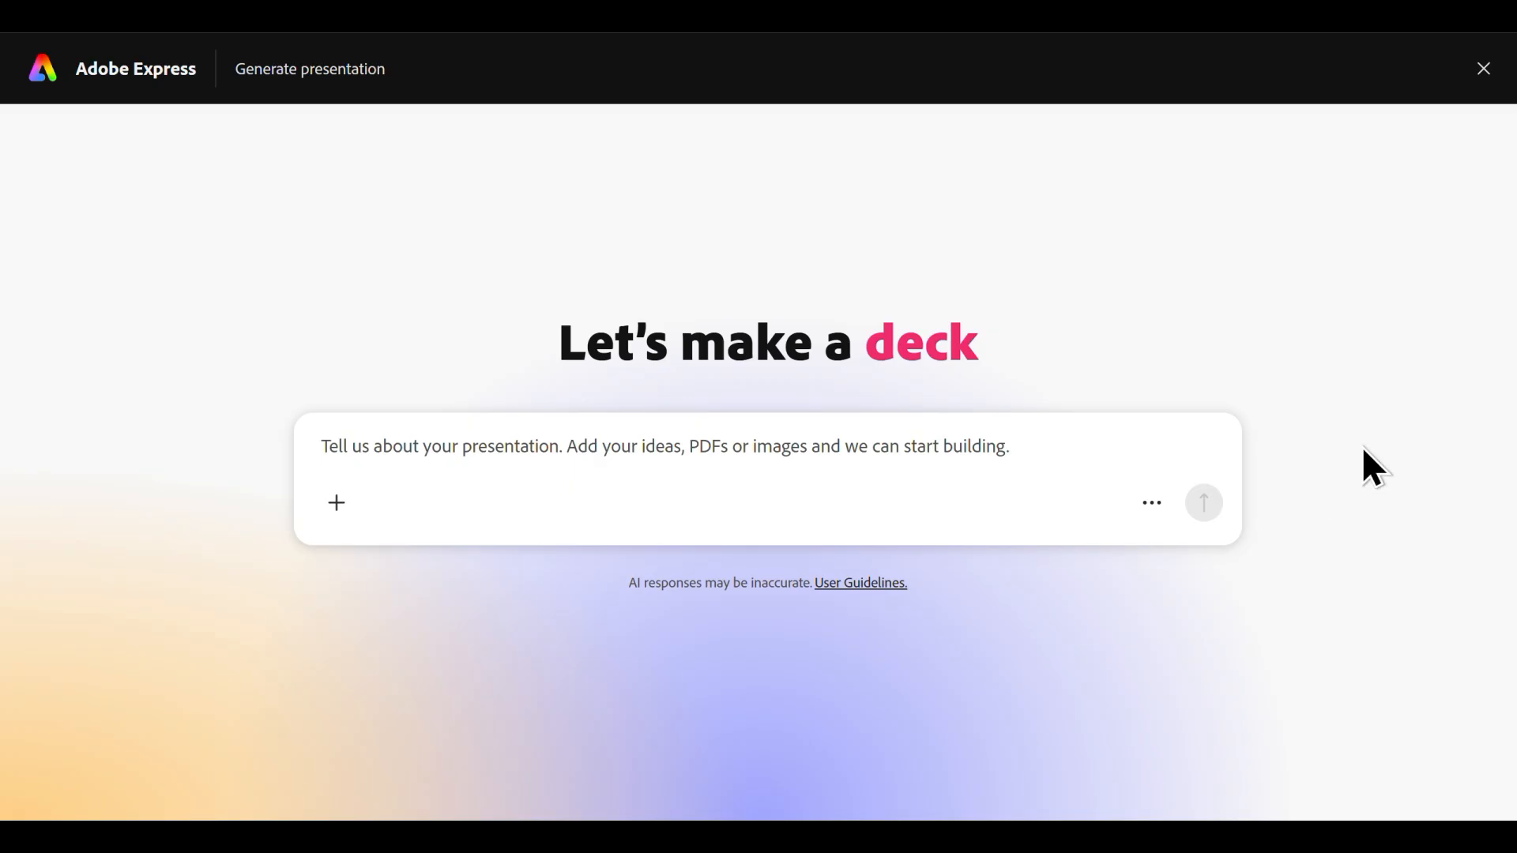
Enter the prompt "Create a presentation for a summer social media campaign for our SyncFit fitness brand, focusing on influencer partnerships, budget allocation, and projected ROI.".
{"action": "type", "text": "Create a"}
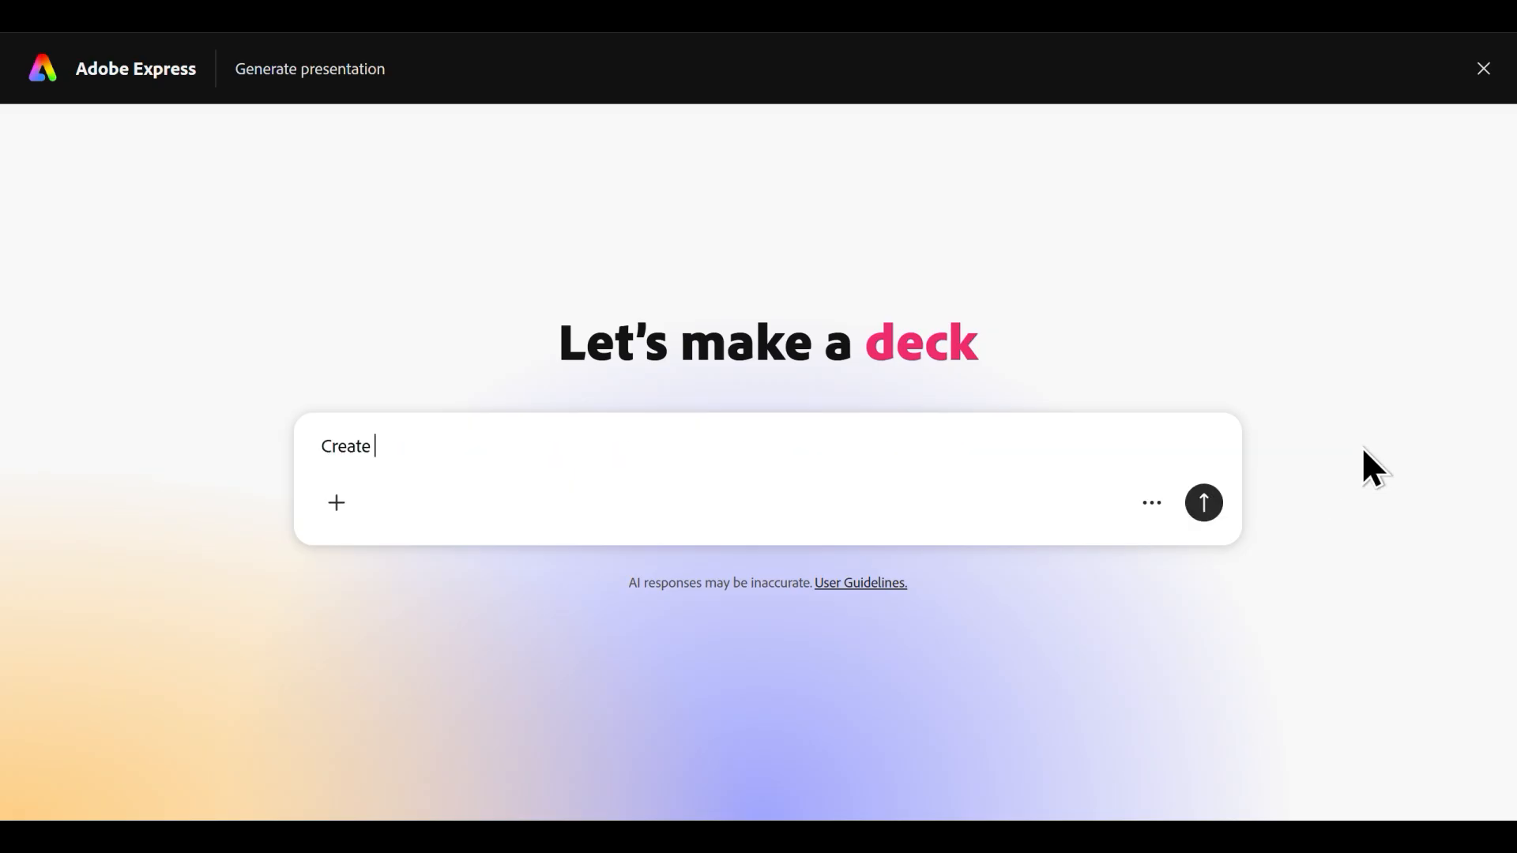
{"action": "type", "text": " presentati"}
{"action": "type", "text": "on, a"}
{"action": "type", "text": "nd proj"}
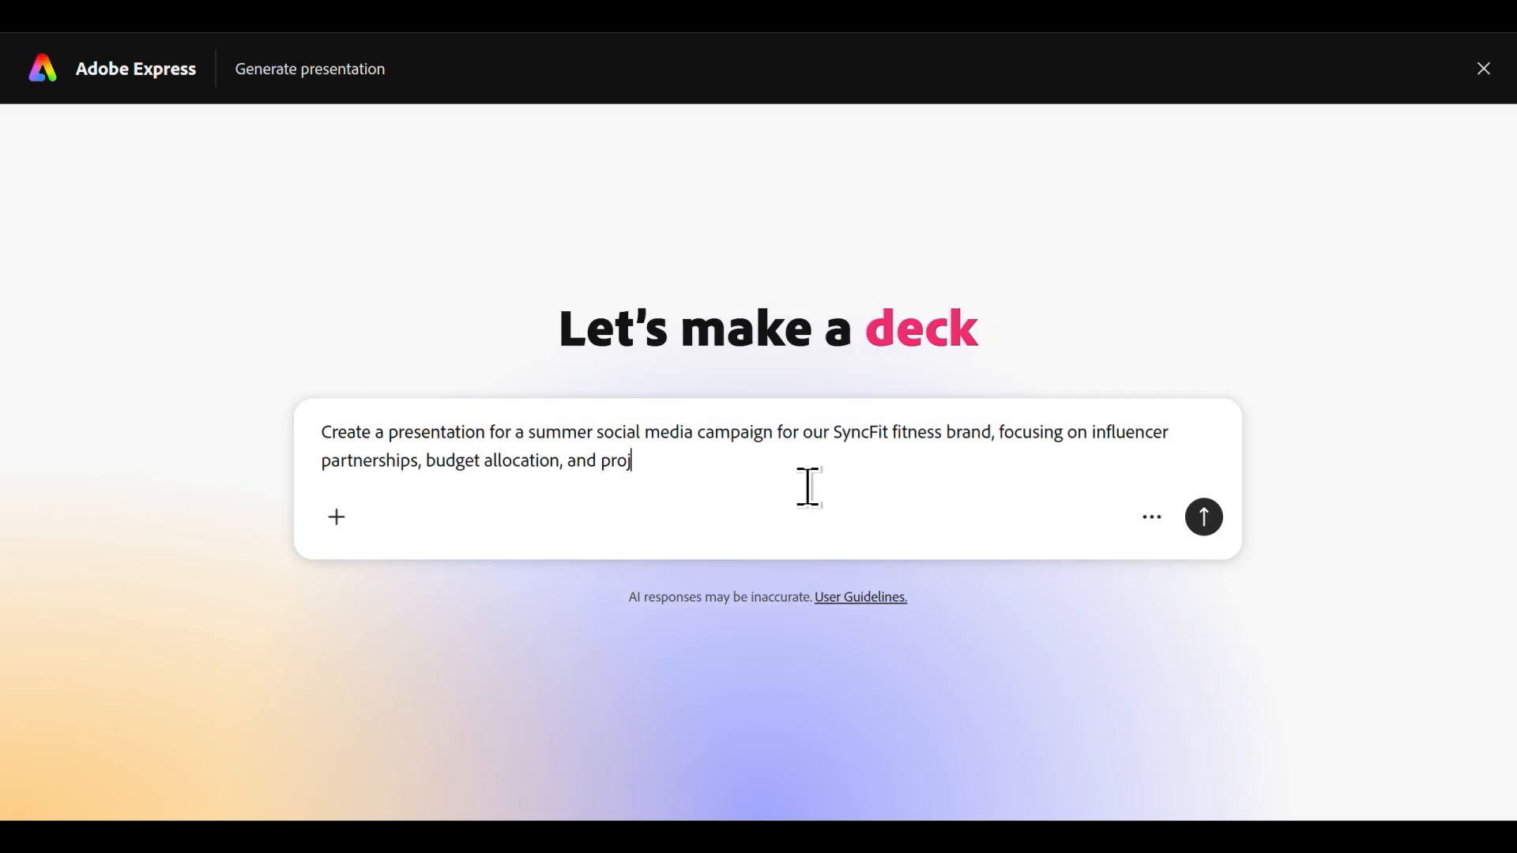
{"action": "type", "text": "ected ROI."}
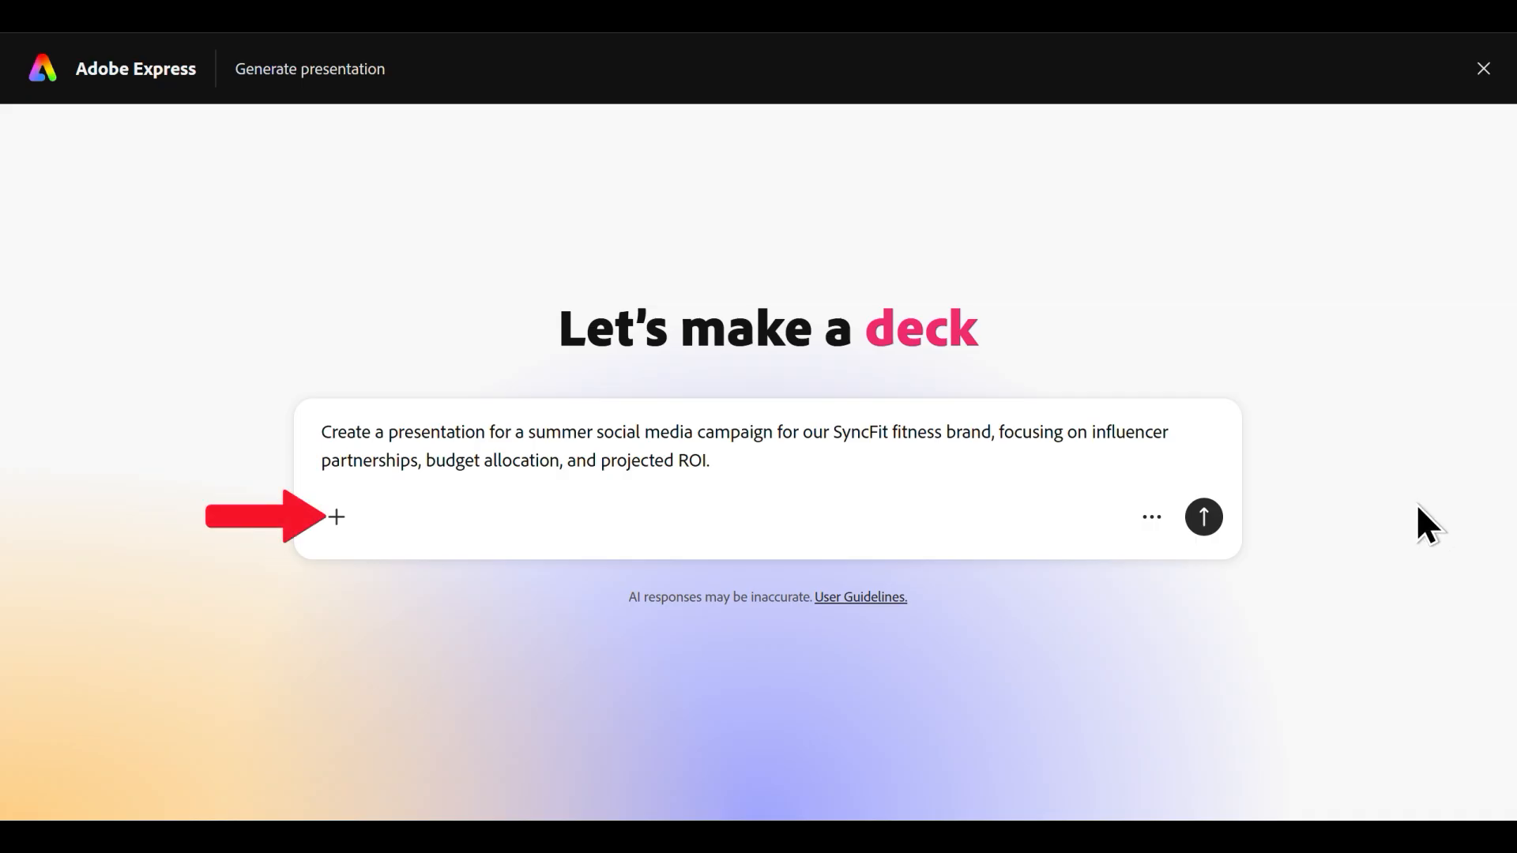
Attach the Summer Fitness Social Campaign Outline PDF and the Gym1 and Gym2 images to the presentation prompt.
{"action": "left_click", "coordinate": [336, 518]}
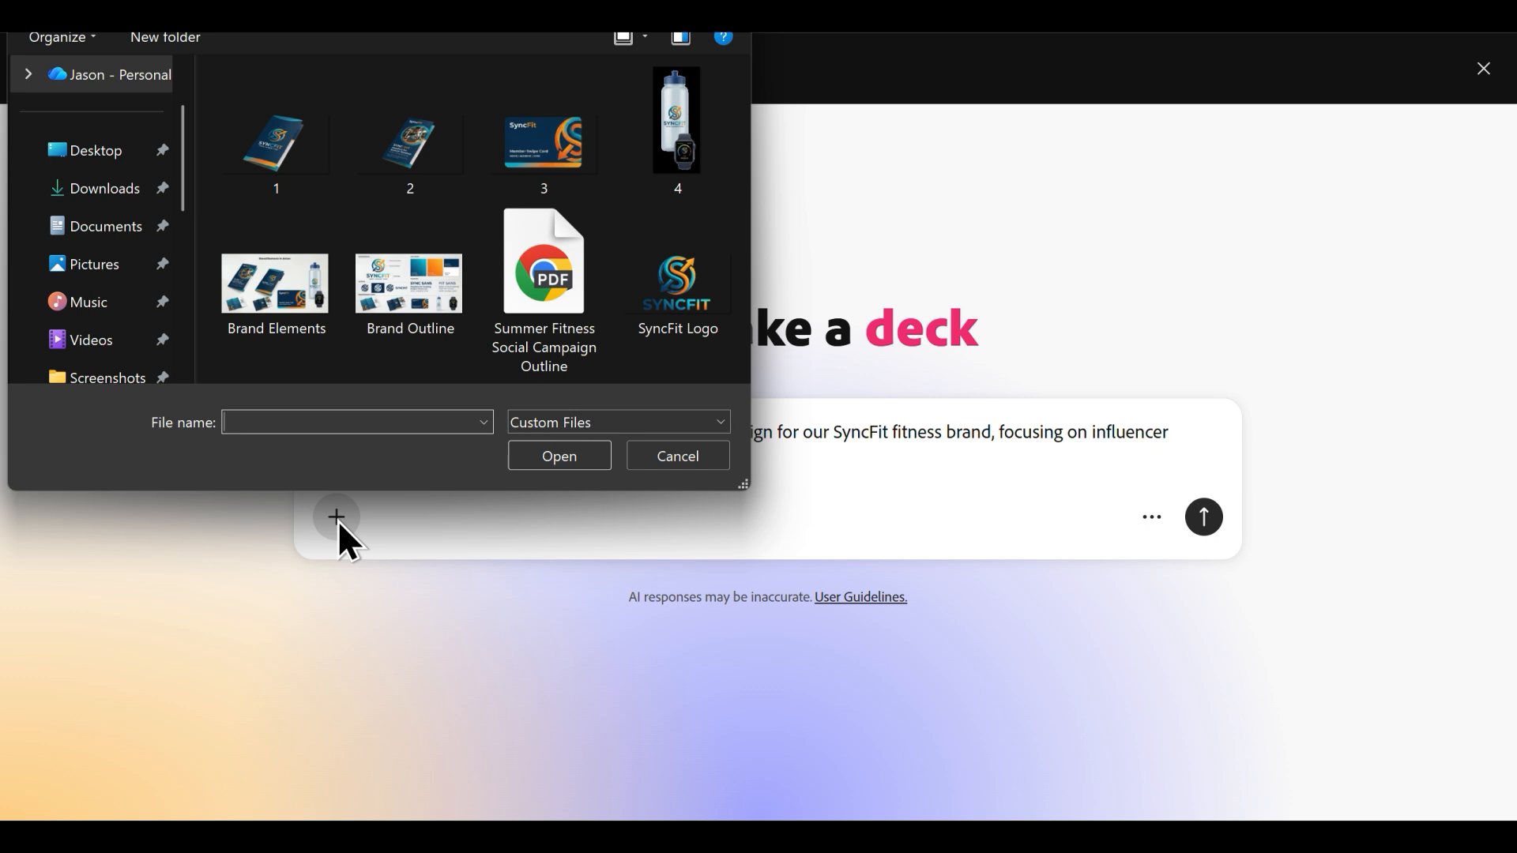
{"action": "double_click", "coordinate": [527, 299]}
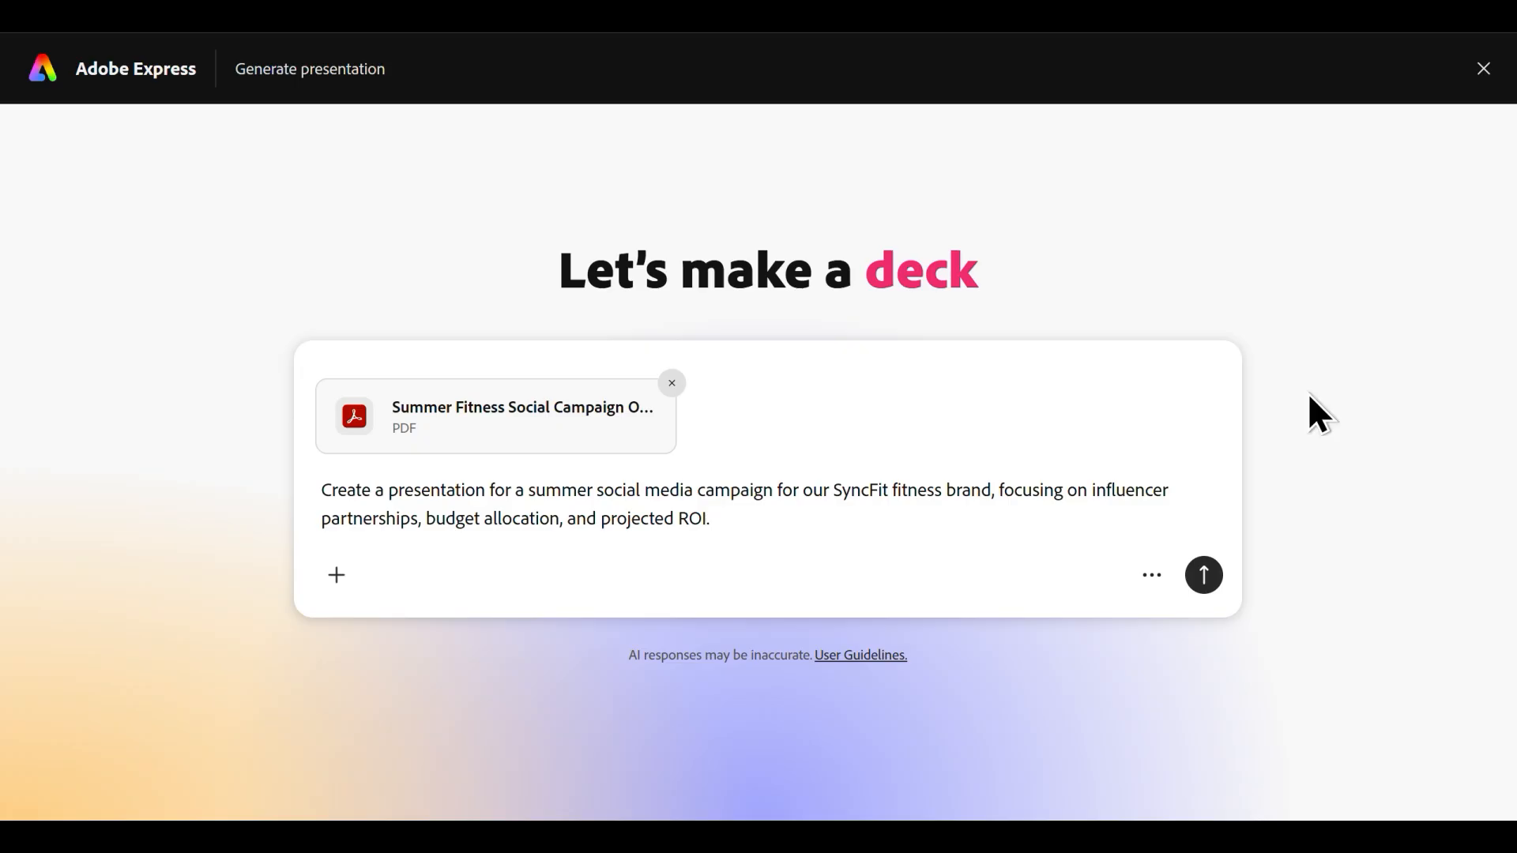
{"action": "left_click", "coordinate": [335, 584]}
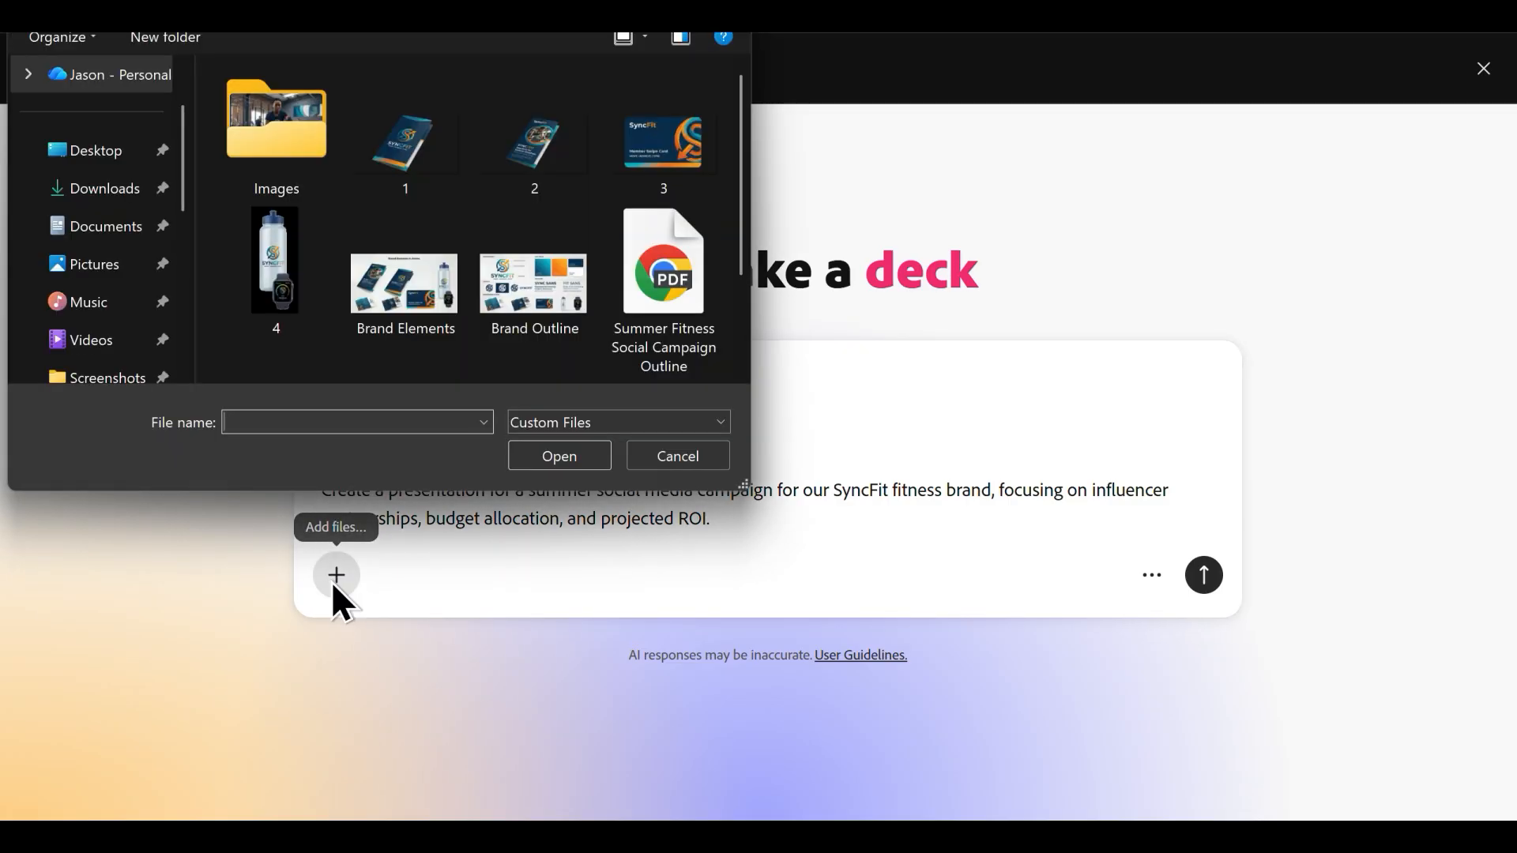
{"action": "double_click", "coordinate": [277, 157]}
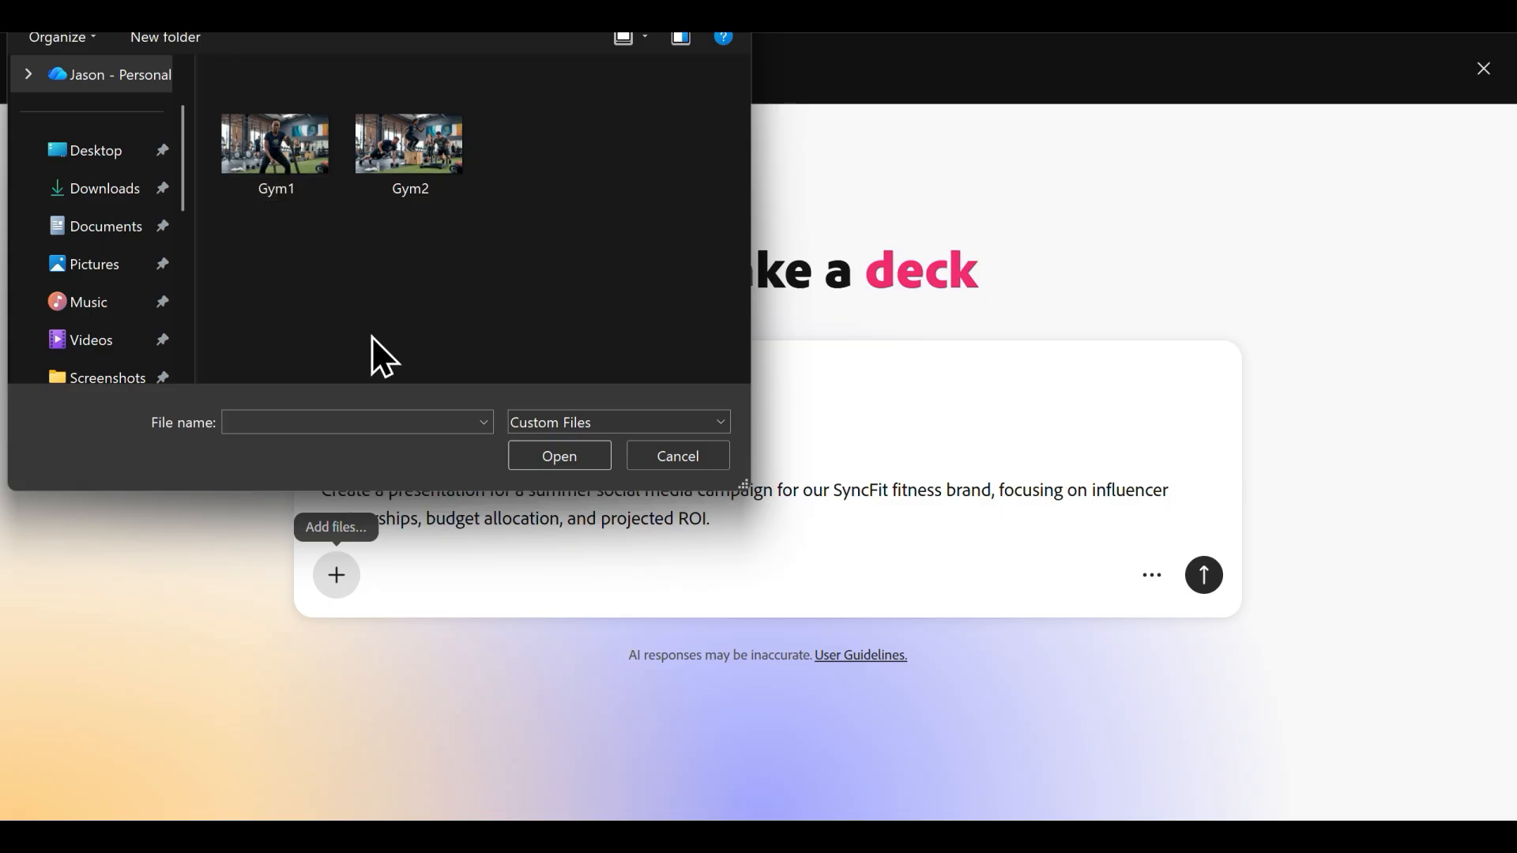
{"action": "left_click_drag", "start_coordinate": [462, 230], "coordinate": [295, 144]}
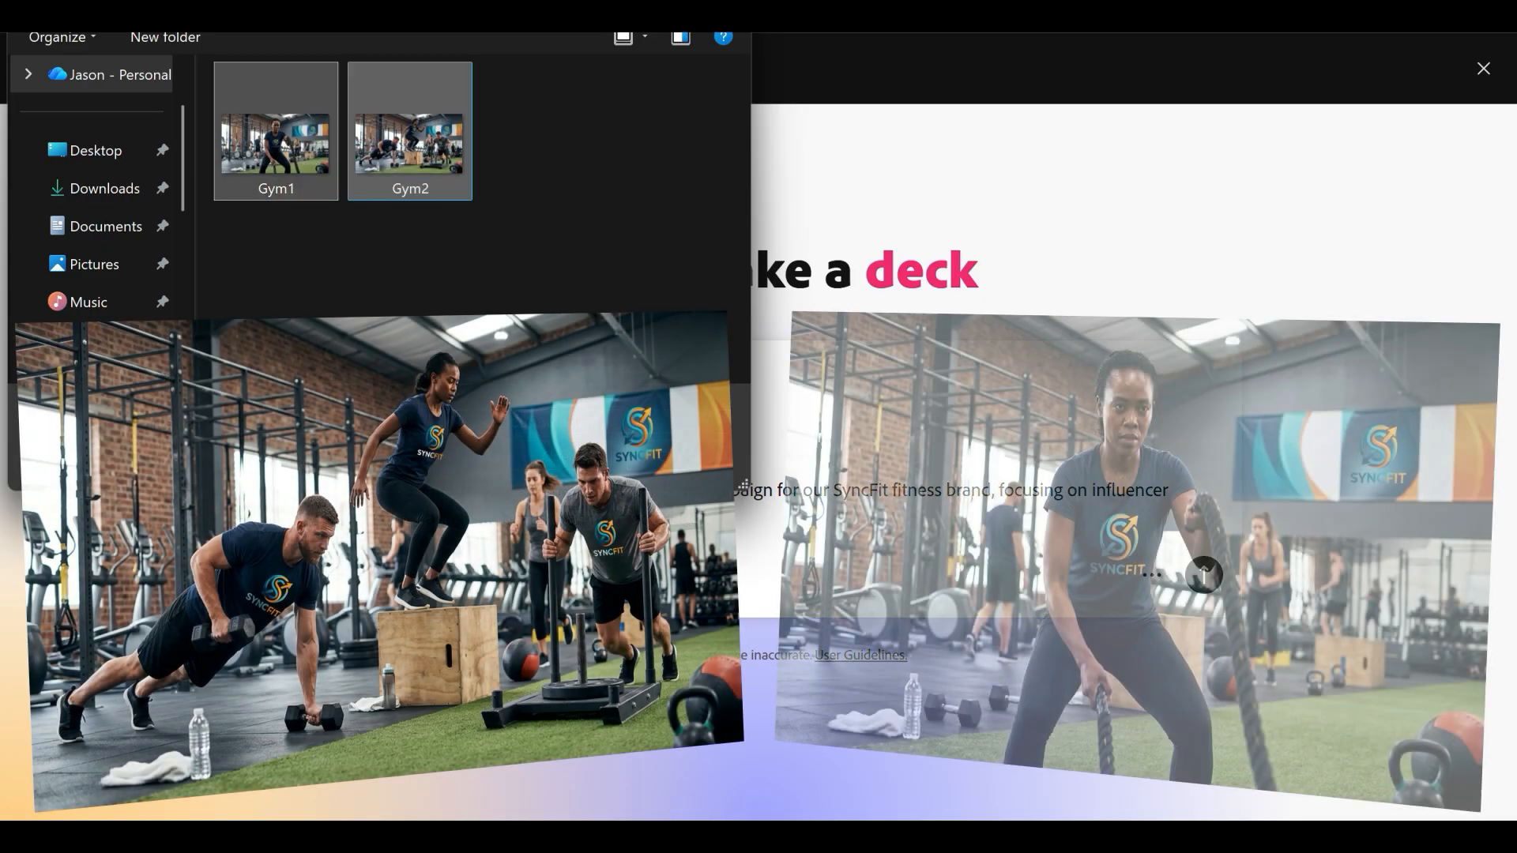
{"action": "key", "text": "Return"}
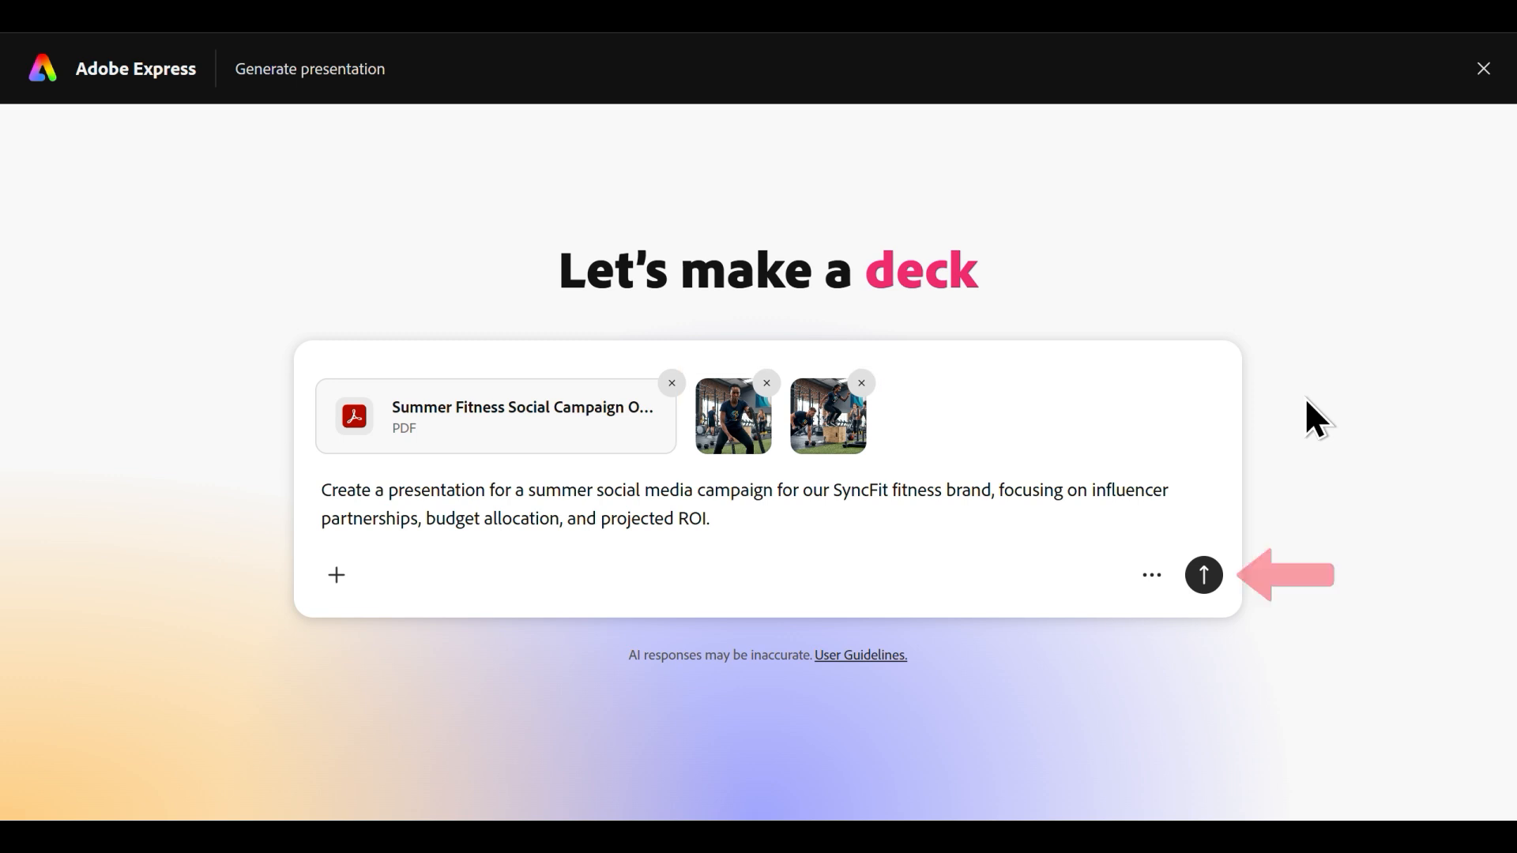
Generate the outline from the prompt and attachments and build the deck with the white cover template that has an orange gradient band.
{"action": "left_click", "coordinate": [1209, 592]}
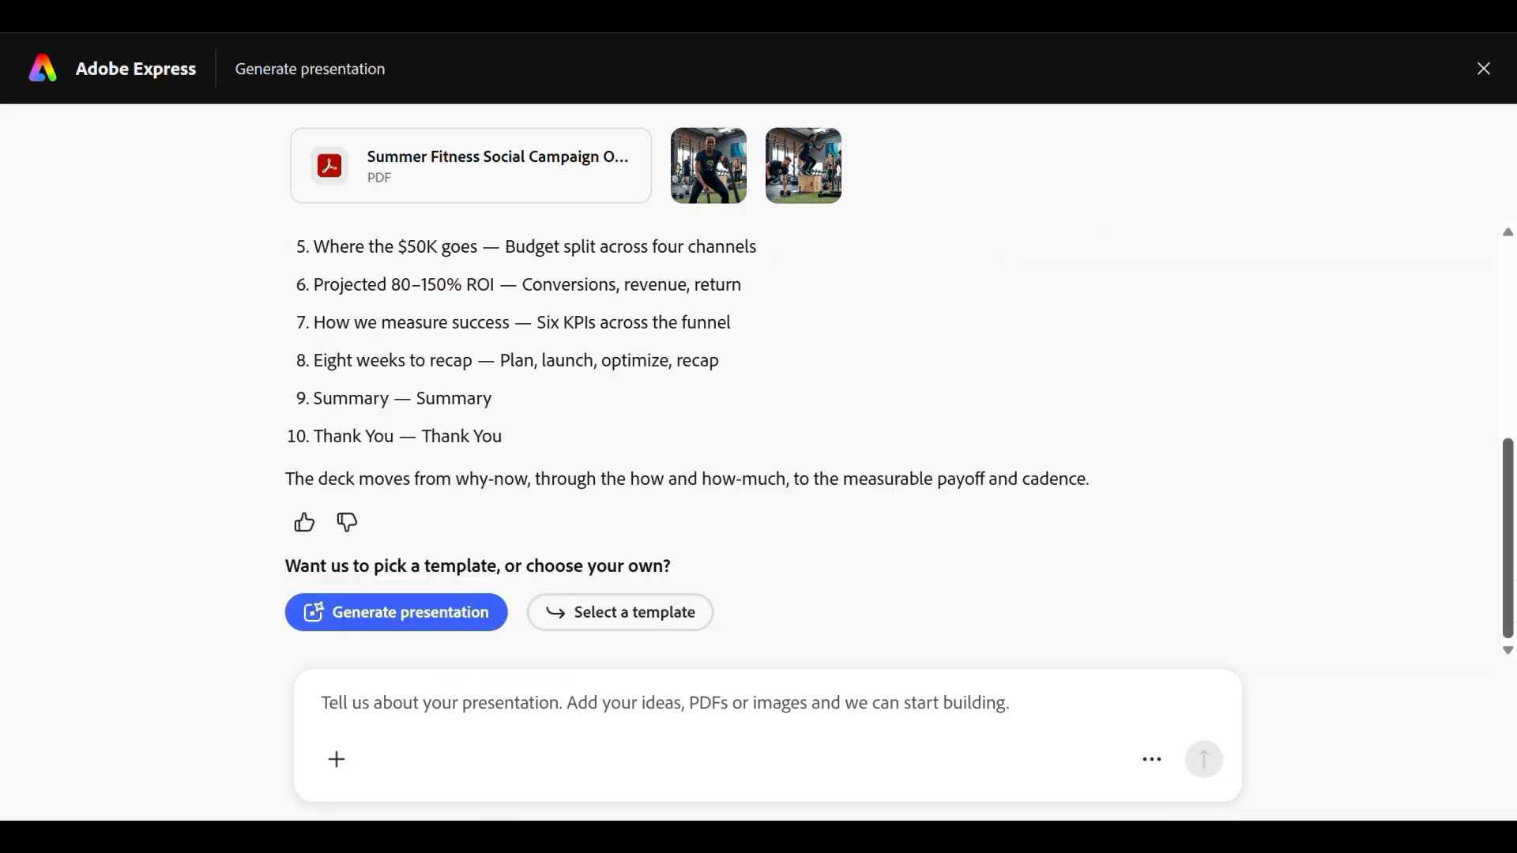
{"action": "left_click_drag", "start_coordinate": [1506, 575], "coordinate": [1508, 512]}
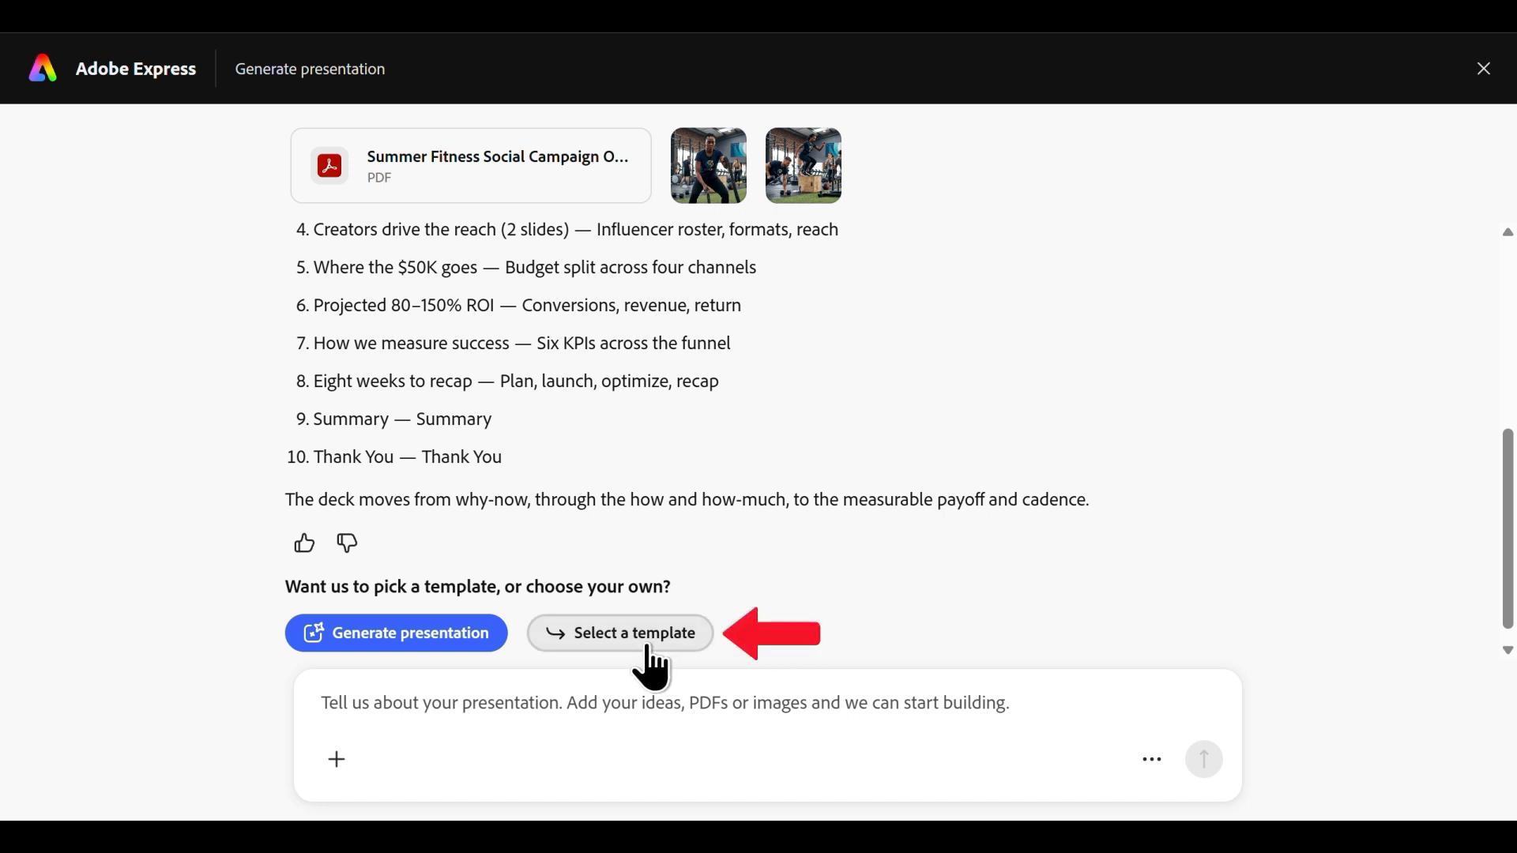
{"action": "left_click", "coordinate": [625, 641]}
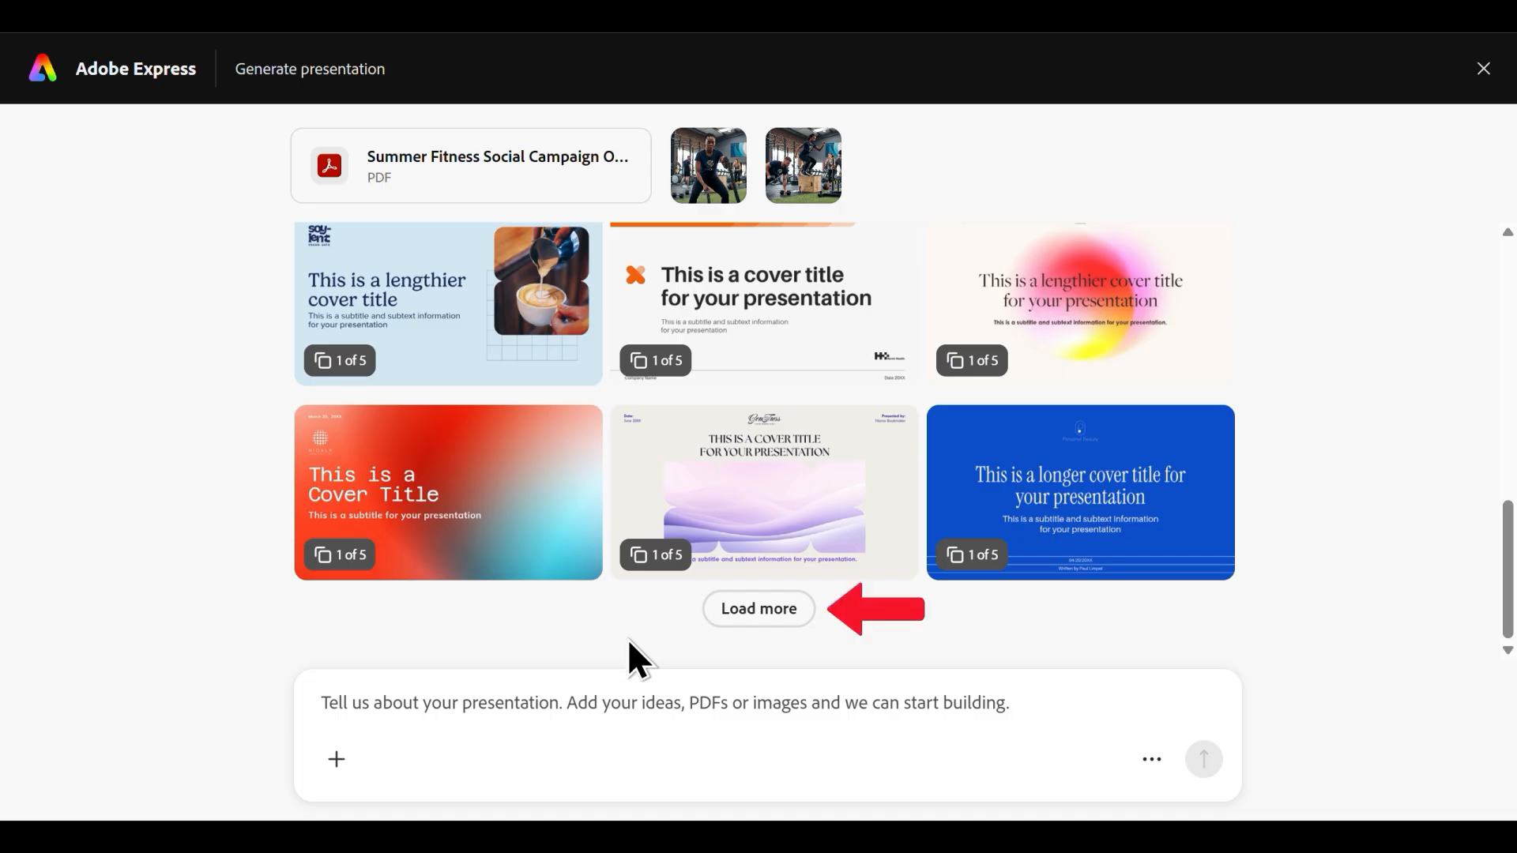
{"action": "left_click", "coordinate": [756, 616]}
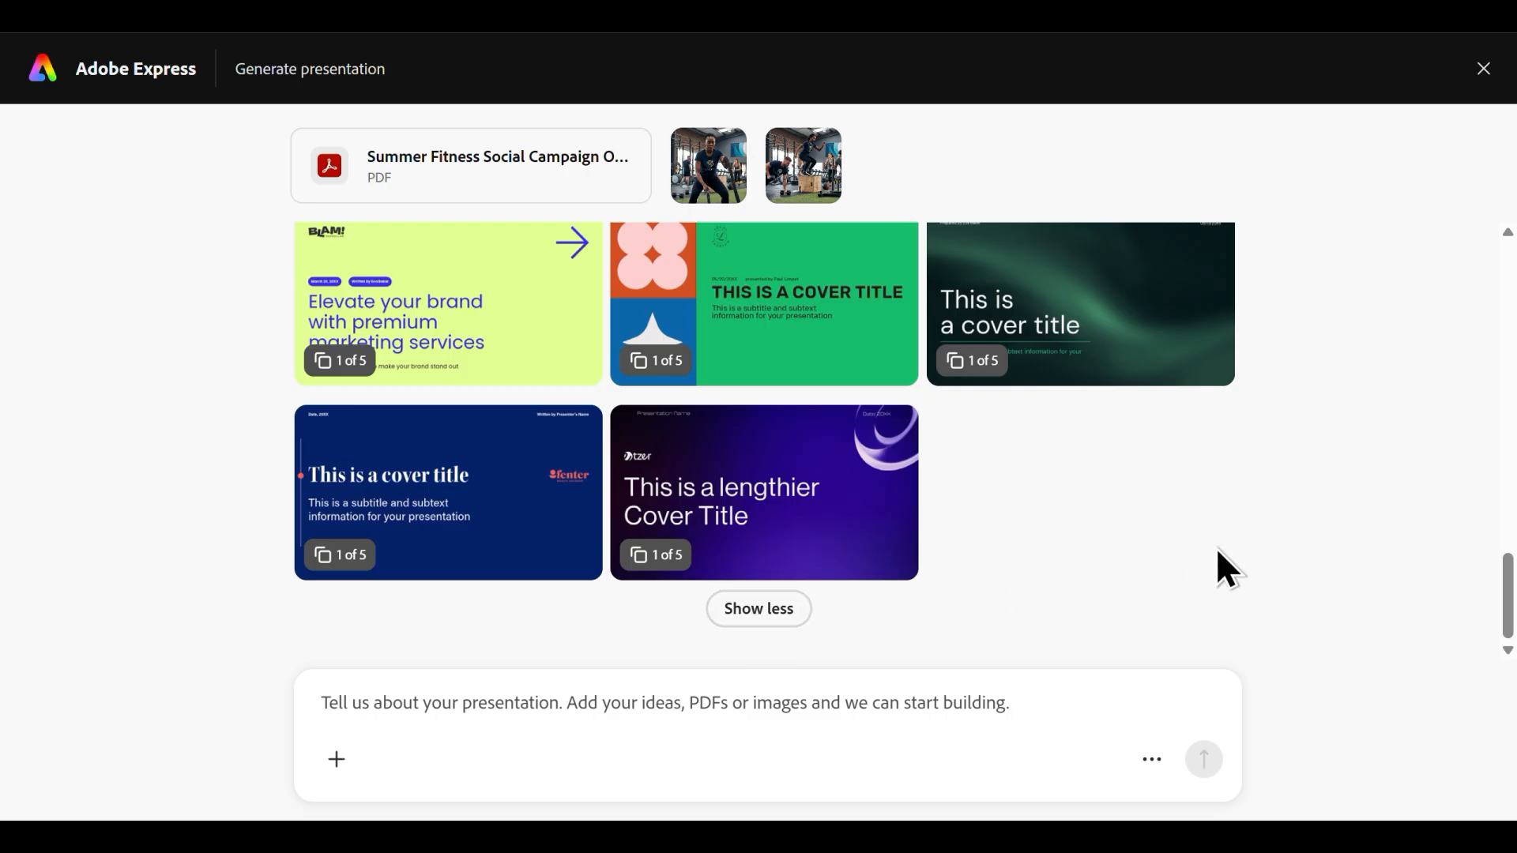
{"action": "left_click_drag", "start_coordinate": [1505, 570], "coordinate": [1507, 436]}
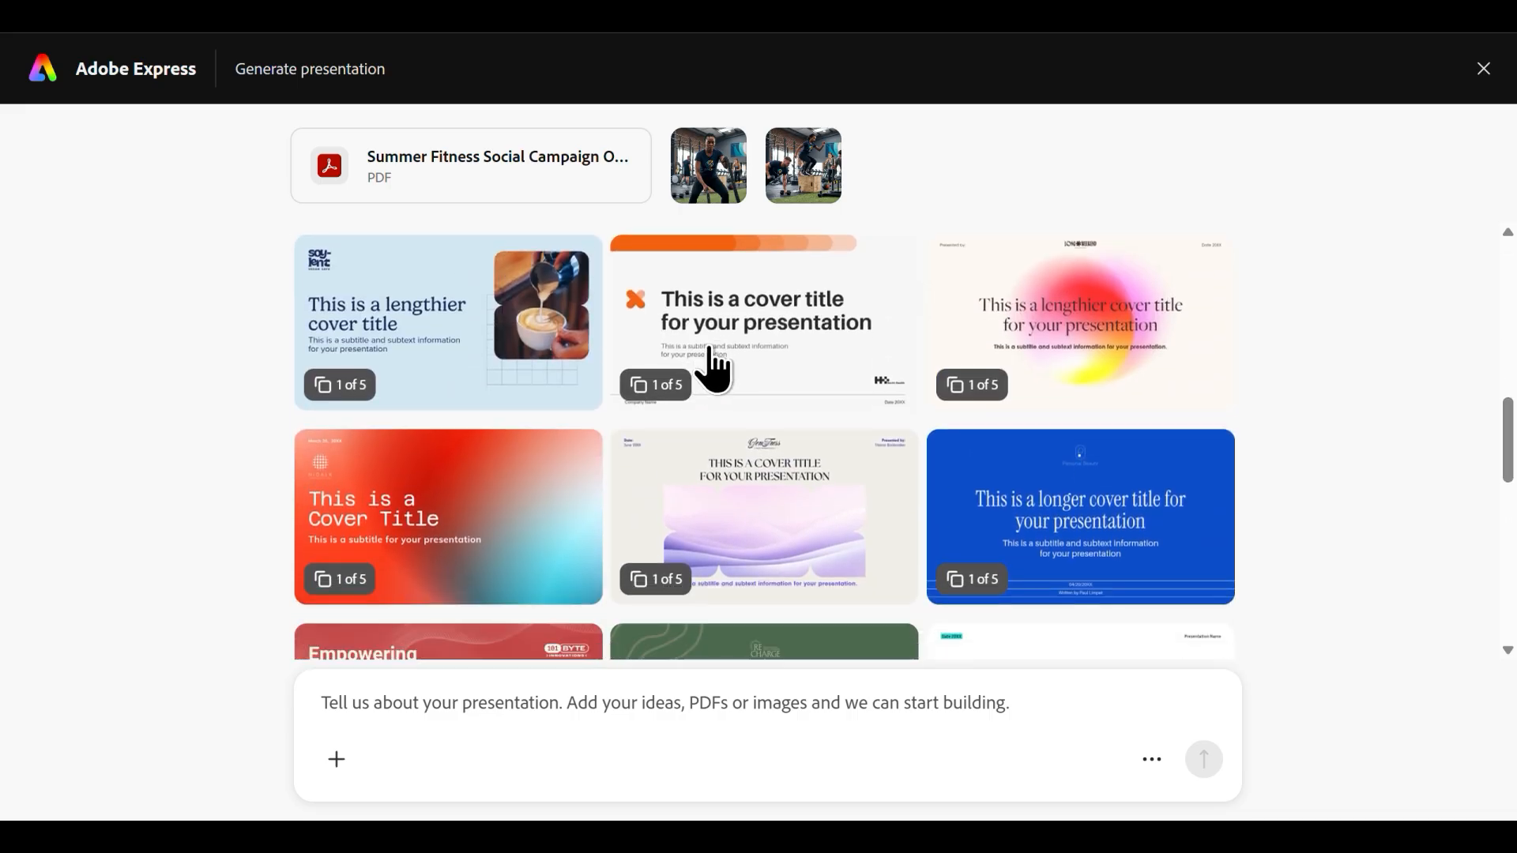
{"action": "left_click", "coordinate": [702, 348]}
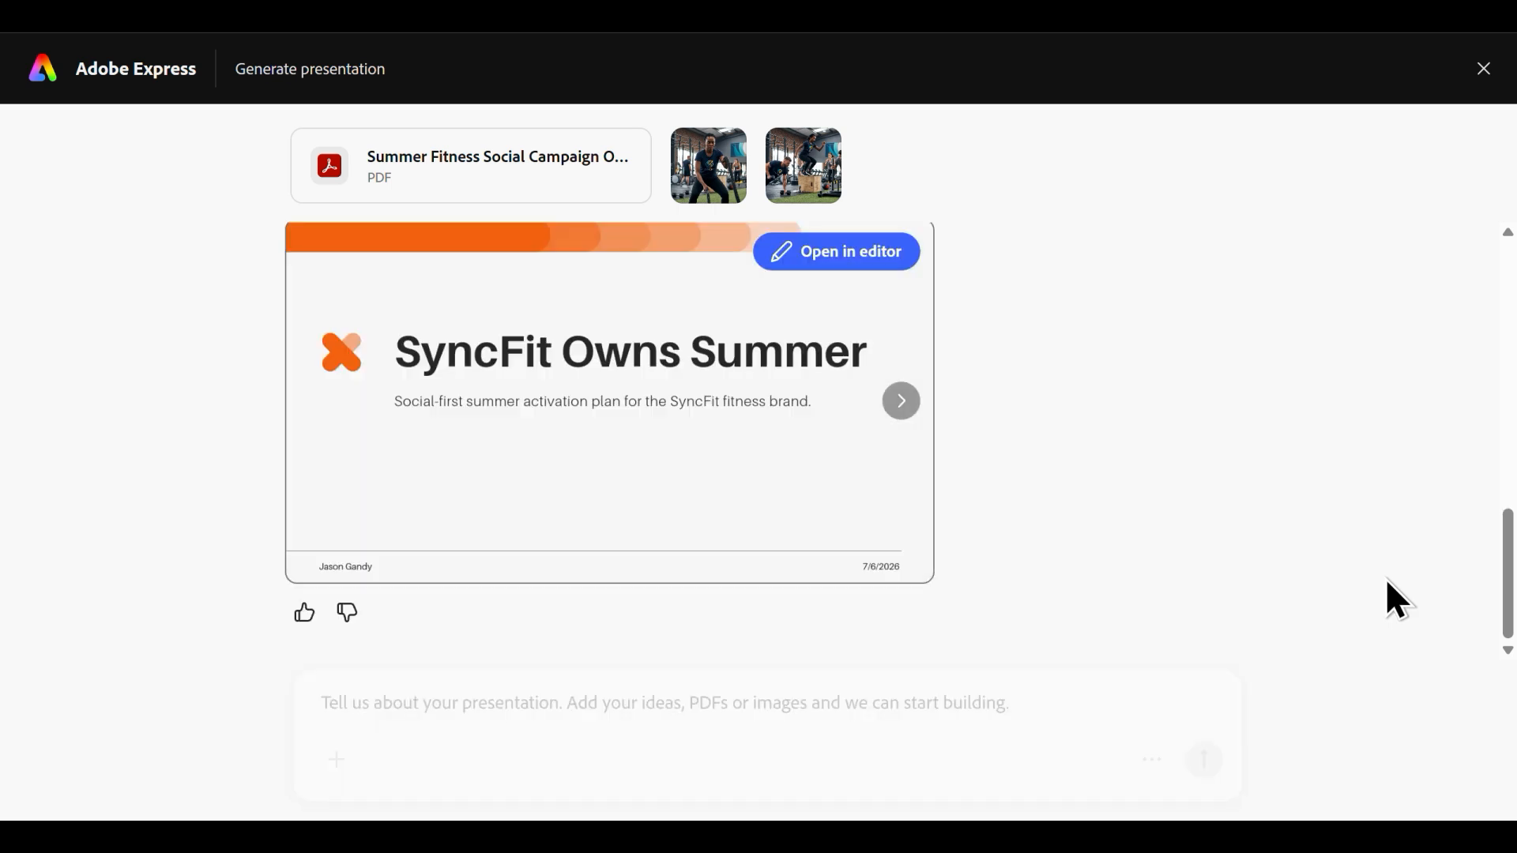
Preview the generated slides through to the Thank You slide and open the presentation in the editor.
{"action": "left_click", "coordinate": [902, 427]}
{"action": "left_click", "coordinate": [902, 427]}
{"action": "left_click", "coordinate": [902, 427]}
{"action": "left_click", "coordinate": [902, 427]}
{"action": "left_click", "coordinate": [902, 427]}
{"action": "left_click", "coordinate": [902, 426]}
{"action": "left_click", "coordinate": [902, 426]}
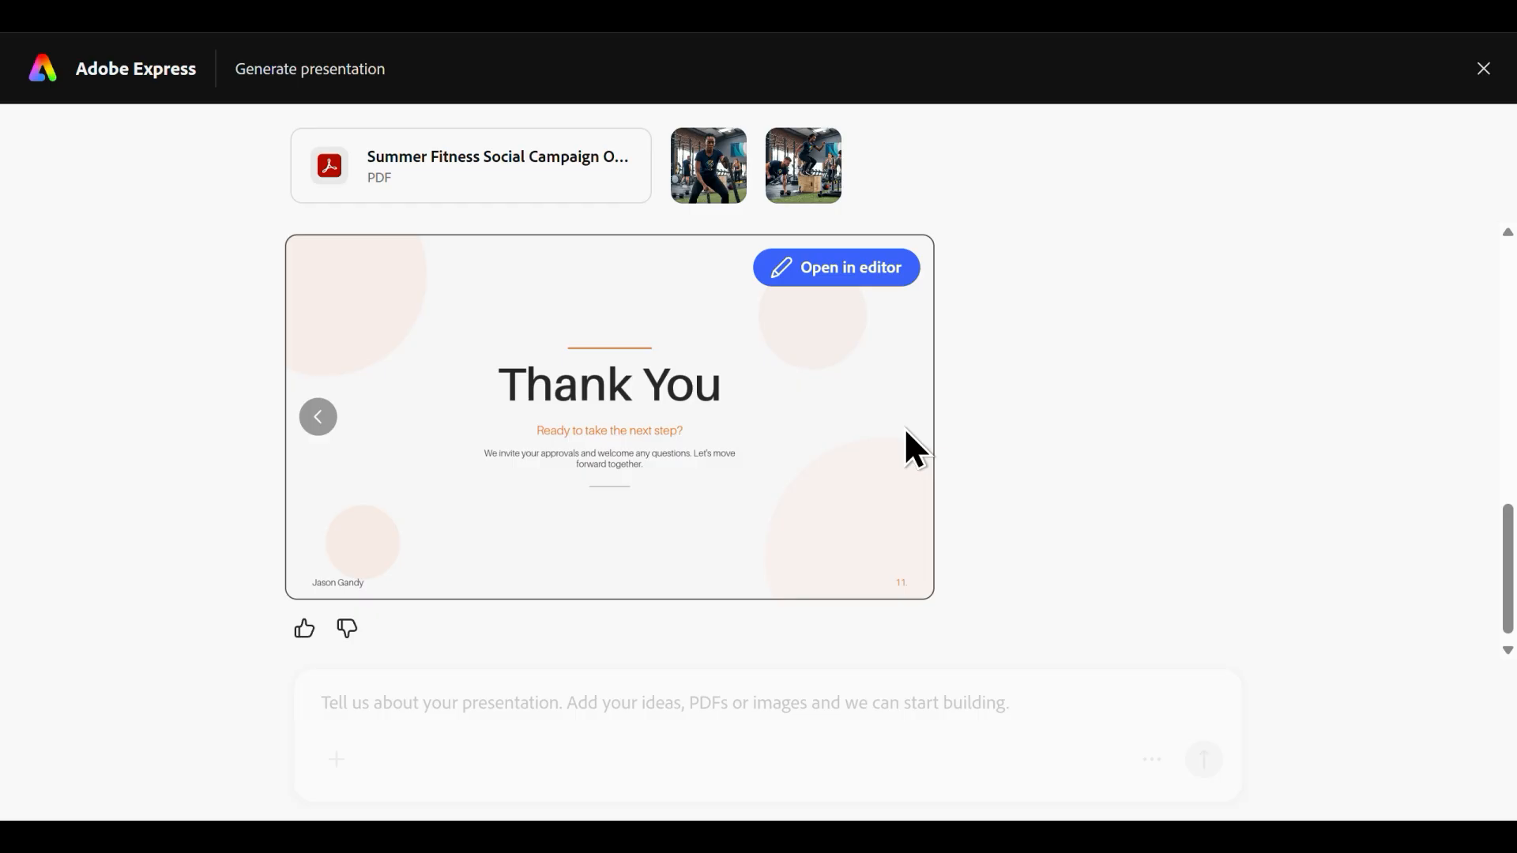
{"action": "left_click", "coordinate": [842, 278]}
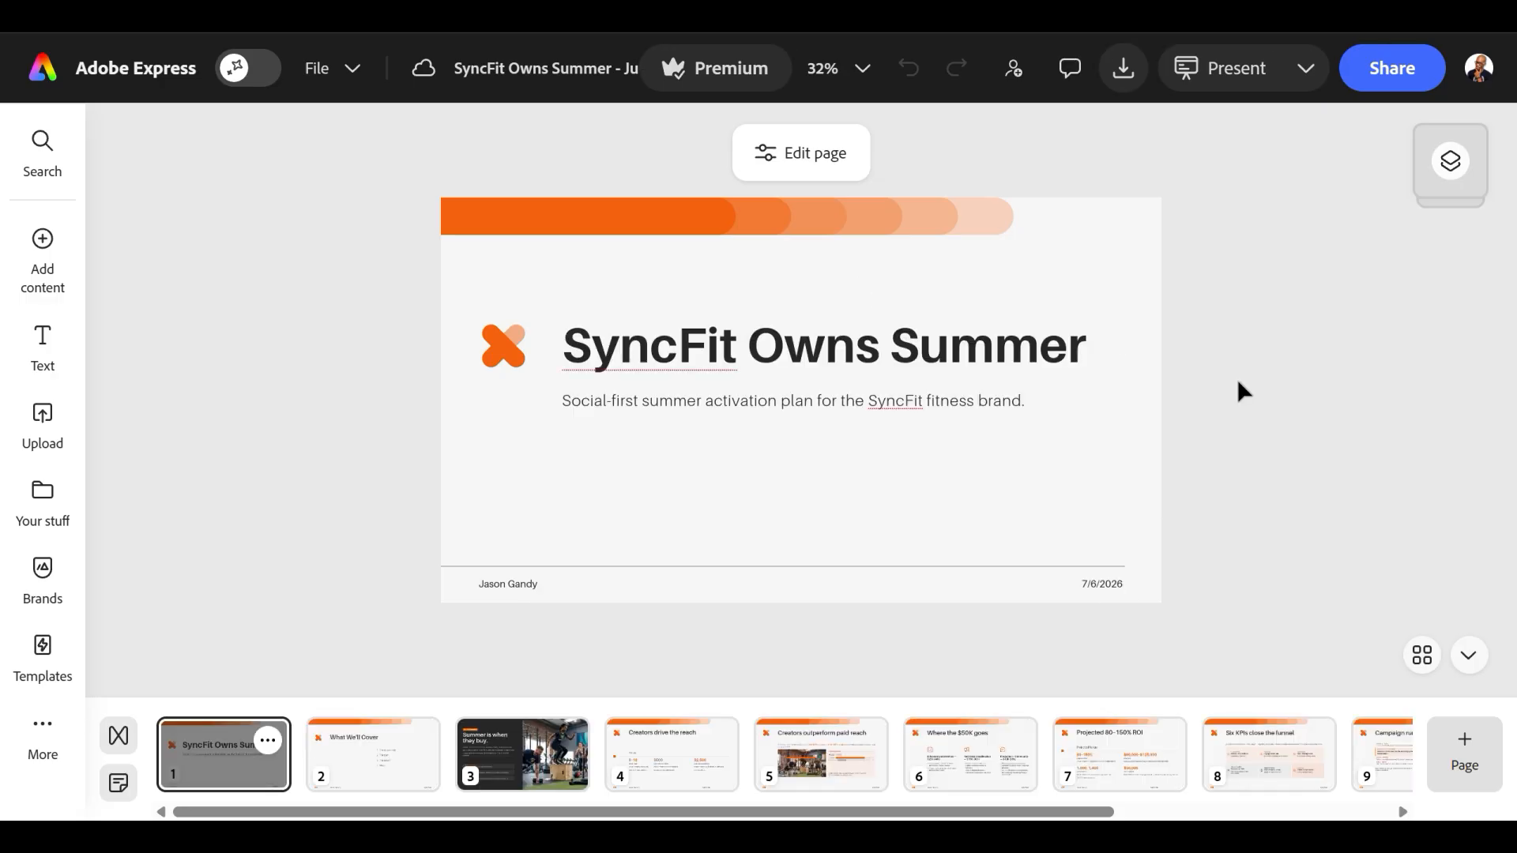
Examine the content and images of the generated slides up to slide 10 and return to the cover slide.
{"action": "left_click", "coordinate": [401, 774]}
{"action": "left_click", "coordinate": [506, 768]}
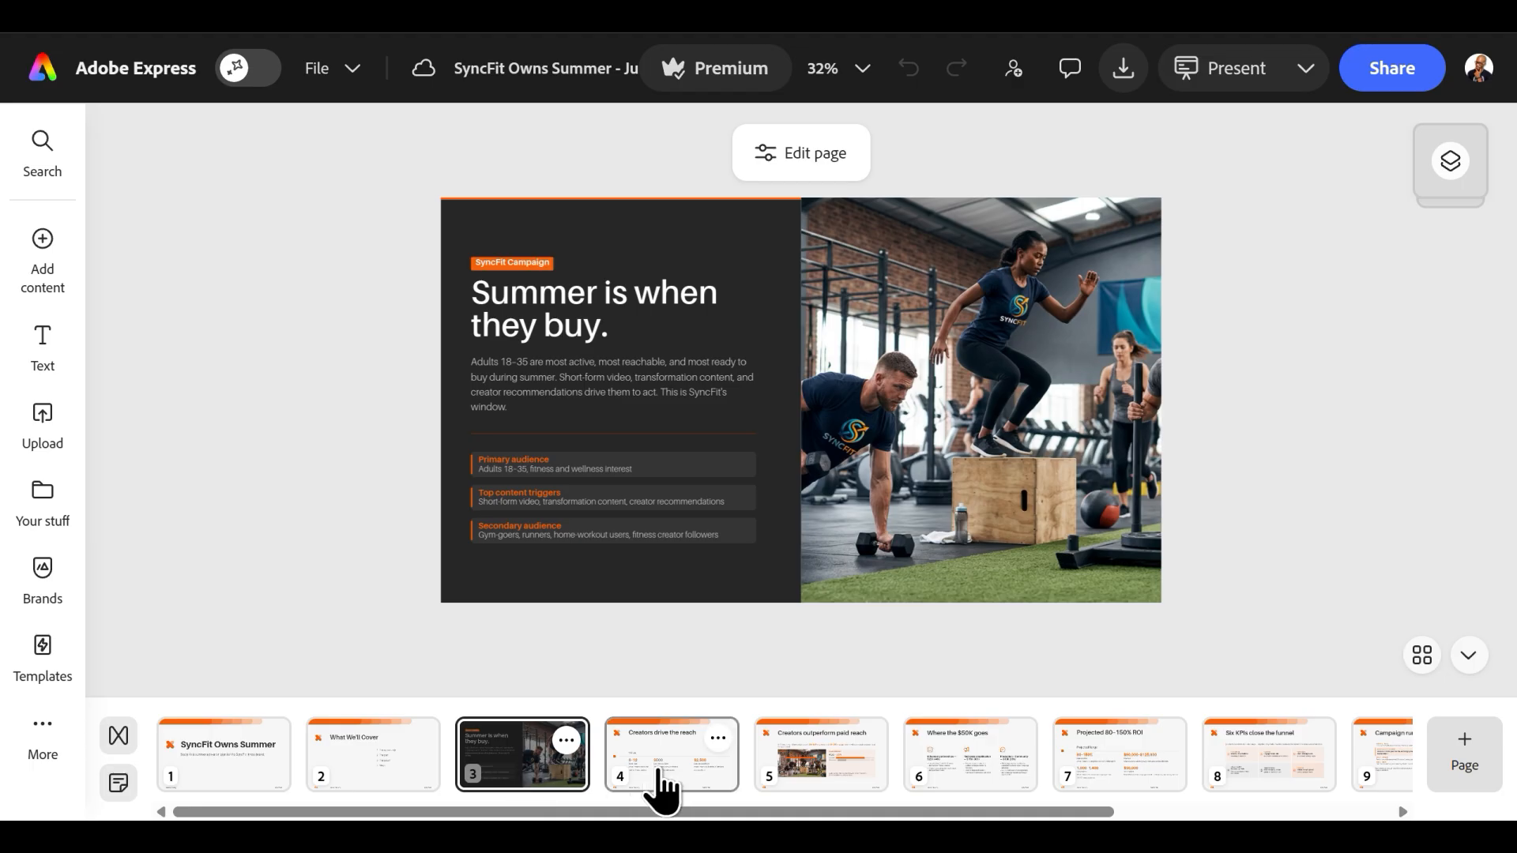
{"action": "left_click", "coordinate": [688, 782]}
{"action": "left_click", "coordinate": [822, 779]}
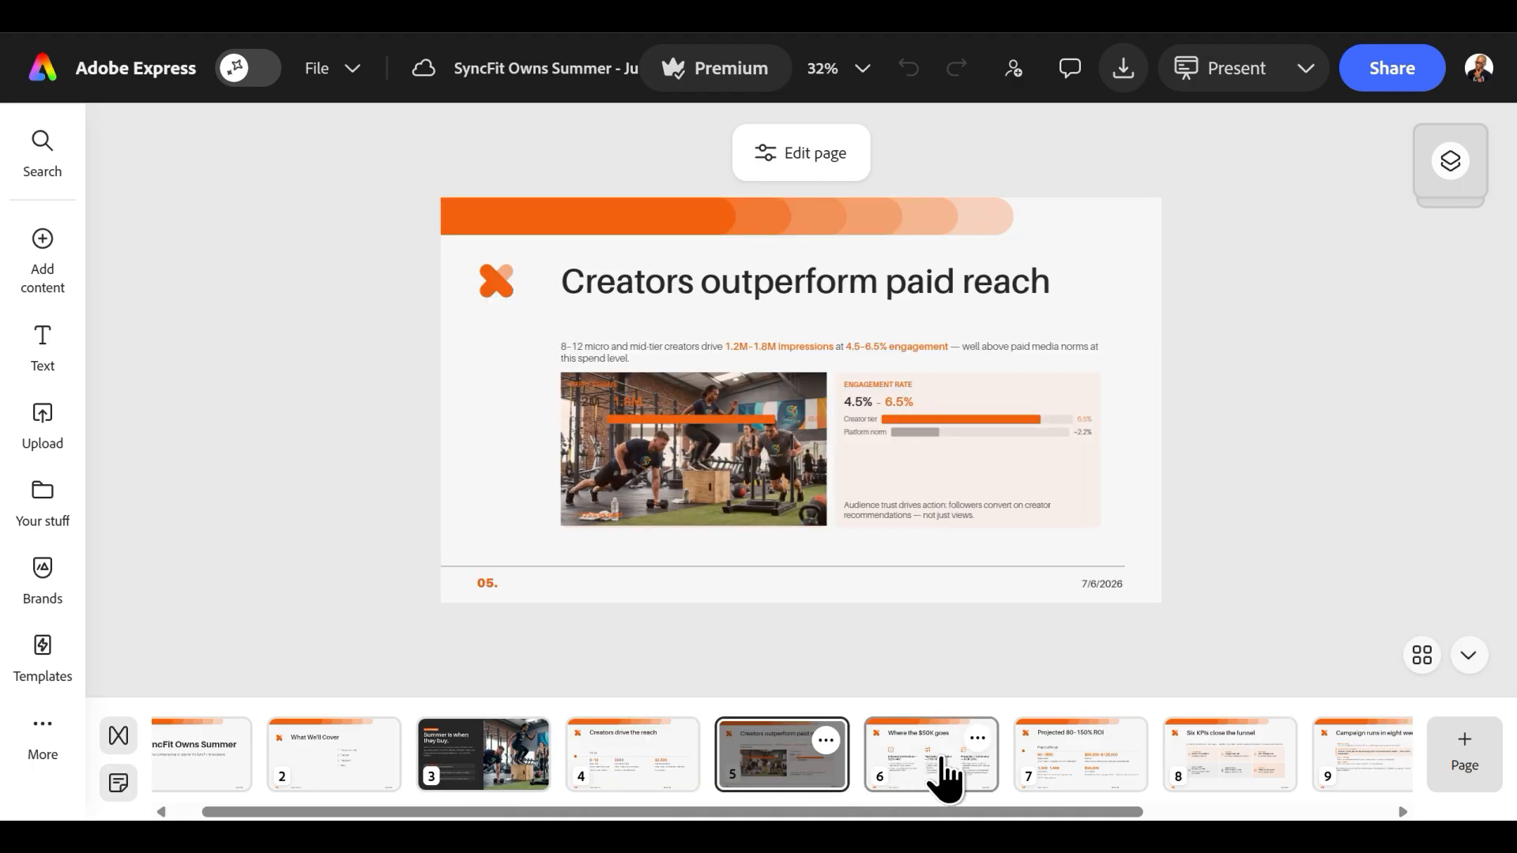
{"action": "left_click", "coordinate": [946, 778]}
{"action": "left_click", "coordinate": [1032, 779]}
{"action": "left_click", "coordinate": [1177, 782]}
{"action": "left_click", "coordinate": [1183, 778]}
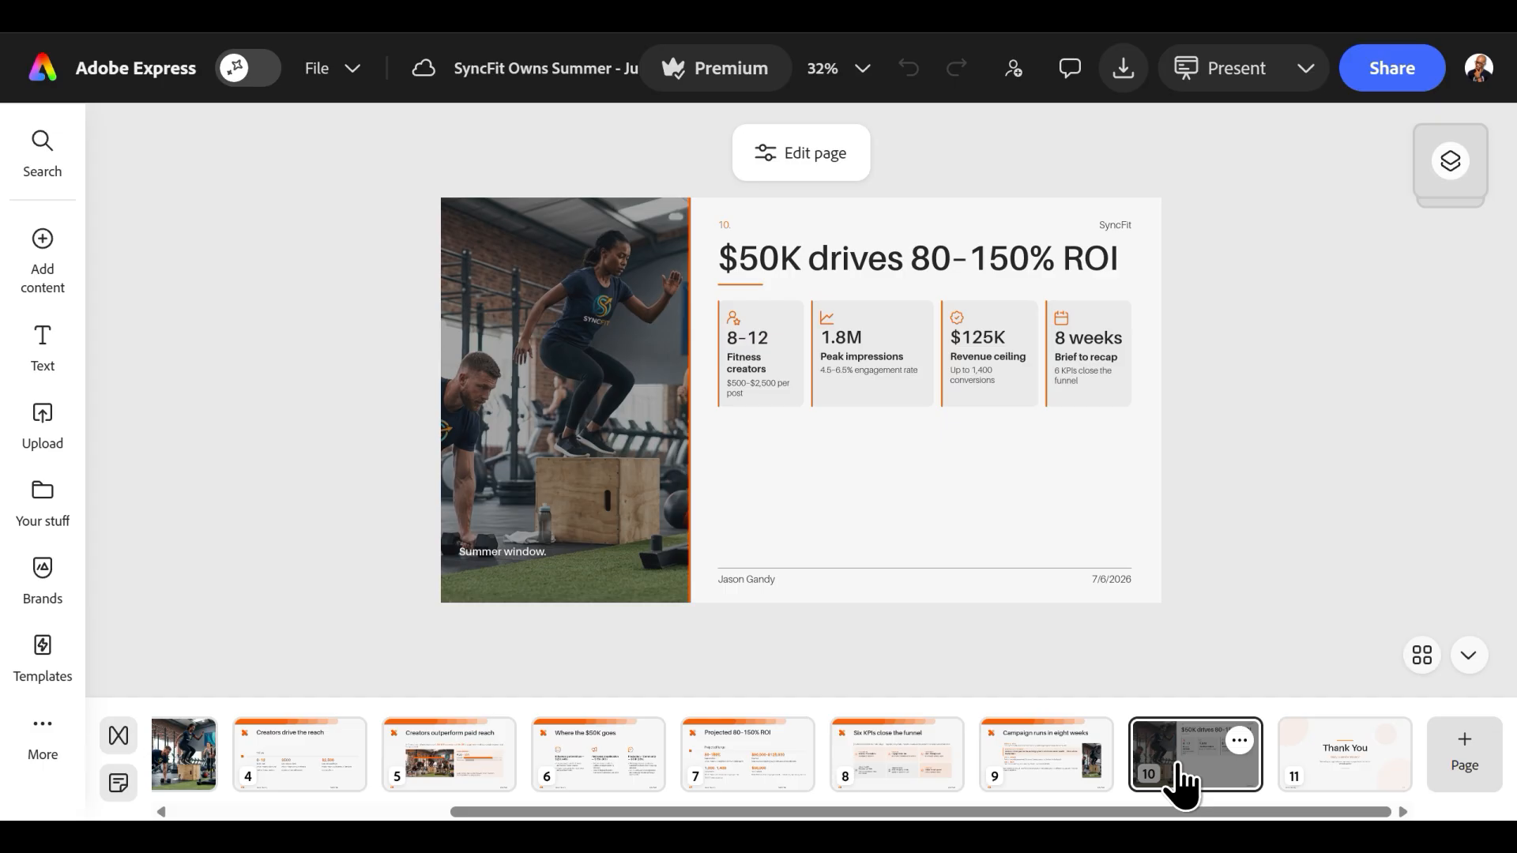
{"action": "left_click_drag", "start_coordinate": [1177, 811], "coordinate": [288, 806]}
{"action": "left_click", "coordinate": [278, 776]}
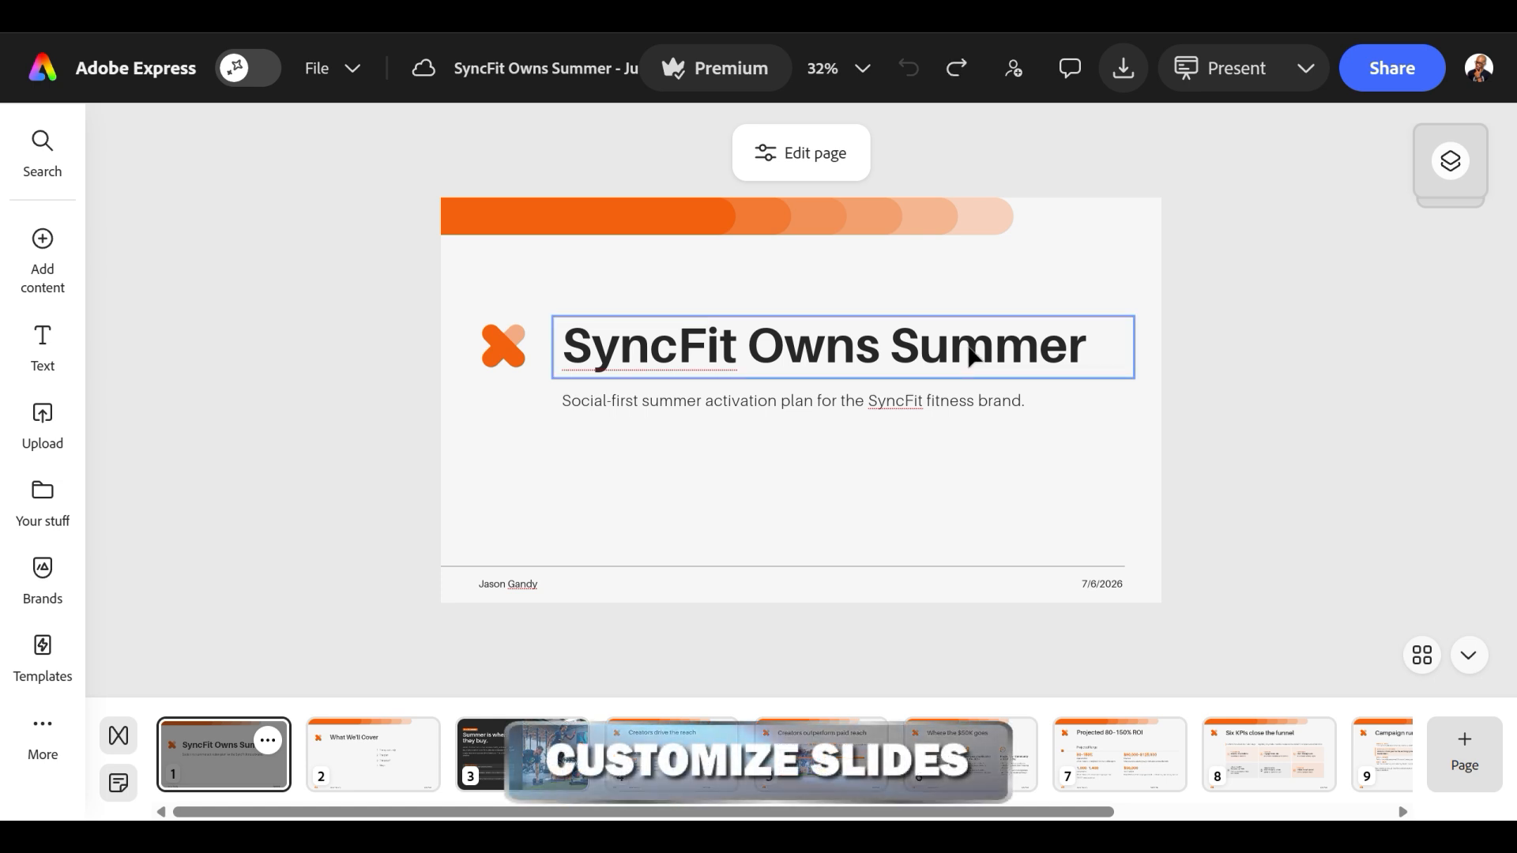
Change the cover title to "SyncFit Summer Campaign", shift the logo and title up and left, and lower the subtitle to clear the title.
{"action": "left_click_drag", "start_coordinate": [1088, 349], "coordinate": [756, 339]}
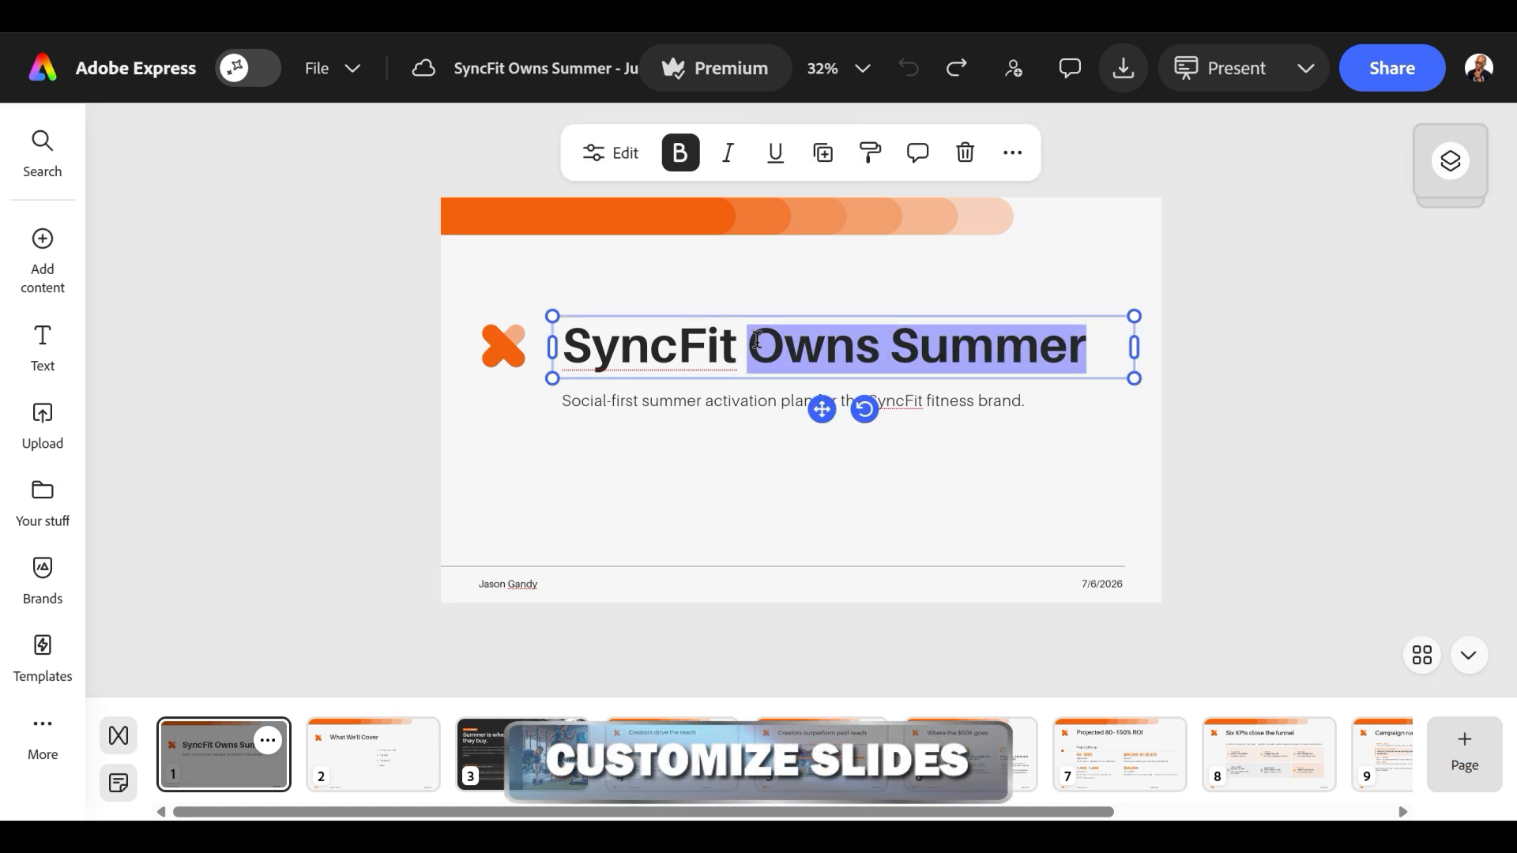
{"action": "type", "text": "Summer Campaign"}
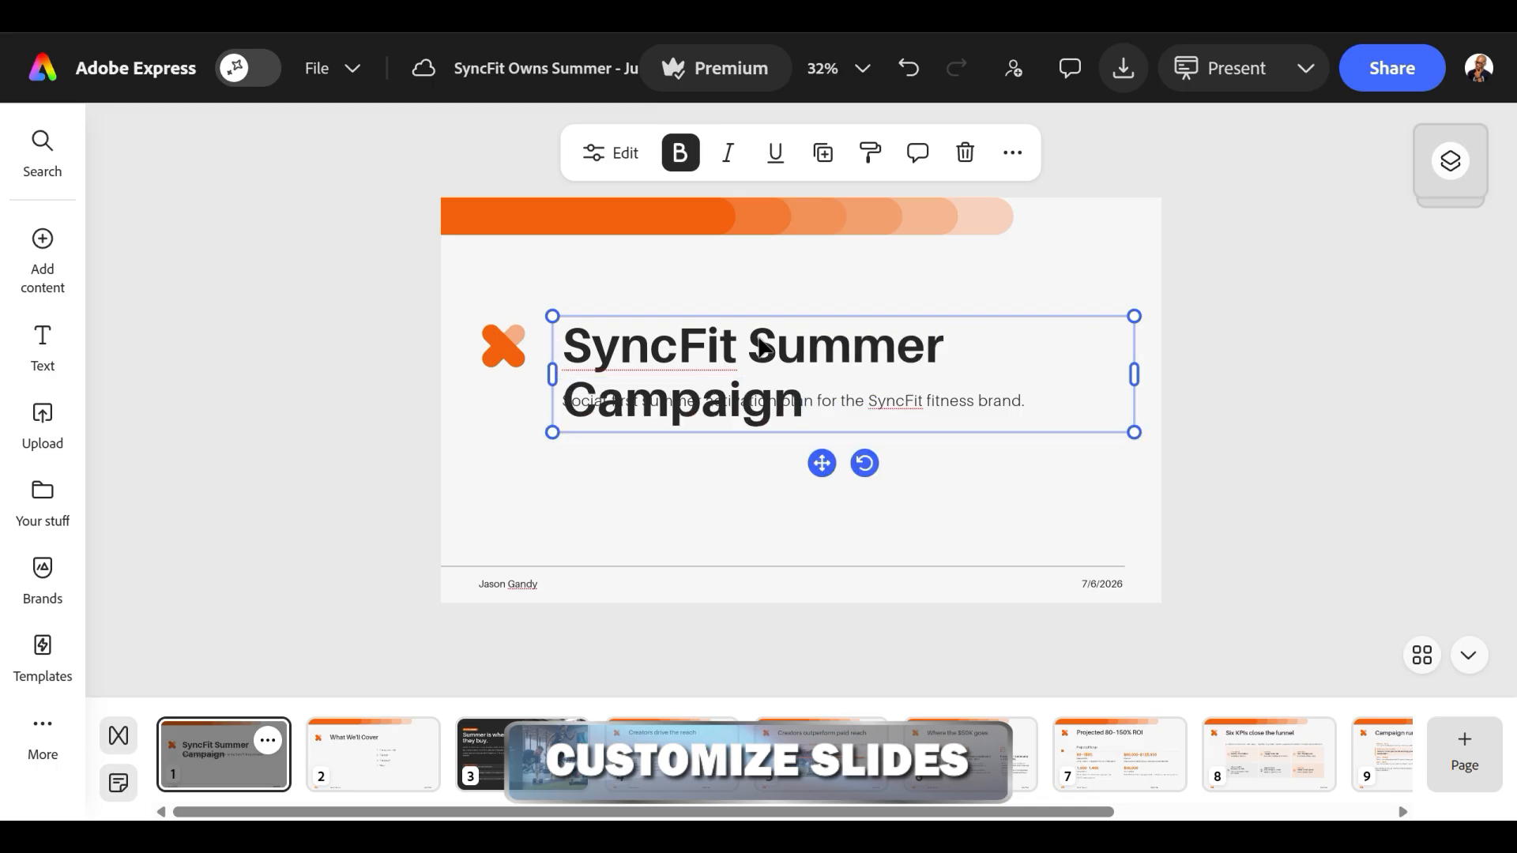
{"action": "left_click", "coordinate": [512, 346]}
{"action": "left_click_drag", "start_coordinate": [506, 340], "coordinate": [480, 297]}
{"action": "left_click_drag", "start_coordinate": [652, 347], "coordinate": [612, 303]}
{"action": "left_click_drag", "start_coordinate": [652, 402], "coordinate": [620, 434]}
{"action": "left_click", "coordinate": [677, 480]}
{"action": "left_click", "coordinate": [359, 770]}
{"action": "left_click_drag", "start_coordinate": [593, 746], "coordinate": [569, 766]}
{"action": "left_click_drag", "start_coordinate": [671, 763], "coordinate": [485, 766]}
{"action": "left_click", "coordinate": [246, 775]}
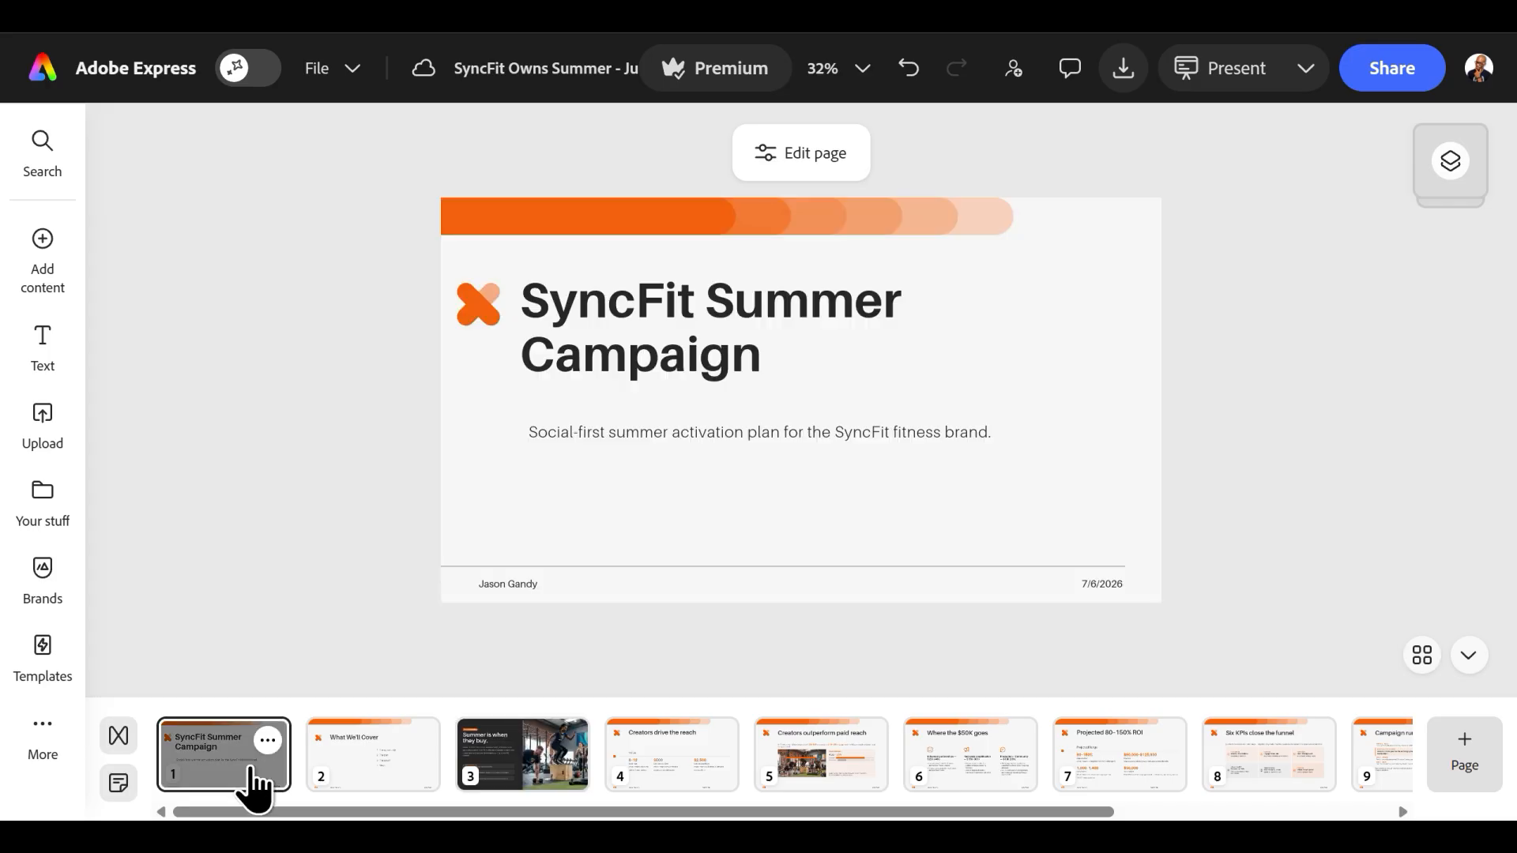
Delete the "What We'll Cover" slide from the presentation.
{"action": "left_click", "coordinate": [373, 757]}
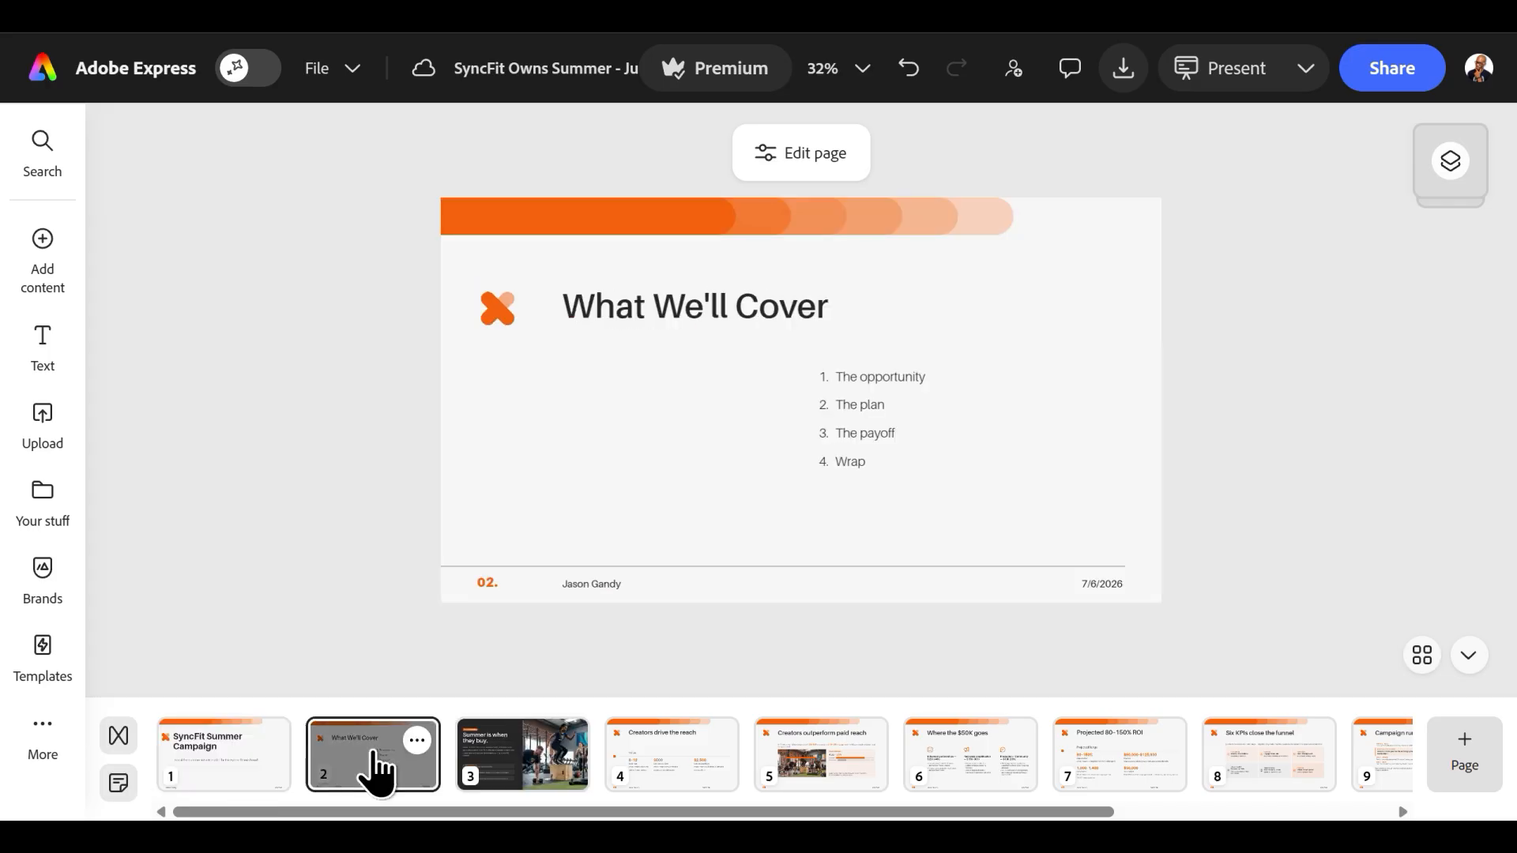
{"action": "left_click", "coordinate": [417, 741]}
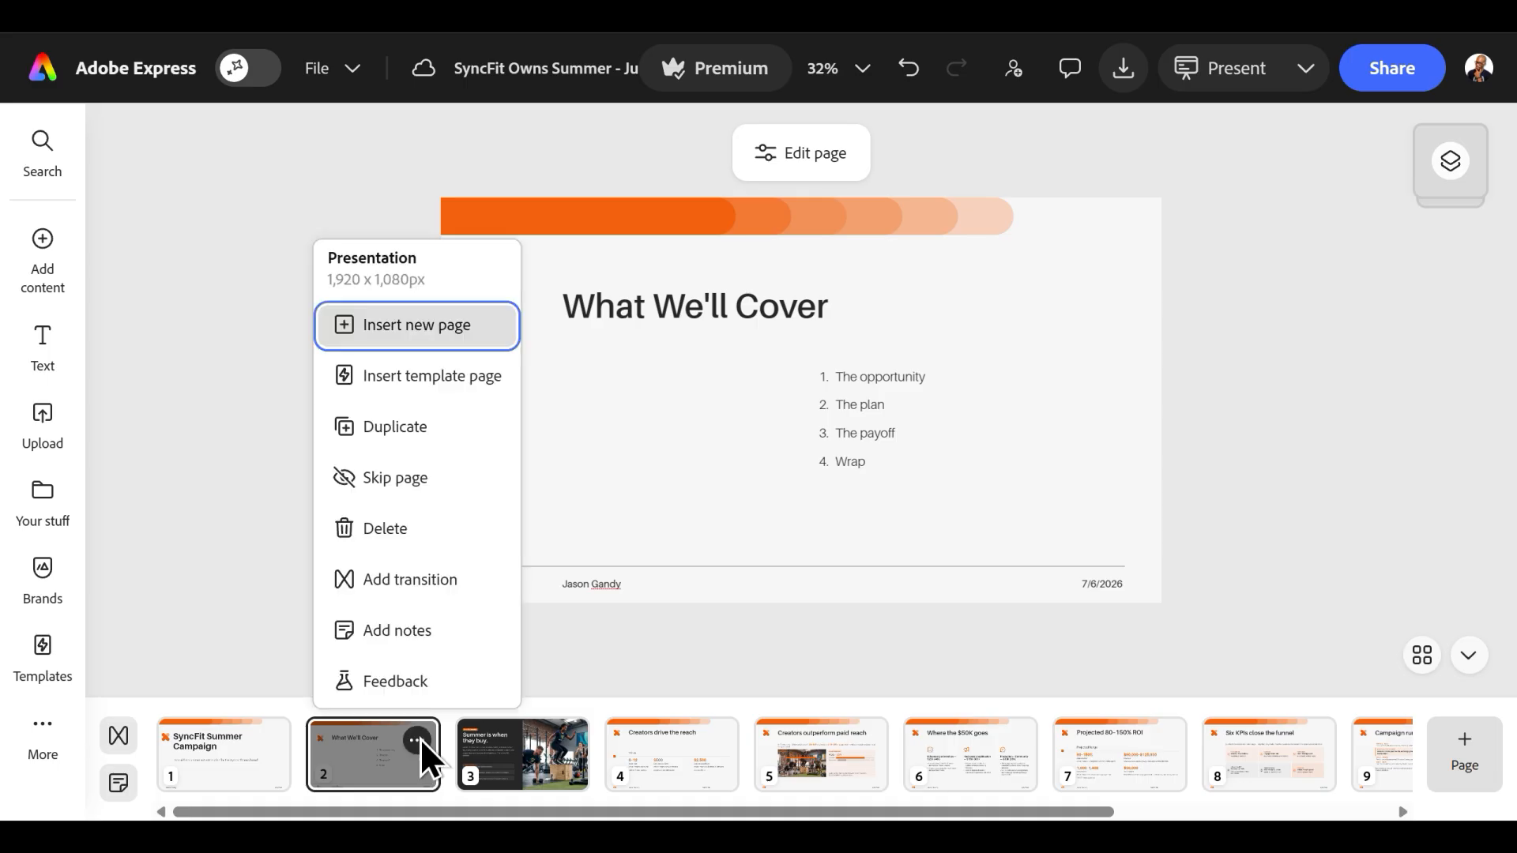
{"action": "left_click", "coordinate": [414, 534]}
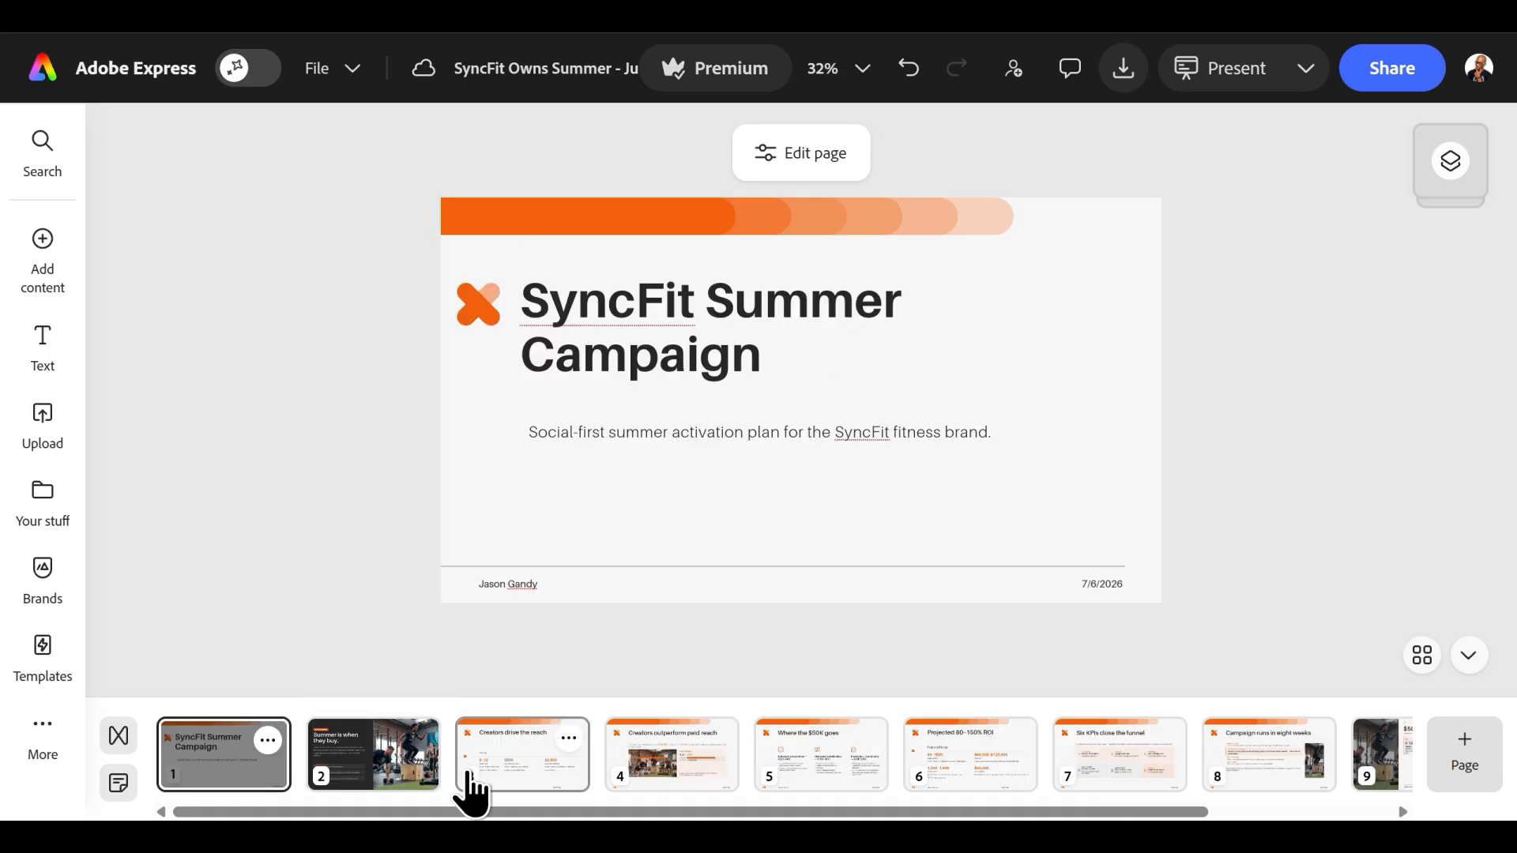
Insert the six-item Agenda page from the Healthcare Informational Deck template after the cover slide.
{"action": "left_click", "coordinate": [387, 783]}
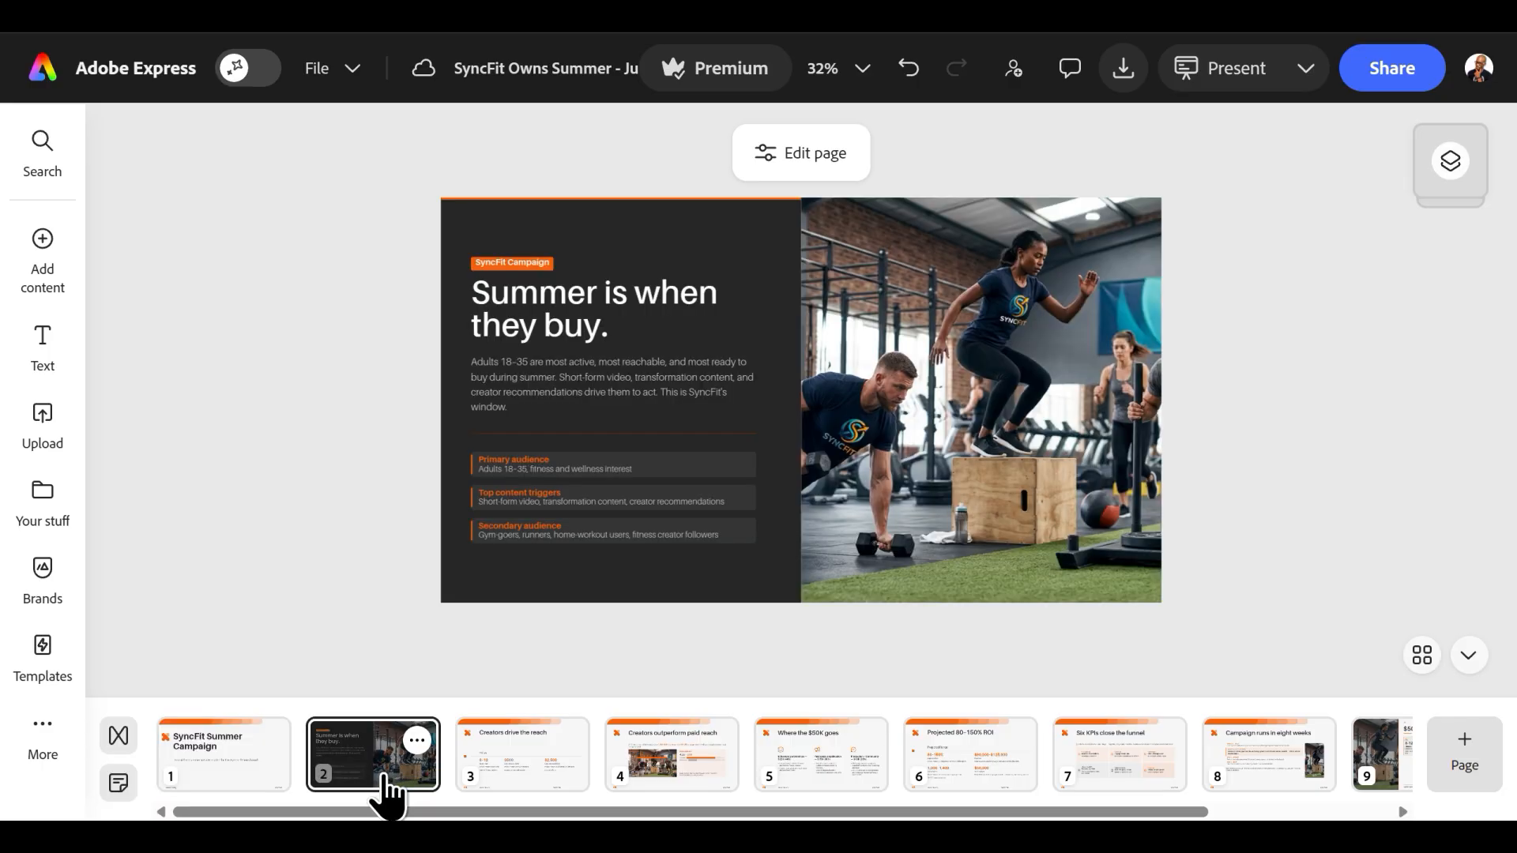
{"action": "left_click", "coordinate": [253, 780]}
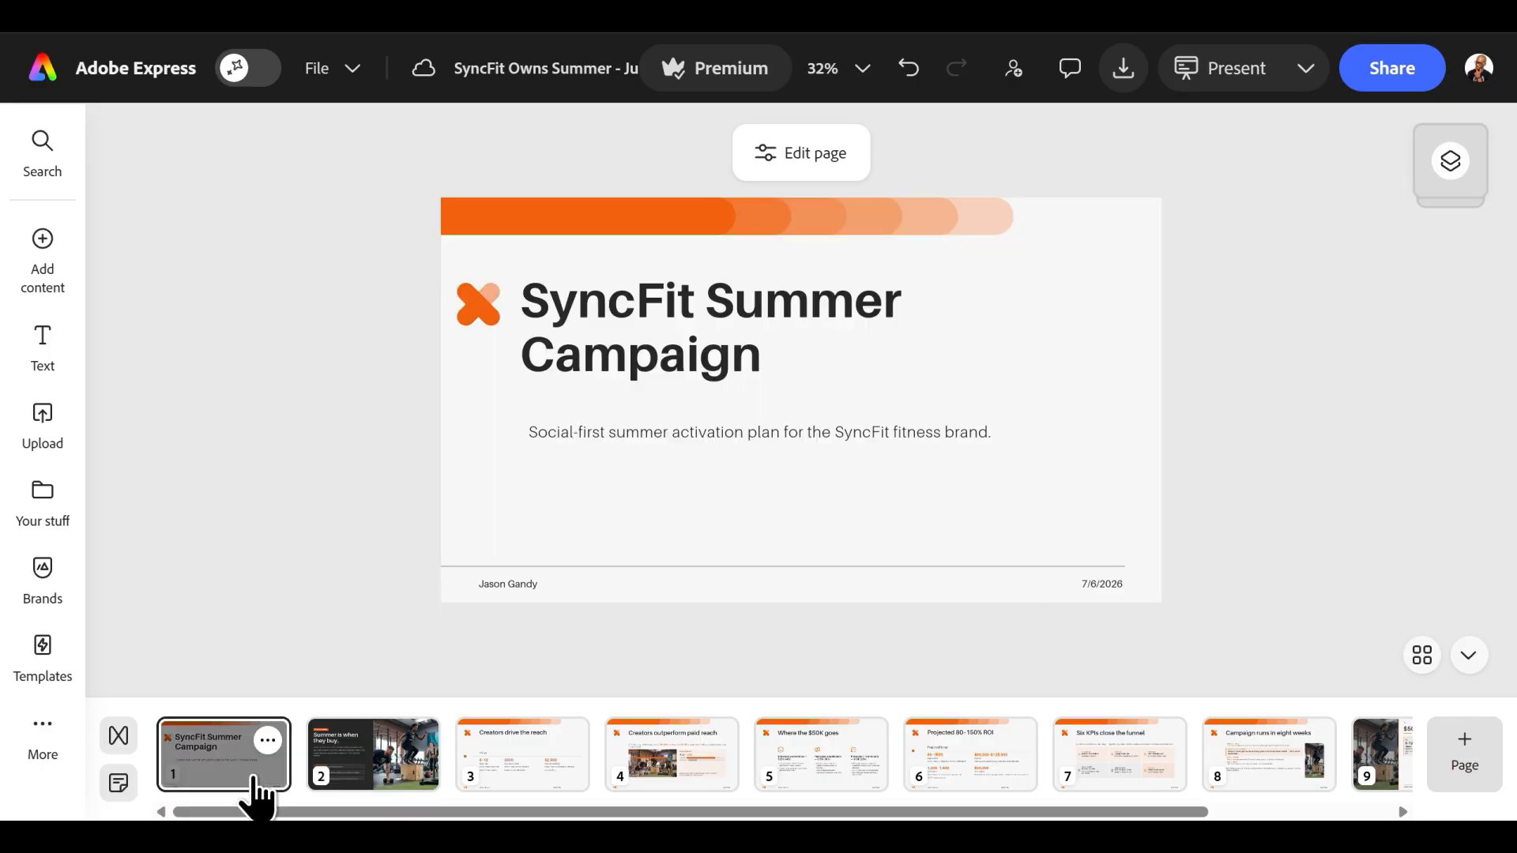
{"action": "left_click", "coordinate": [270, 740]}
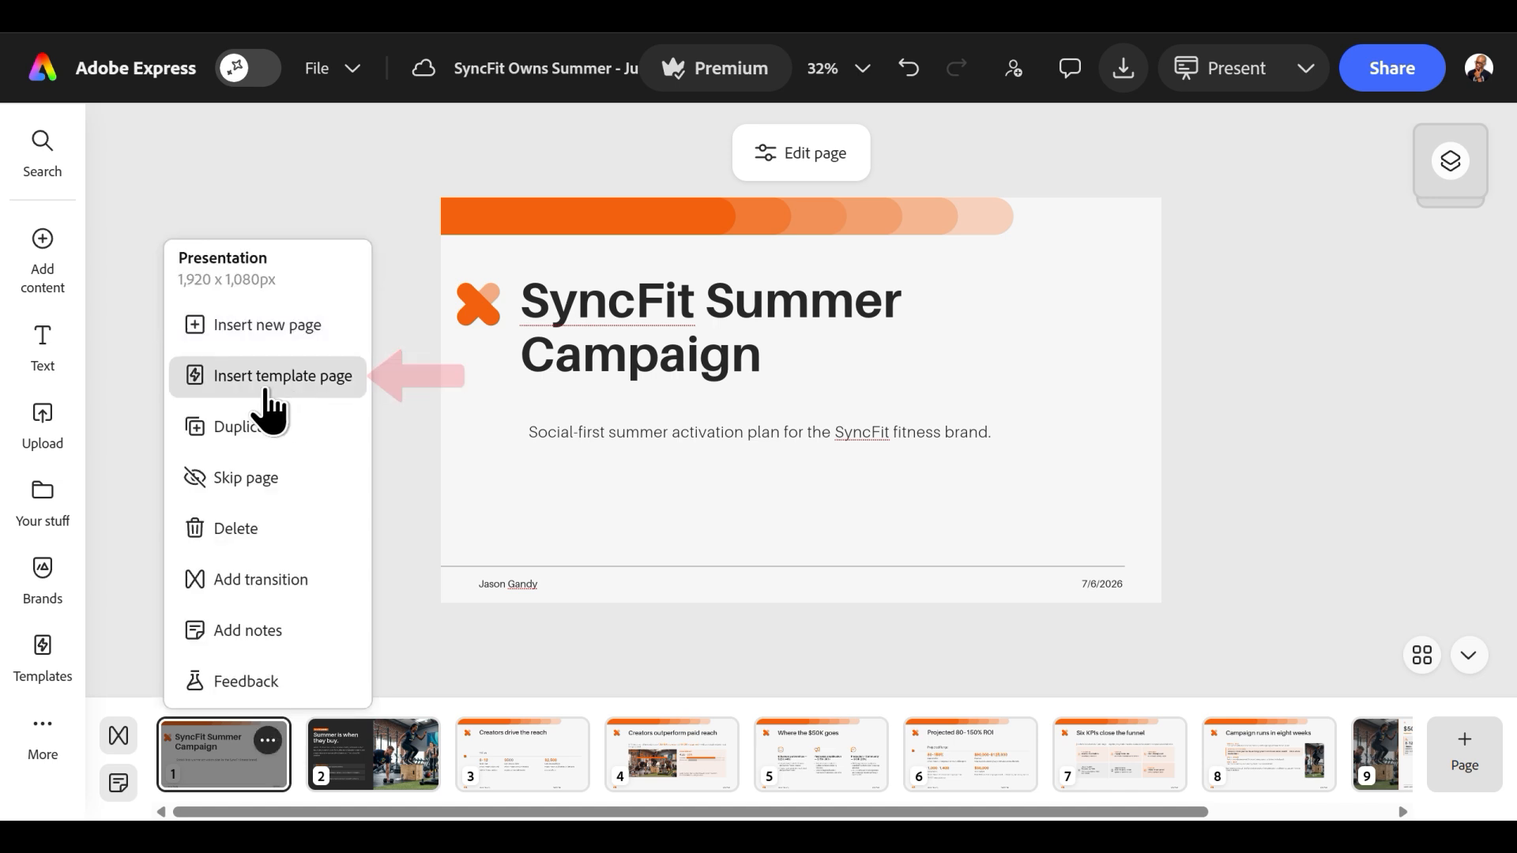
{"action": "left_click", "coordinate": [294, 398]}
{"action": "scroll", "coordinate": [654, 711], "scroll_direction": "right", "scroll_amount": 10}
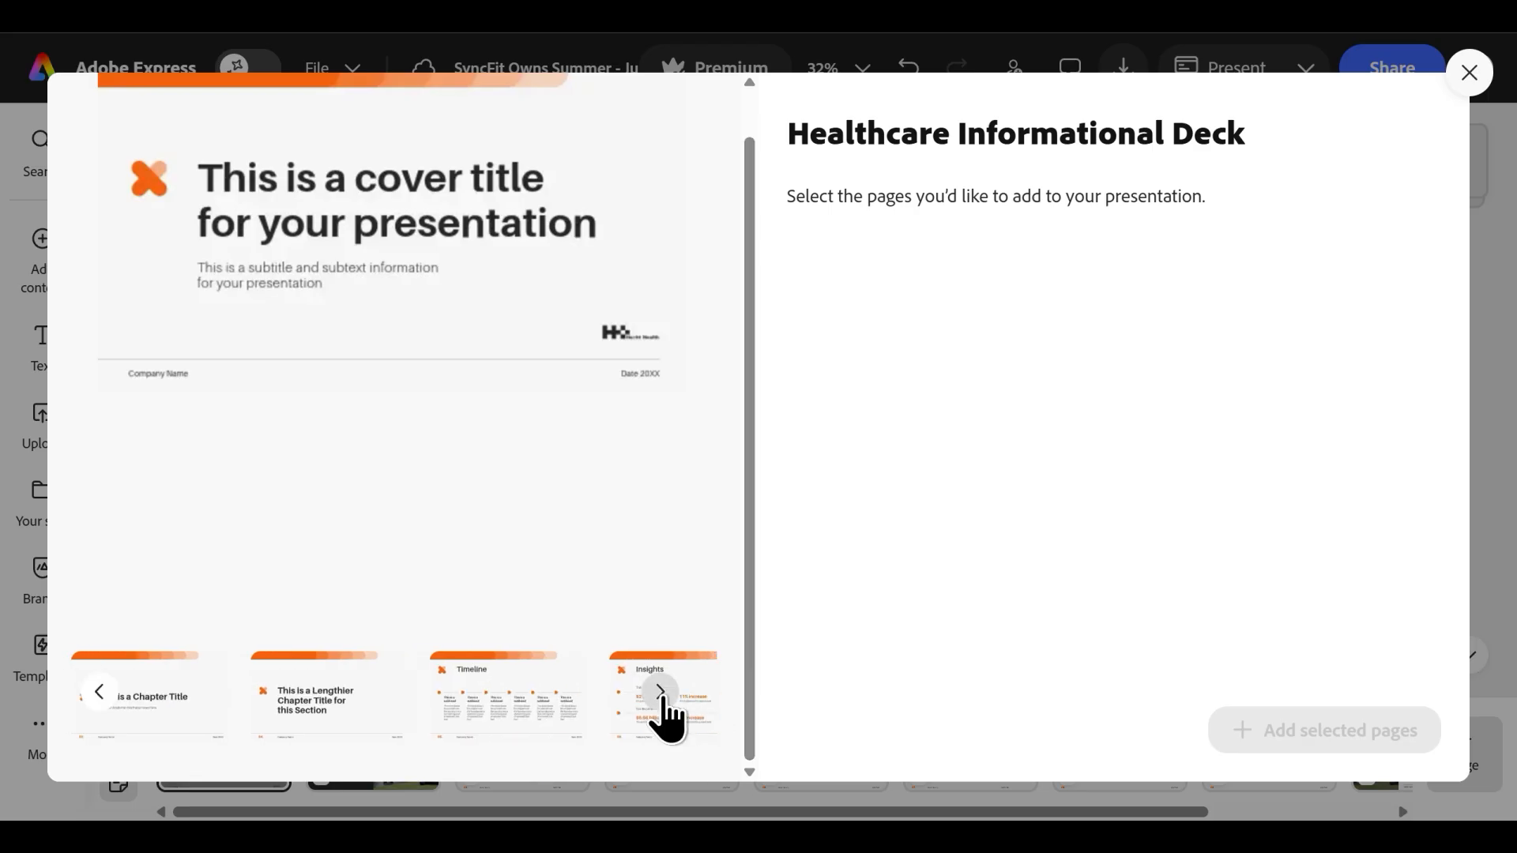
{"action": "left_click", "coordinate": [101, 692]}
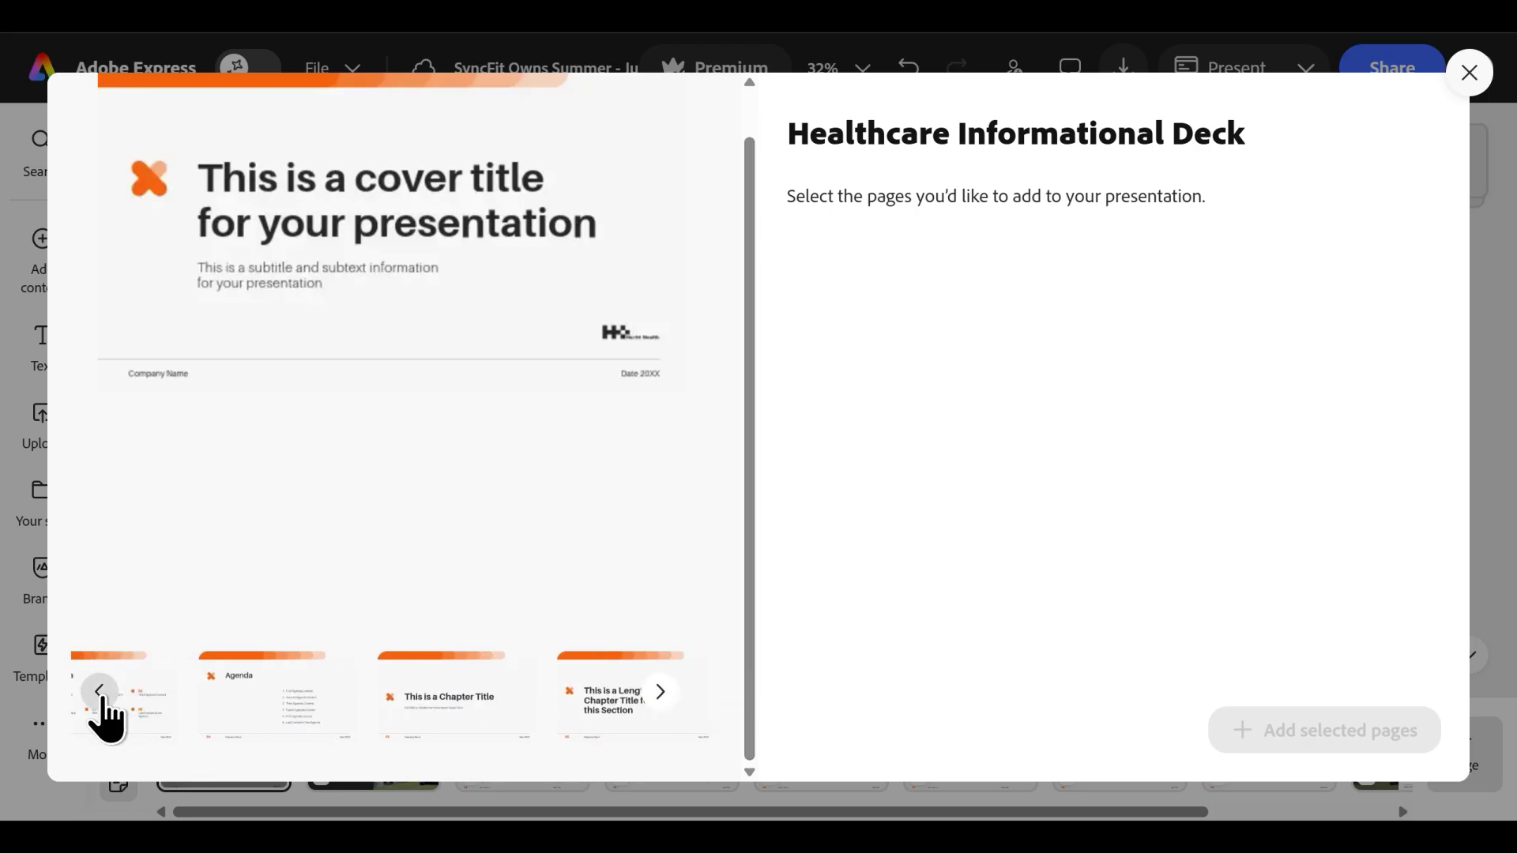
{"action": "left_click", "coordinate": [287, 684]}
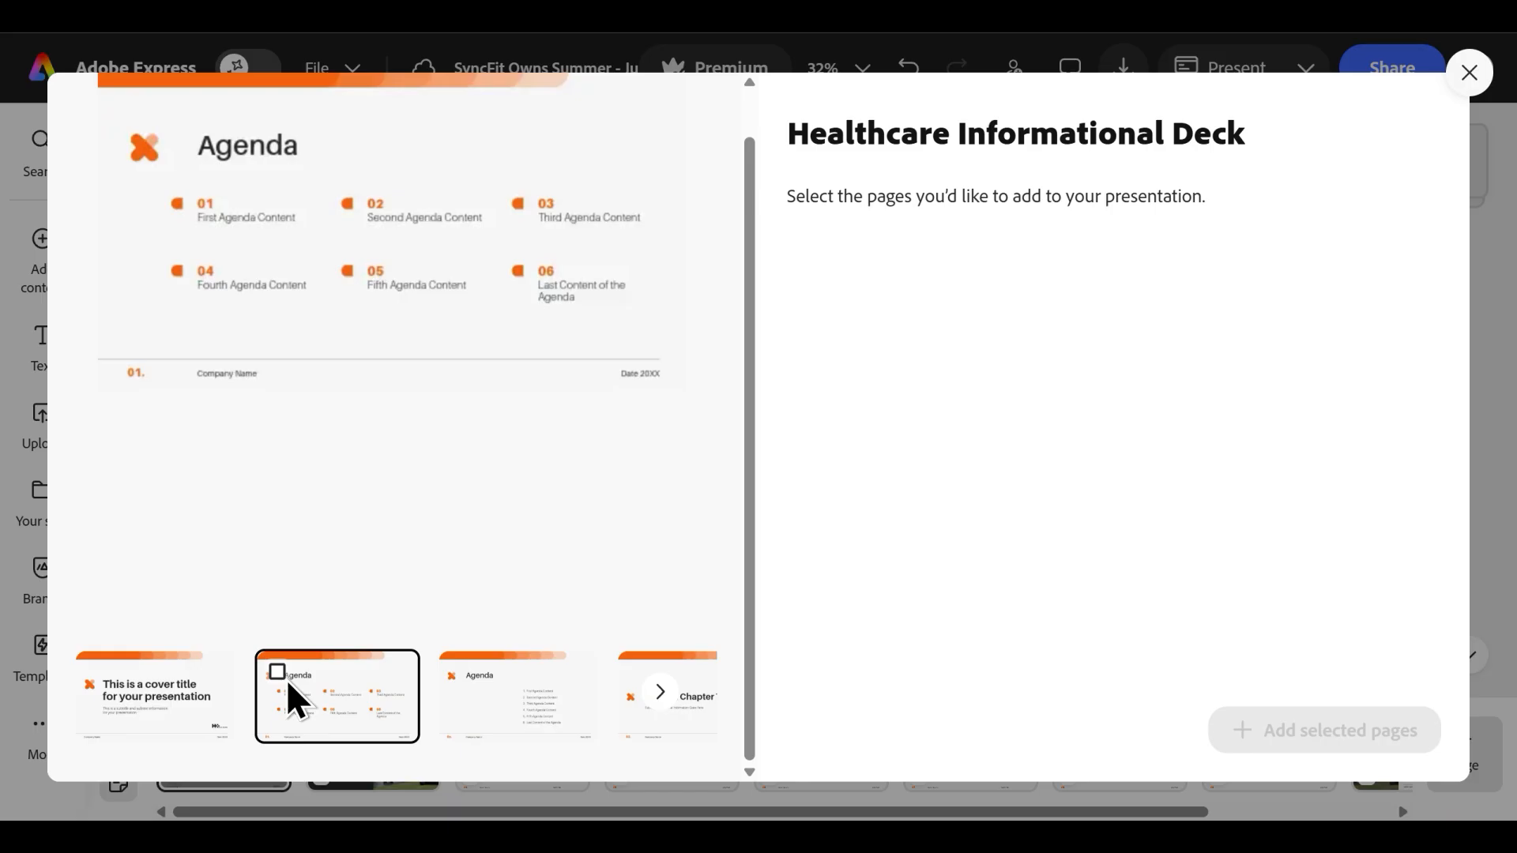
{"action": "left_click", "coordinate": [278, 673]}
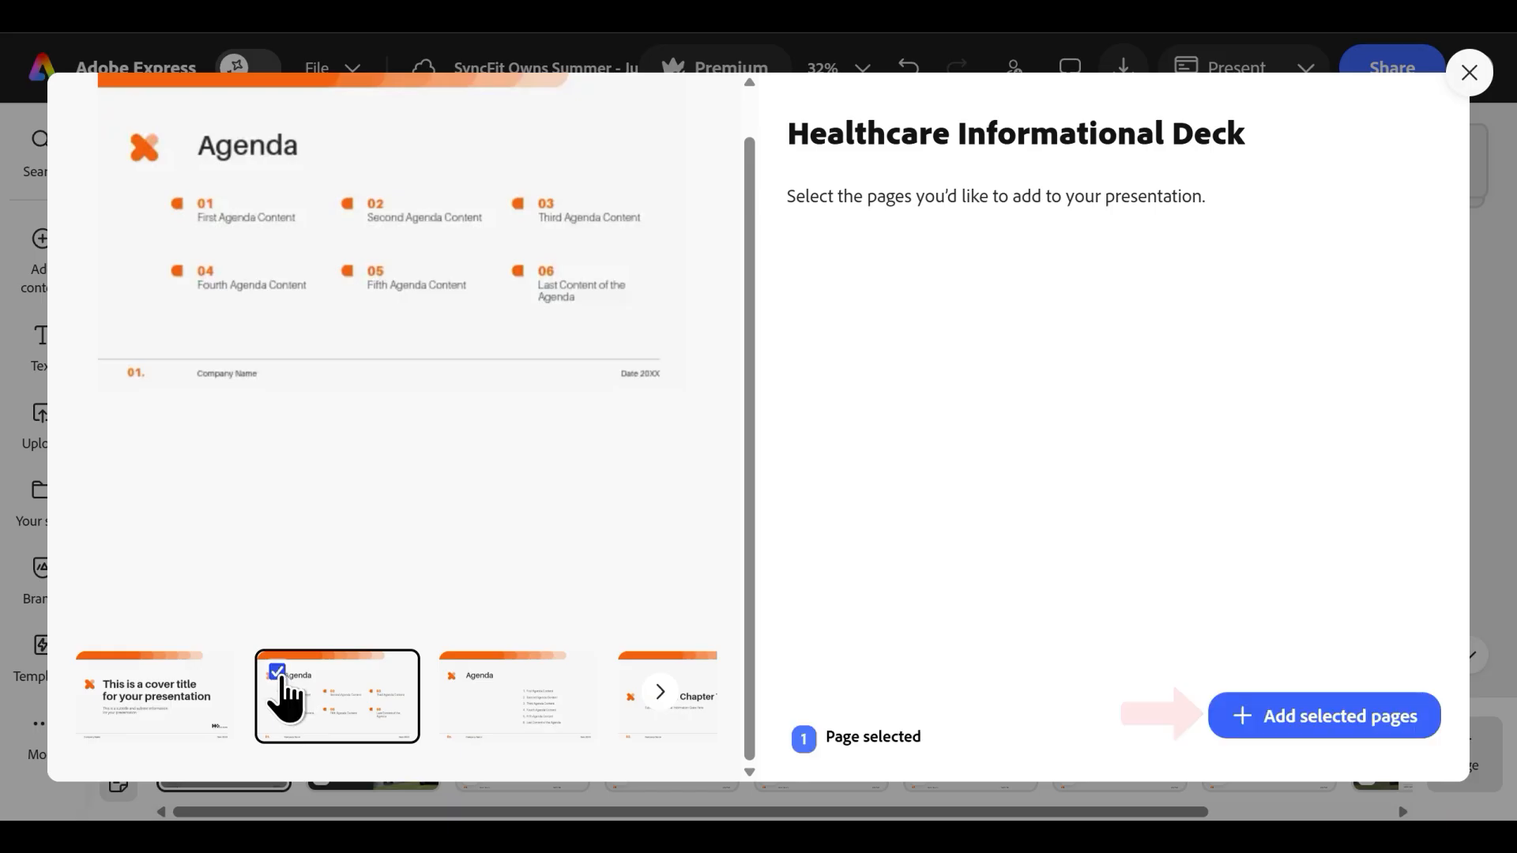
{"action": "left_click", "coordinate": [1311, 717]}
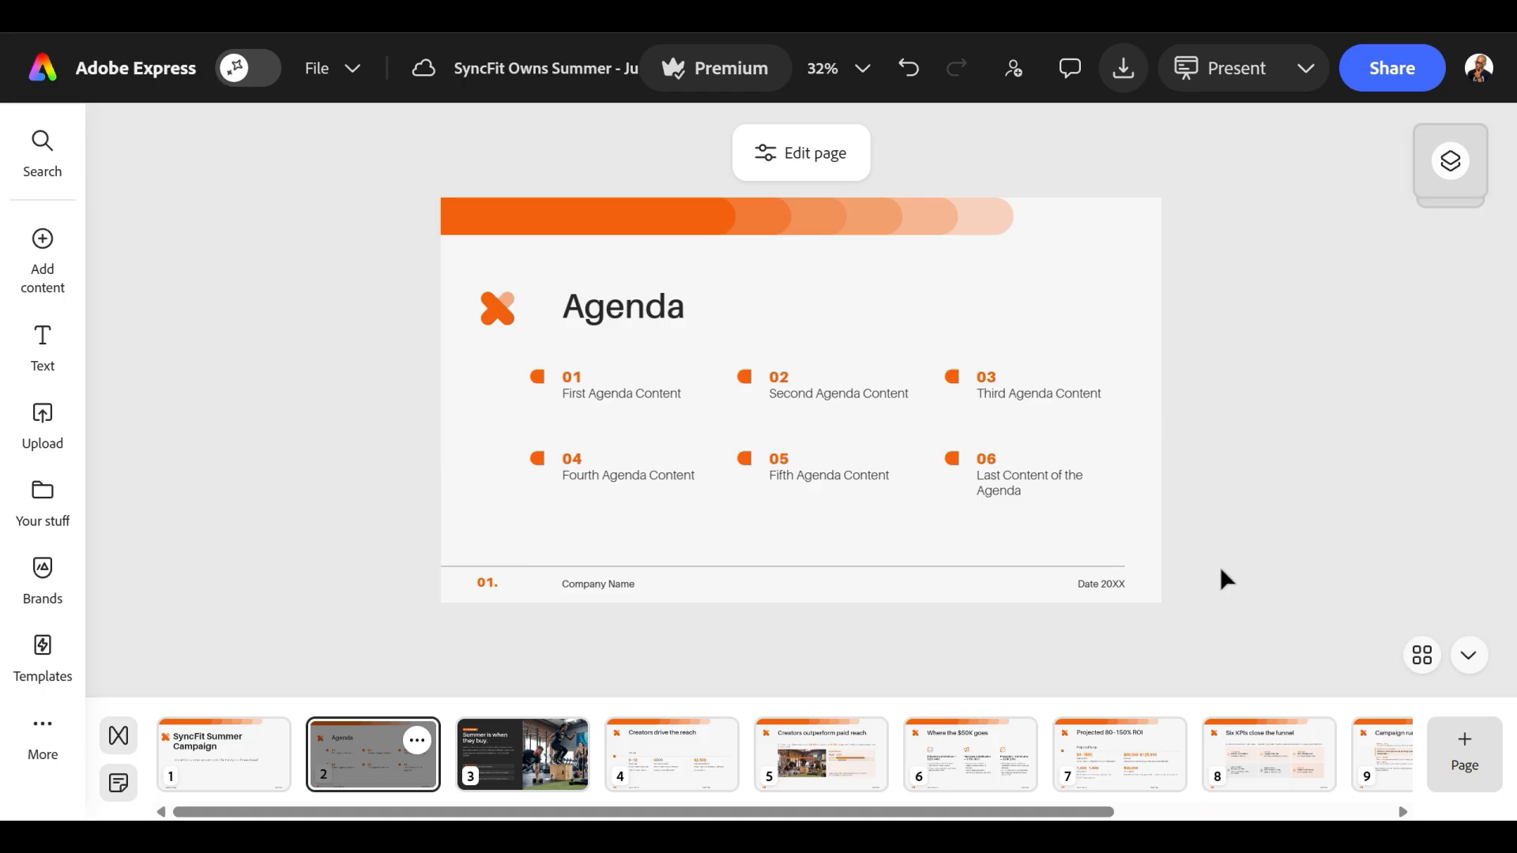
Fill the six agenda items with Audience Demographics, Influencer Partnerships, Budget Allocation, Projected ROI, Key Performance Indicators (KPIs) and Campaign Timeline, under the title Presentation Agenda.
{"action": "double_click", "coordinate": [629, 401]}
{"action": "type", "text": "Audience Dem"}
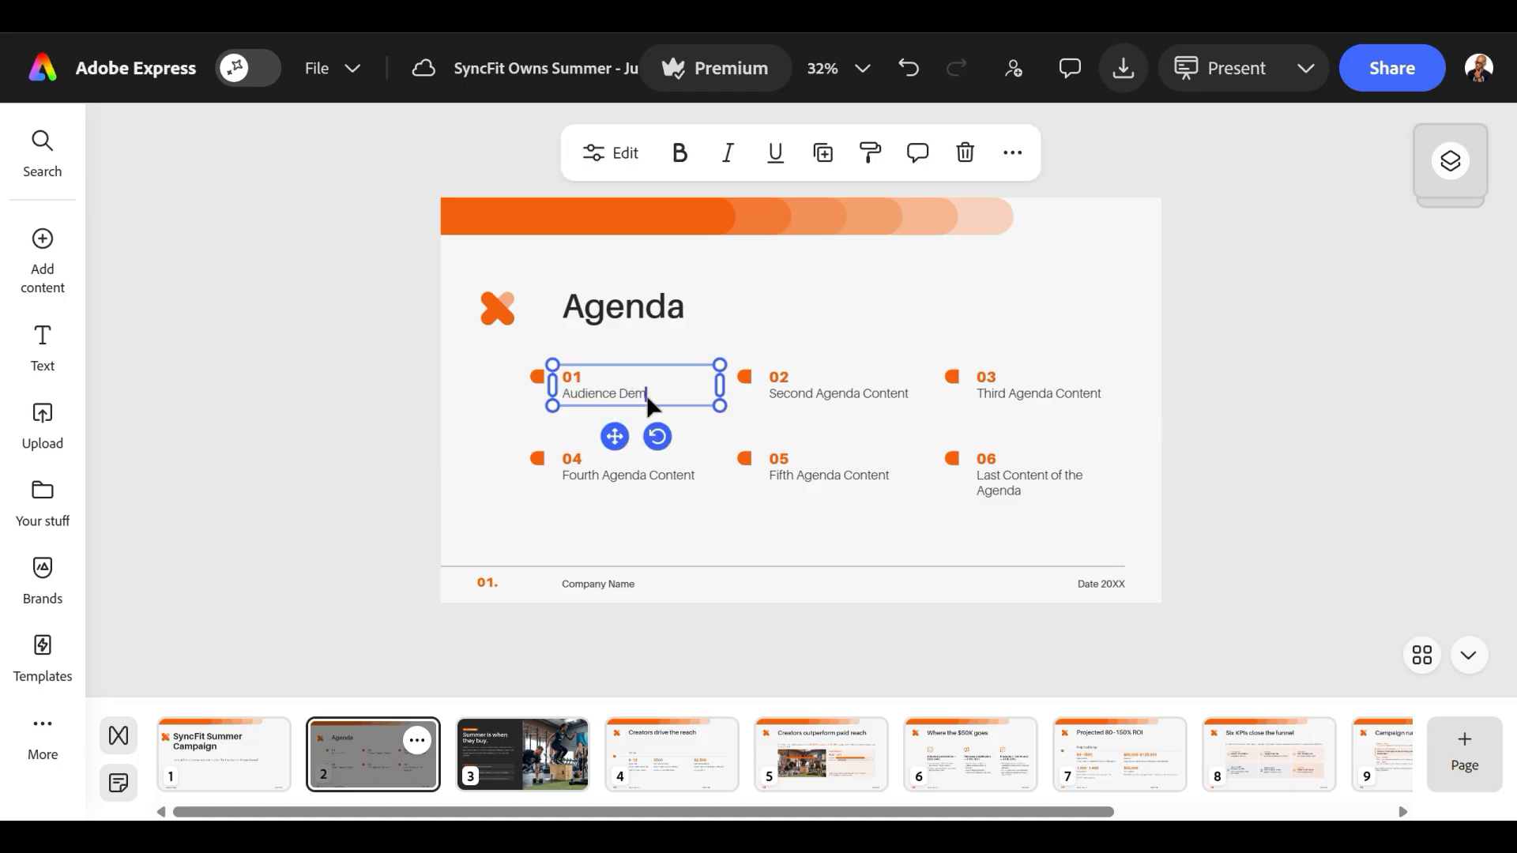
{"action": "double_click", "coordinate": [1002, 482]}
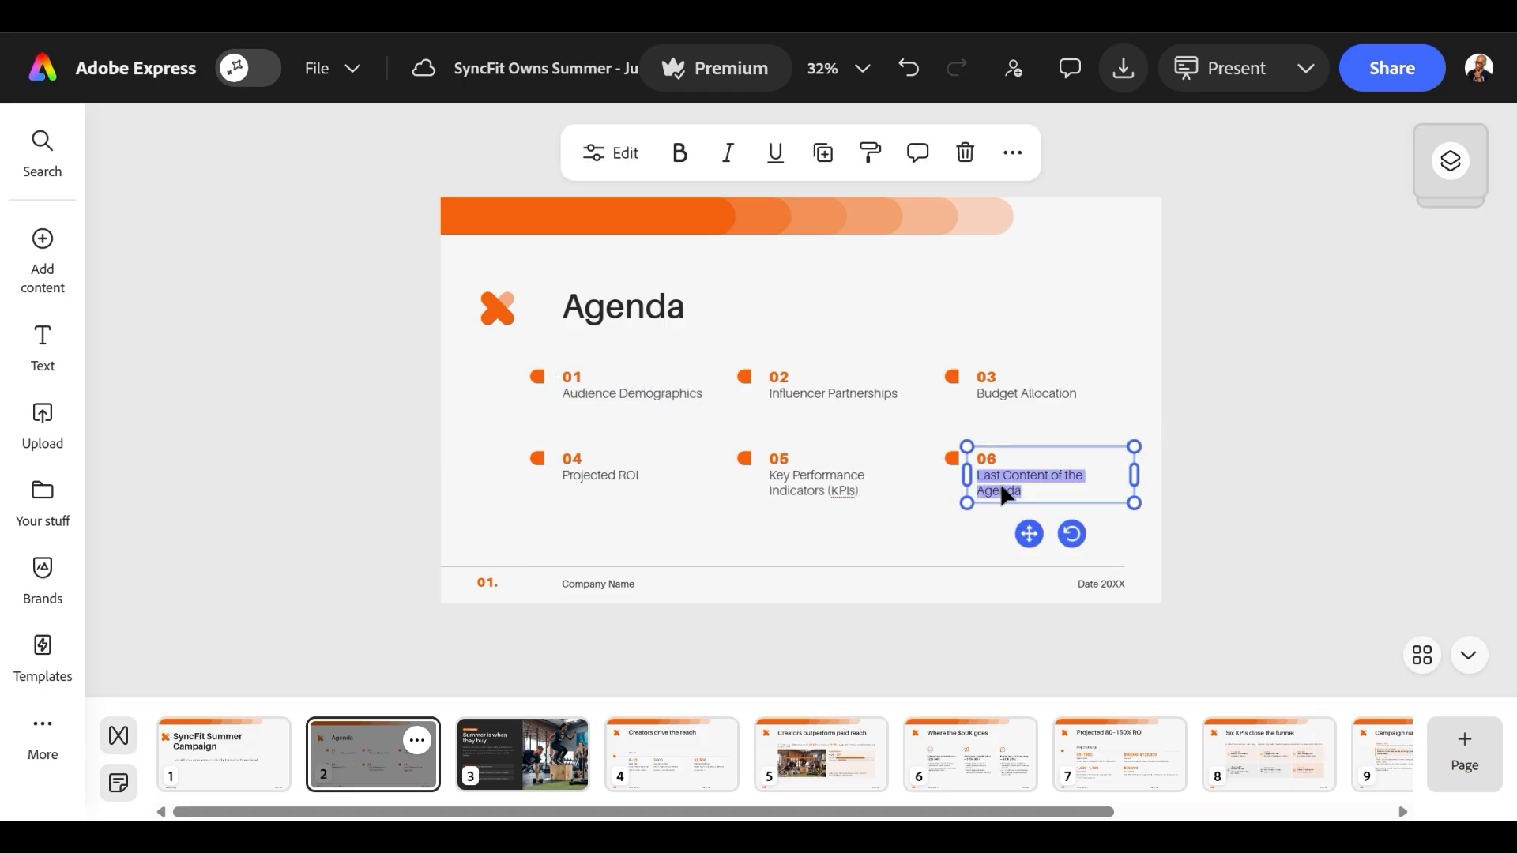
{"action": "type", "text": "Campaign Timeline"}
Remove the page number and date from the agenda slide's footer, and move the company name to the left edge as "SyncFit Fitness".
{"action": "left_click", "coordinate": [489, 586]}
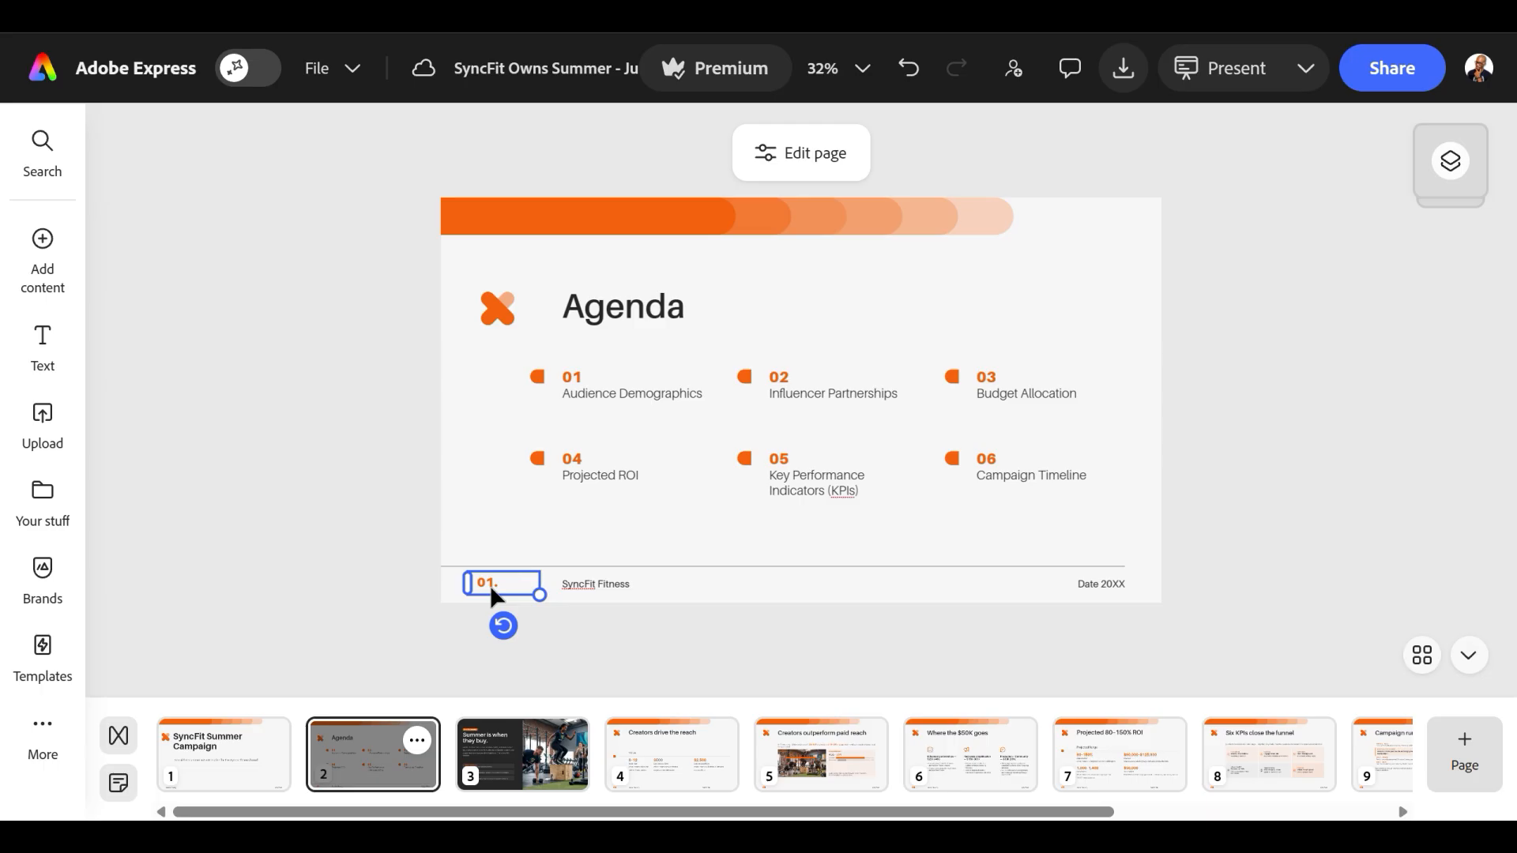
{"action": "key", "text": "Delete"}
{"action": "left_click", "coordinate": [1079, 592]}
{"action": "key", "text": "Delete"}
{"action": "left_click_drag", "start_coordinate": [583, 586], "coordinate": [505, 588]}
{"action": "left_click_drag", "start_coordinate": [505, 588], "coordinate": [484, 588]}
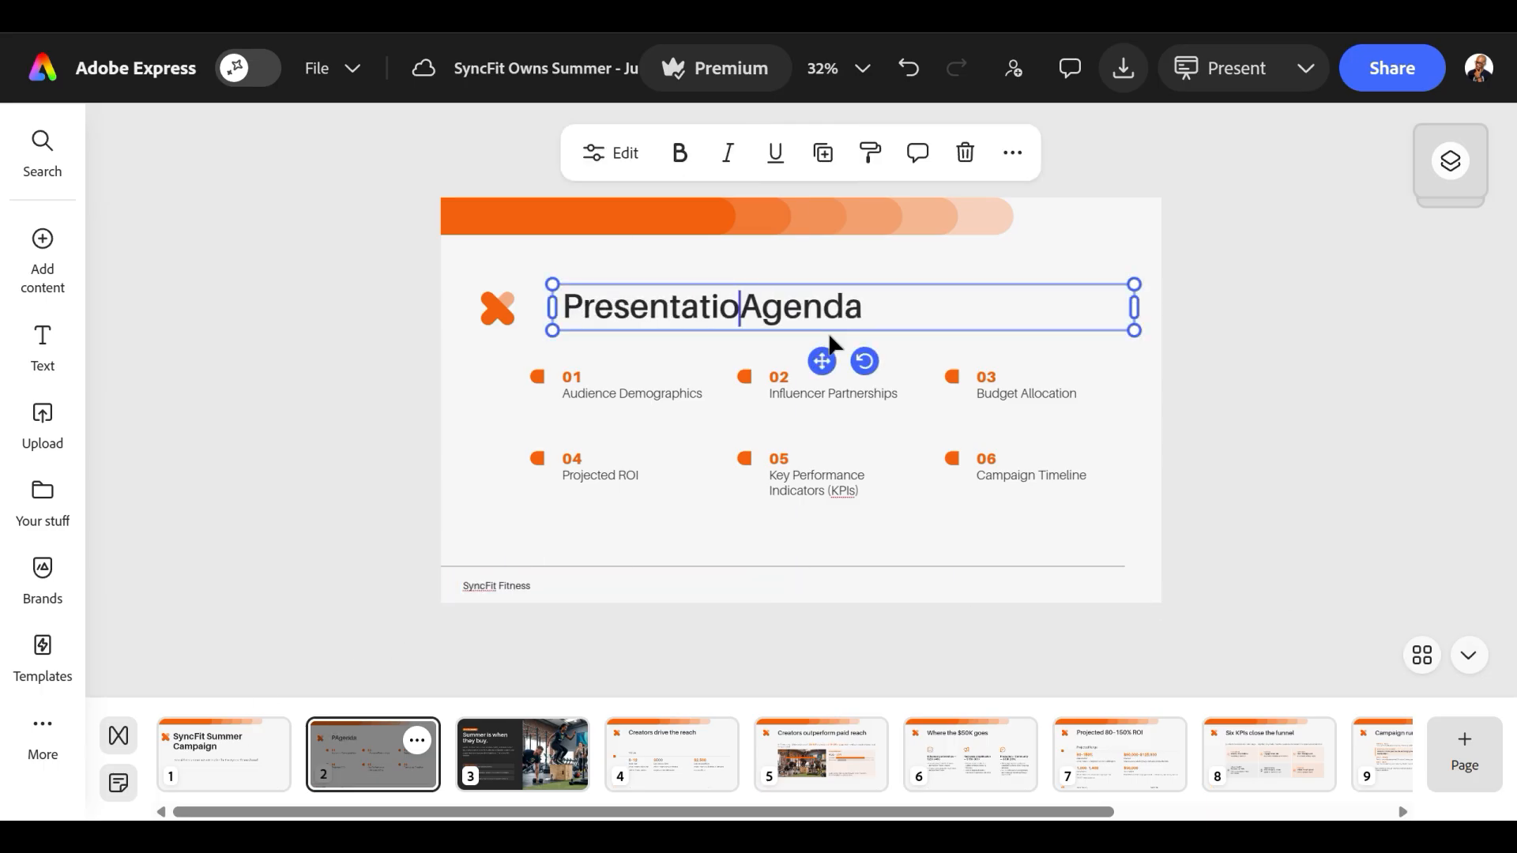
{"action": "type", "text": "ntation"}
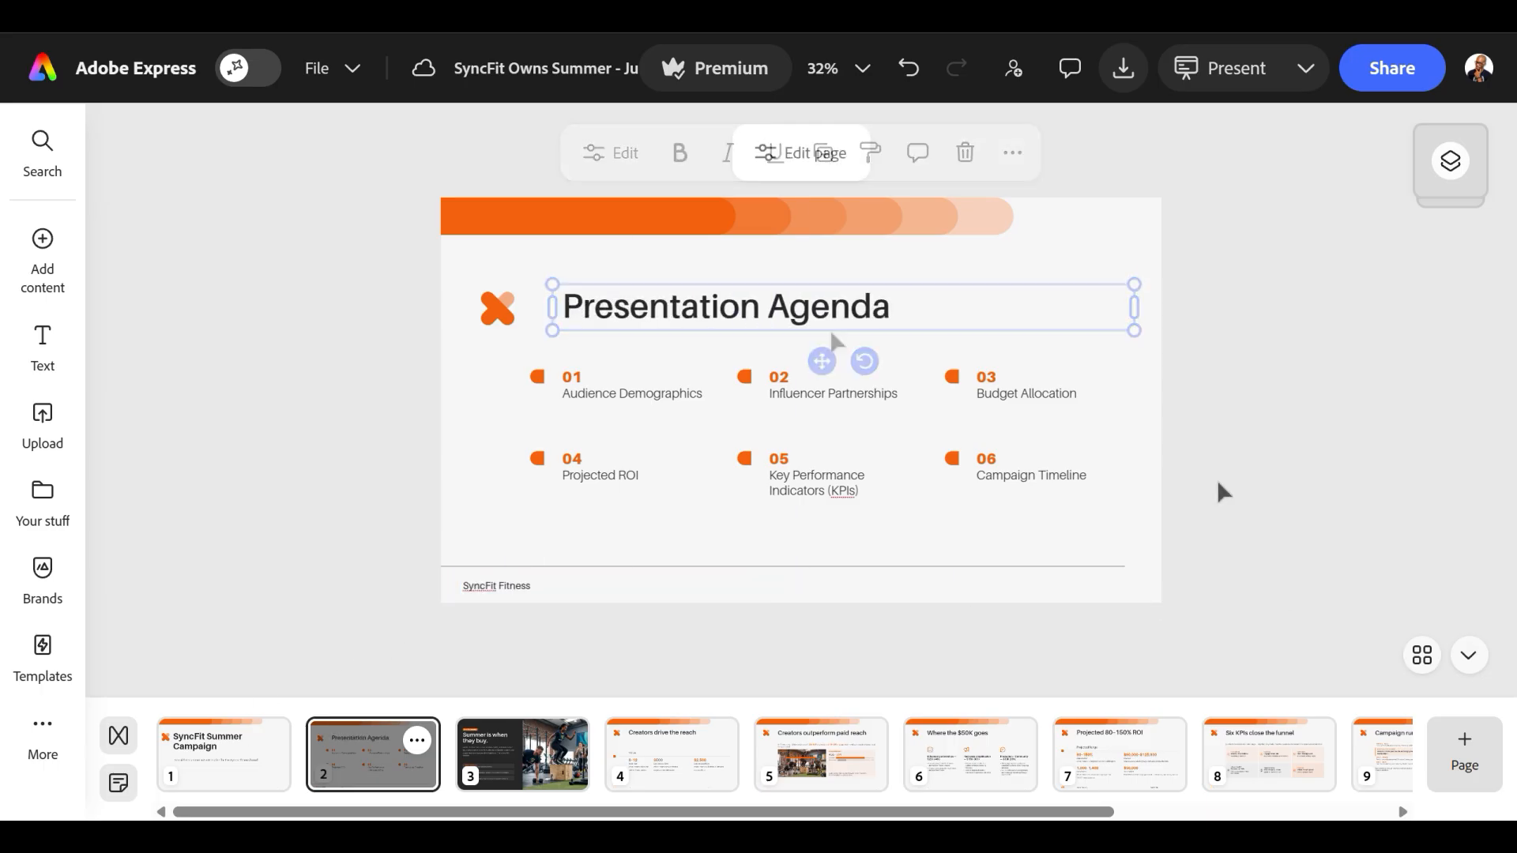
Select all six agenda items together and enlarge them so their left edge lines up with the logo.
{"action": "left_click_drag", "start_coordinate": [1218, 486], "coordinate": [461, 367]}
{"action": "left_click_drag", "start_coordinate": [529, 503], "coordinate": [484, 518]}
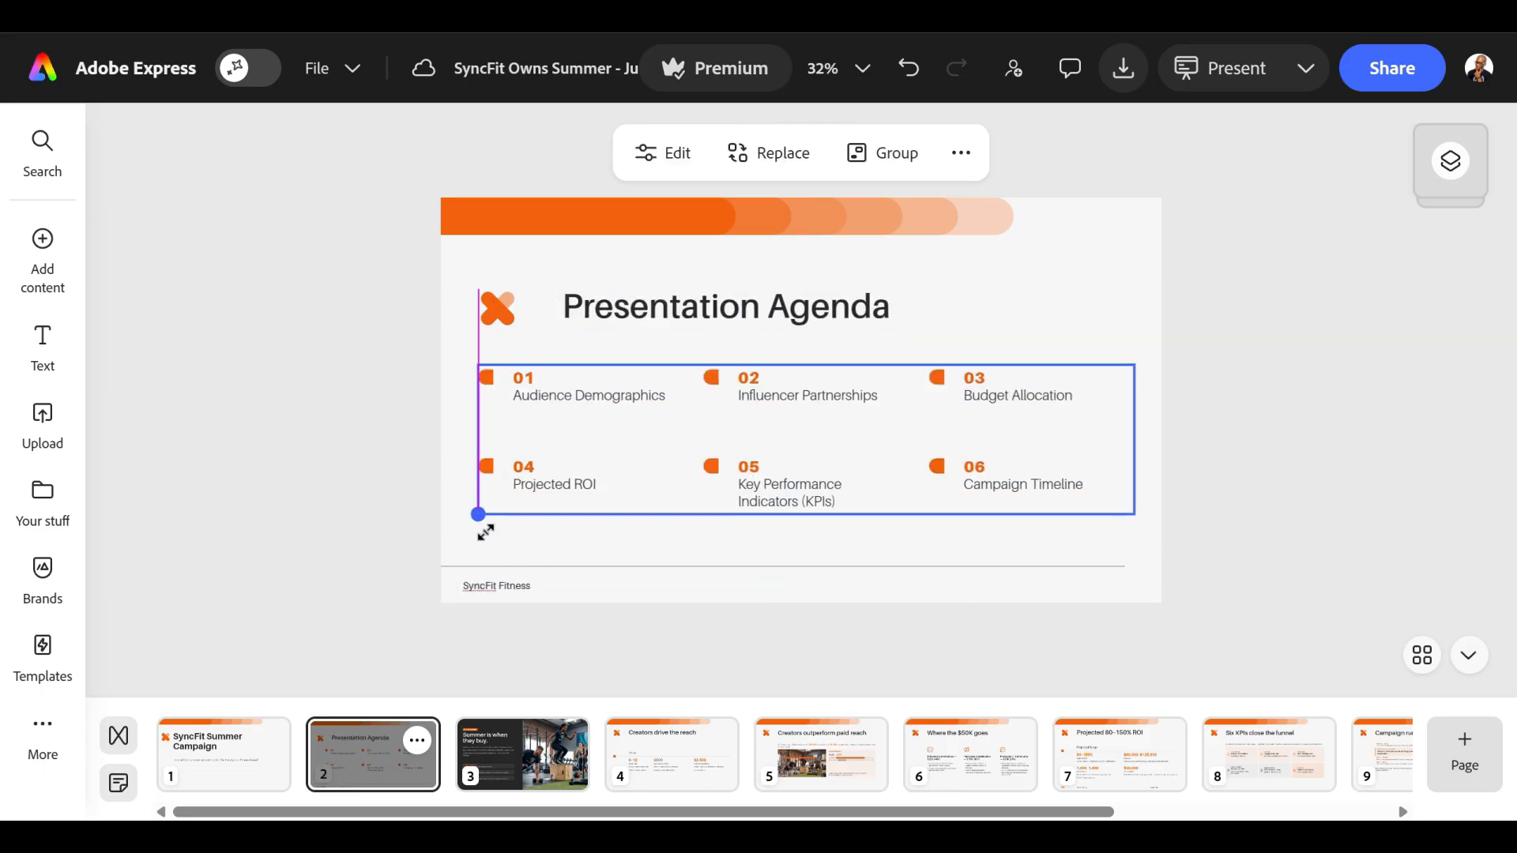
{"action": "left_click_drag", "start_coordinate": [822, 479], "coordinate": [809, 481]}
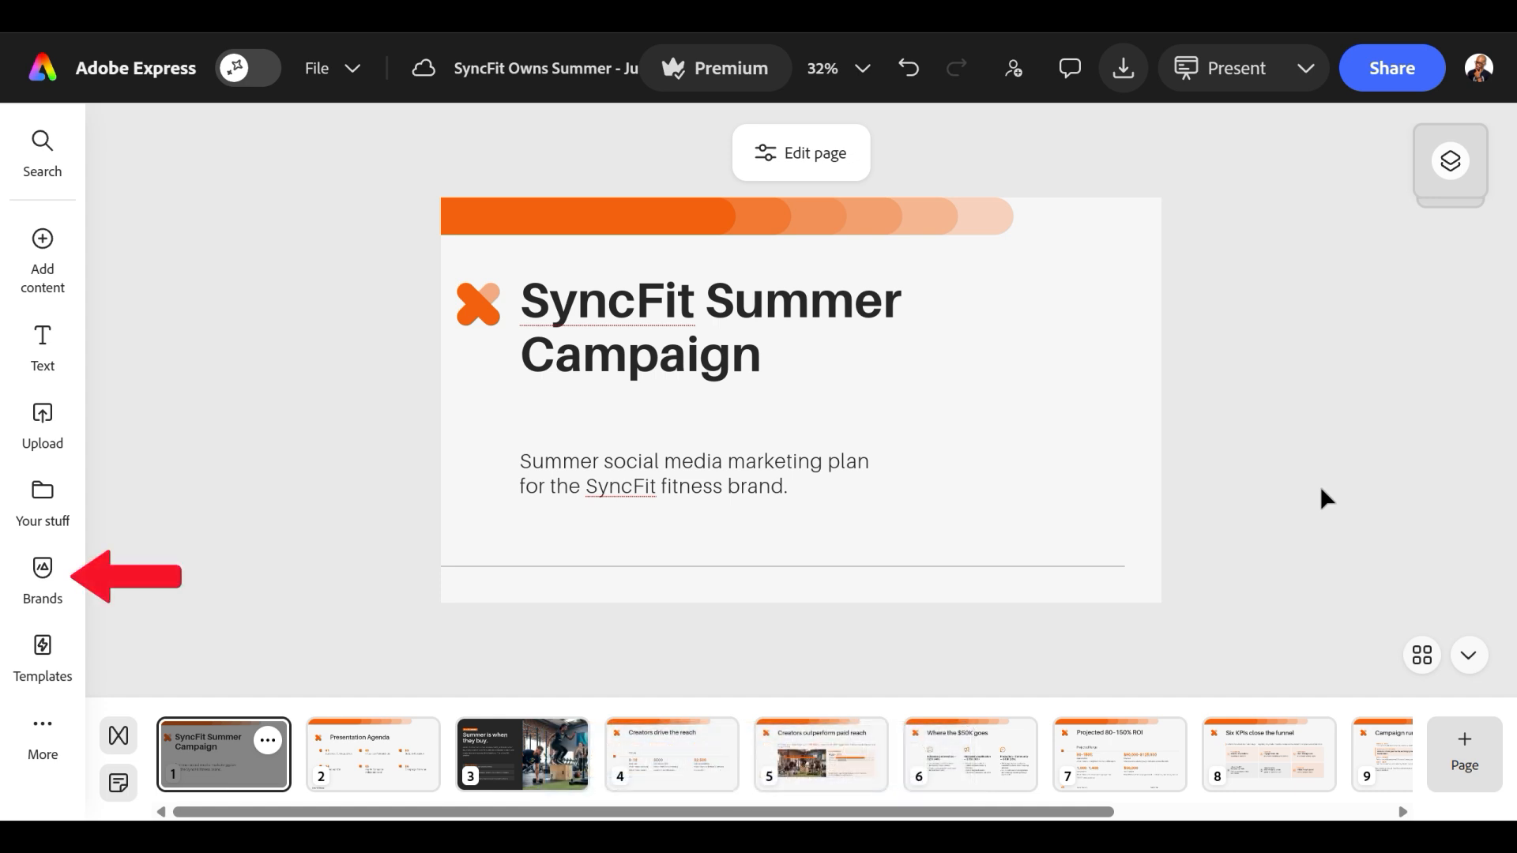
Apply the SyncFit Fitness brand to the whole presentation.
{"action": "left_click", "coordinate": [44, 580]}
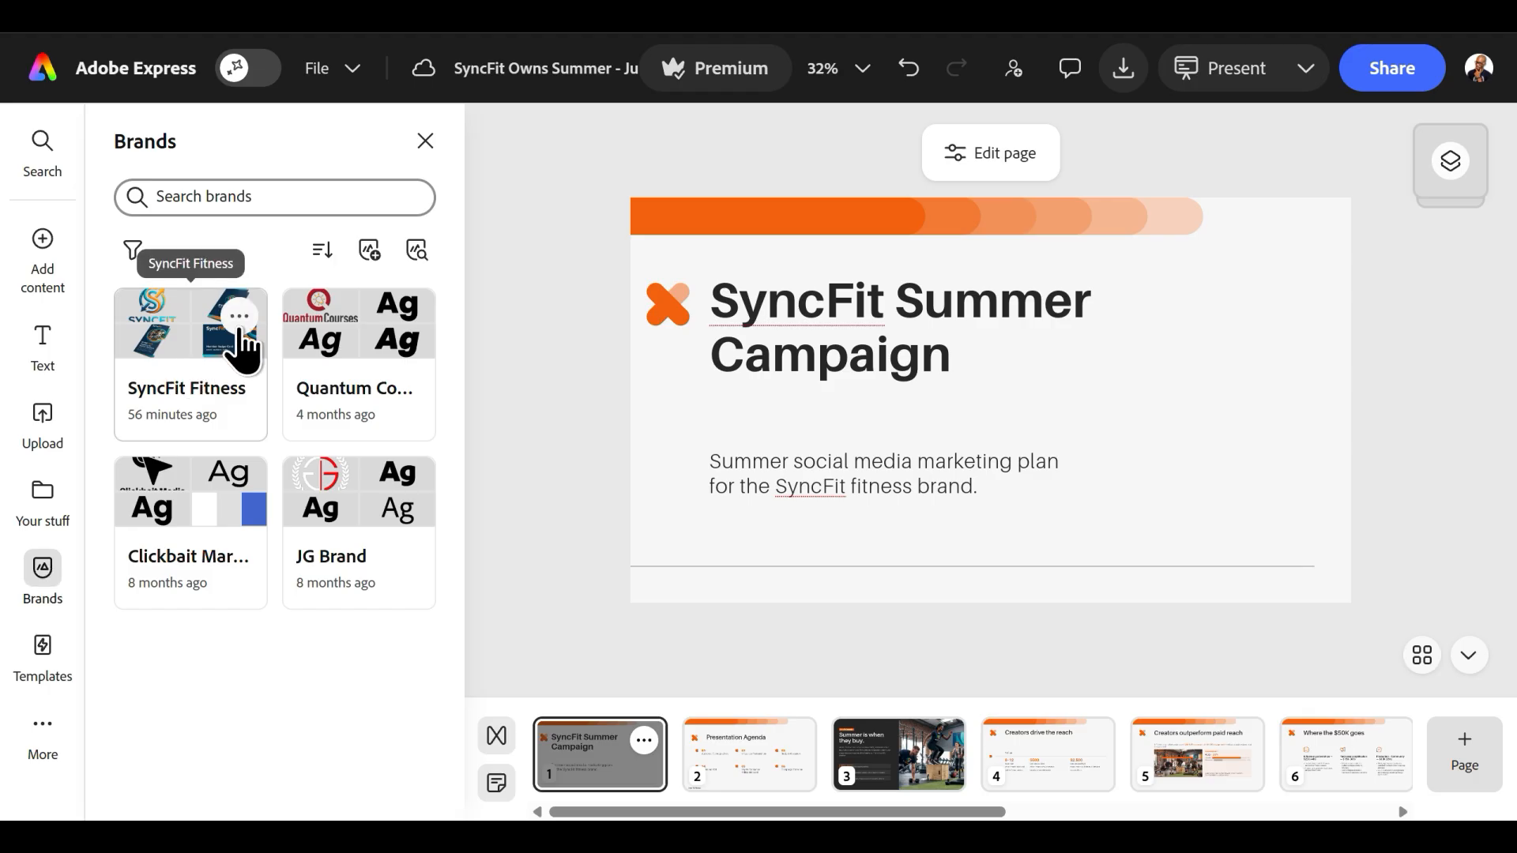
{"action": "left_click", "coordinate": [221, 379]}
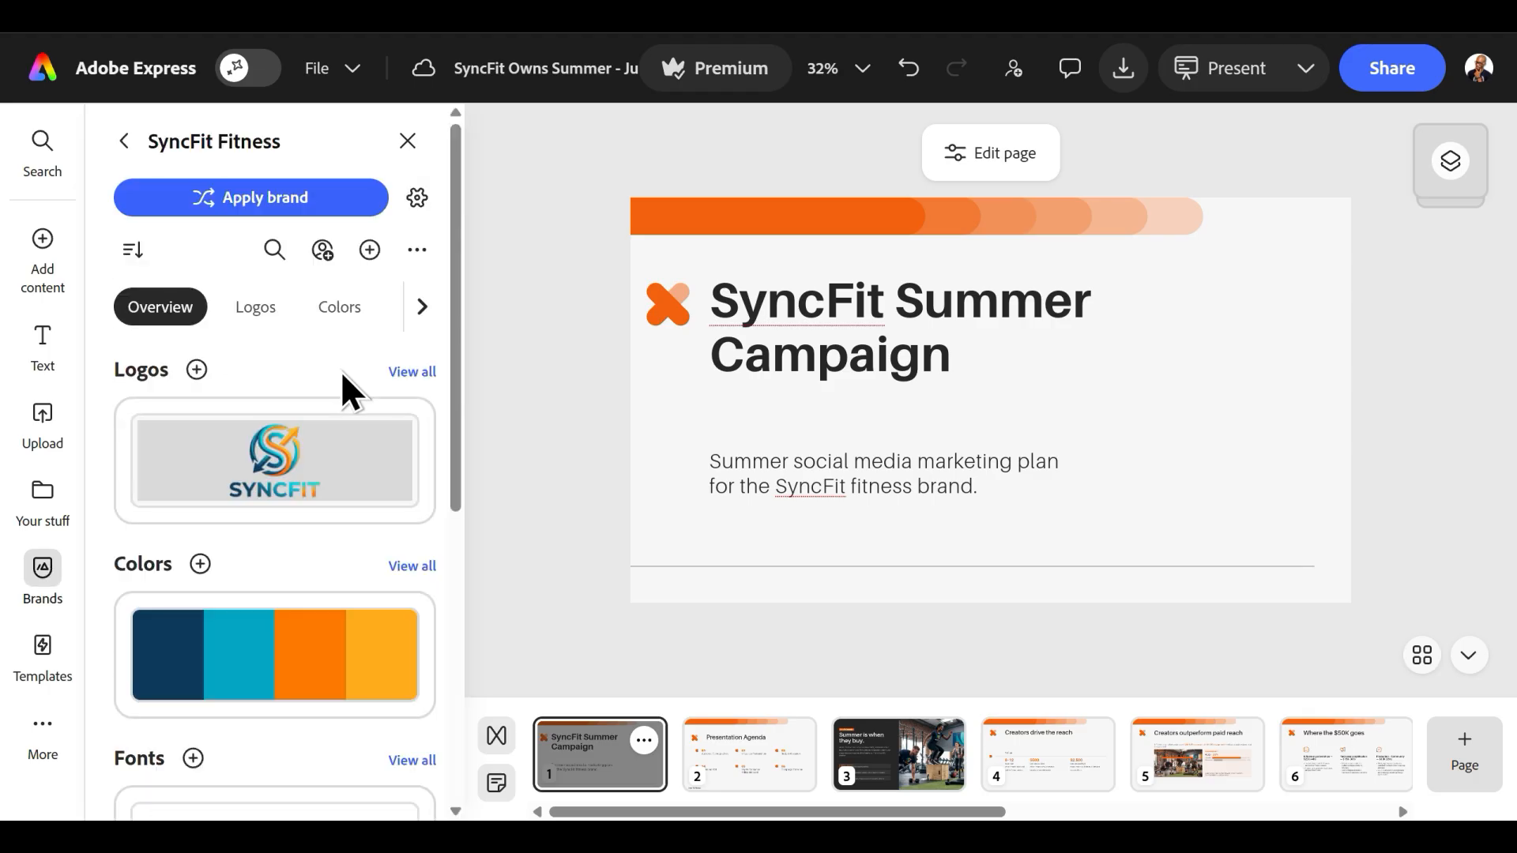
{"action": "left_click_drag", "start_coordinate": [457, 340], "coordinate": [472, 293]}
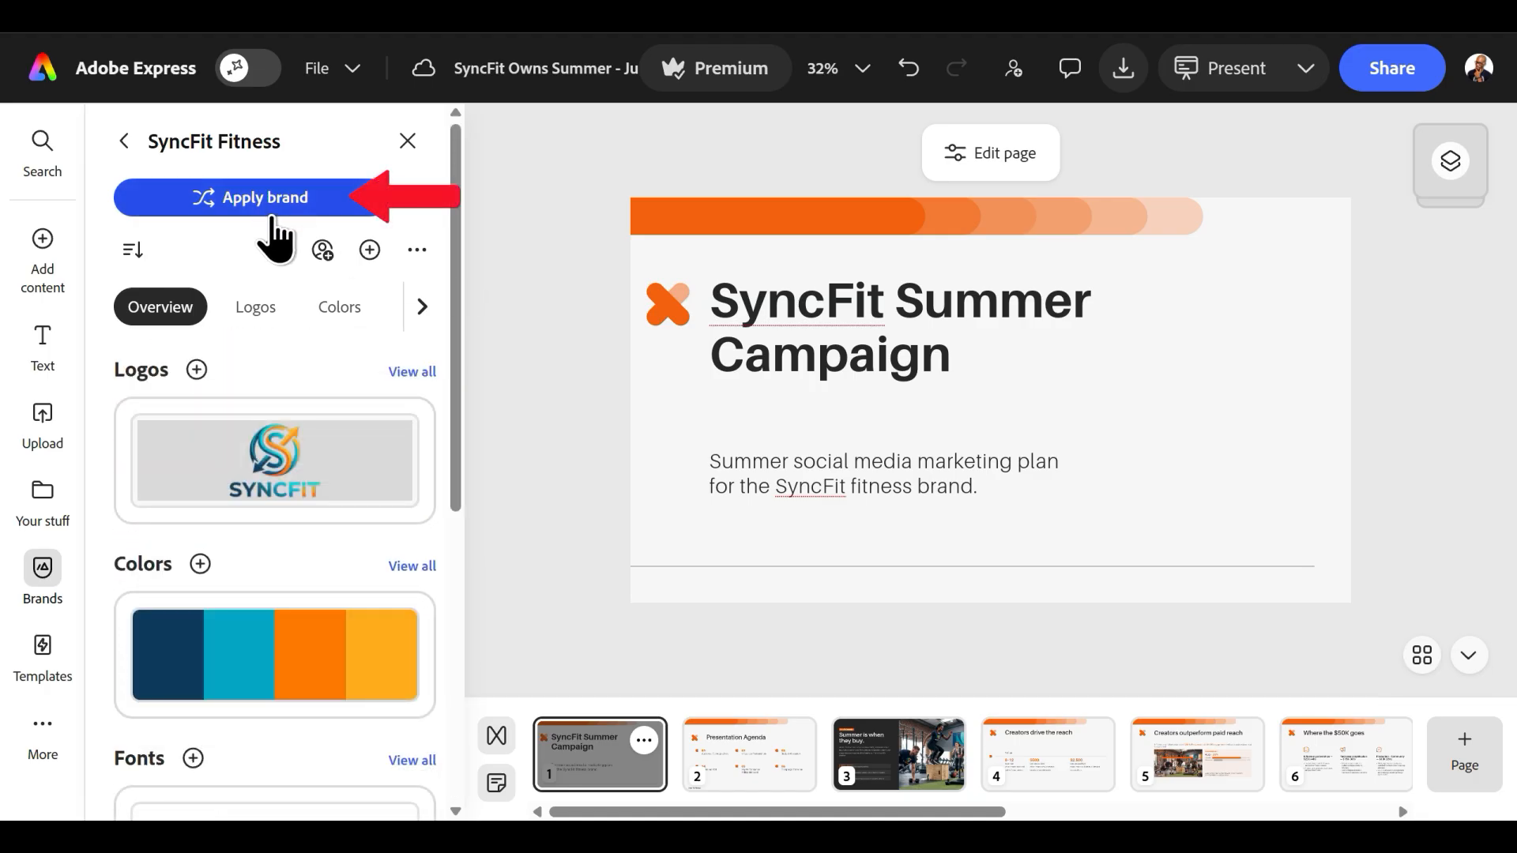
{"action": "left_click", "coordinate": [257, 210]}
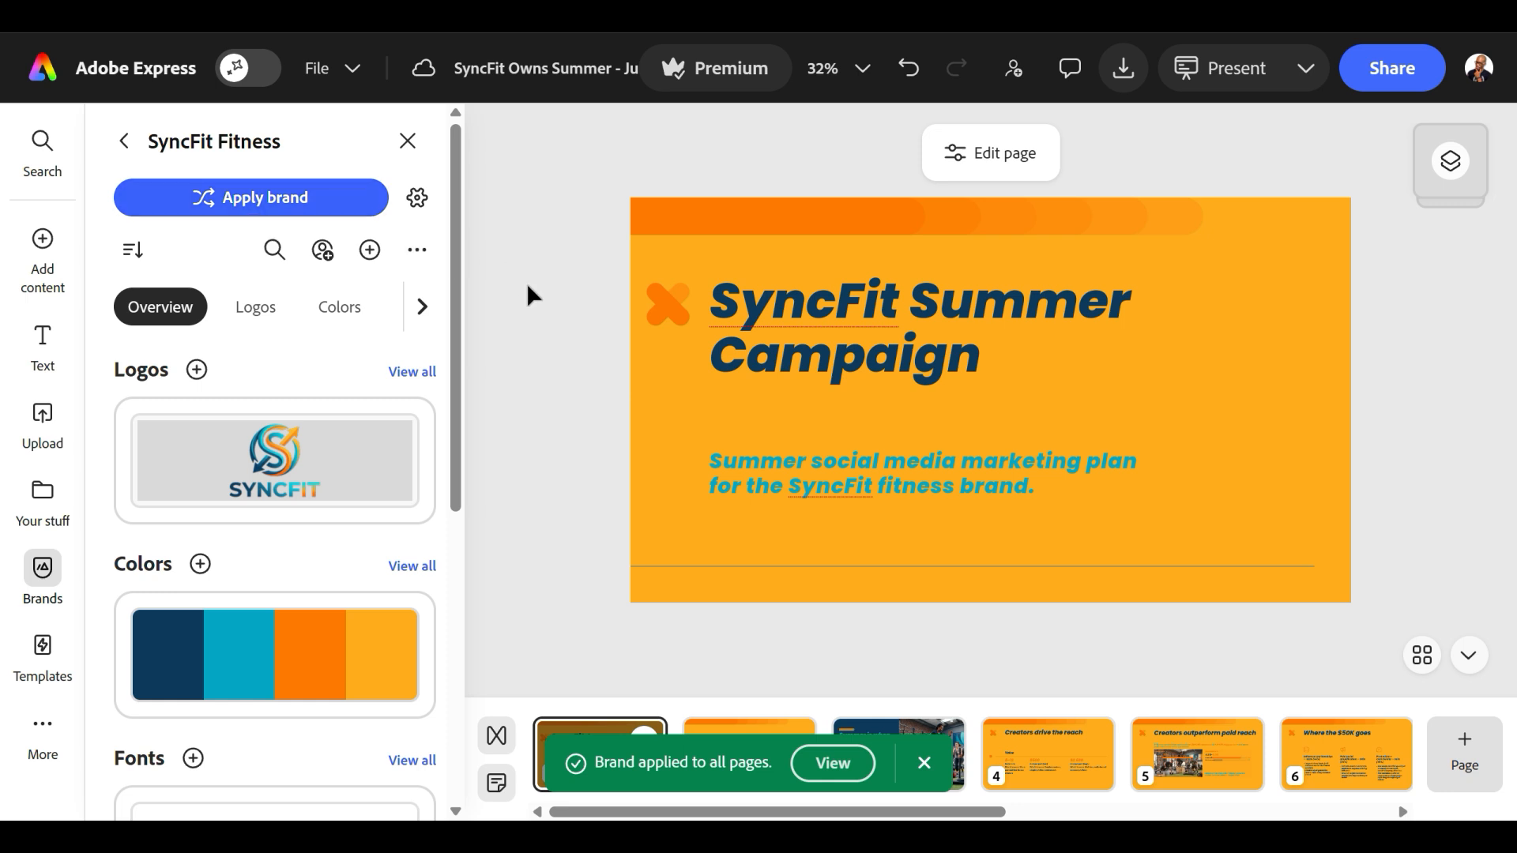
Cycle the SyncFit Fitness palette on the cover slide until it has a navy background, yellow title and teal subtitle.
{"action": "mouse_move", "coordinate": [233, 648]}
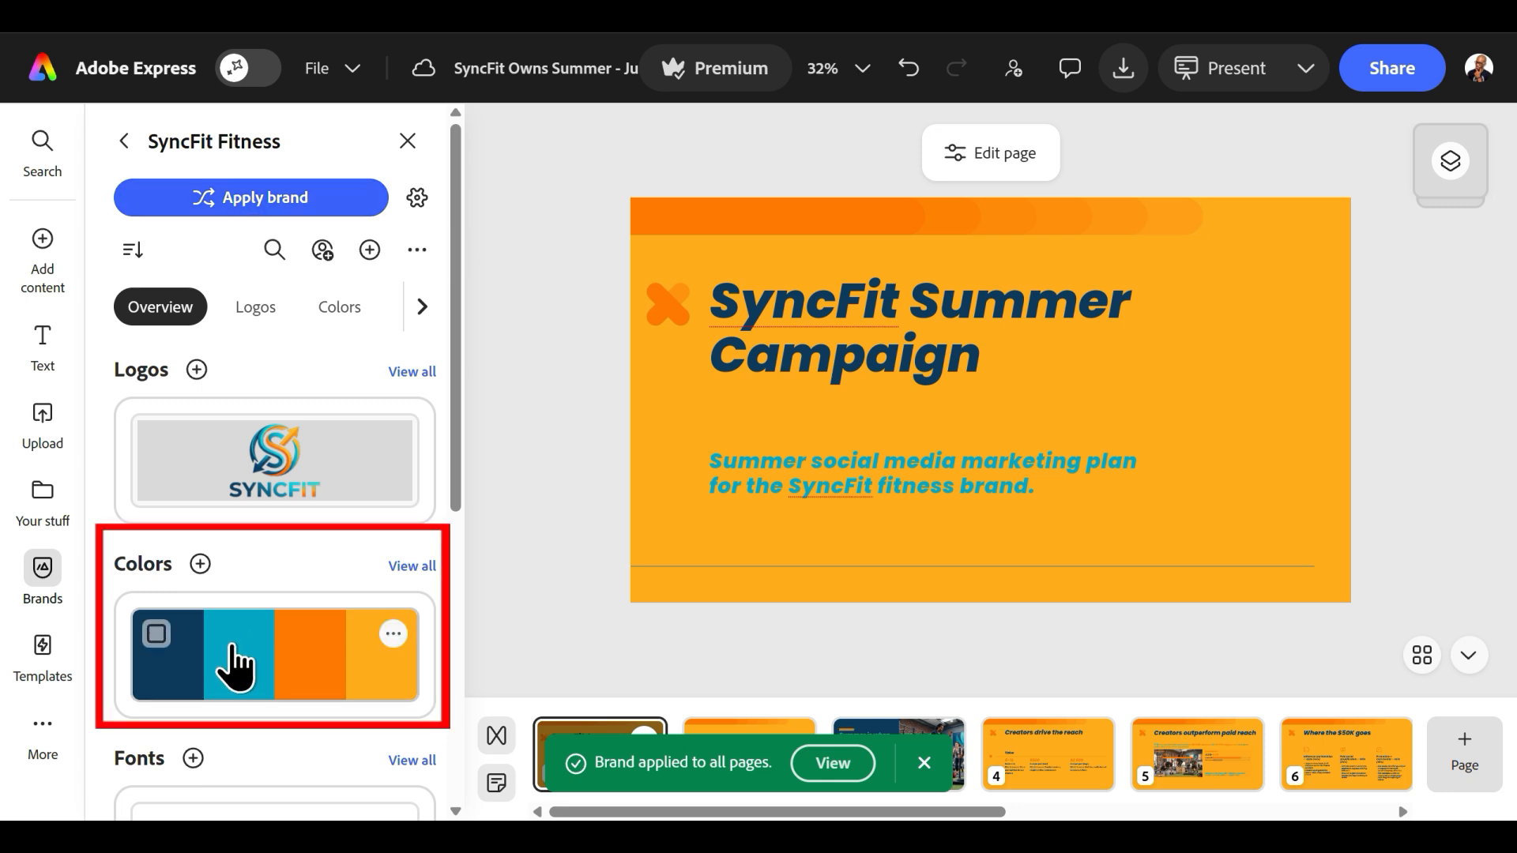
{"action": "left_click", "coordinate": [233, 662]}
{"action": "left_click", "coordinate": [297, 677]}
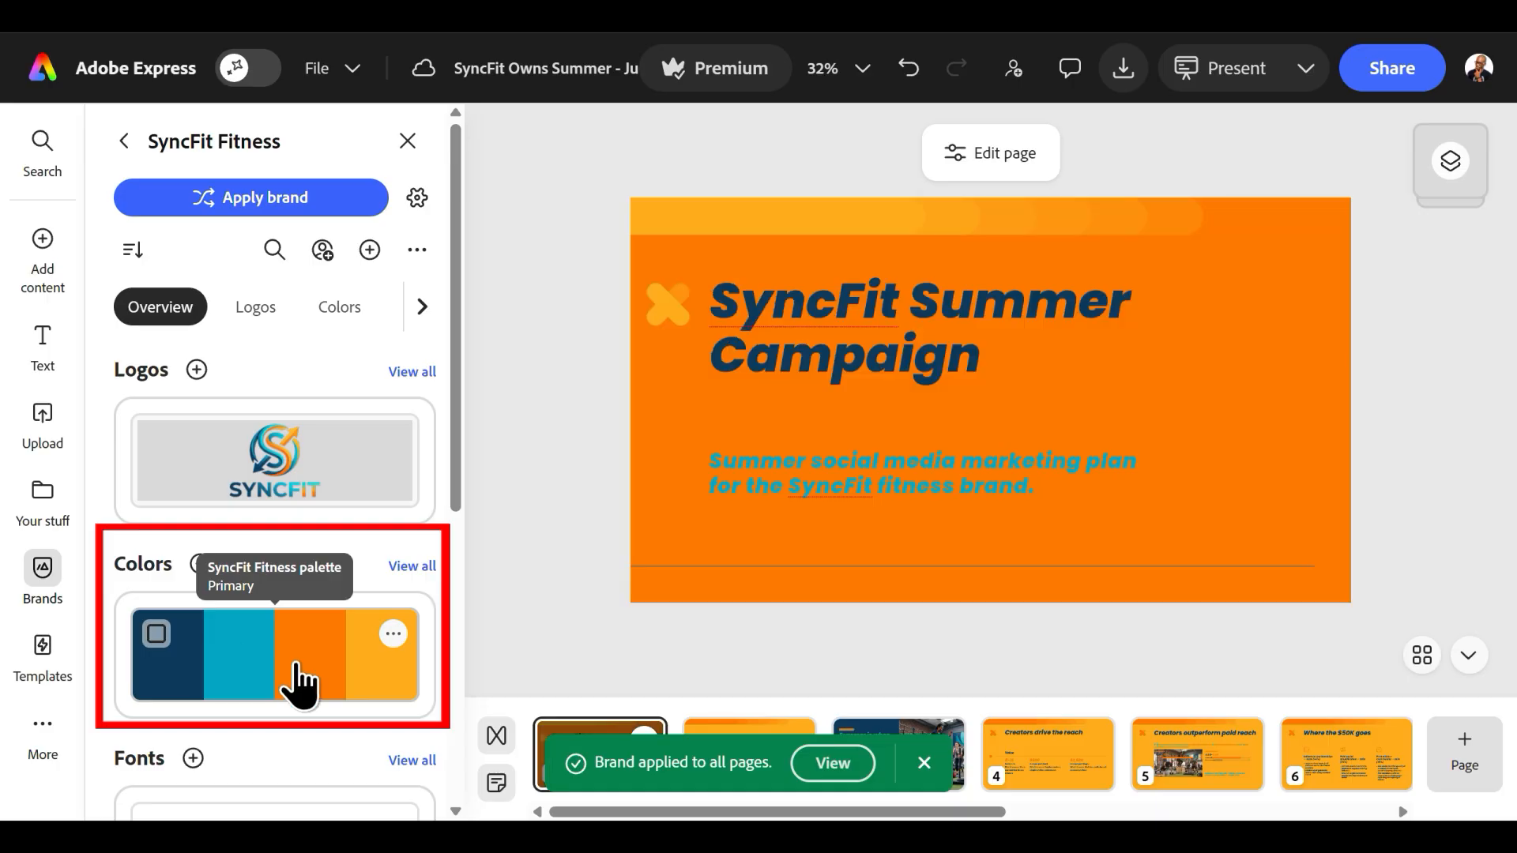
{"action": "left_click", "coordinate": [173, 691]}
{"action": "left_click", "coordinate": [237, 698]}
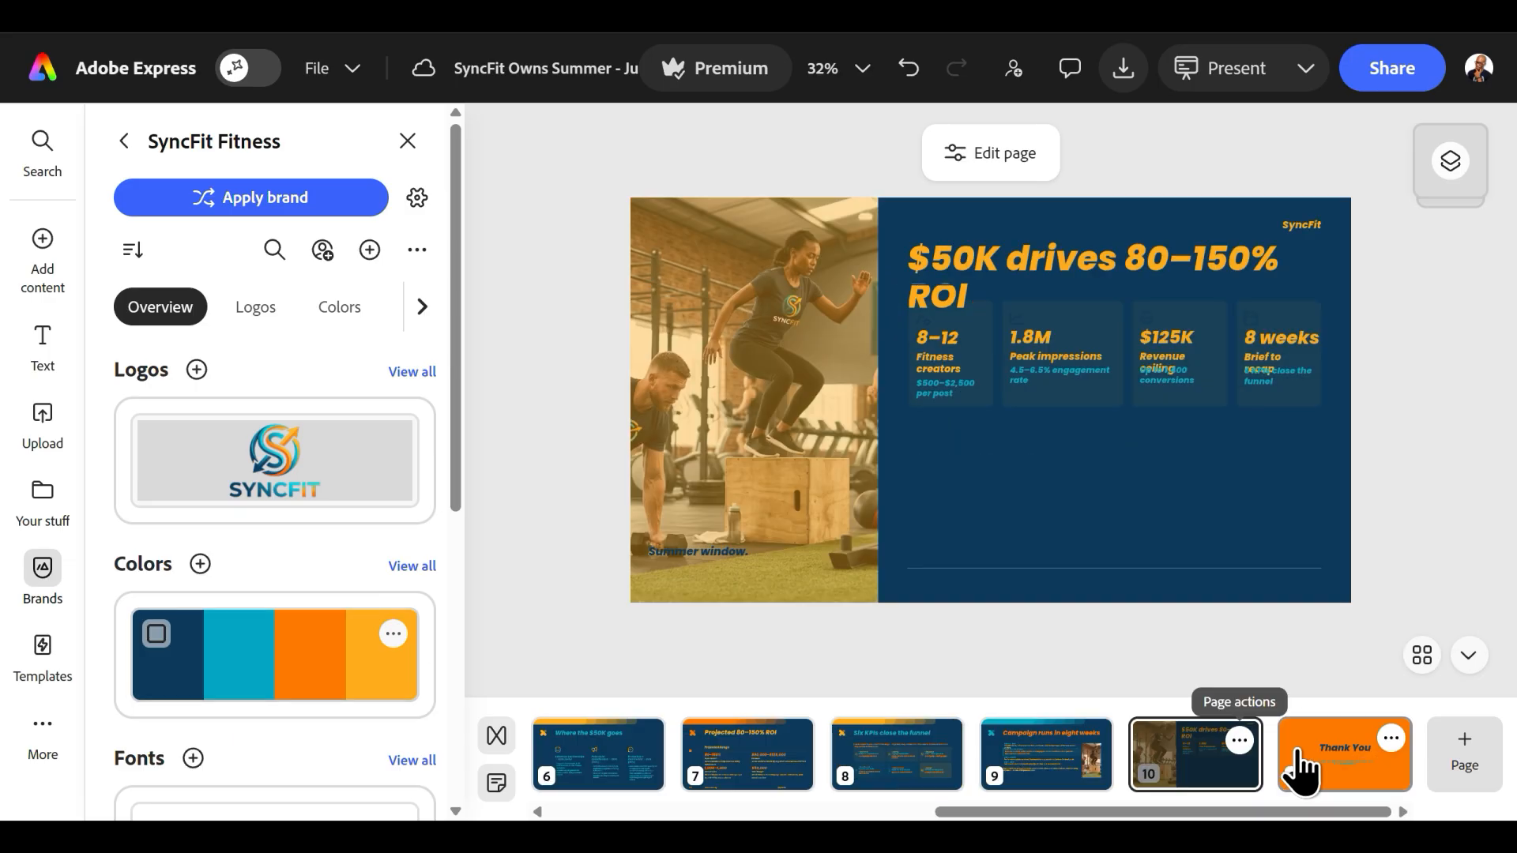
Cycle the SyncFit Fitness palette on the Thank You slide until it has a navy background, teal title and orange text.
{"action": "left_click", "coordinate": [1296, 766]}
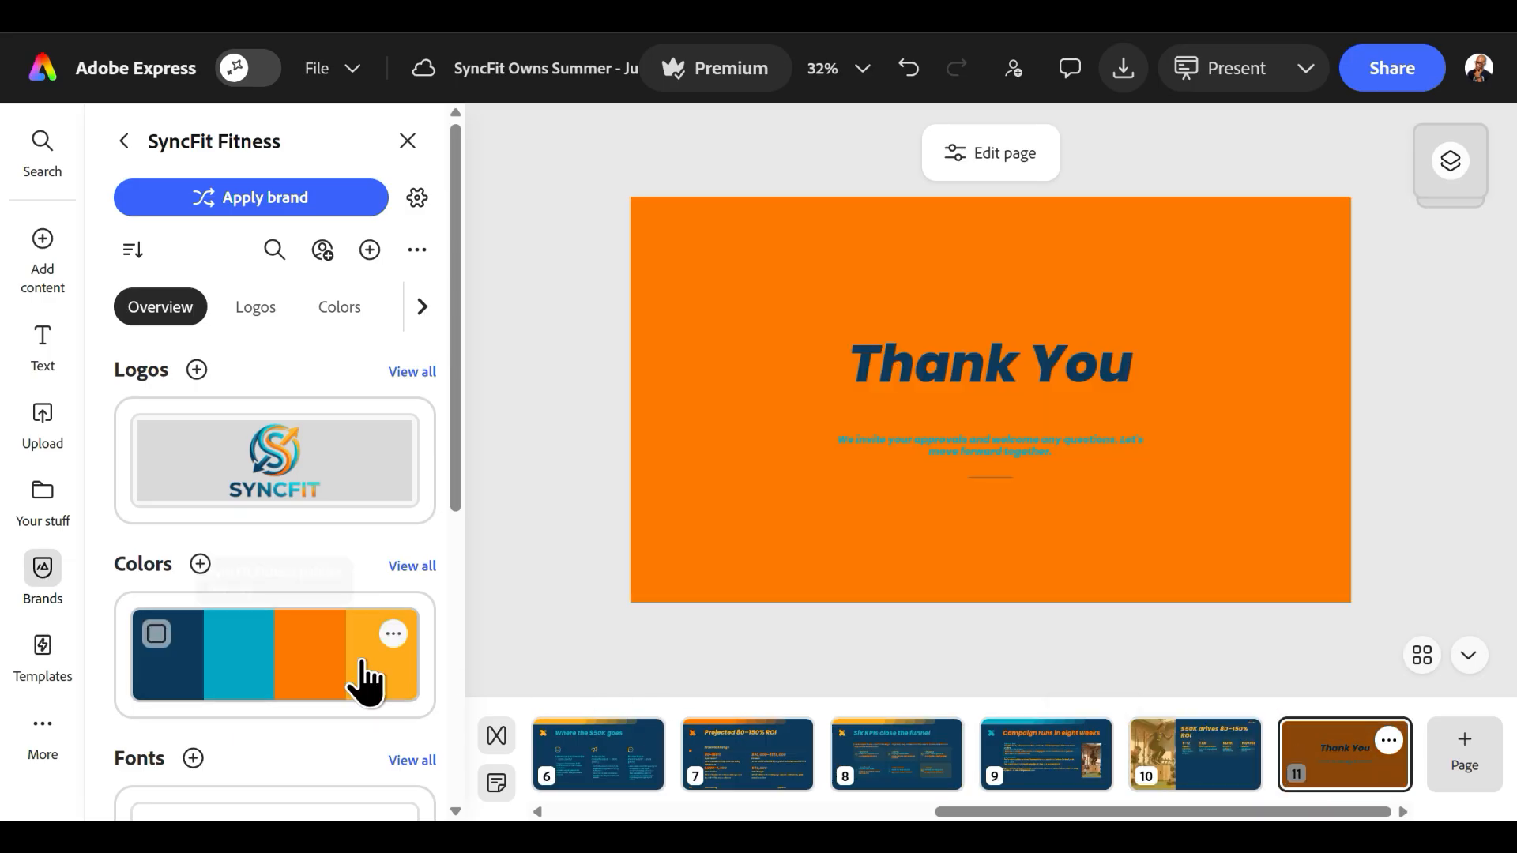
{"action": "left_click", "coordinate": [273, 693]}
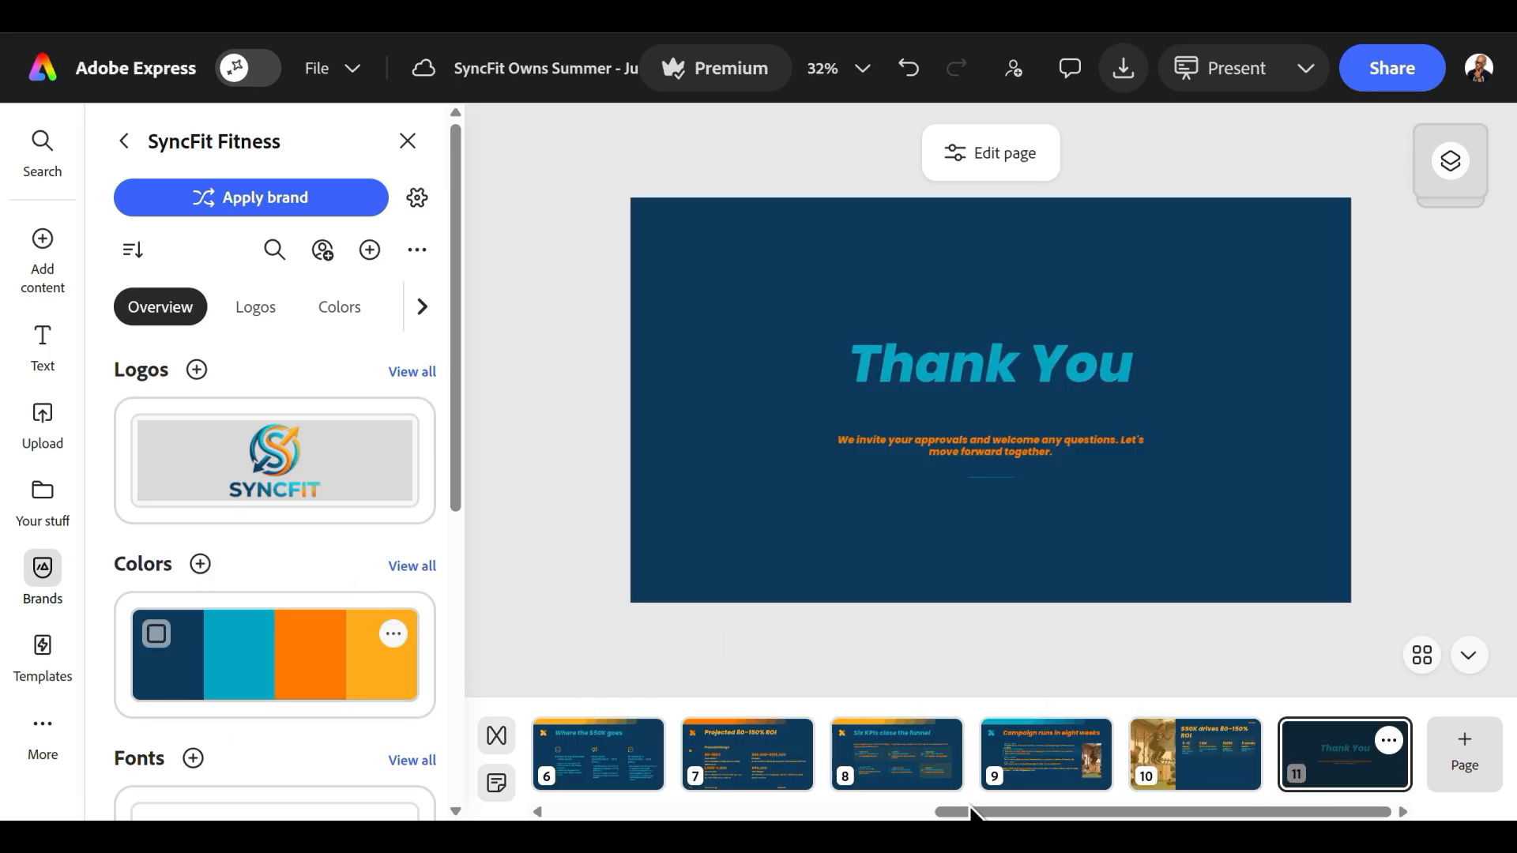
Add the SyncFit brand logo to the cover slide and resize it to fit in the slide's upper-right corner.
{"action": "left_click_drag", "start_coordinate": [973, 816], "coordinate": [590, 816]}
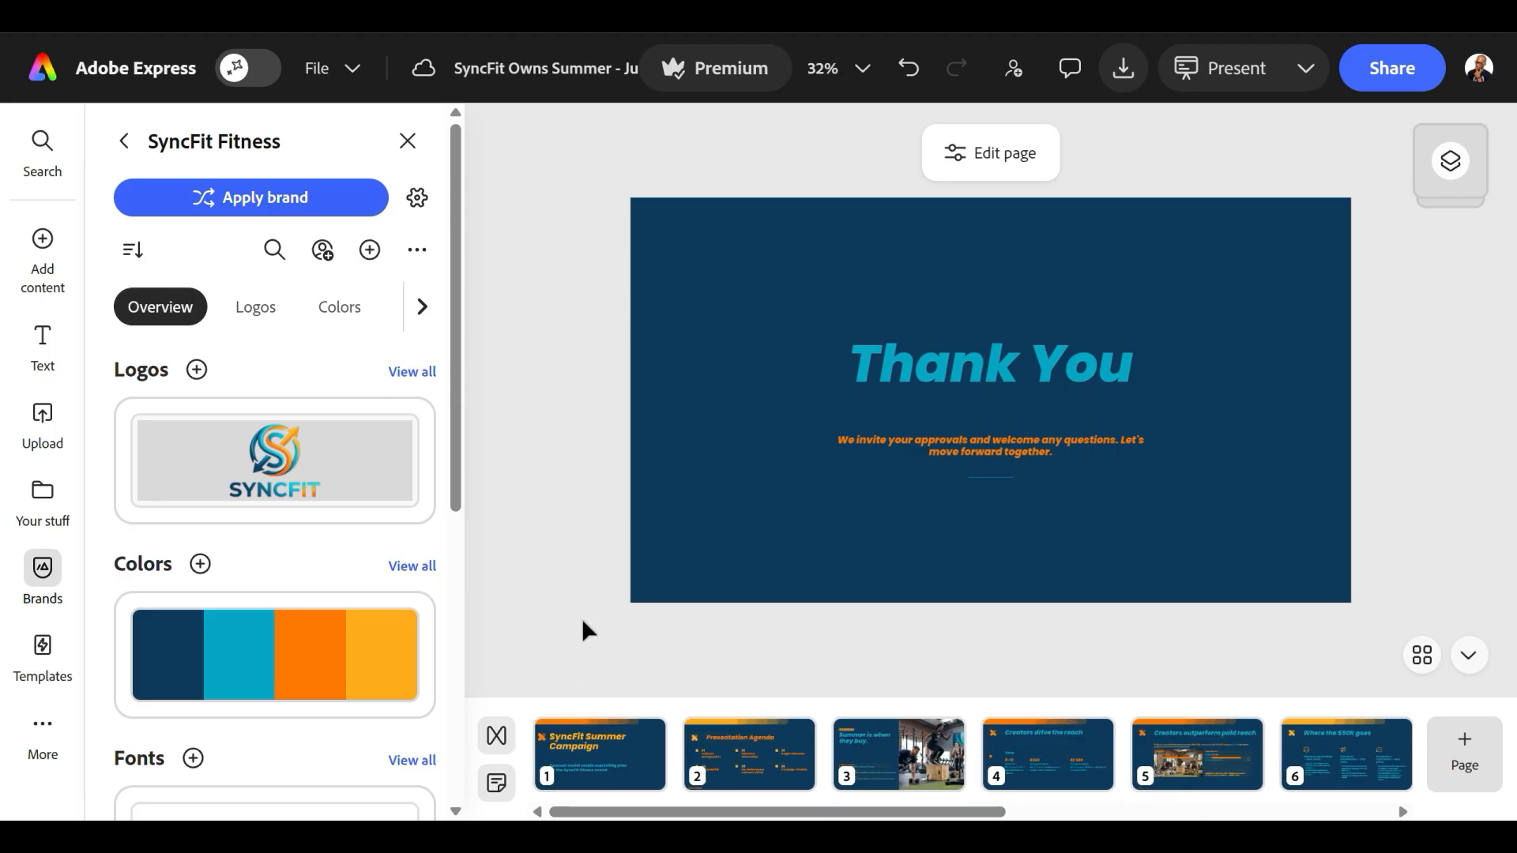
{"action": "left_click", "coordinate": [592, 755]}
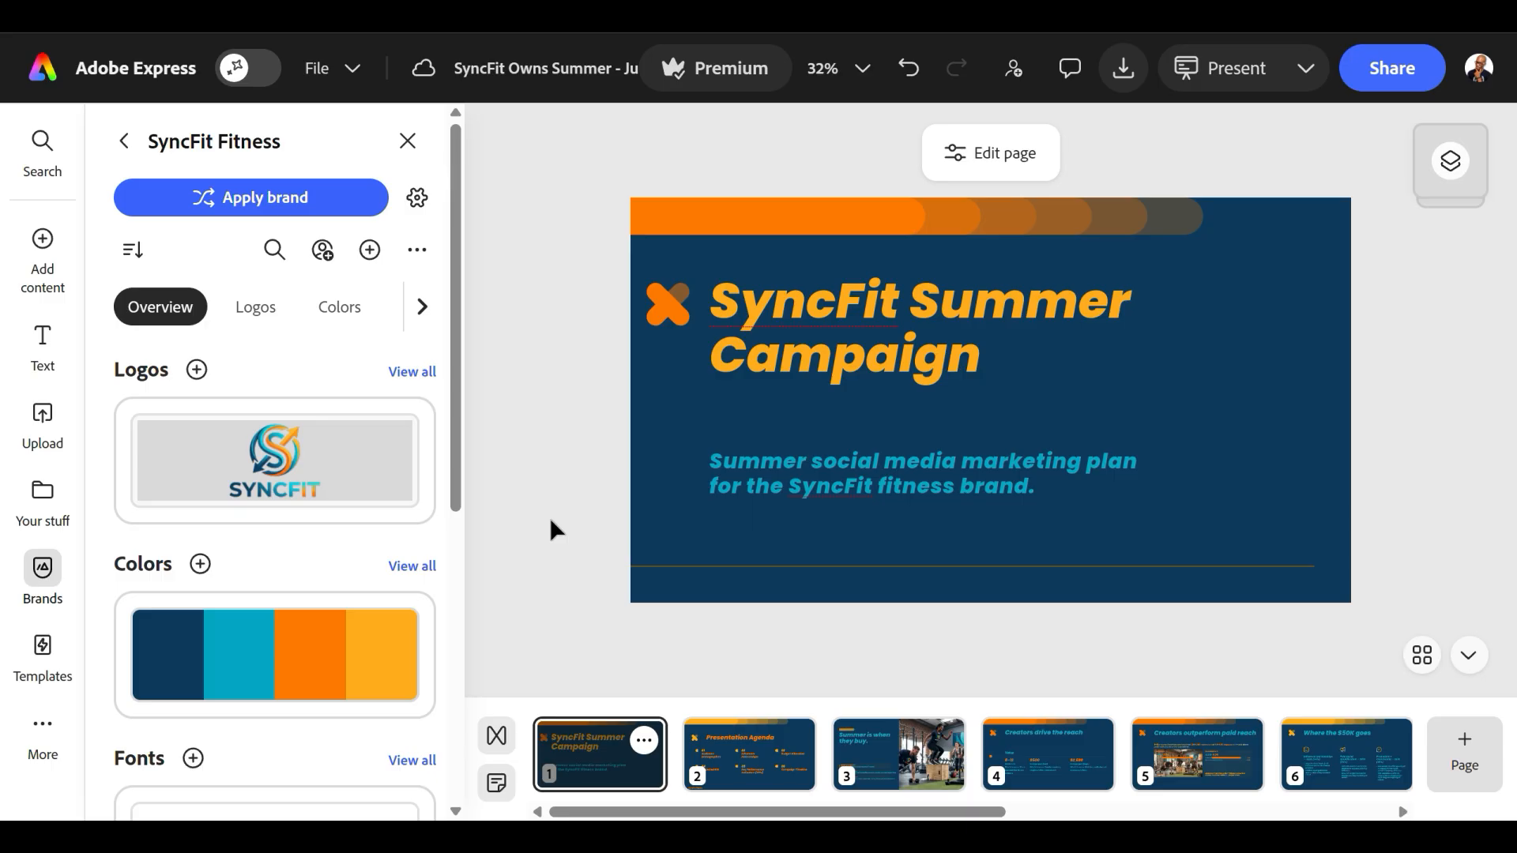
{"action": "left_click", "coordinate": [335, 483]}
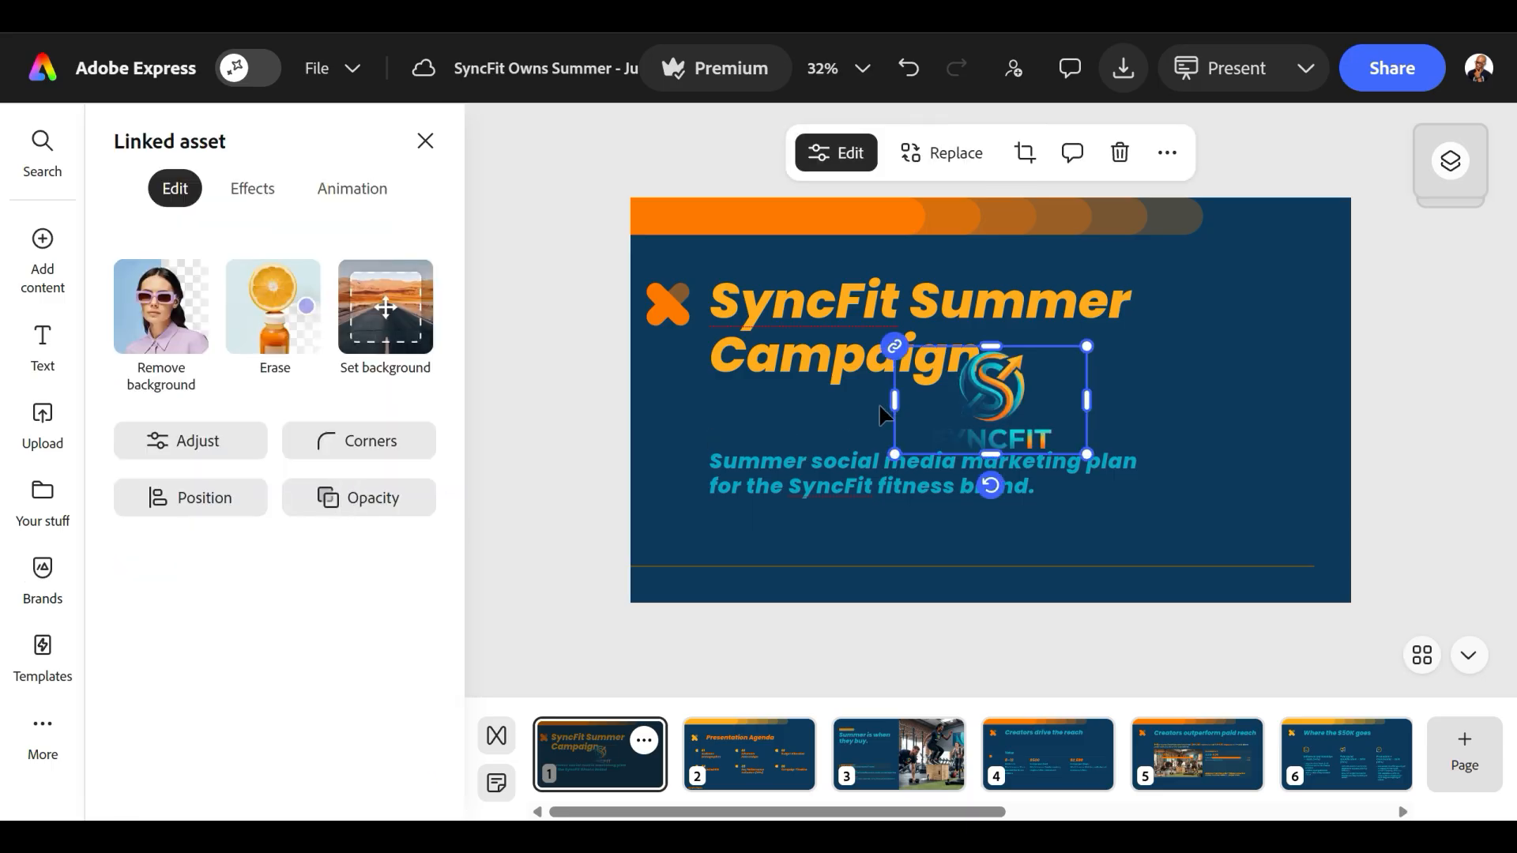
{"action": "left_click_drag", "start_coordinate": [996, 398], "coordinate": [1270, 266]}
{"action": "left_click_drag", "start_coordinate": [1180, 326], "coordinate": [1142, 368]}
Change the cover slide's background color to white (#FFFFFF).
{"action": "left_click", "coordinate": [1264, 475]}
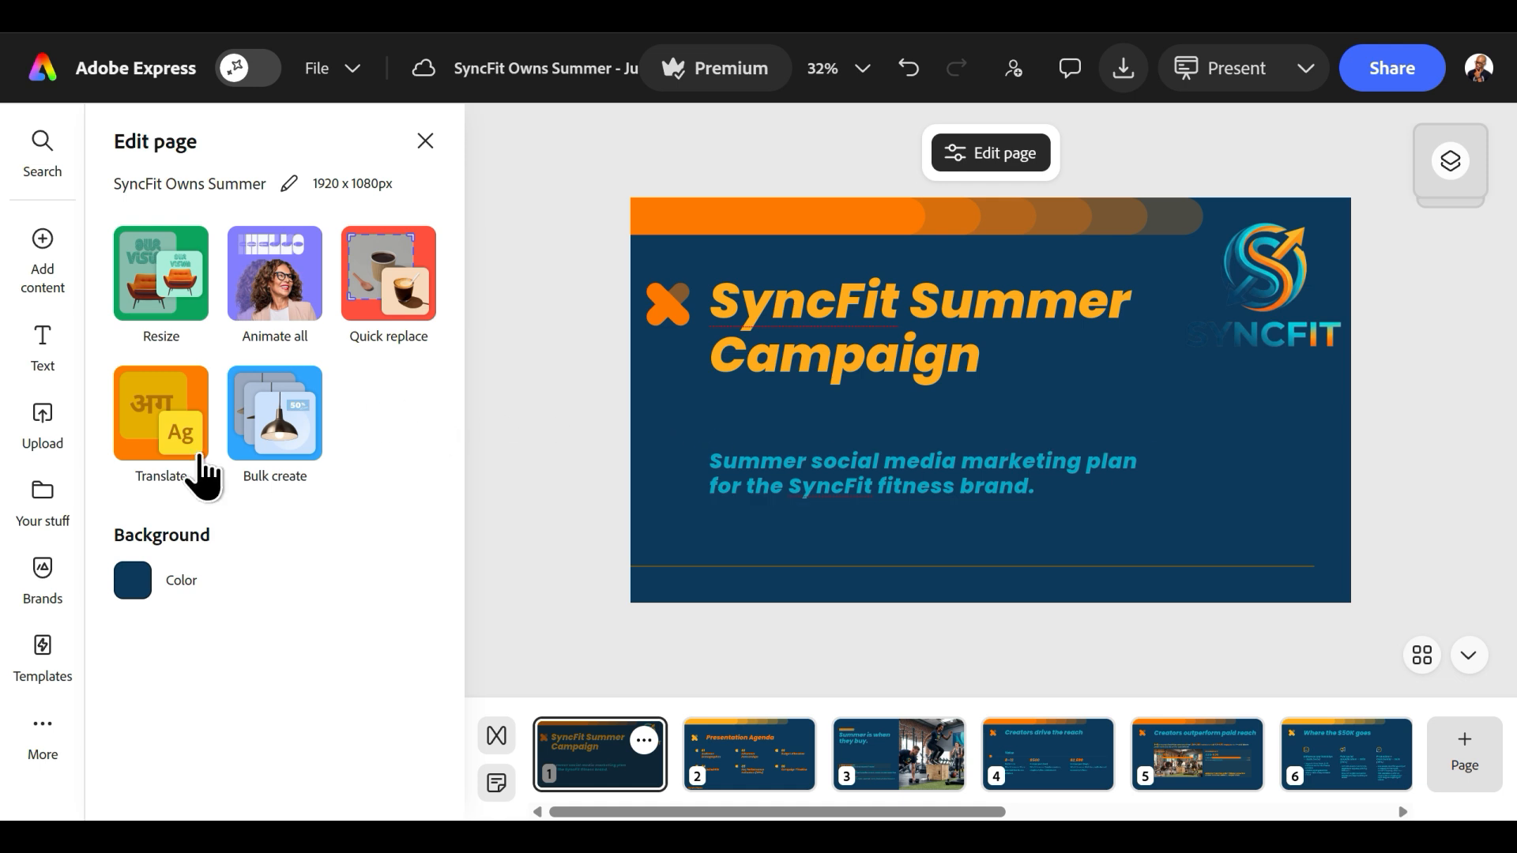
{"action": "left_click", "coordinate": [132, 581]}
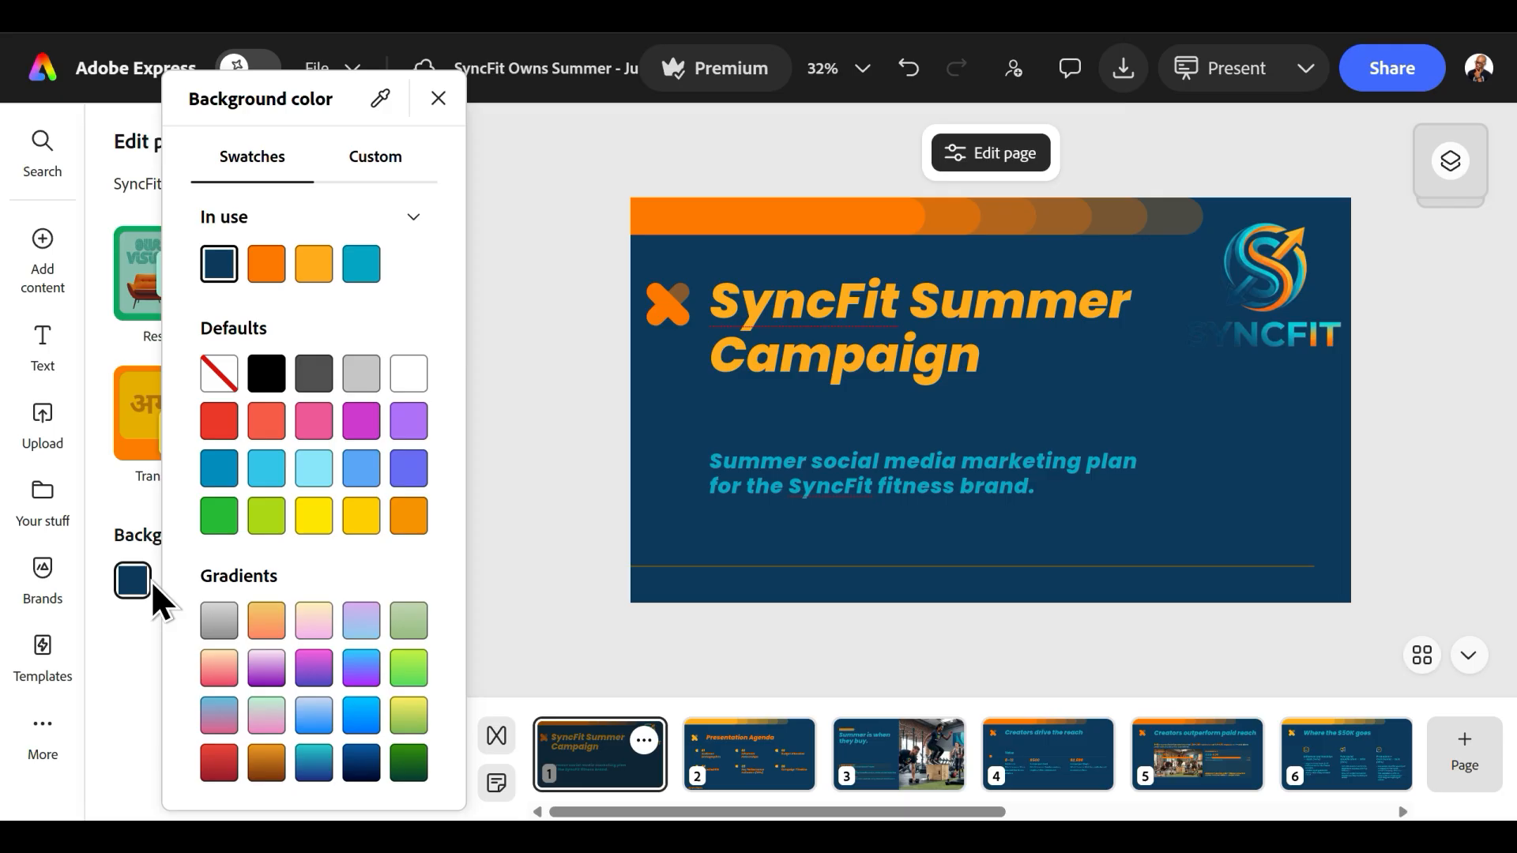
{"action": "left_click", "coordinate": [408, 387]}
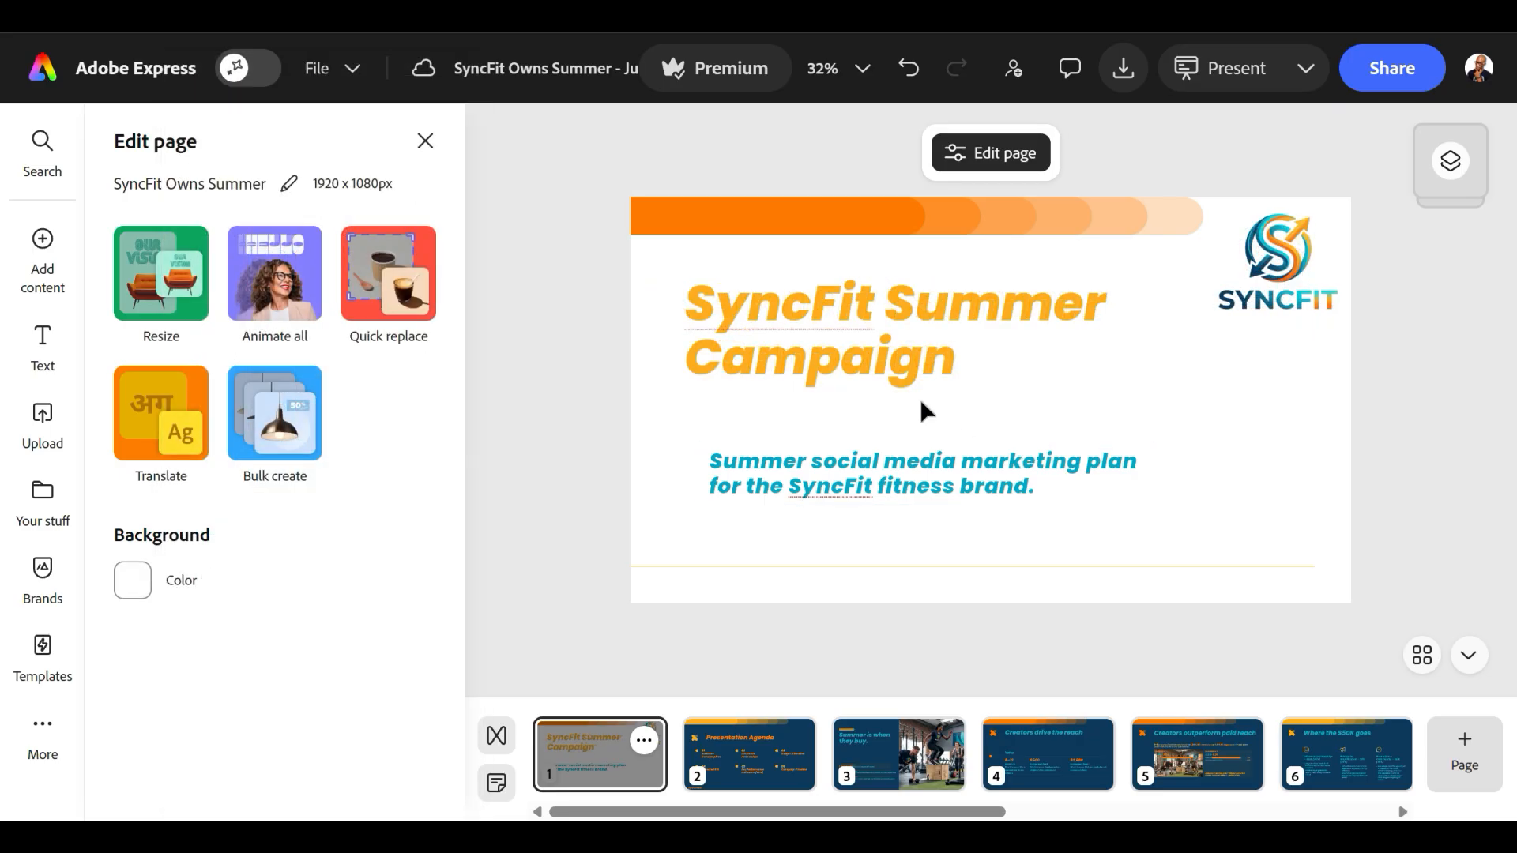
Move the cover title slightly down and to the left, and give it the Smooth shadow effect.
{"action": "left_click_drag", "start_coordinate": [898, 376], "coordinate": [904, 406]}
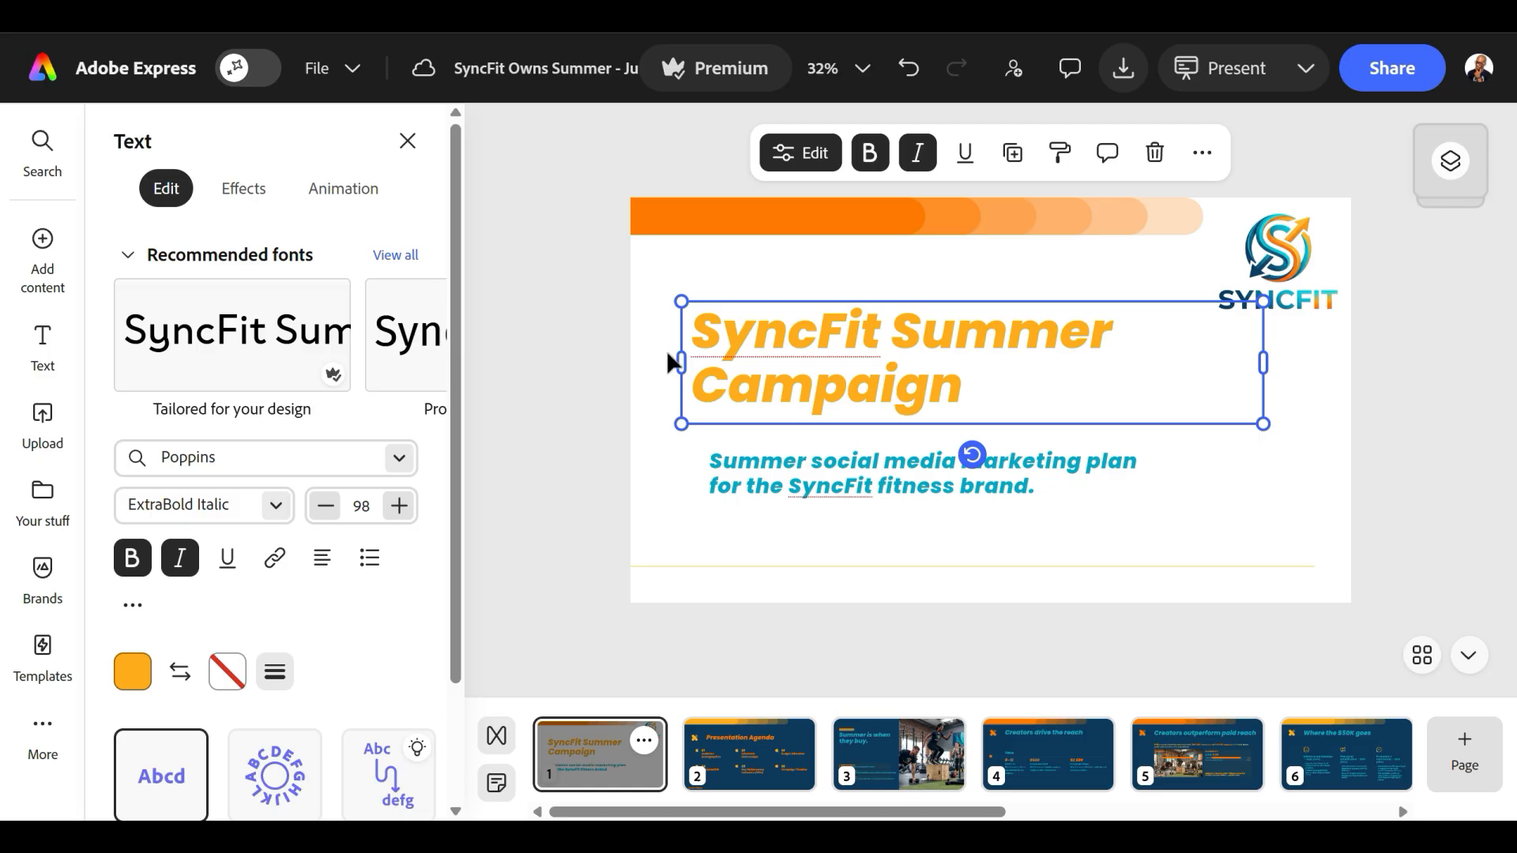
{"action": "left_click", "coordinate": [247, 189]}
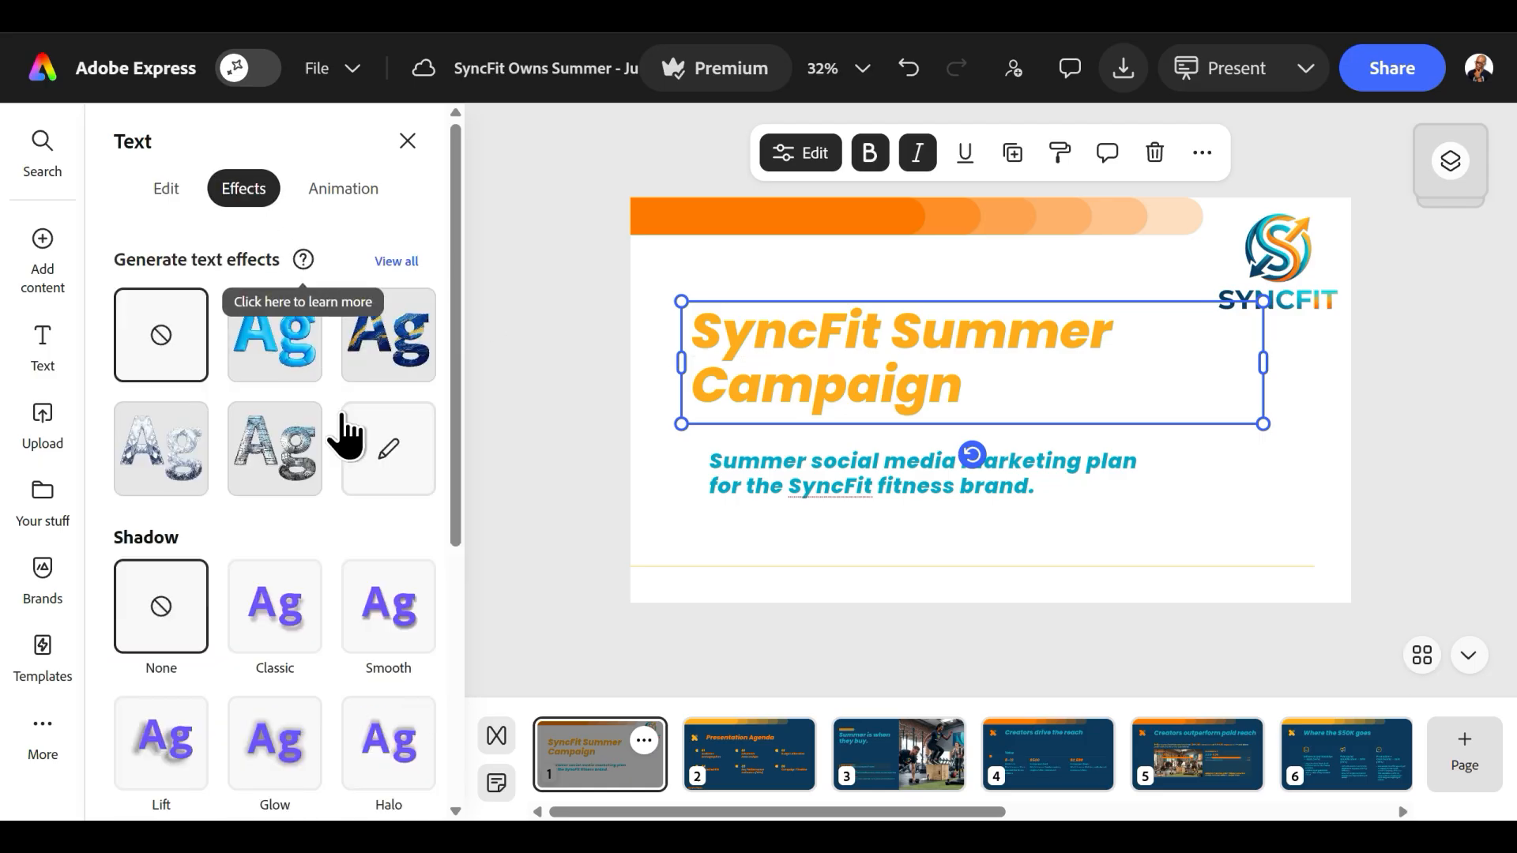
{"action": "scroll", "coordinate": [342, 421], "scroll_direction": "down", "scroll_amount": 3}
{"action": "left_click", "coordinate": [395, 403]}
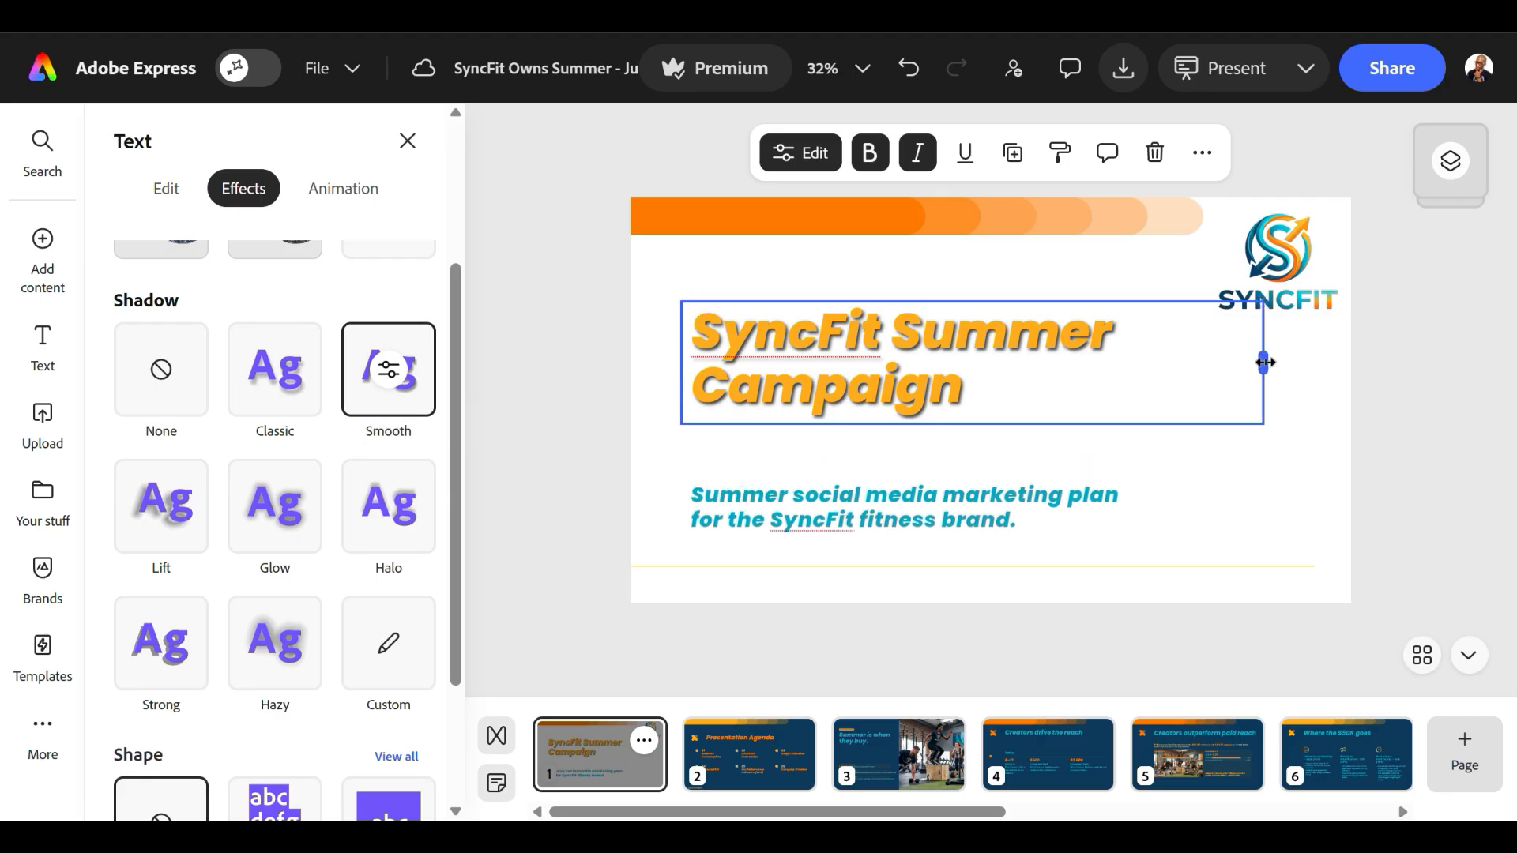
Narrow the title's text box and enlarge the title beside the logo, and move the subtitle up closer beneath it.
{"action": "left_click_drag", "start_coordinate": [1264, 362], "coordinate": [1146, 362]}
{"action": "left_click_drag", "start_coordinate": [1145, 301], "coordinate": [1190, 259]}
{"action": "left_click_drag", "start_coordinate": [1059, 309], "coordinate": [1046, 305]}
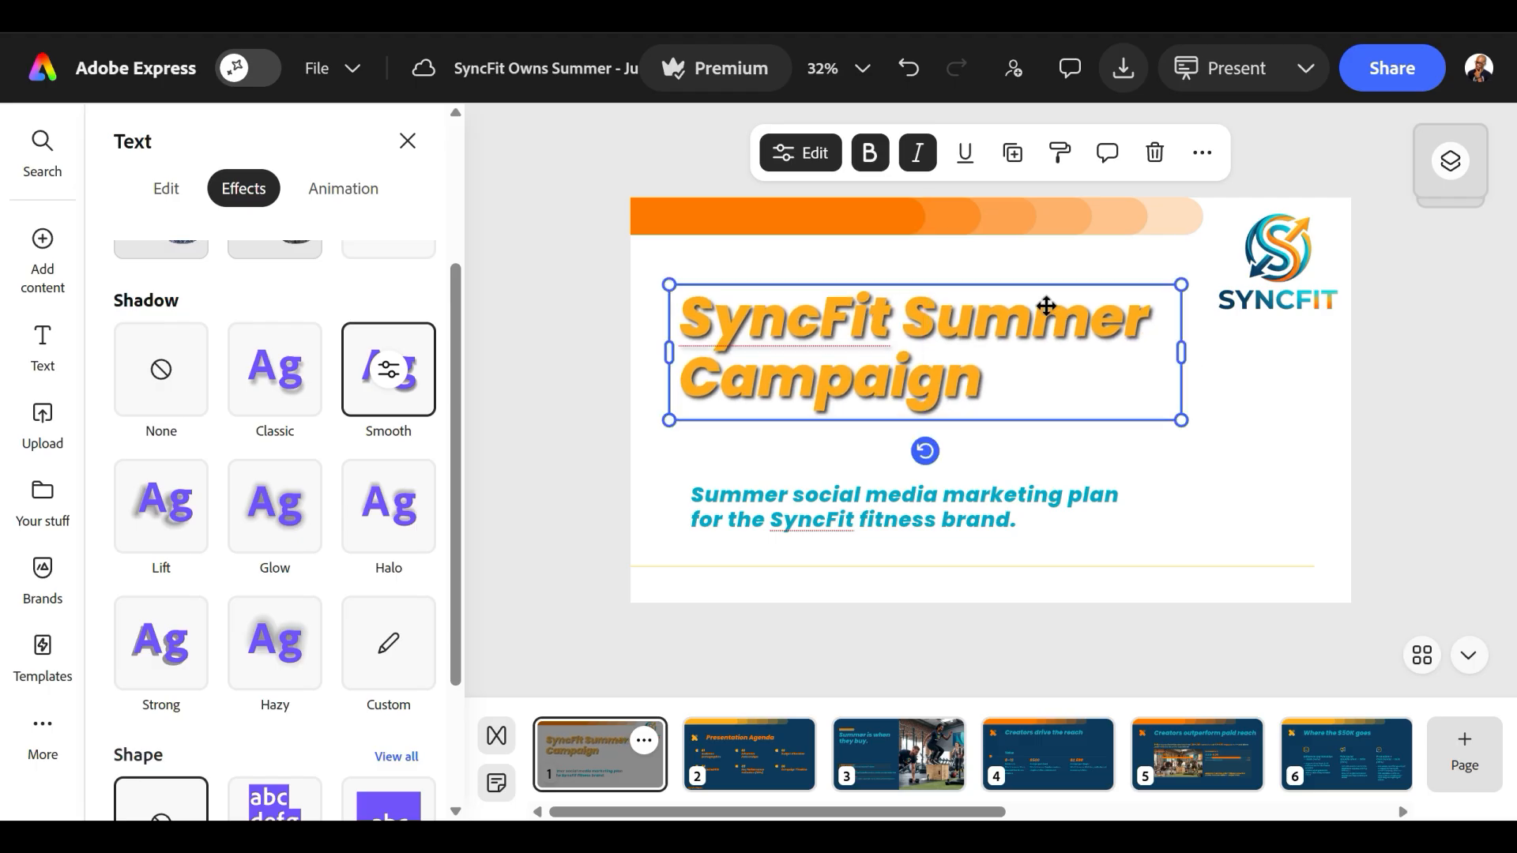
{"action": "left_click", "coordinate": [1367, 386]}
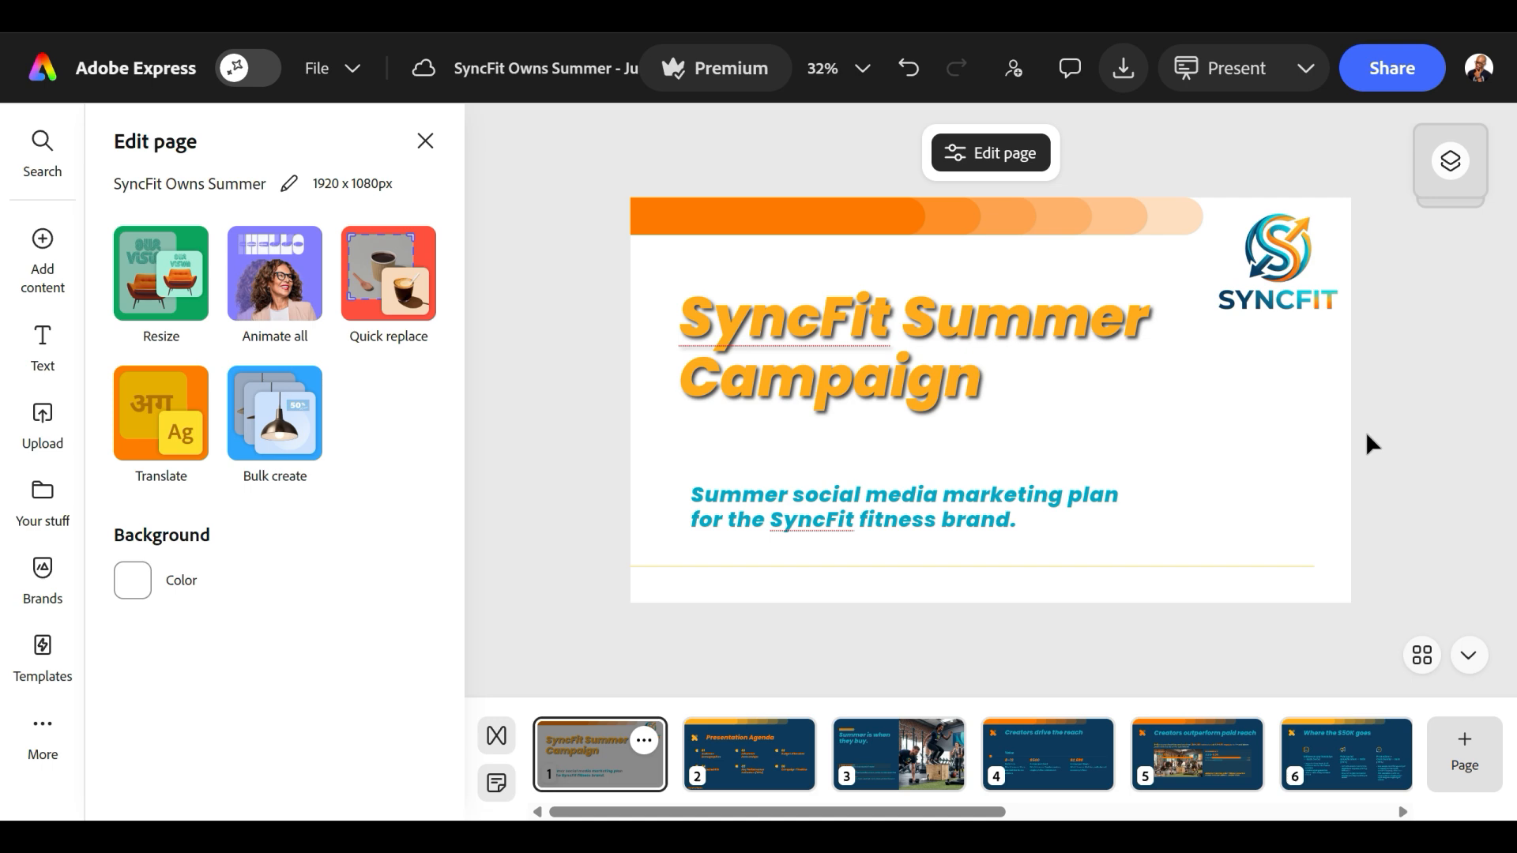
{"action": "left_click_drag", "start_coordinate": [861, 505], "coordinate": [861, 464]}
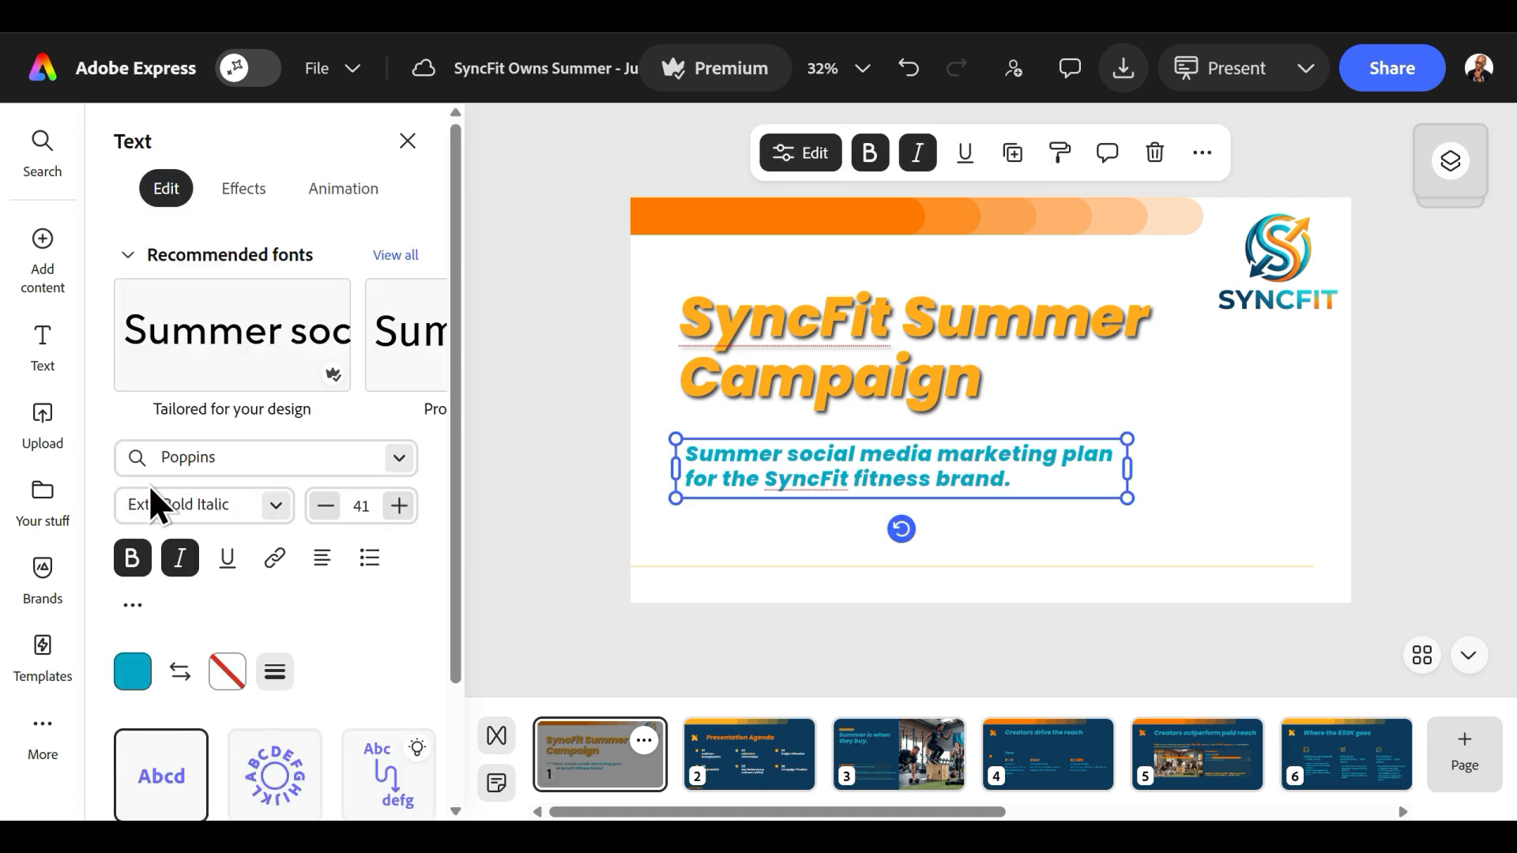
Add the brand graphics to the cover, with the member swipe card below the subtitle and the water bottle, watch and brochure below the logo.
{"action": "left_click", "coordinate": [60, 580]}
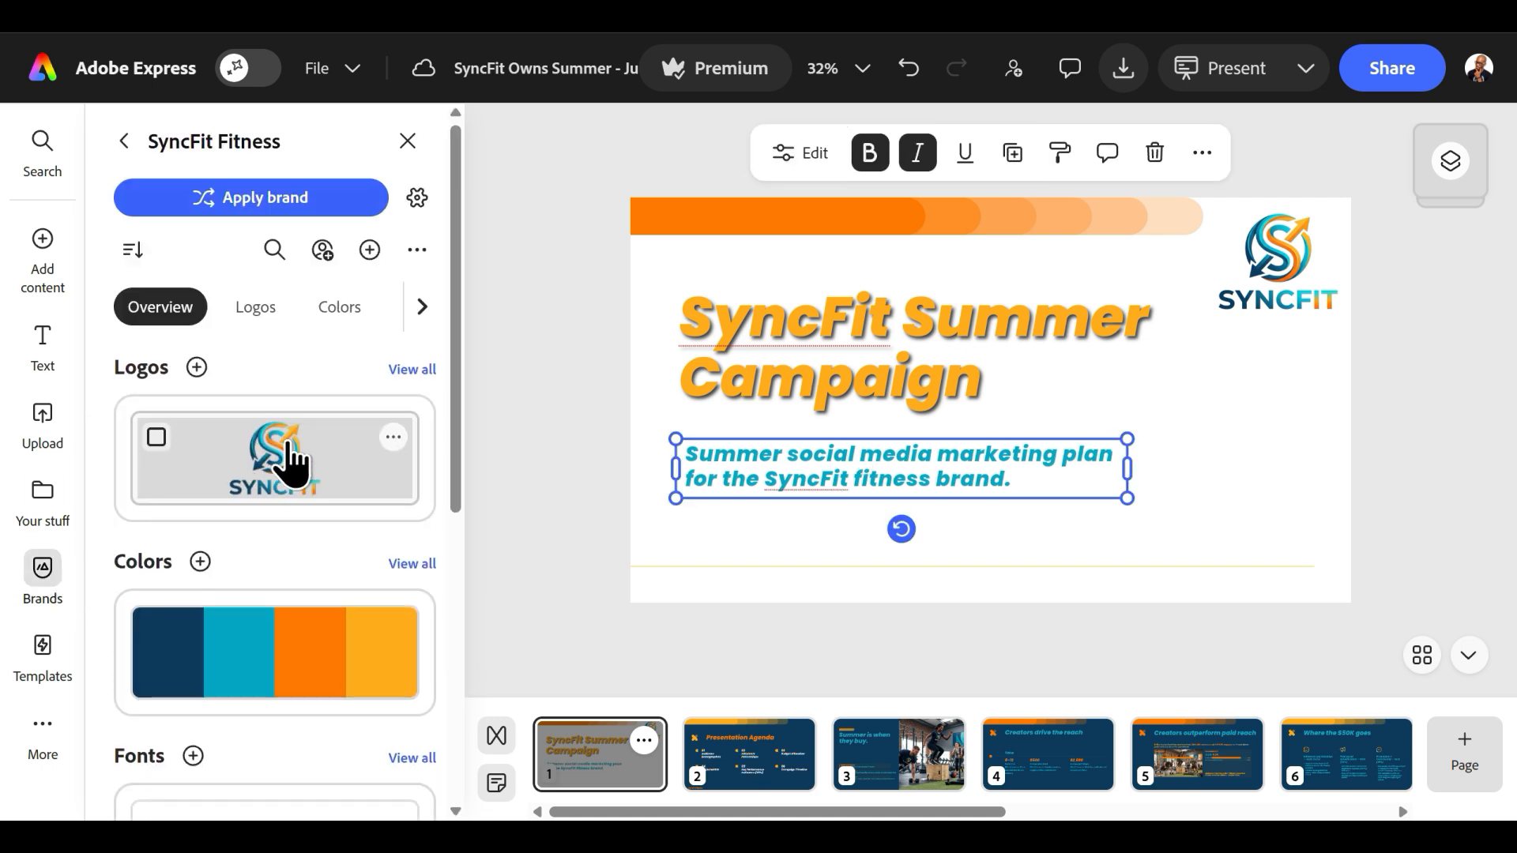
{"action": "scroll", "coordinate": [287, 455], "scroll_direction": "down", "scroll_amount": 5}
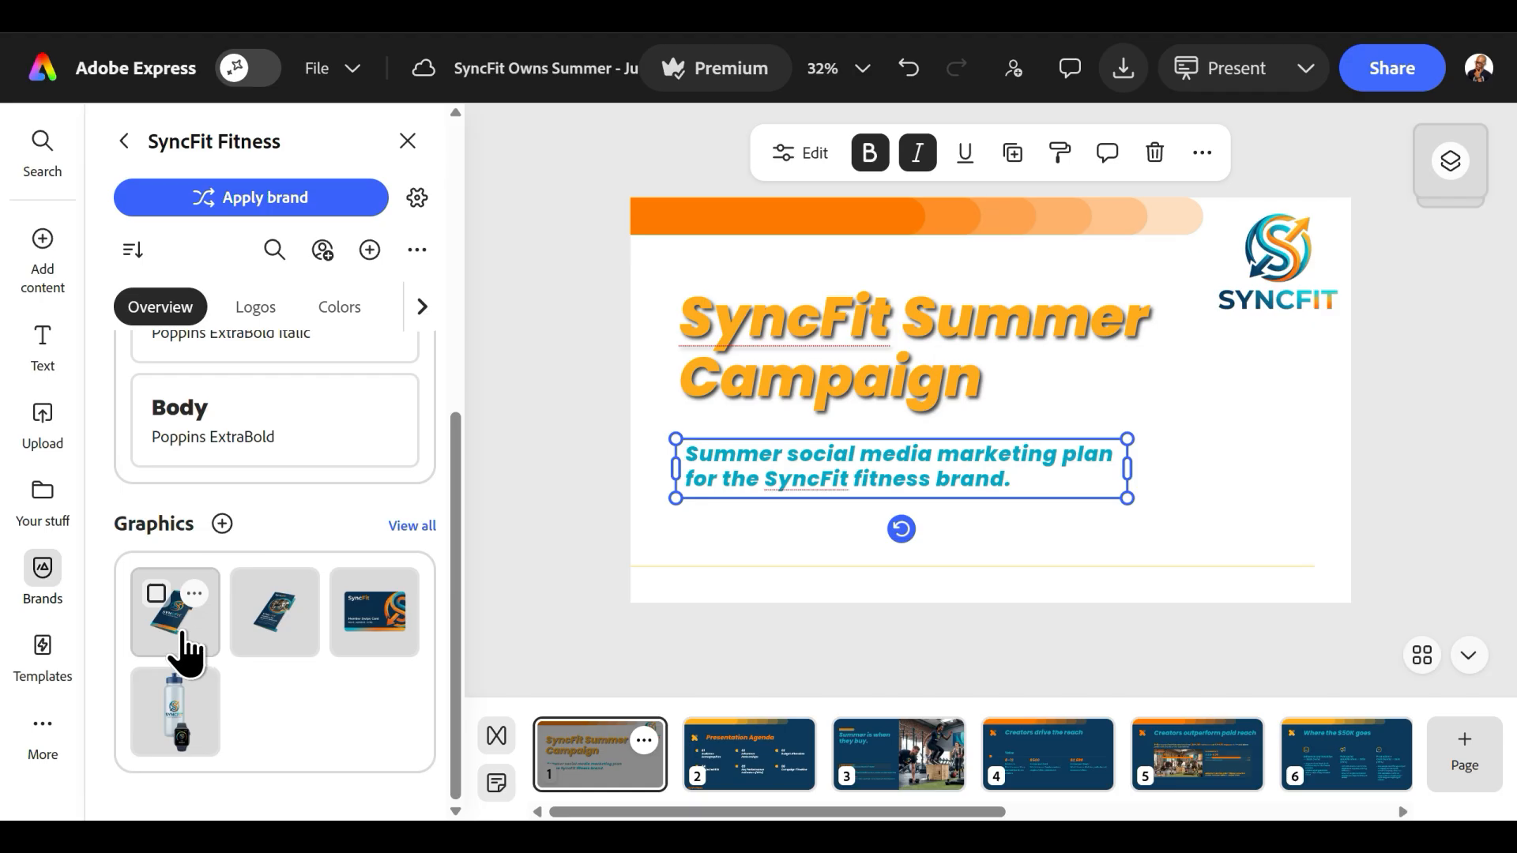
{"action": "left_click", "coordinate": [361, 624]}
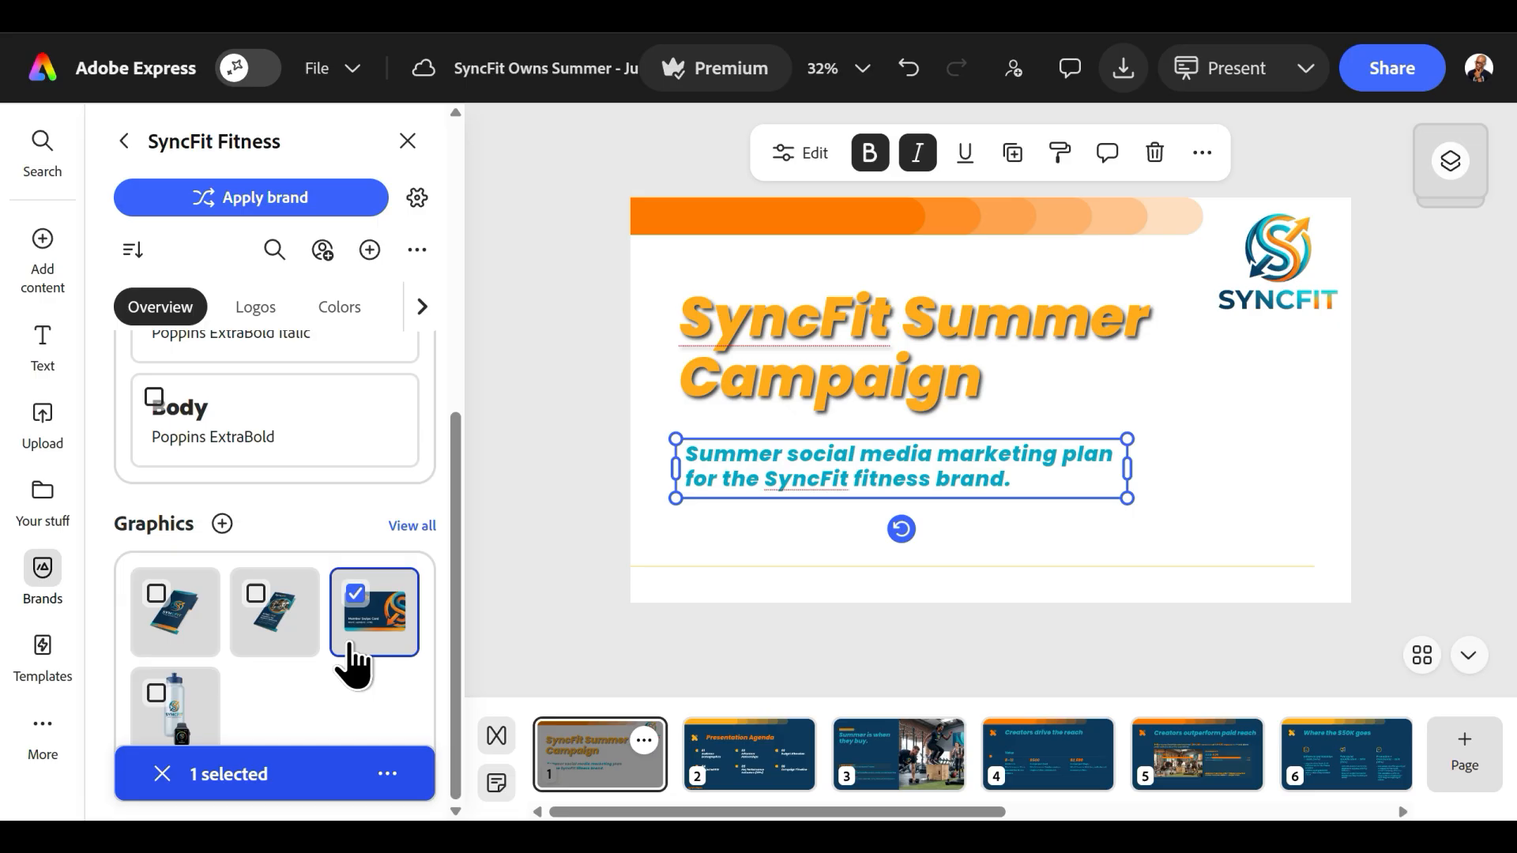
{"action": "left_click", "coordinate": [367, 636]}
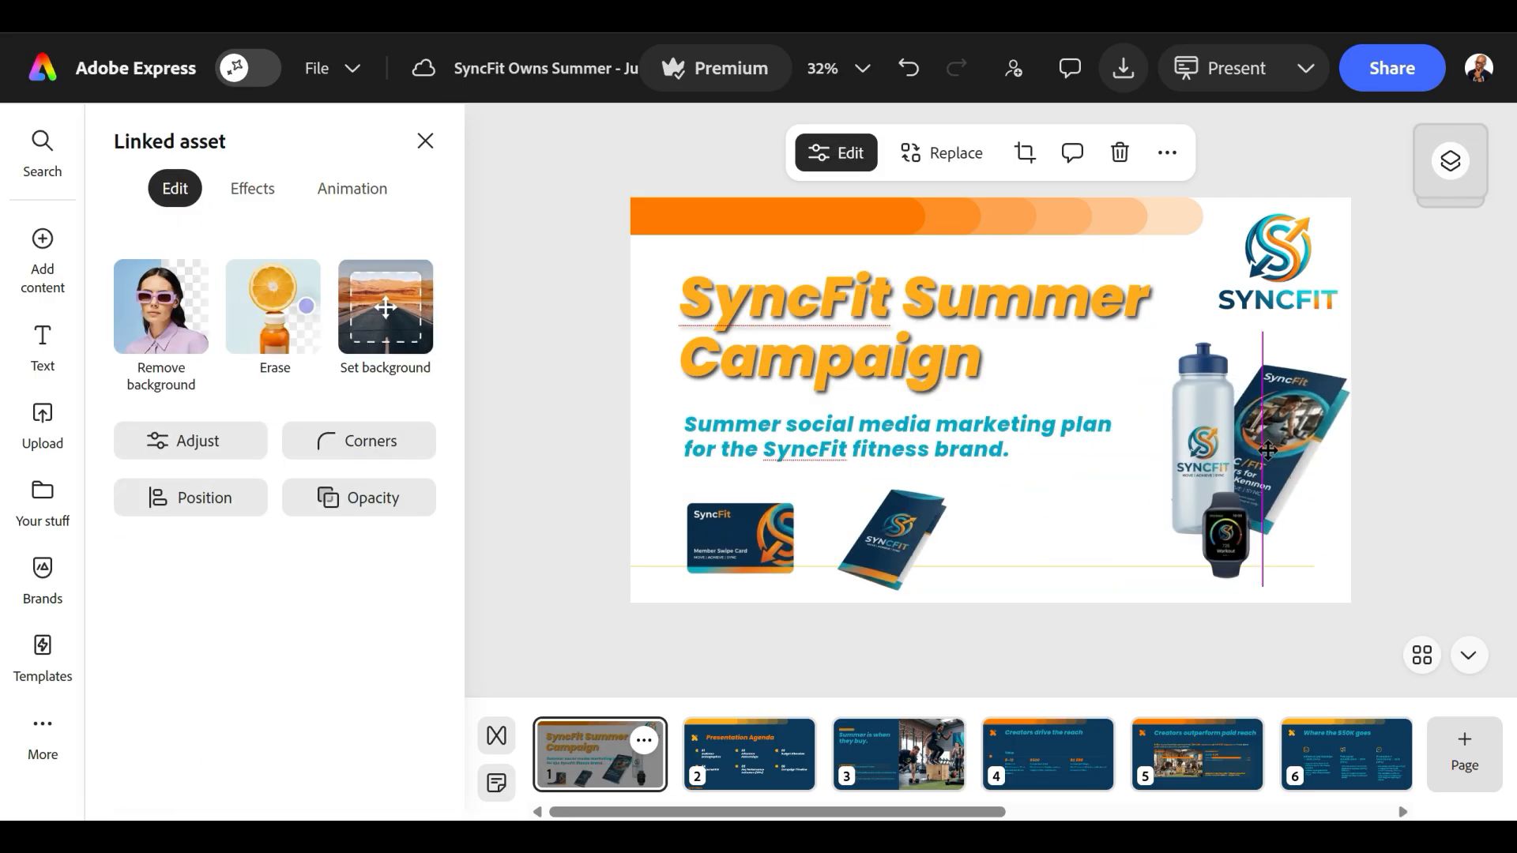
{"action": "left_click_drag", "start_coordinate": [1264, 449], "coordinate": [1259, 457]}
{"action": "left_click_drag", "start_coordinate": [1433, 459], "coordinate": [1350, 458]}
{"action": "left_click", "coordinate": [1246, 466], "text": "shift"}
{"action": "left_click_drag", "start_coordinate": [1246, 458], "coordinate": [1224, 453]}
{"action": "left_click_drag", "start_coordinate": [1330, 581], "coordinate": [1351, 601]}
{"action": "left_click", "coordinate": [1003, 566]}
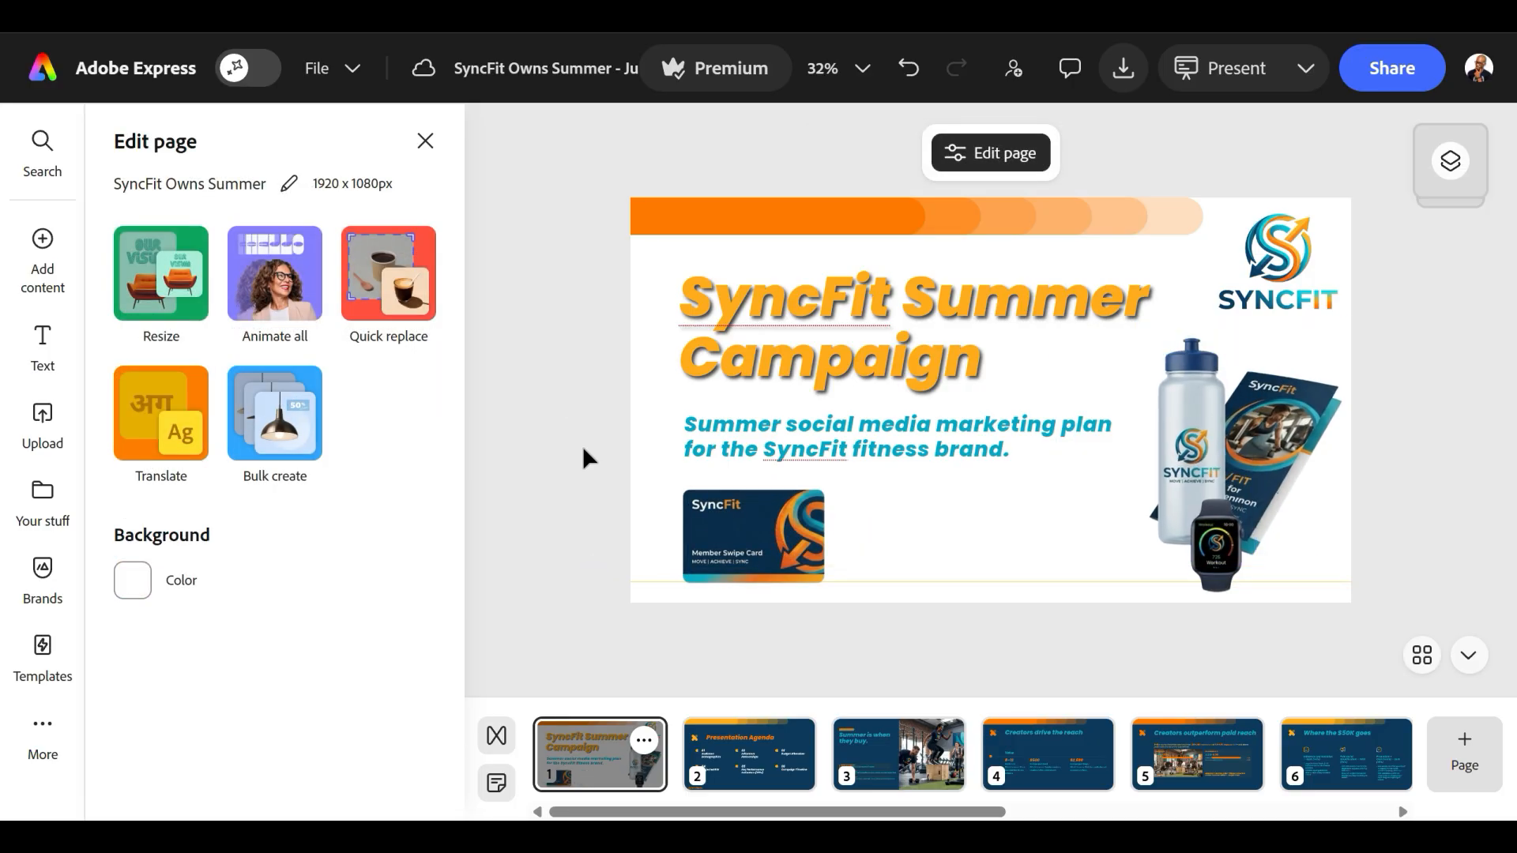
{"action": "left_click", "coordinate": [417, 146]}
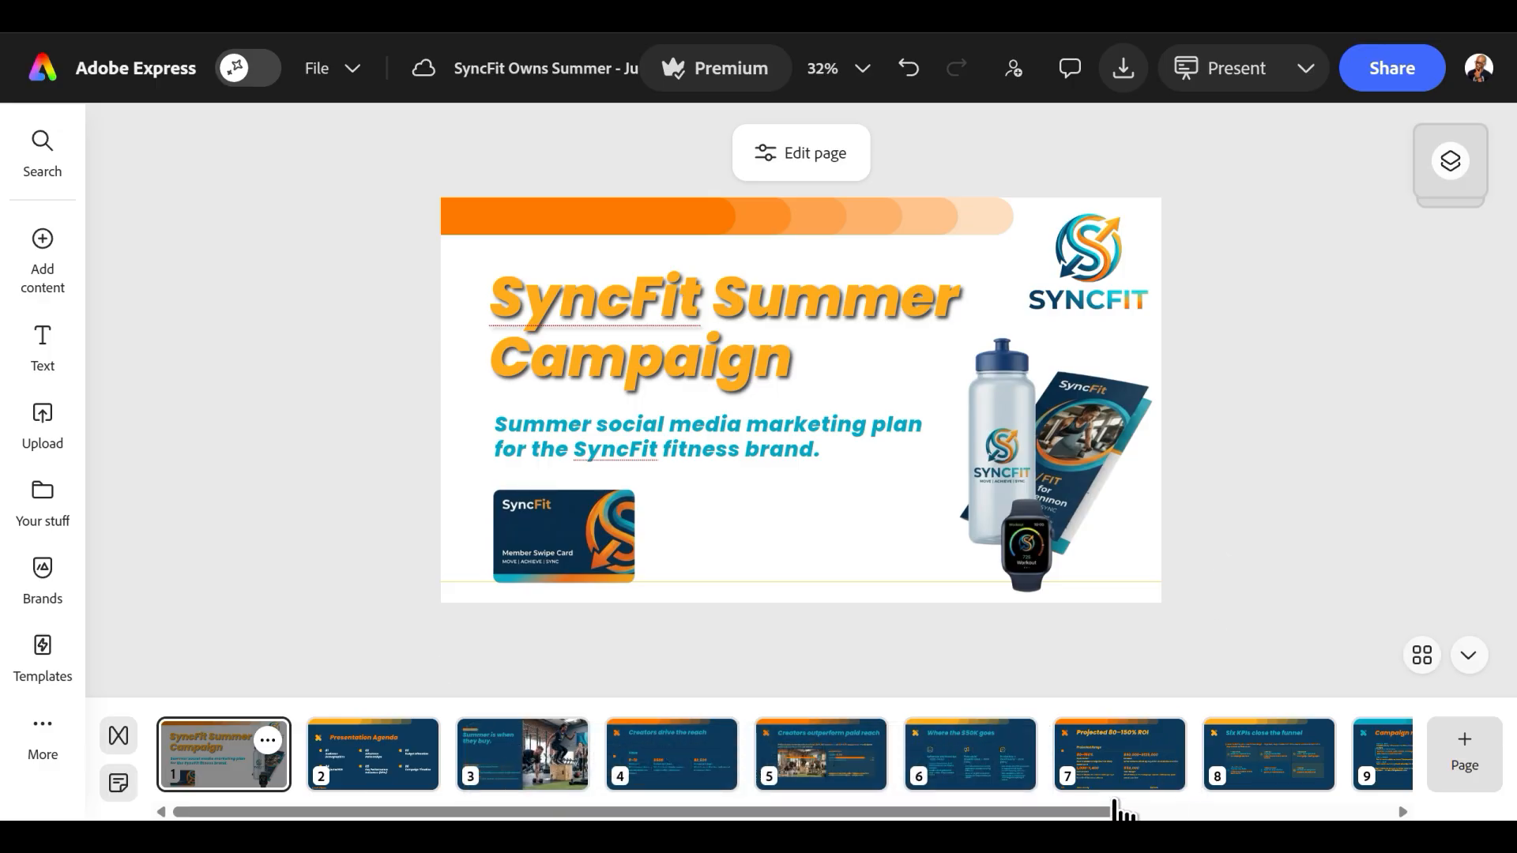
On the "Creators outperform paid reach" slide, select the gym photo and search the stock photos for "fitness".
{"action": "left_click", "coordinate": [806, 774]}
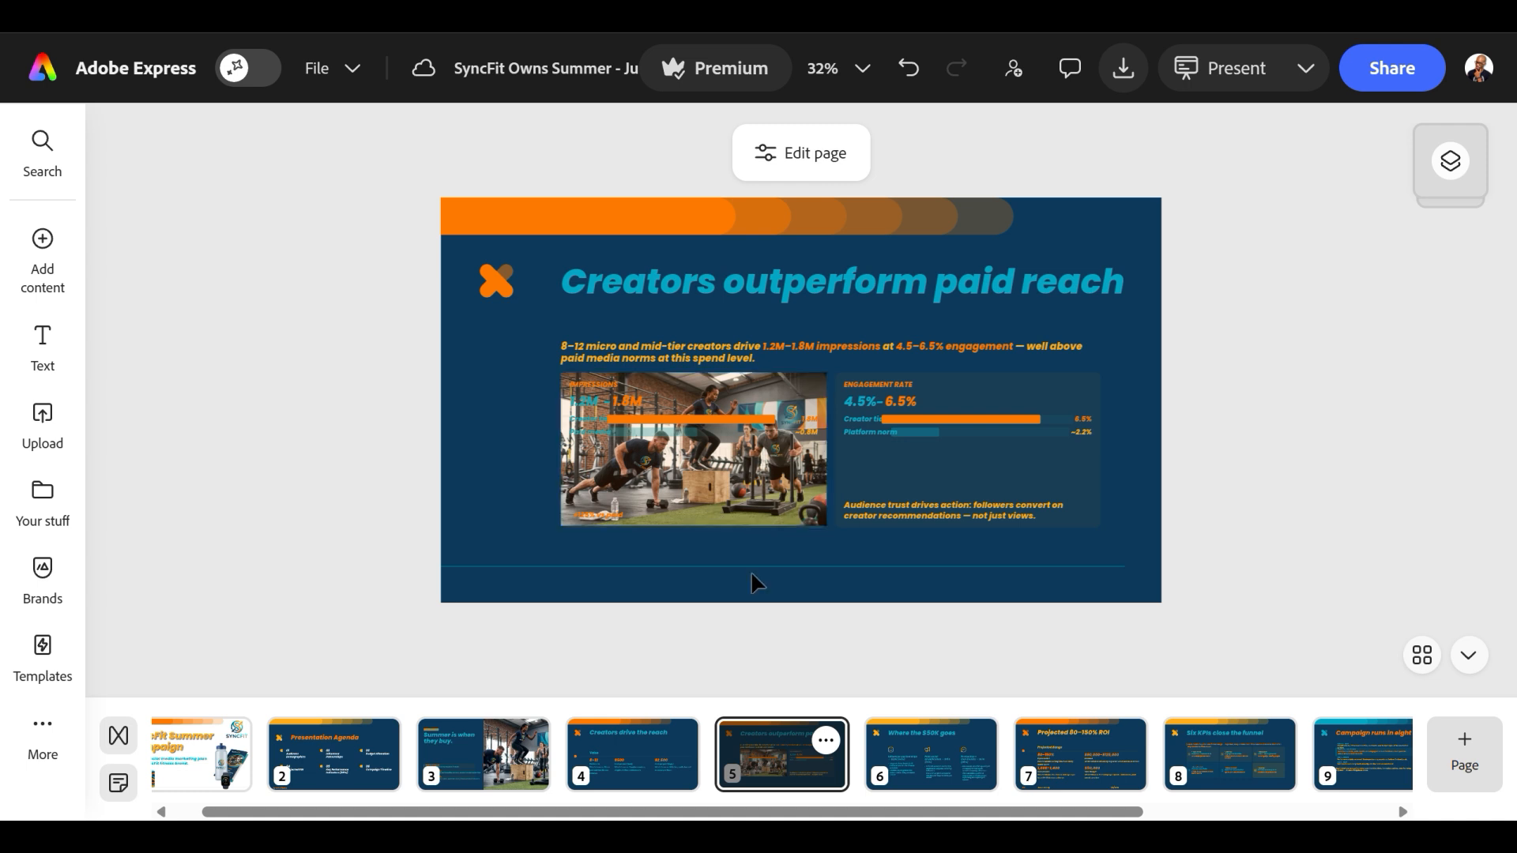
{"action": "left_click", "coordinate": [735, 514]}
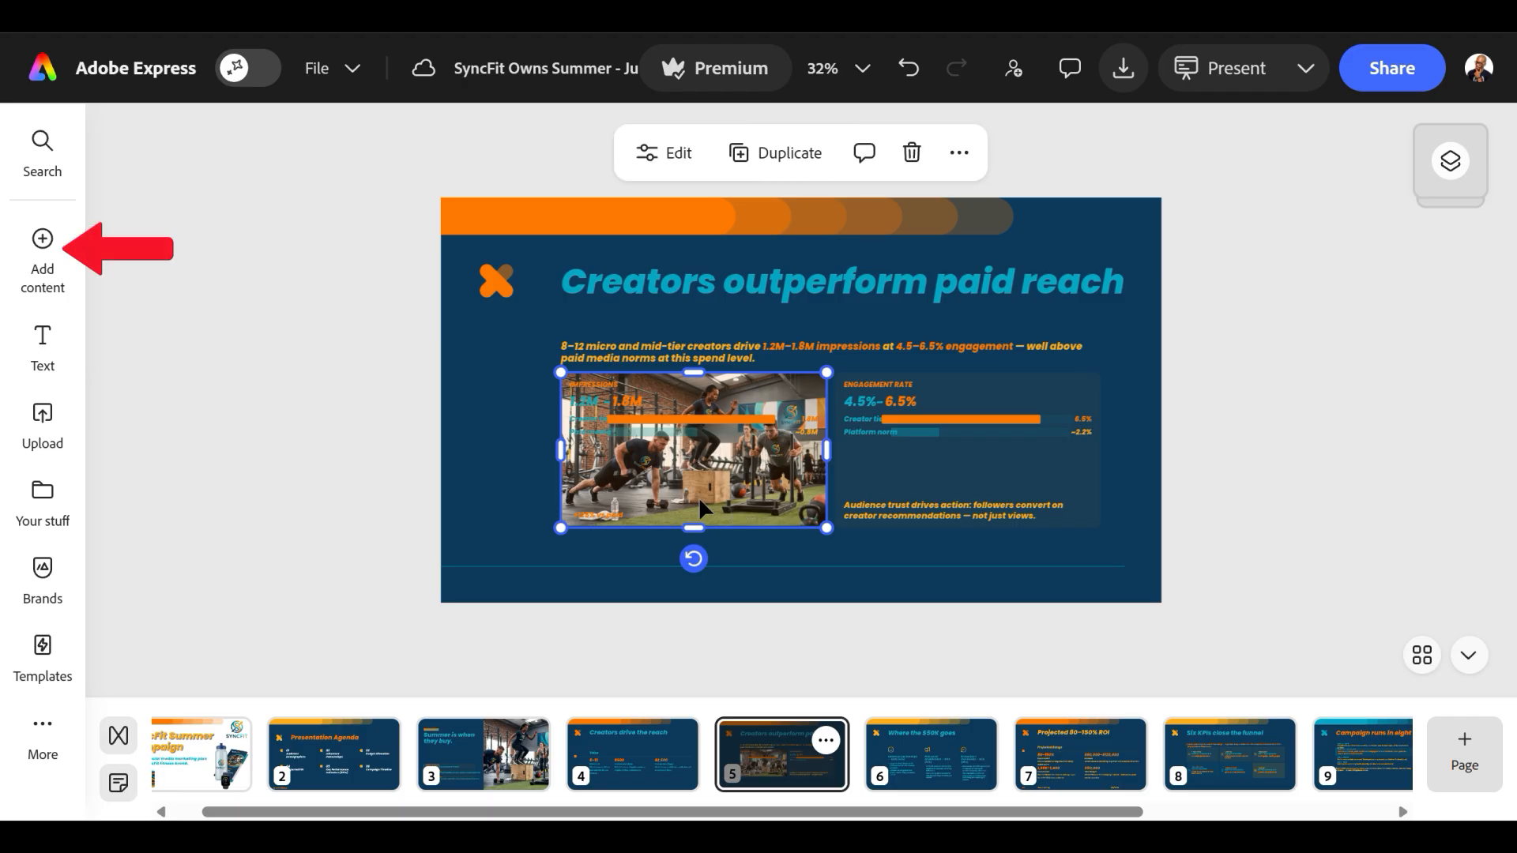
{"action": "left_click", "coordinate": [41, 276]}
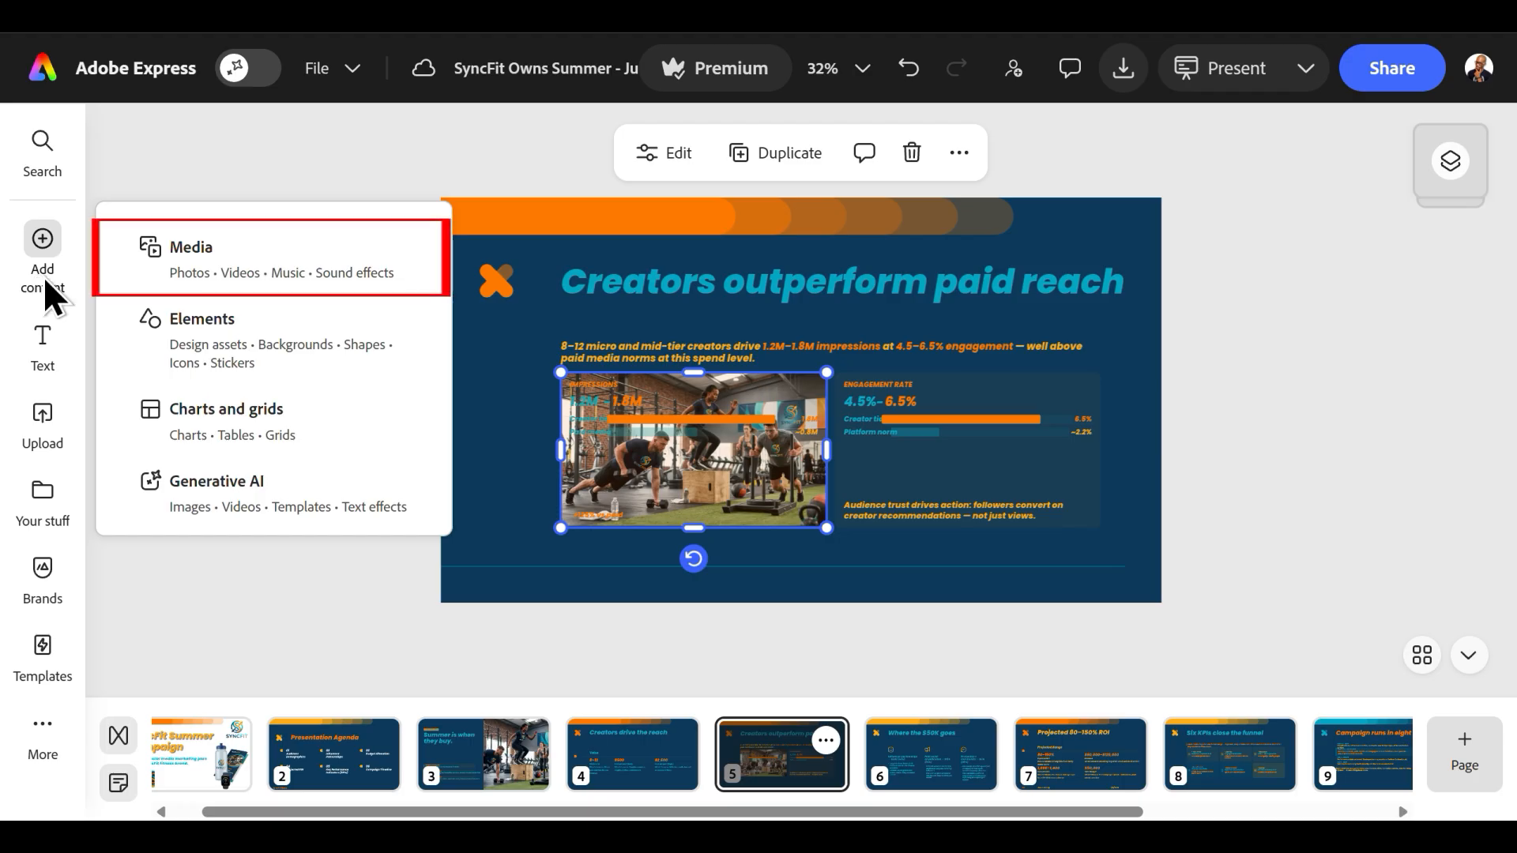
{"action": "left_click", "coordinate": [41, 279]}
{"action": "left_click", "coordinate": [212, 264]}
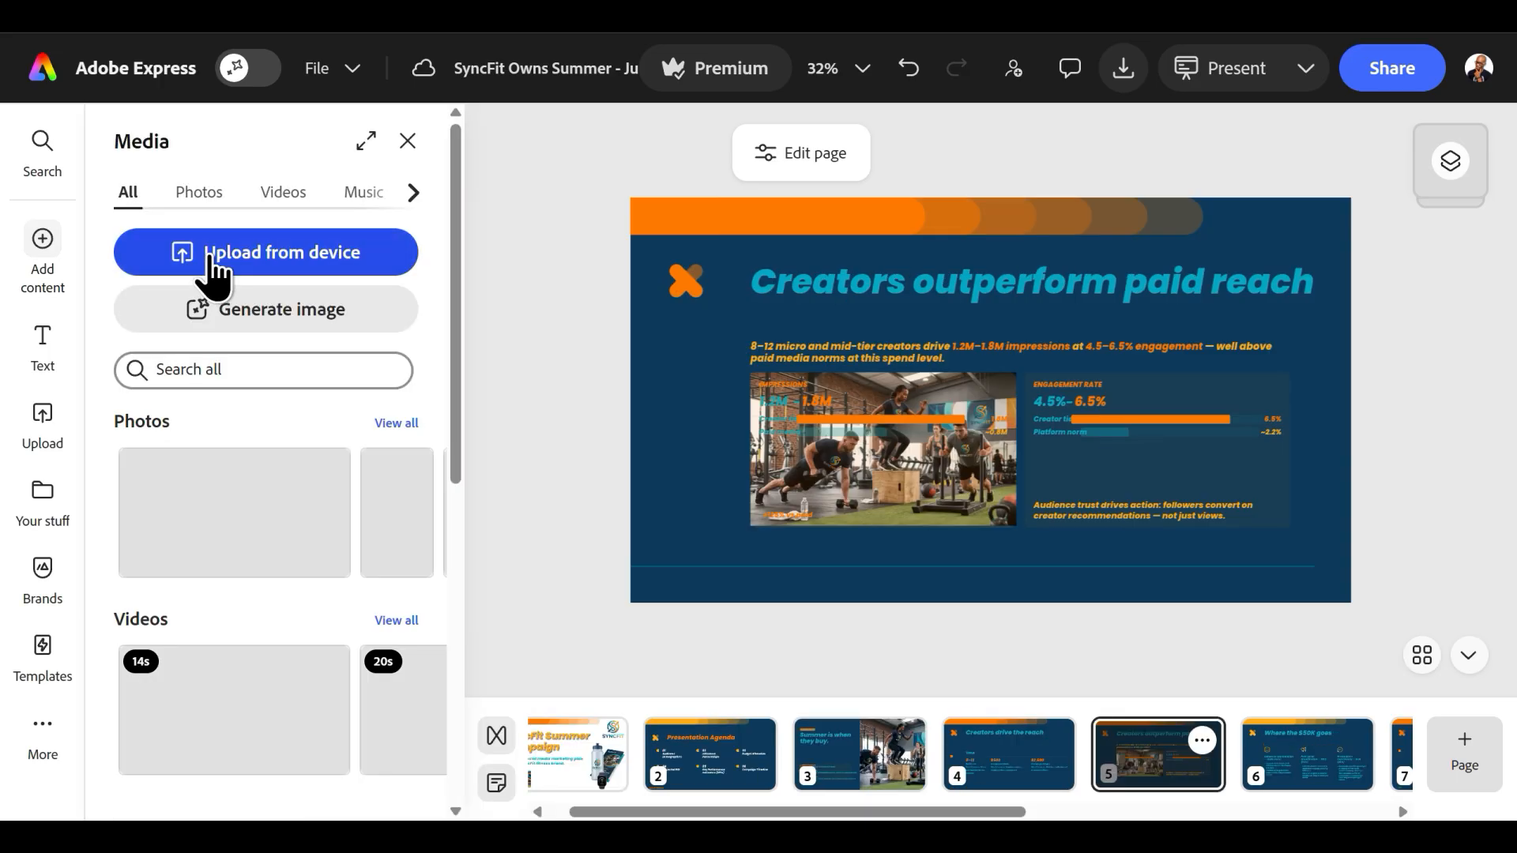
{"action": "left_click", "coordinate": [199, 192]}
{"action": "left_click", "coordinate": [272, 370]}
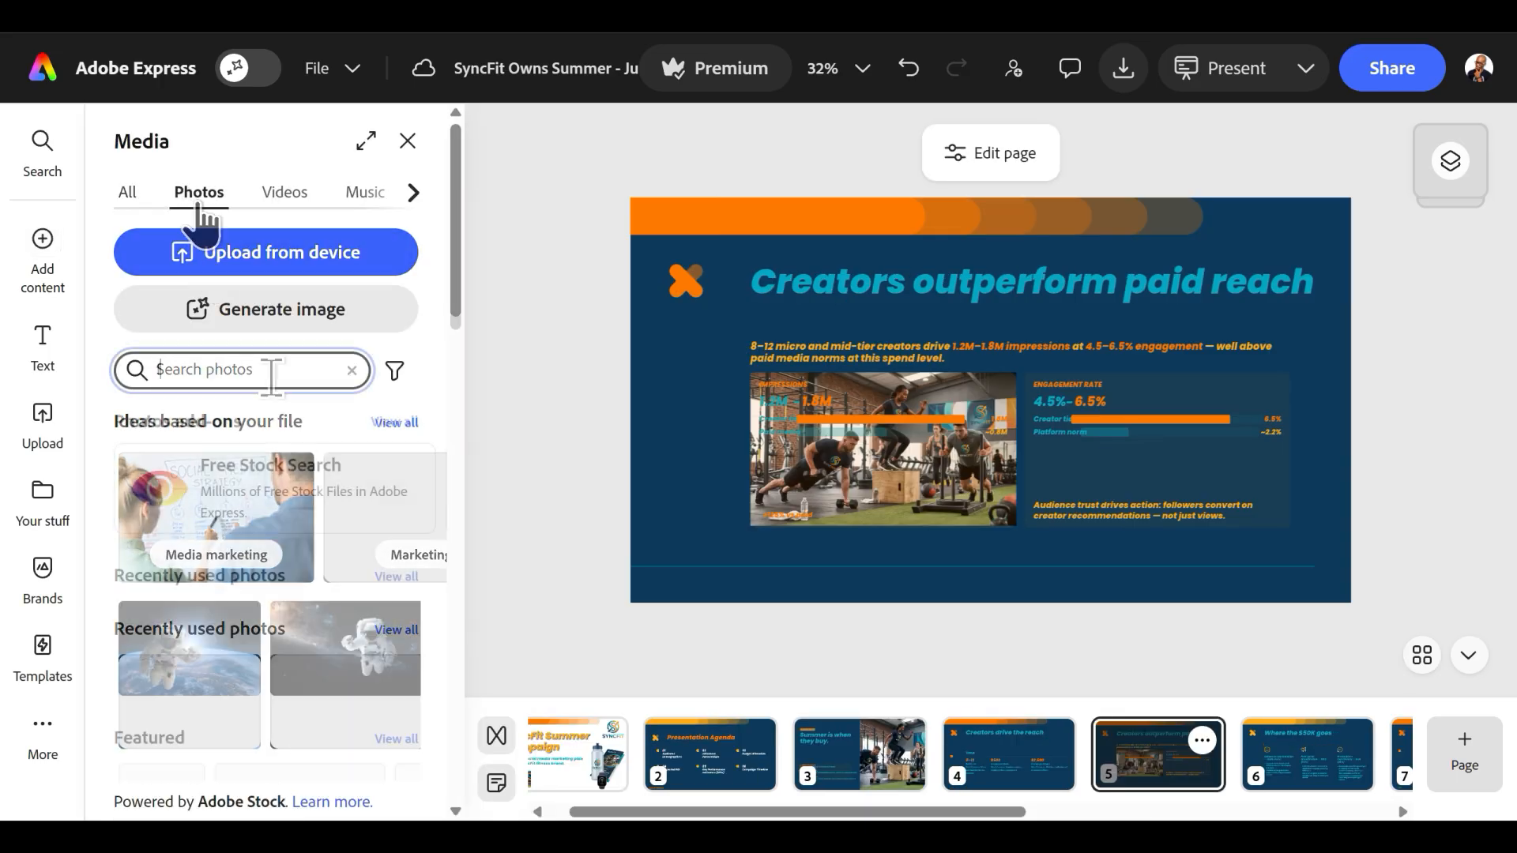
{"action": "type", "text": "fitness"}
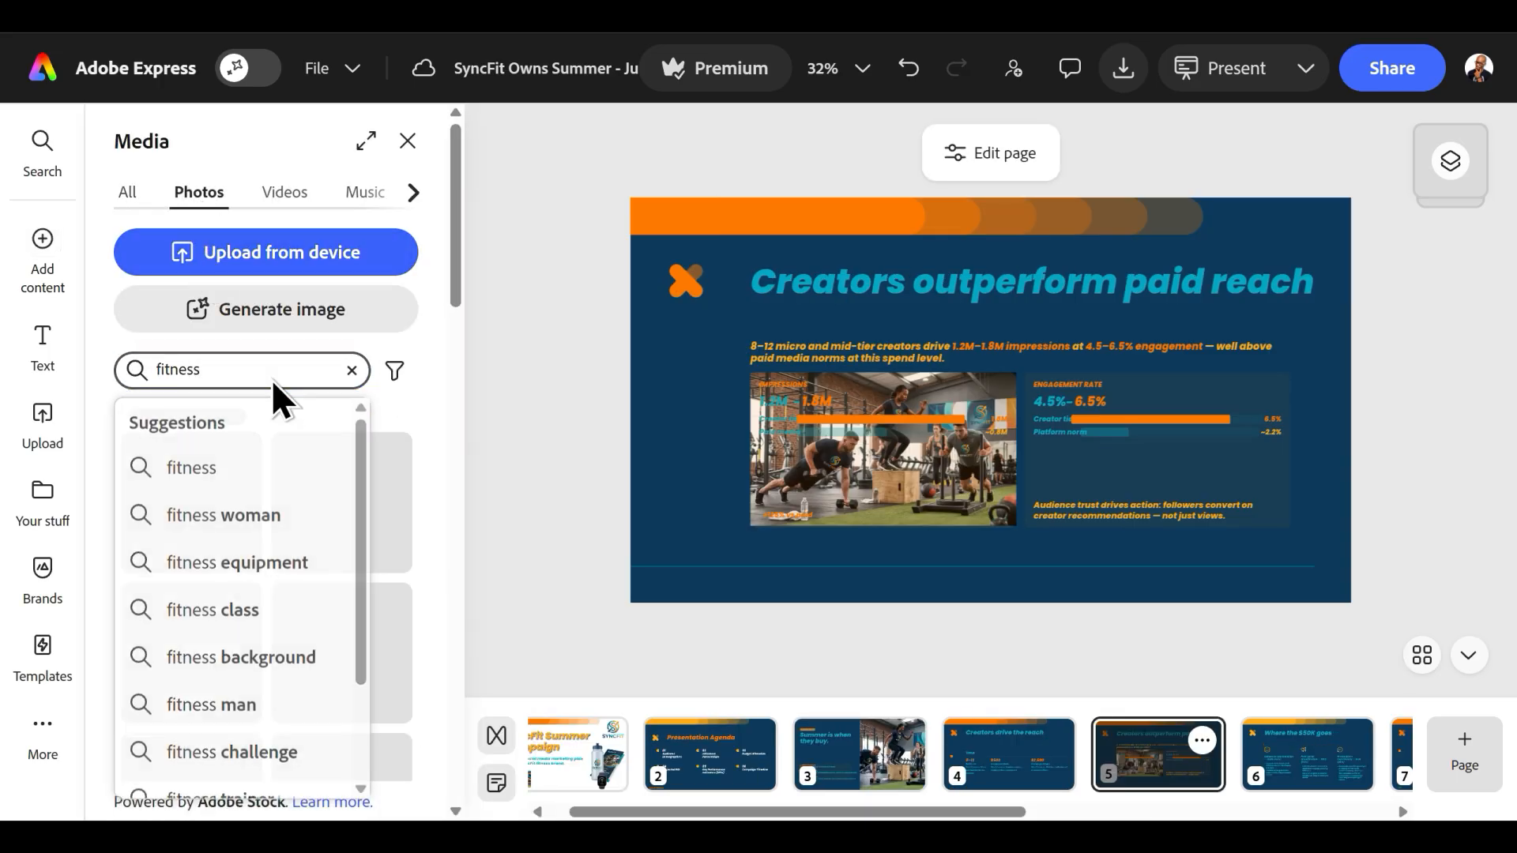
{"action": "key", "text": "Return"}
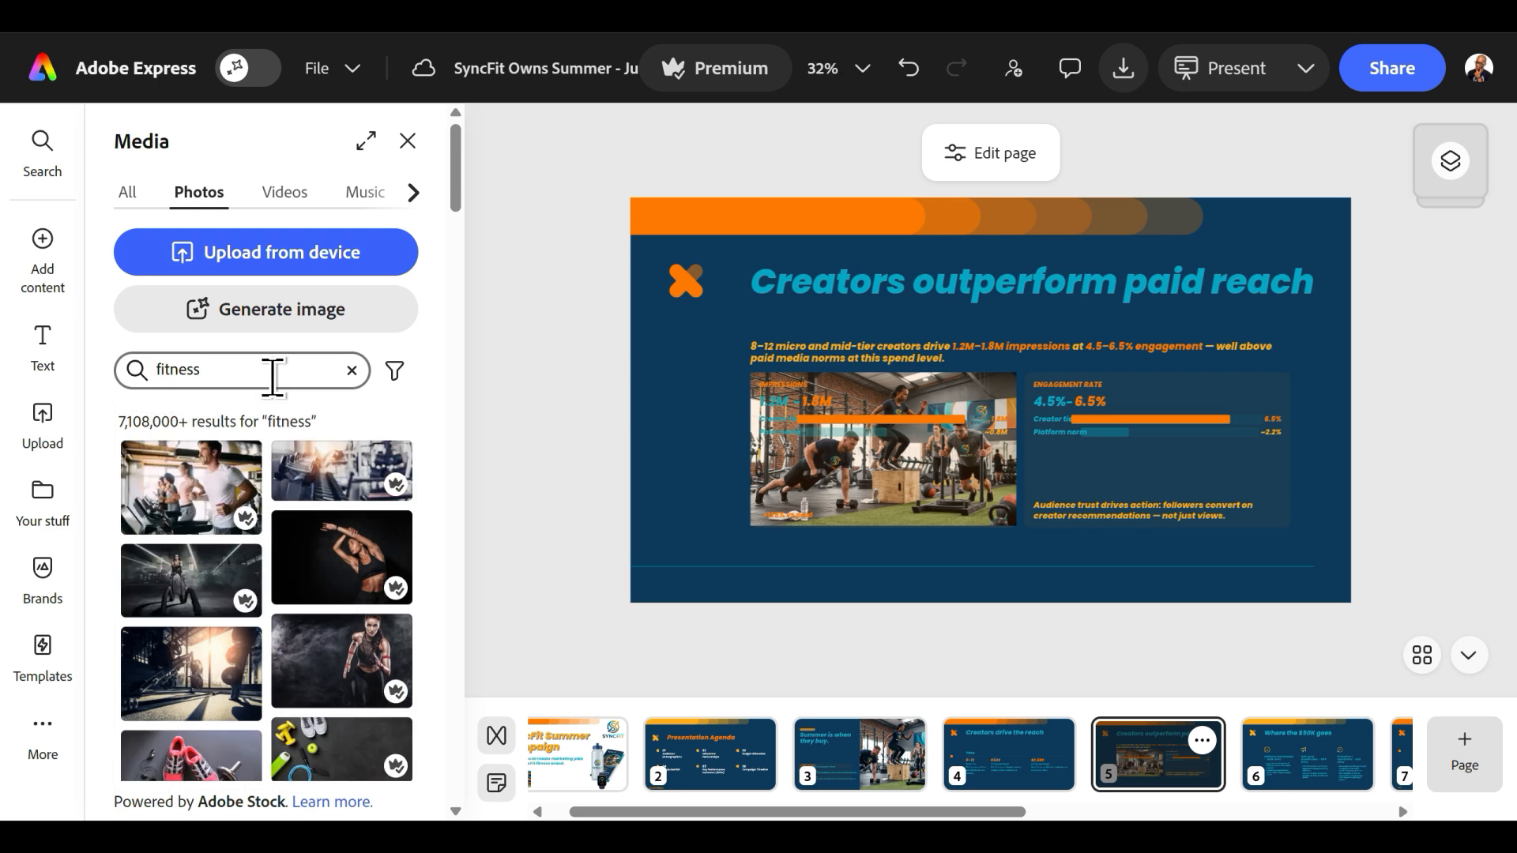
Replace the gym photo behind the impressions chart with the stock photo of a dumbbell on a dark background.
{"action": "scroll", "coordinate": [233, 533], "scroll_direction": "down", "scroll_amount": 5}
{"action": "scroll", "coordinate": [233, 523], "scroll_direction": "down", "scroll_amount": 5}
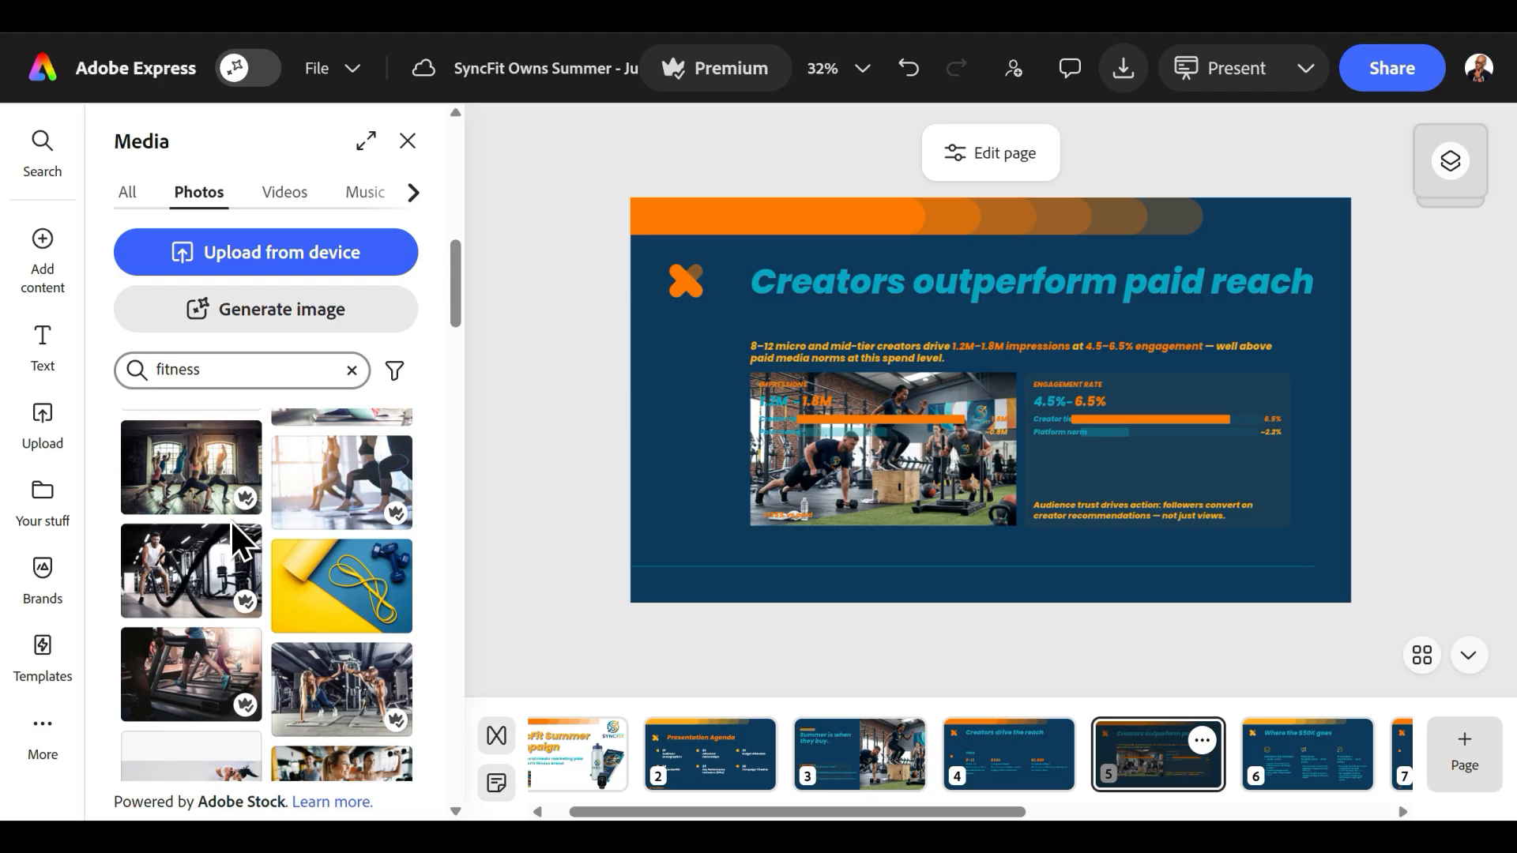
{"action": "scroll", "coordinate": [230, 520], "scroll_direction": "down", "scroll_amount": 4}
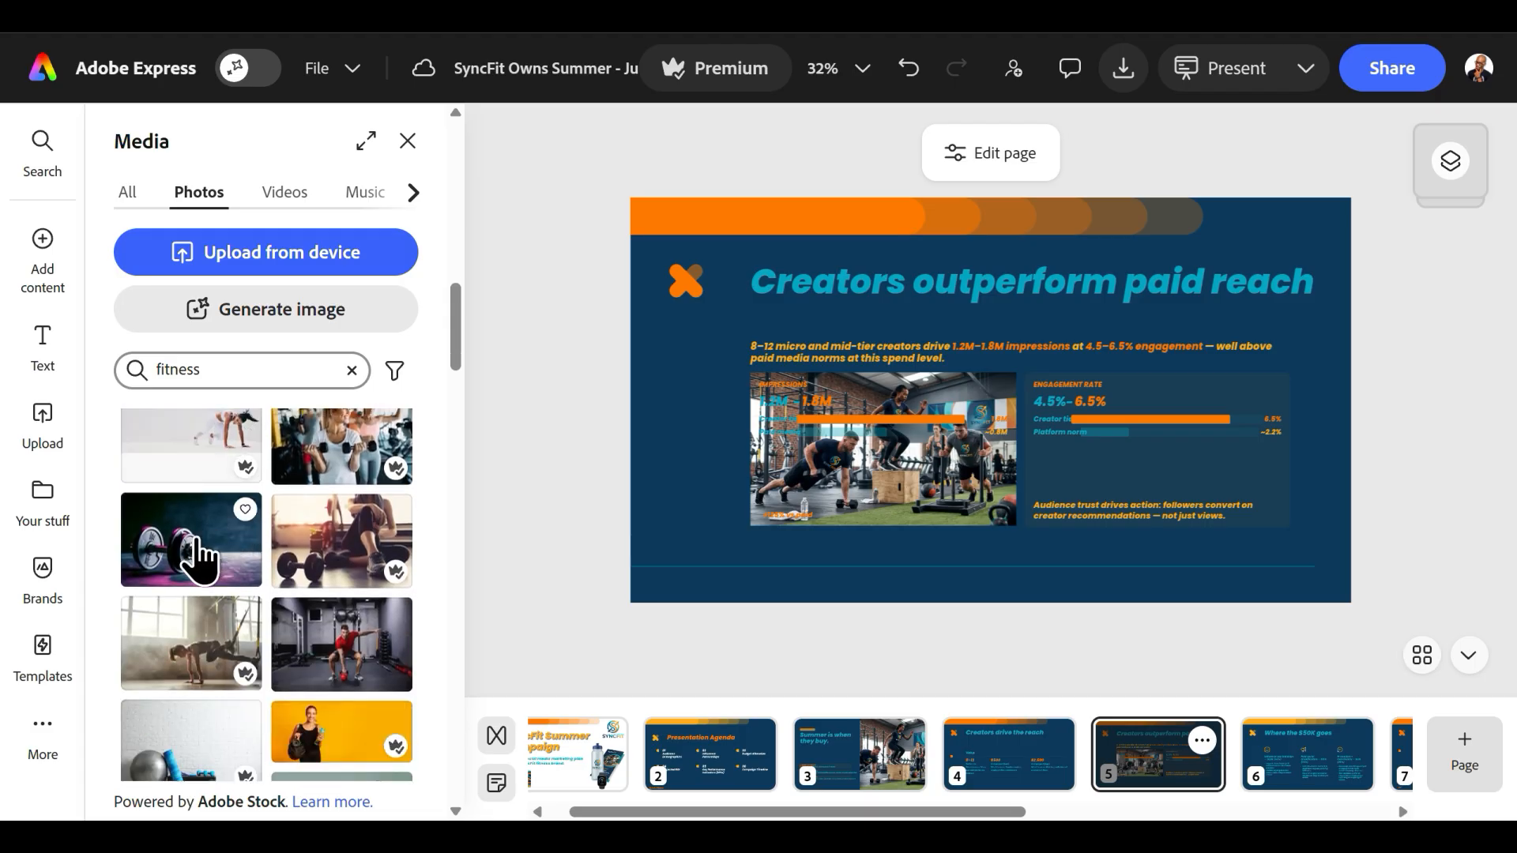
{"action": "left_click_drag", "start_coordinate": [201, 557], "coordinate": [866, 494]}
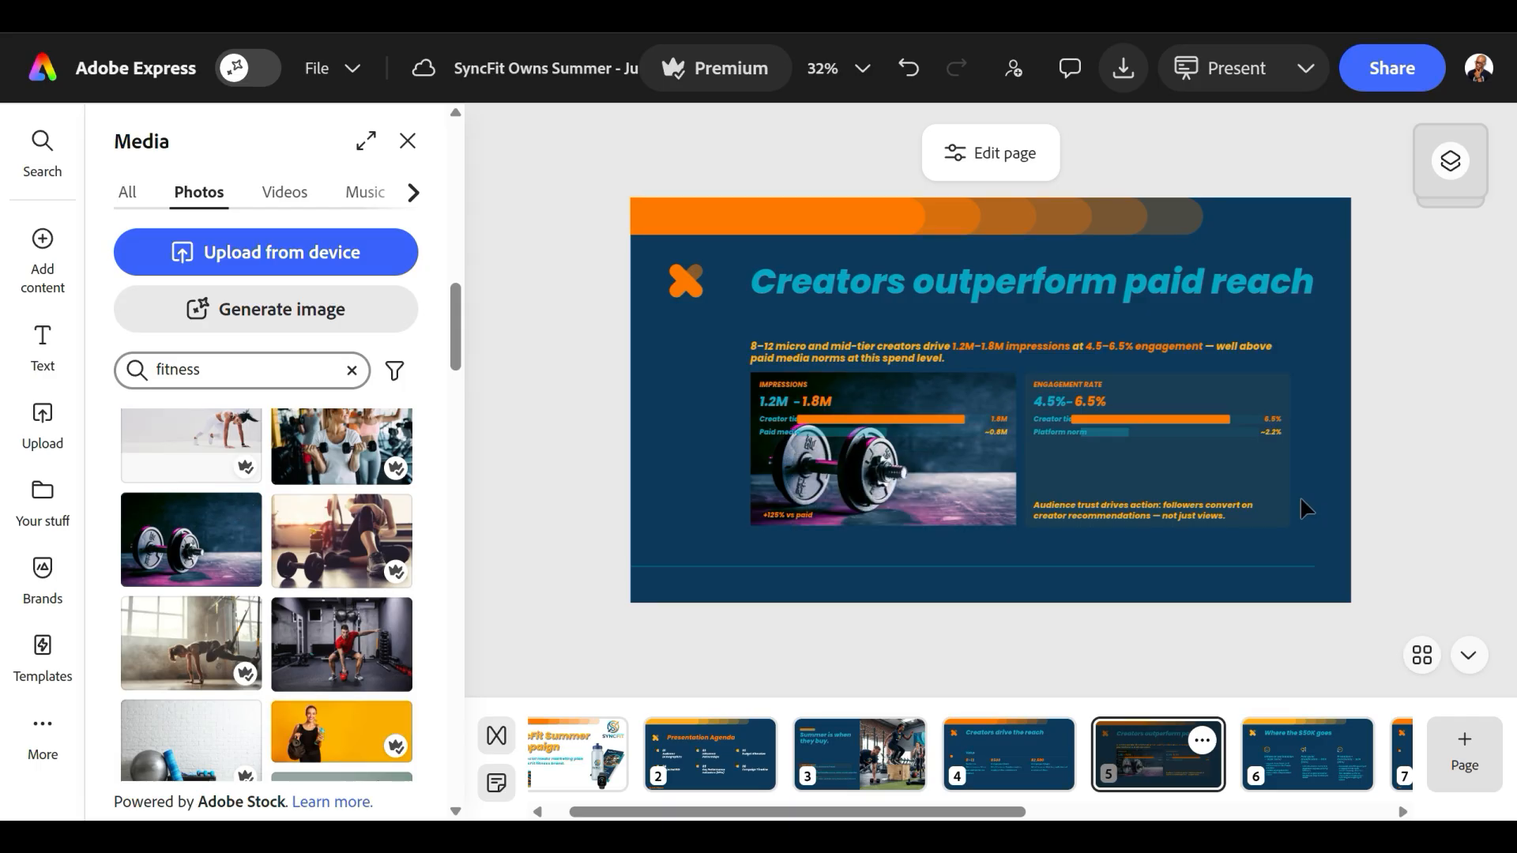
Flip the dumbbell photo horizontally.
{"action": "left_click", "coordinate": [913, 495]}
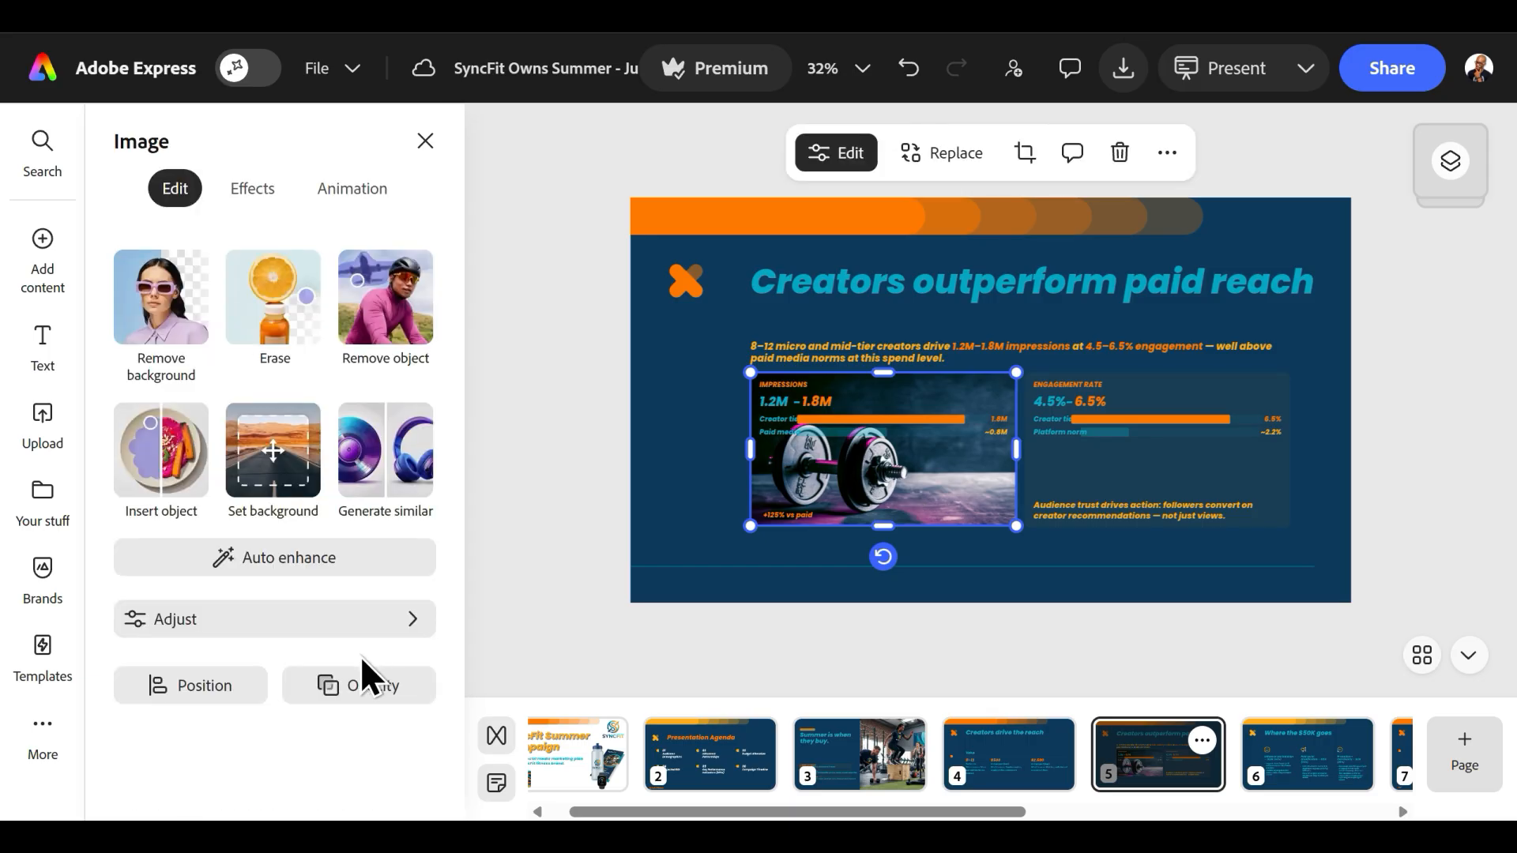
{"action": "left_click", "coordinate": [215, 684]}
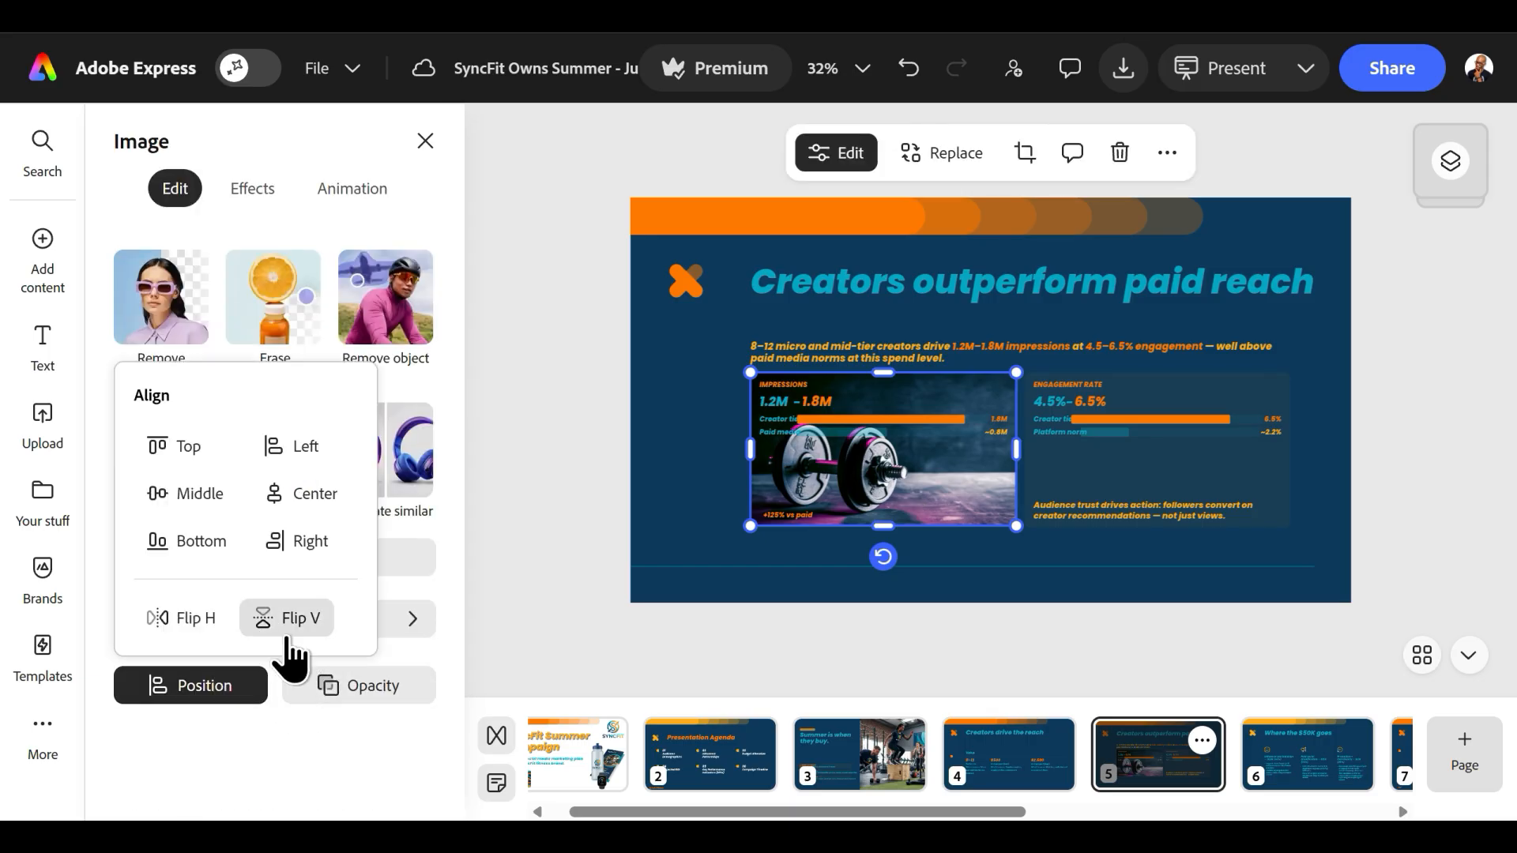
{"action": "left_click", "coordinate": [201, 619]}
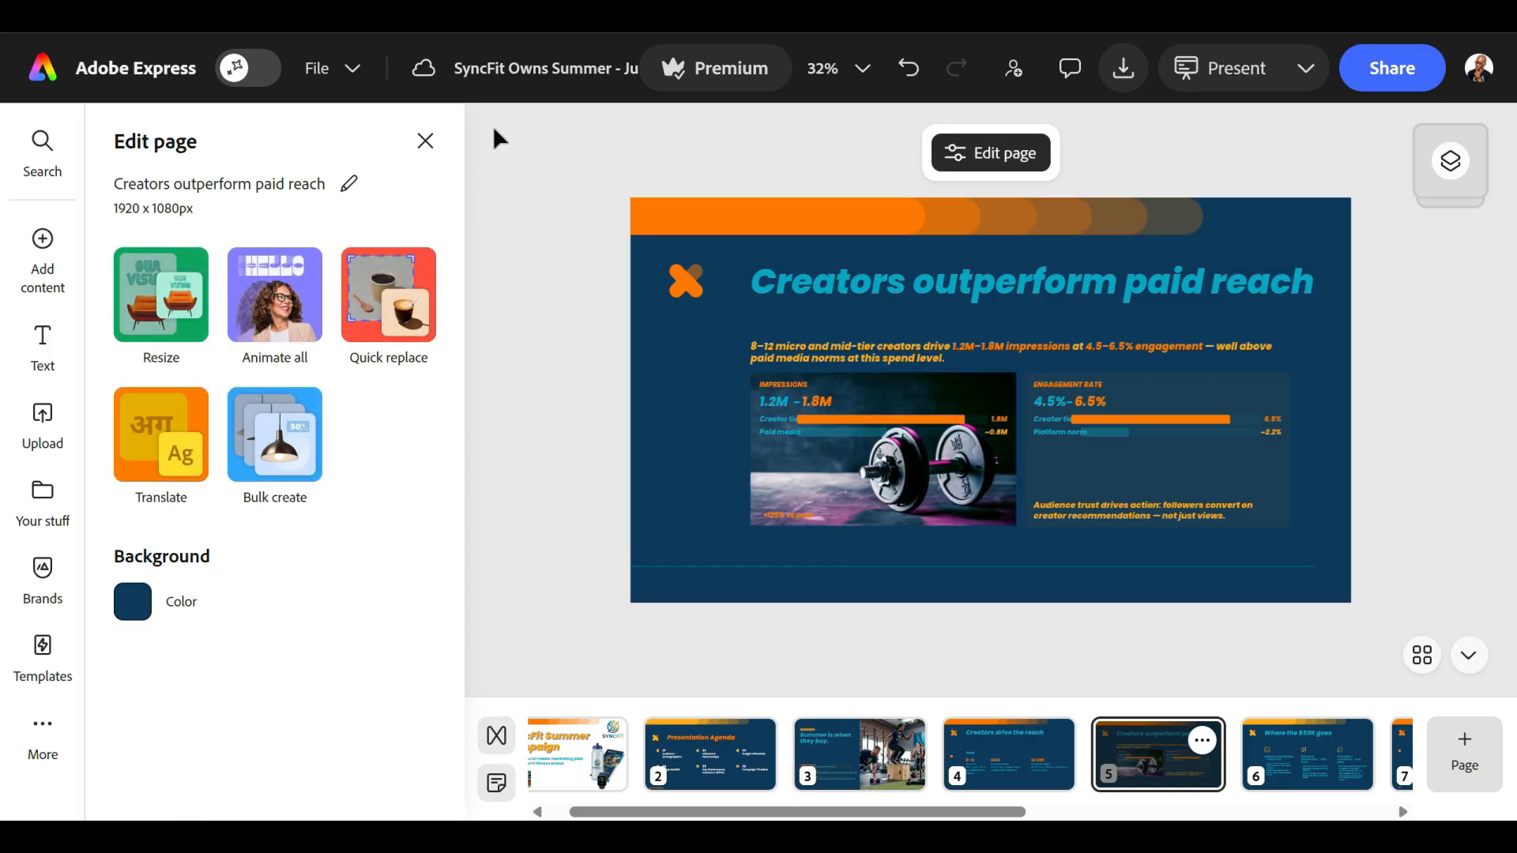
{"action": "left_click", "coordinate": [425, 141]}
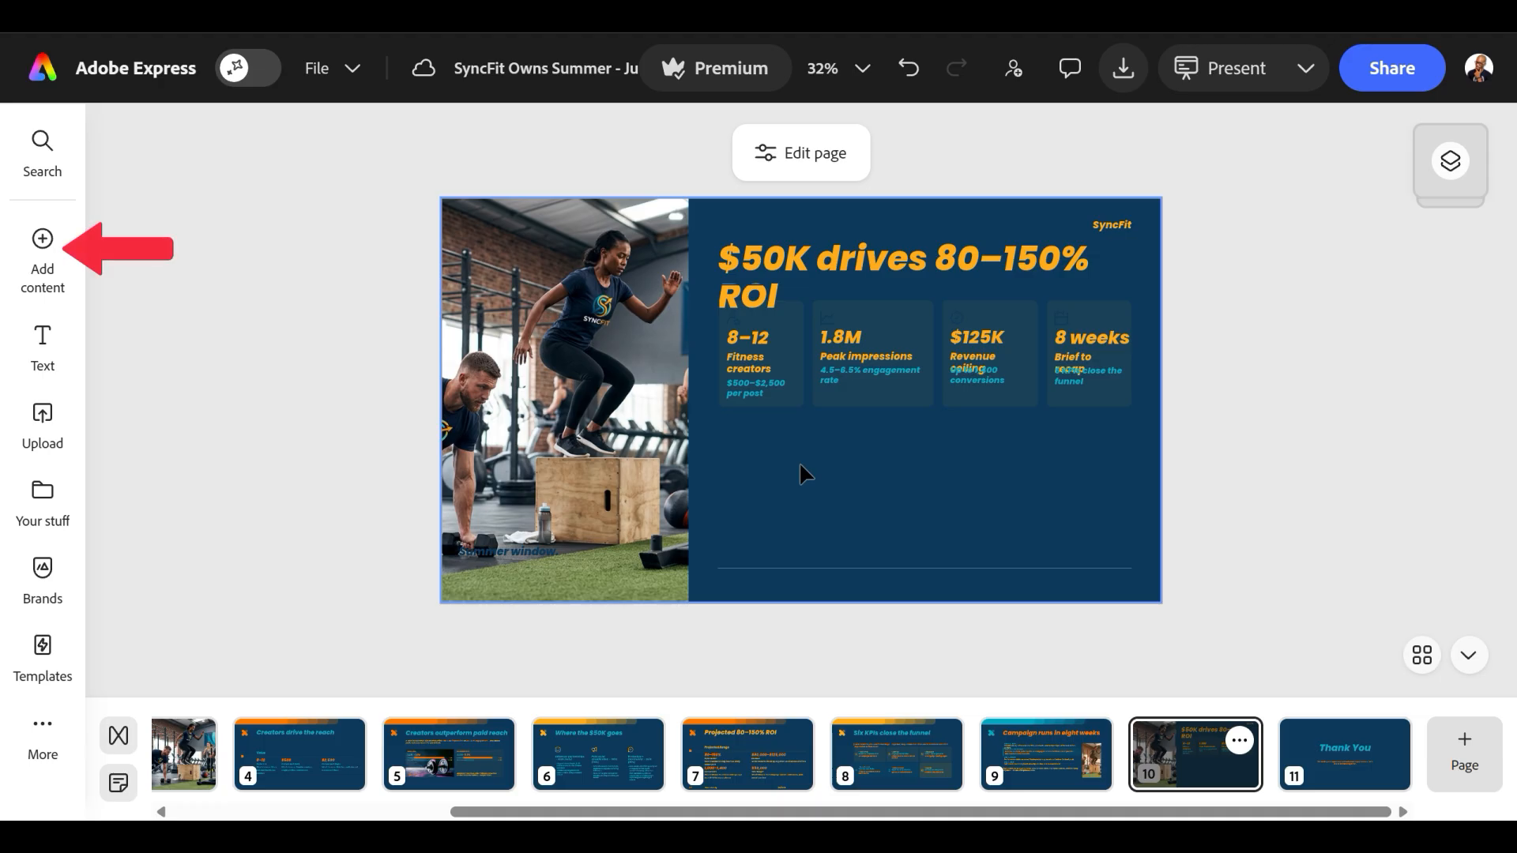
On the "$50K drives 80–150% ROI" slide, search the design assets for "fitness".
{"action": "left_click", "coordinate": [40, 261]}
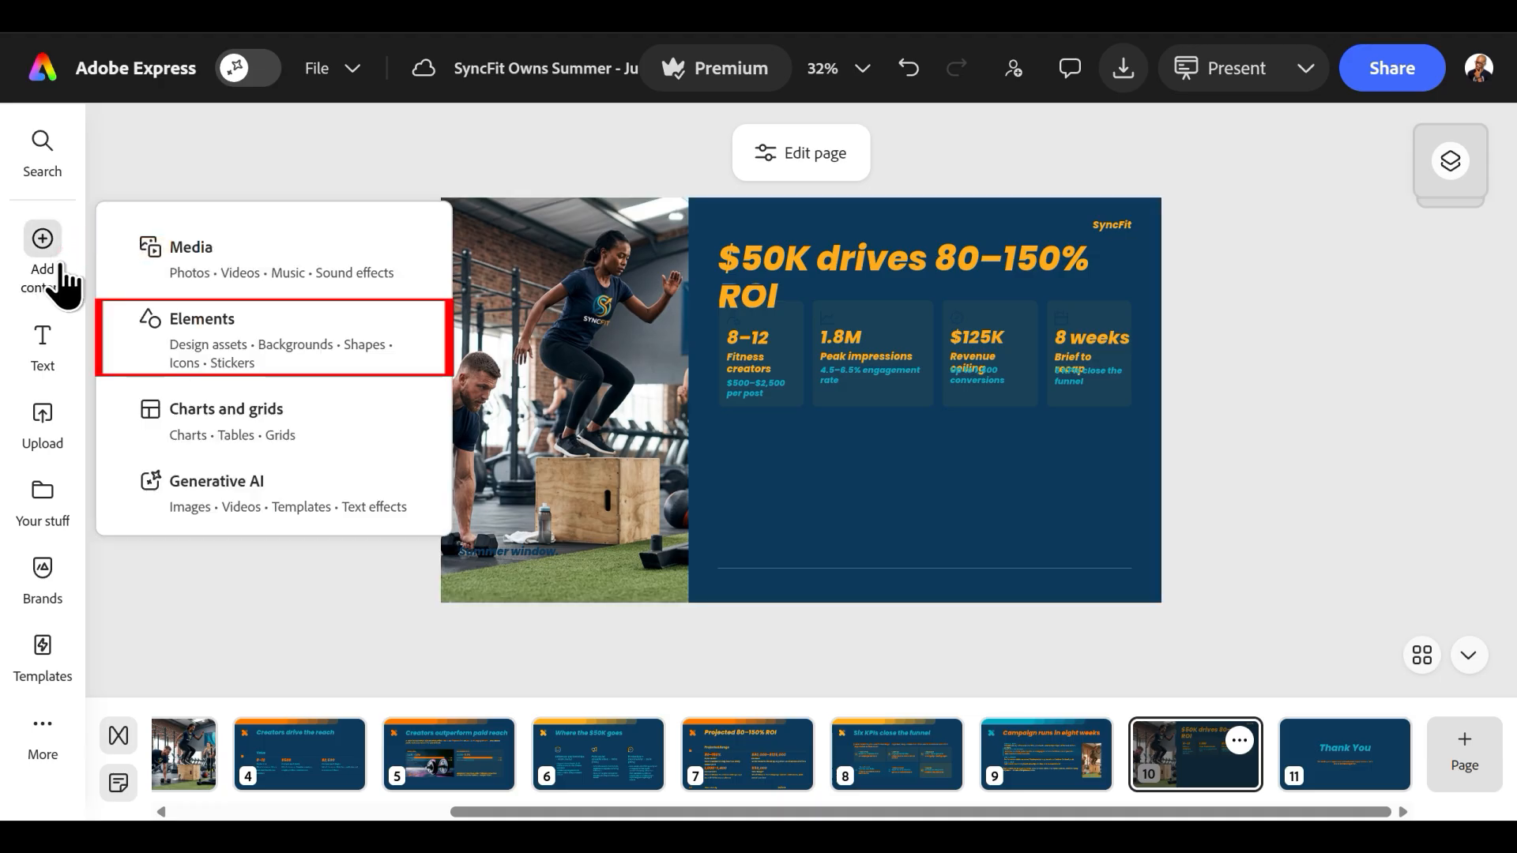
{"action": "left_click", "coordinate": [244, 345]}
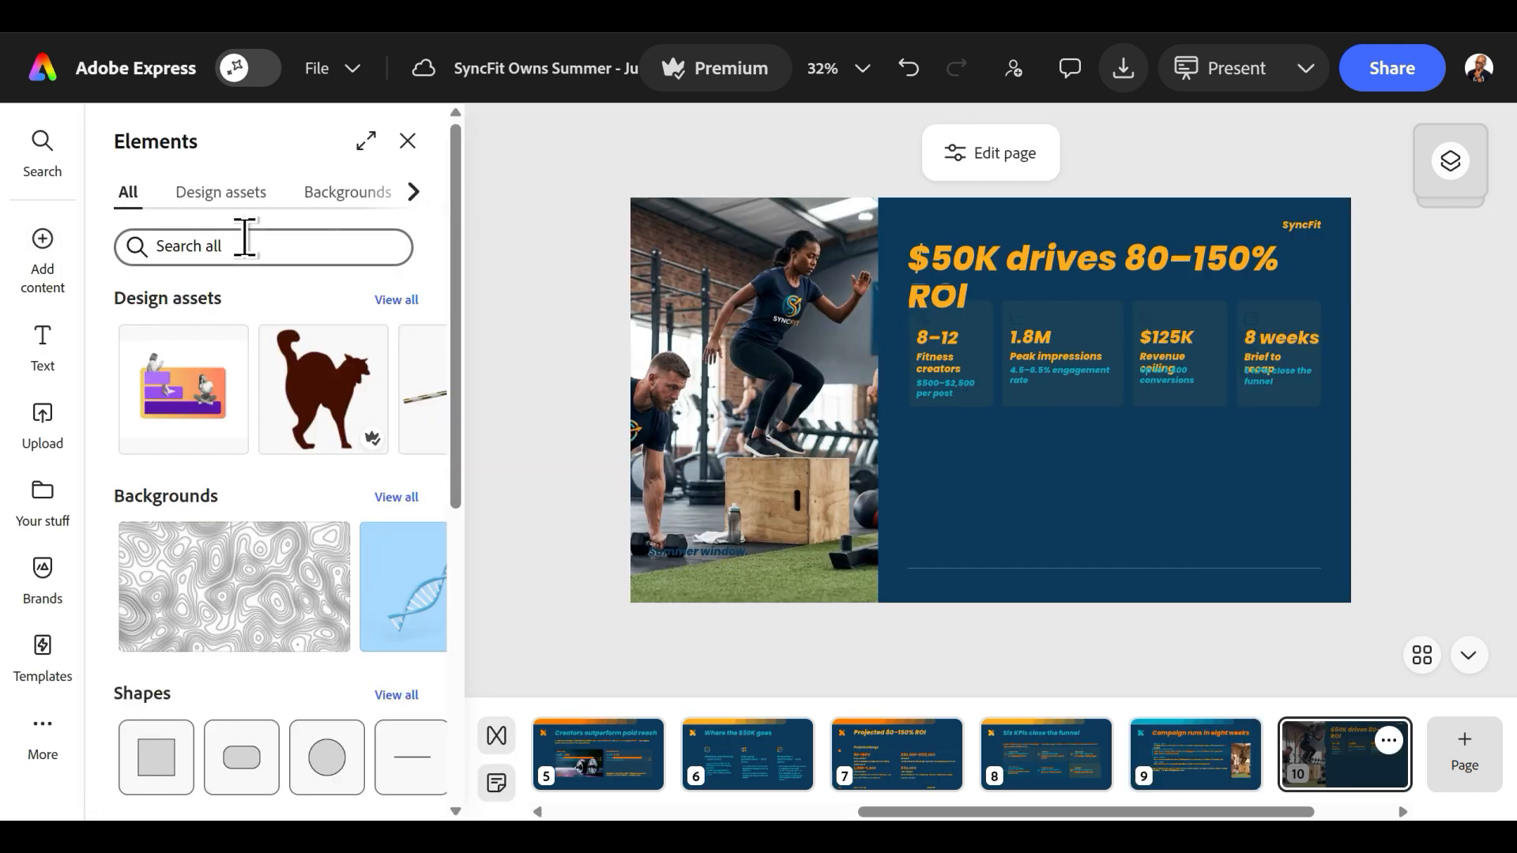
{"action": "left_click", "coordinate": [221, 196]}
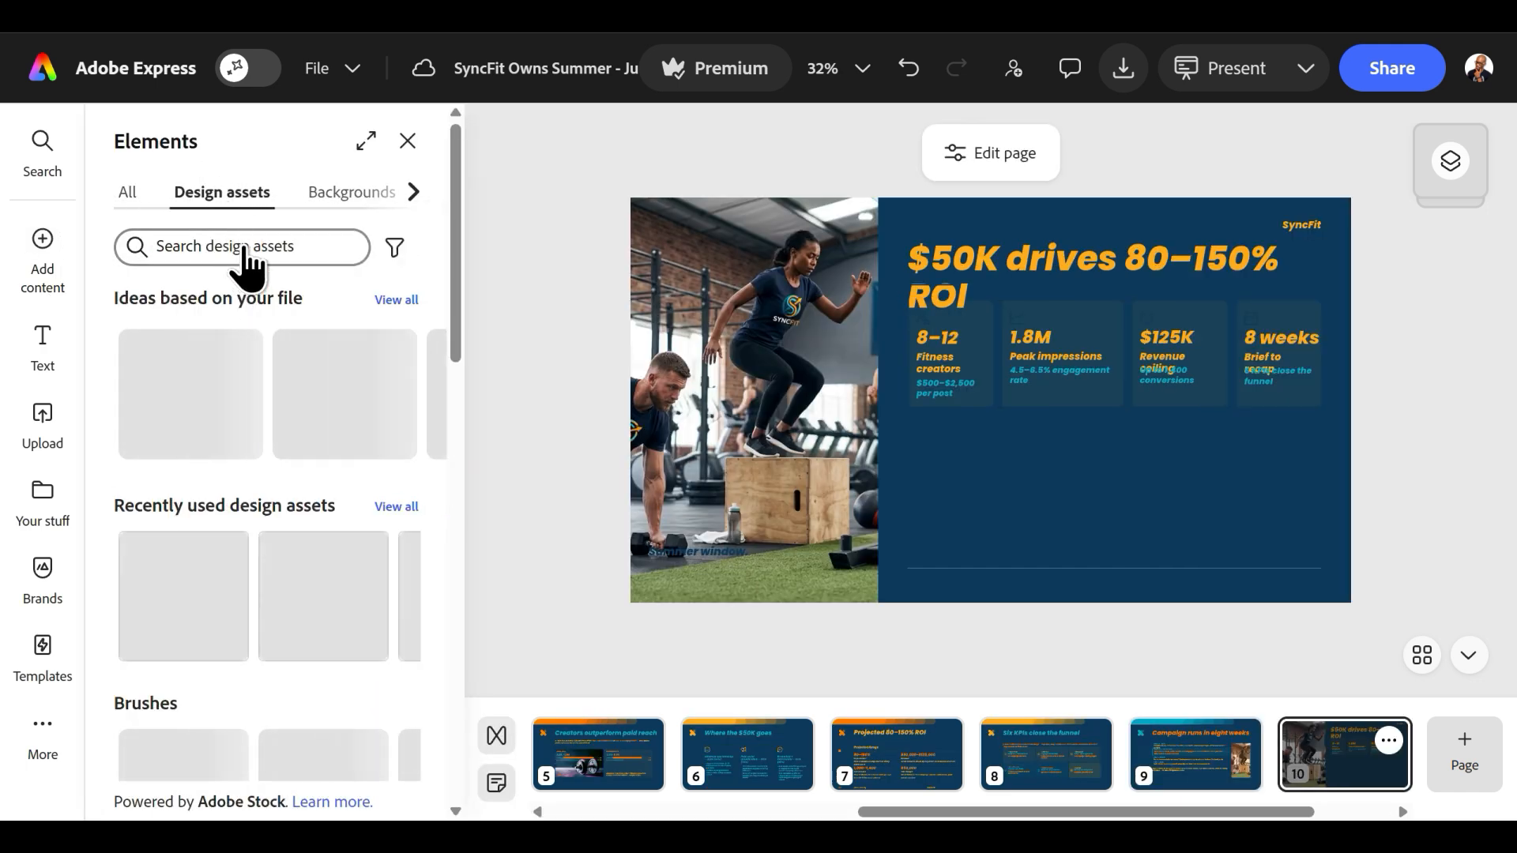
{"action": "left_click", "coordinate": [244, 253]}
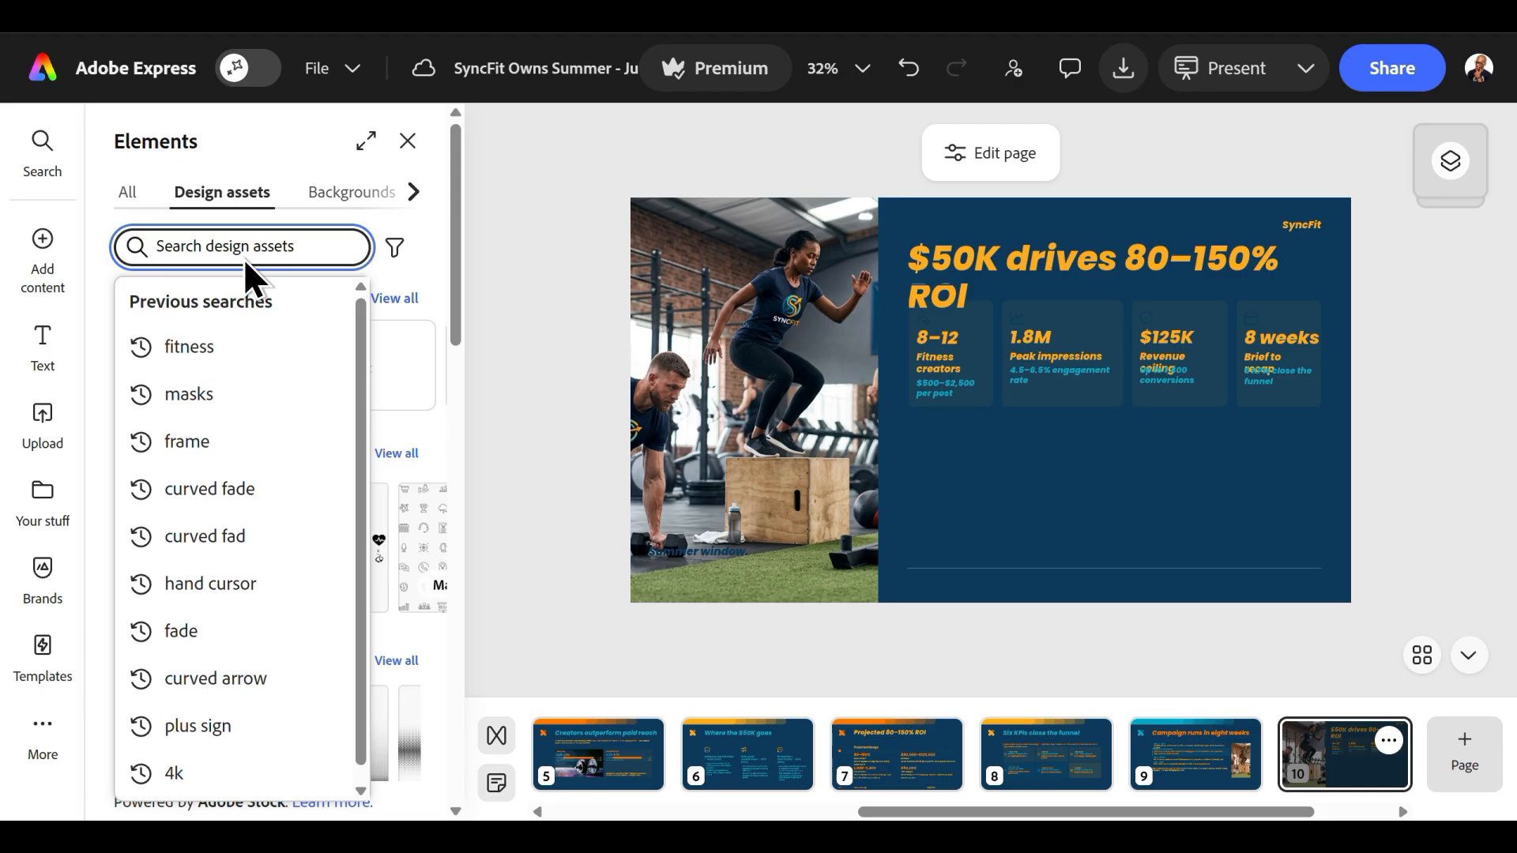
{"action": "type", "text": "fitness"}
{"action": "key", "text": "Return"}
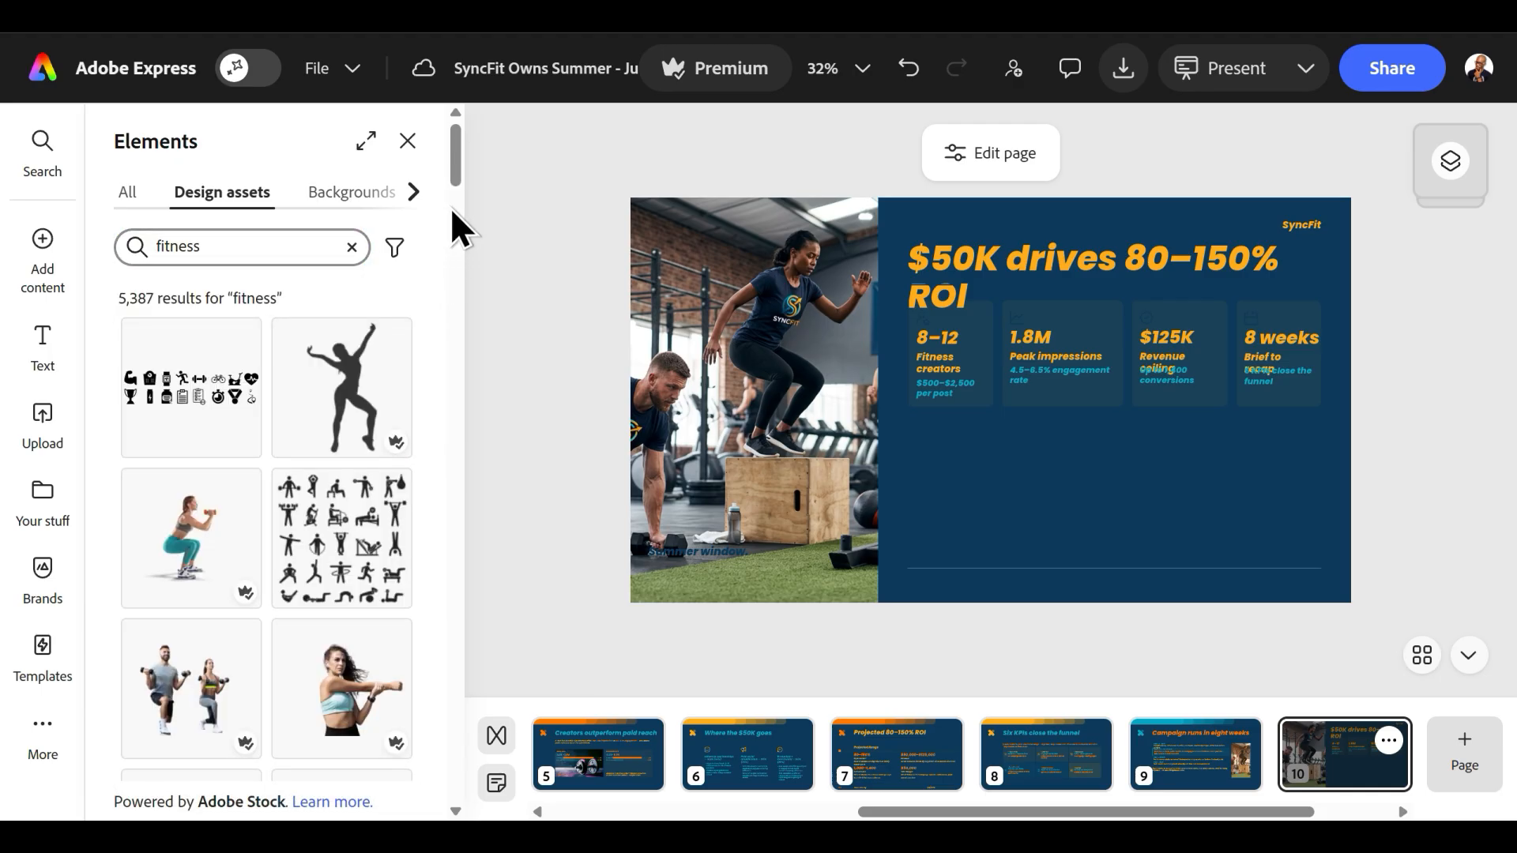
Add the cutouts of the lunging man in a red shirt and the woman stretching her arm to the ROI slide.
{"action": "left_click_drag", "start_coordinate": [457, 172], "coordinate": [491, 559]}
{"action": "left_click_drag", "start_coordinate": [191, 431], "coordinate": [957, 353]}
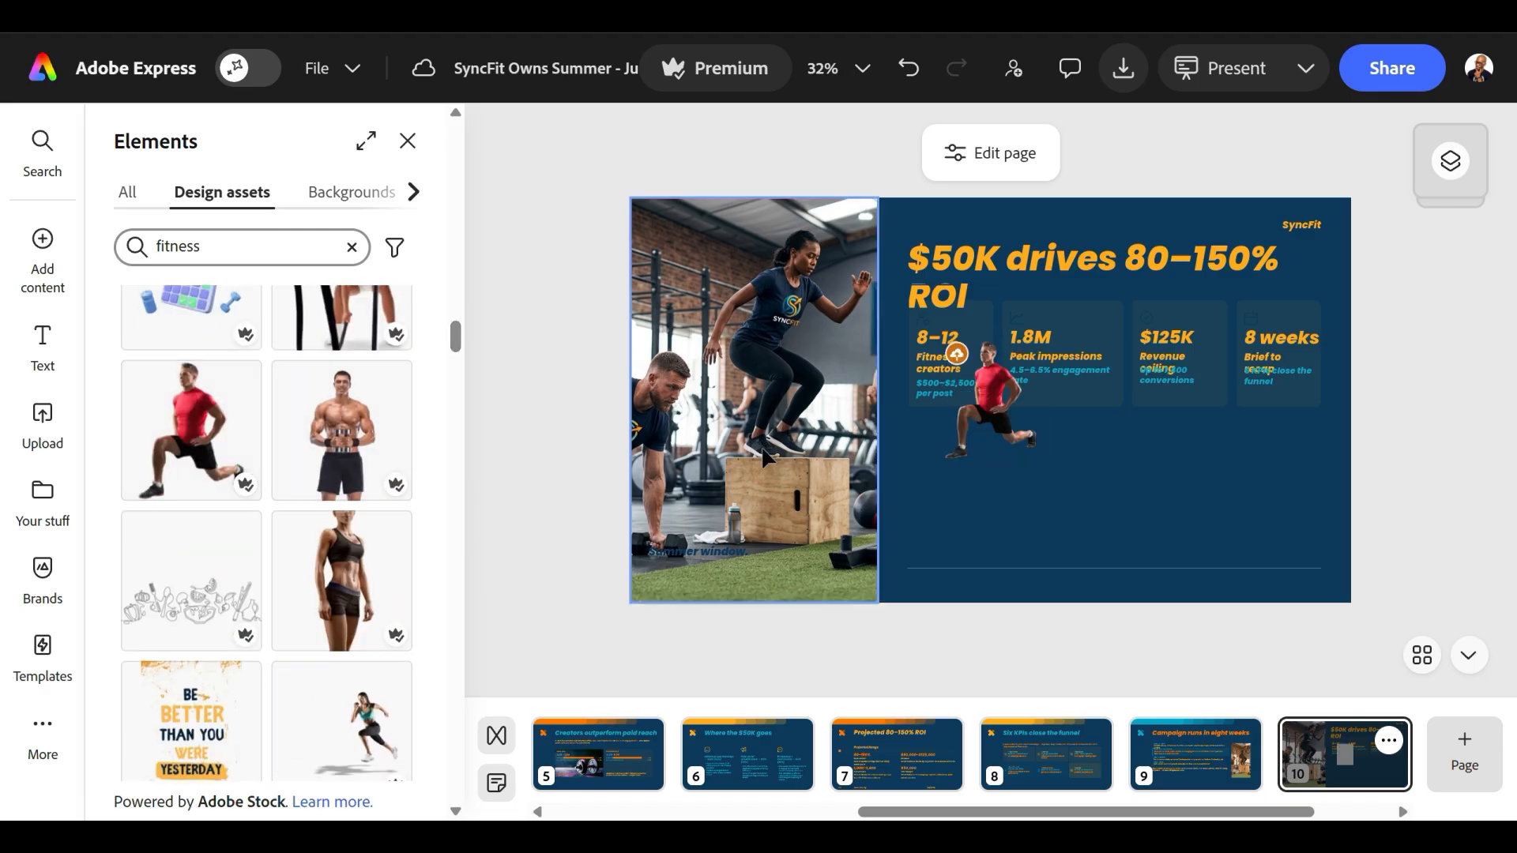
{"action": "left_click", "coordinate": [372, 569]}
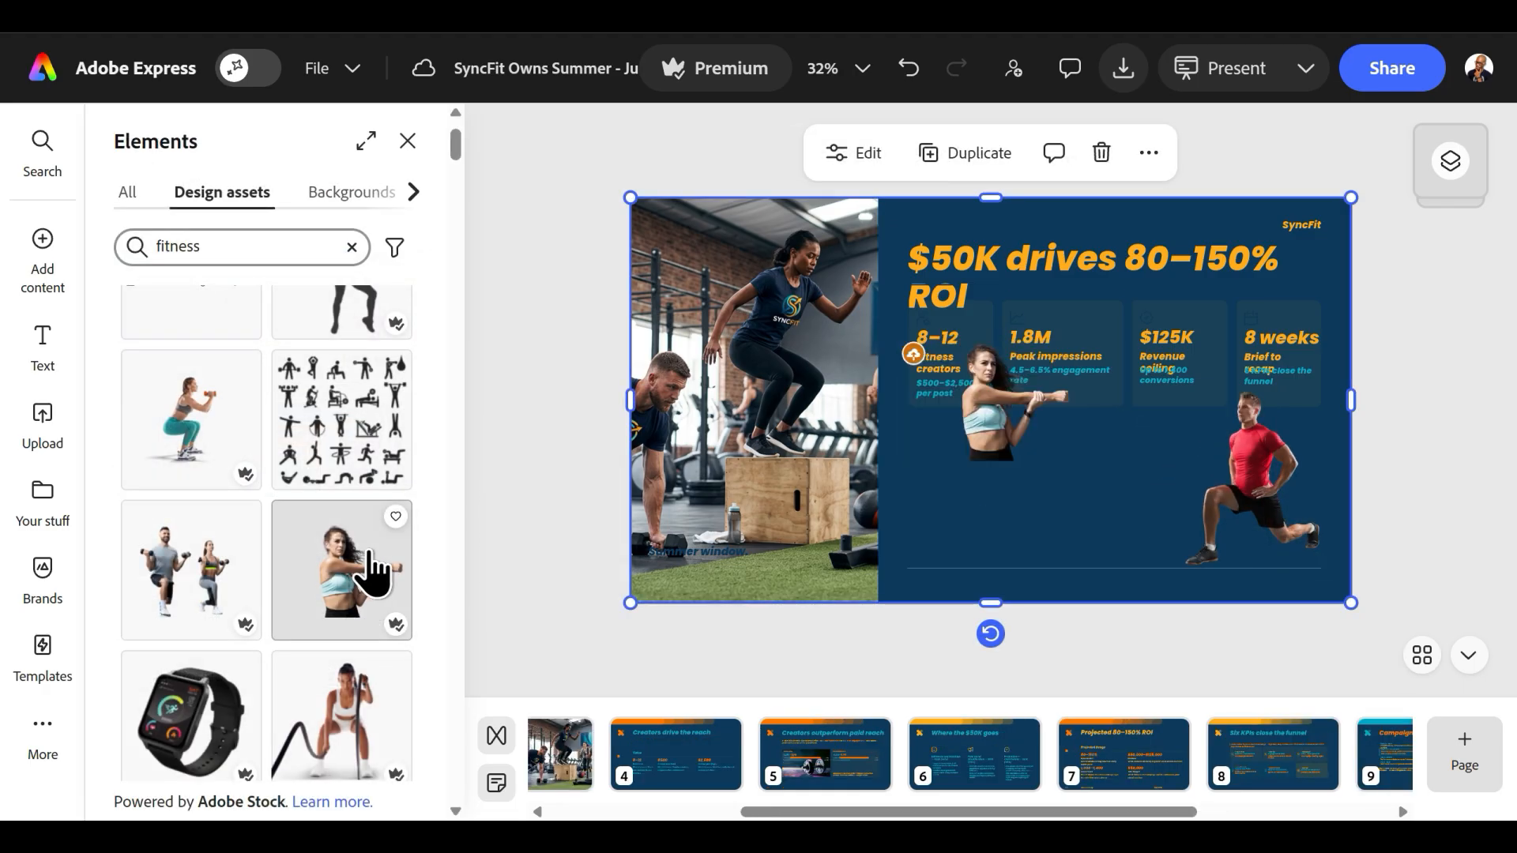
Enlarge the stretching woman and arrange her beside the lunging man in the empty blue area below the stat boxes.
{"action": "left_click_drag", "start_coordinate": [1000, 407], "coordinate": [968, 518]}
{"action": "left_click_drag", "start_coordinate": [1048, 452], "coordinate": [1140, 389]}
{"action": "left_click_drag", "start_coordinate": [1019, 482], "coordinate": [973, 513]}
{"action": "left_click_drag", "start_coordinate": [1092, 418], "coordinate": [1167, 371]}
{"action": "left_click", "coordinate": [1248, 474]}
{"action": "mouse_move", "coordinate": [1169, 602]}
{"action": "left_mouse_down"}
{"action": "mouse_move", "coordinate": [1153, 609]}
{"action": "mouse_move", "coordinate": [1168, 604]}
{"action": "left_mouse_up"}
{"action": "left_click", "coordinate": [1379, 470]}
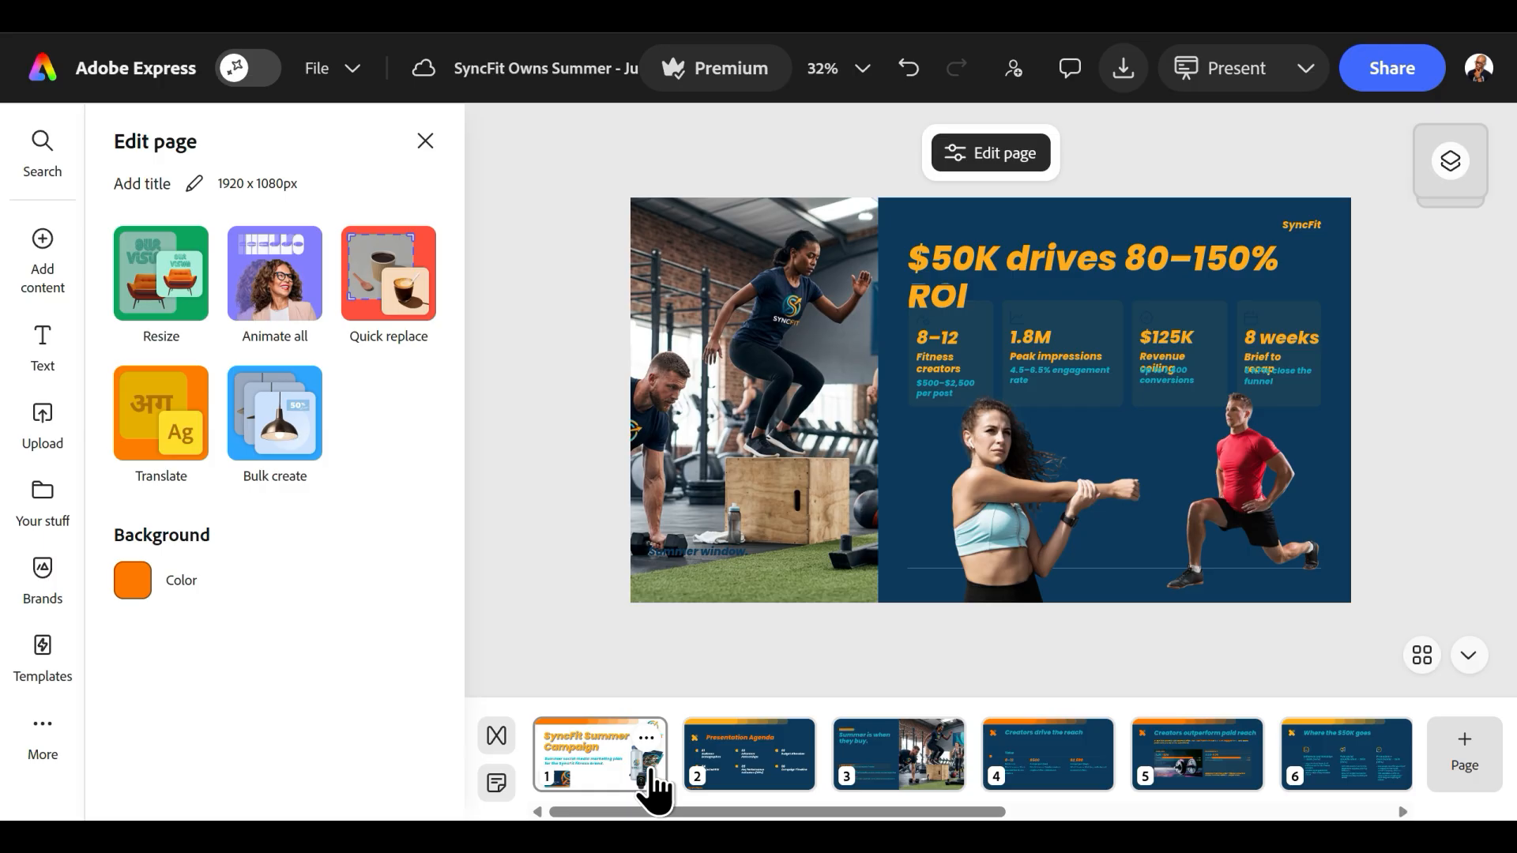
Go to the cover slide and open the animation options for all of its content.
{"action": "left_click", "coordinate": [620, 786]}
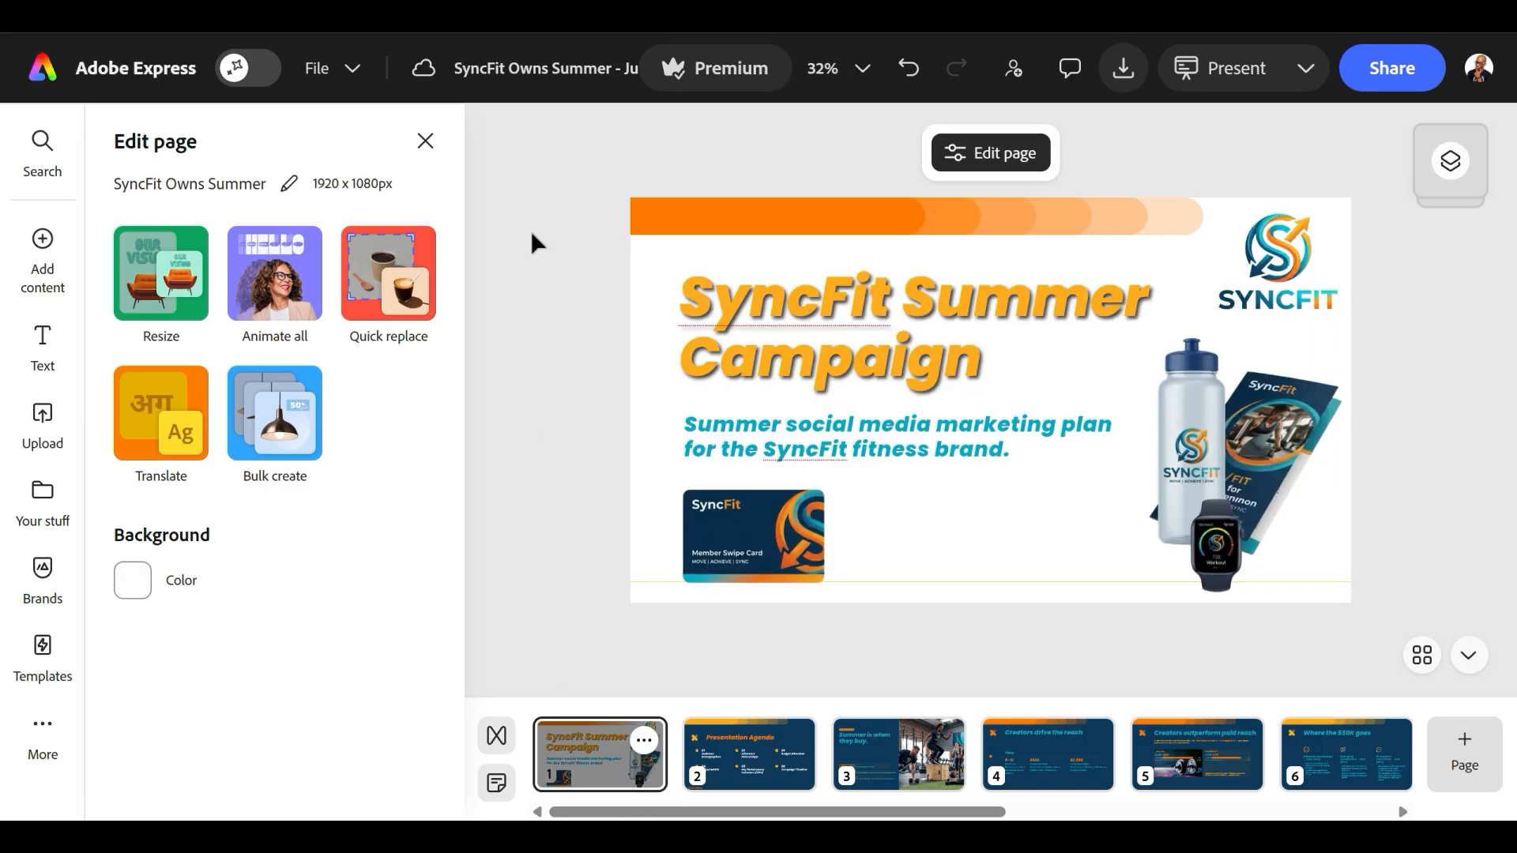
{"action": "left_click", "coordinate": [425, 143]}
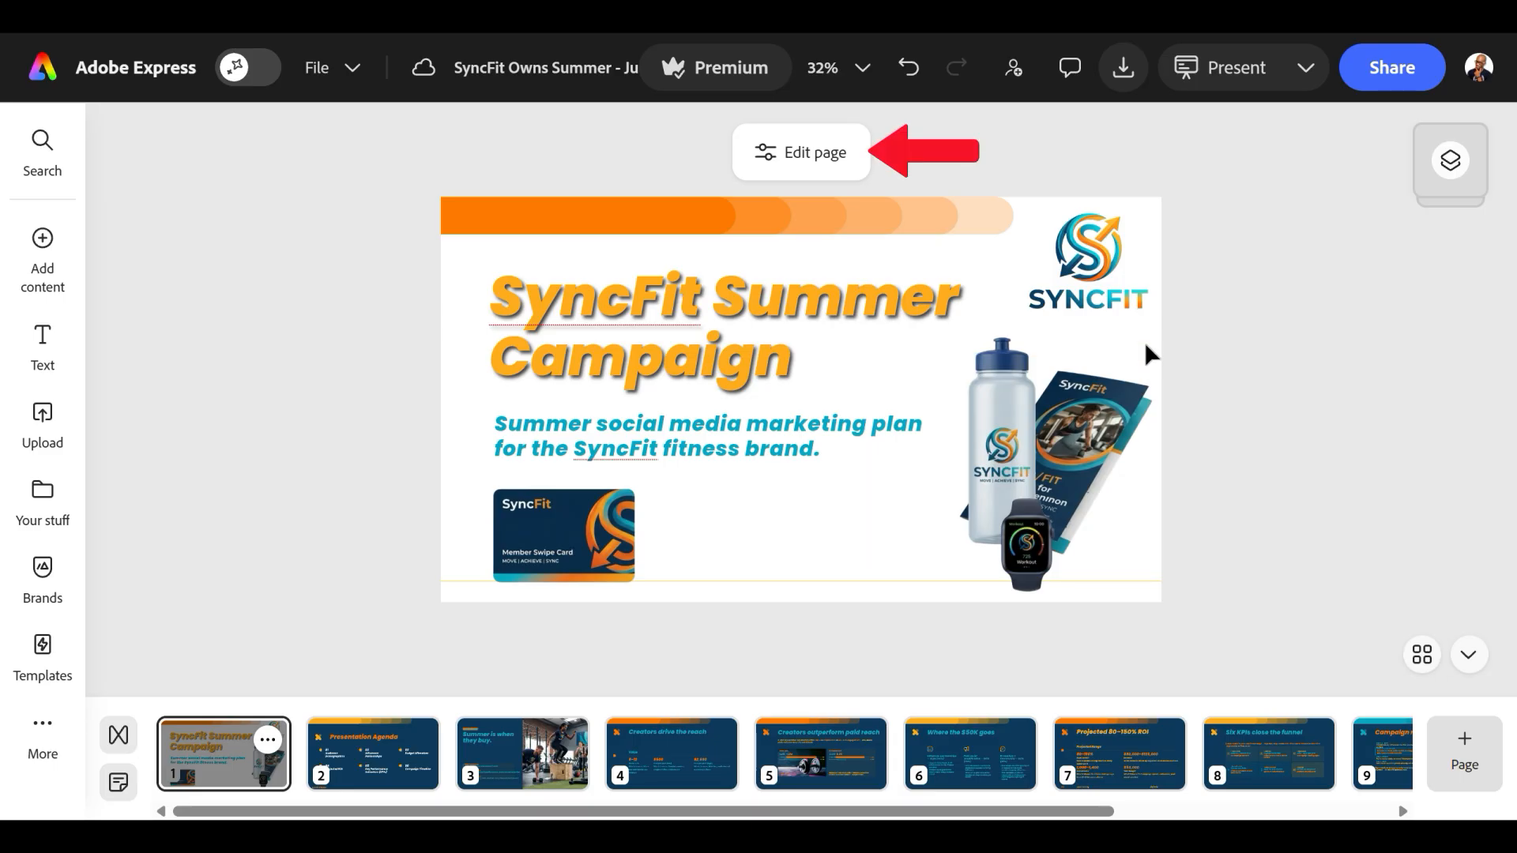
{"action": "left_click", "coordinate": [822, 158]}
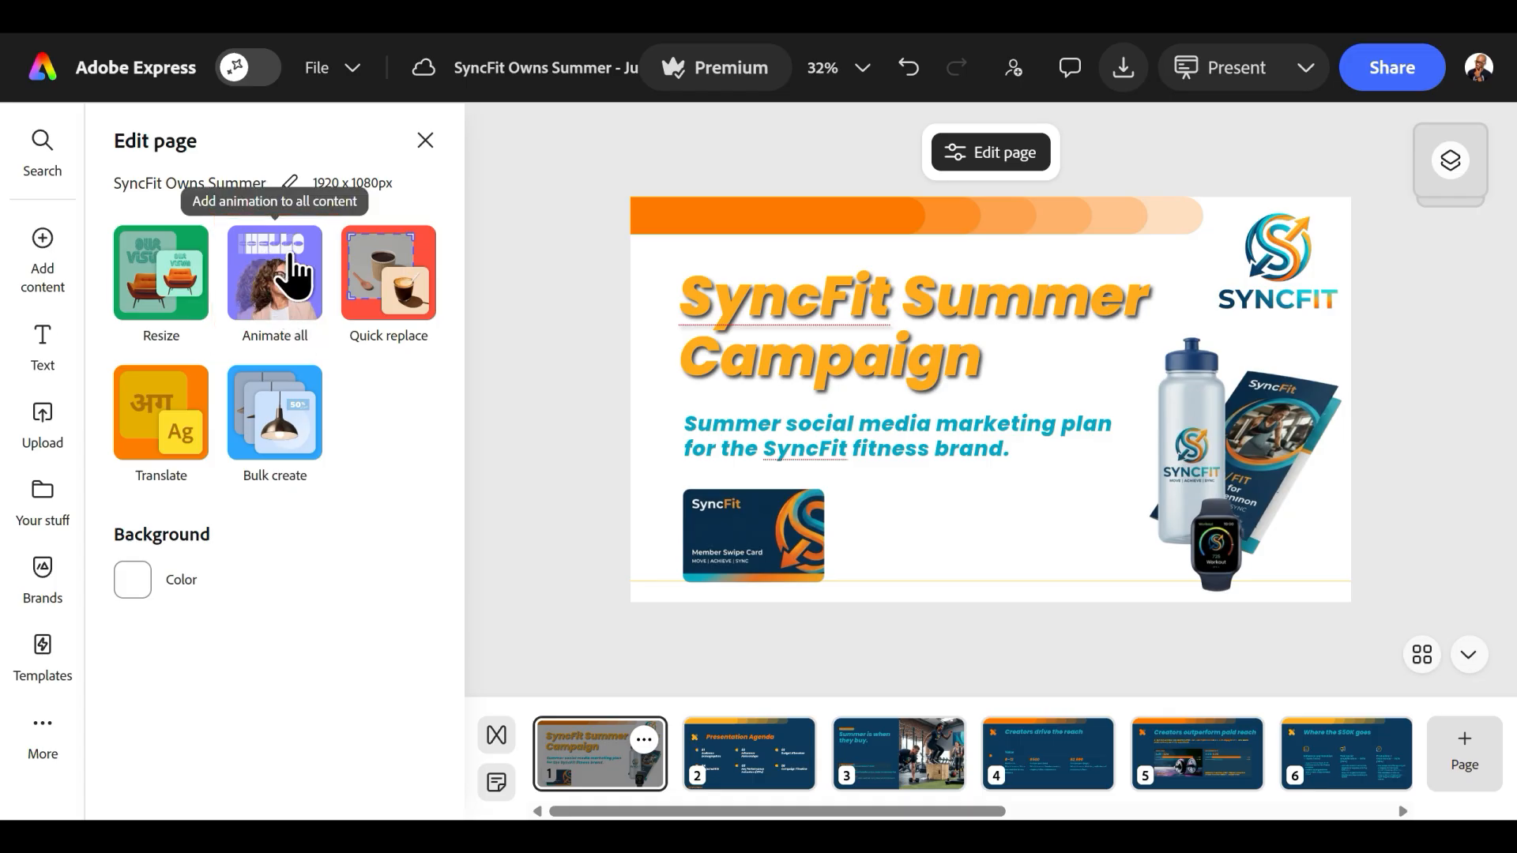
{"action": "left_click", "coordinate": [254, 277]}
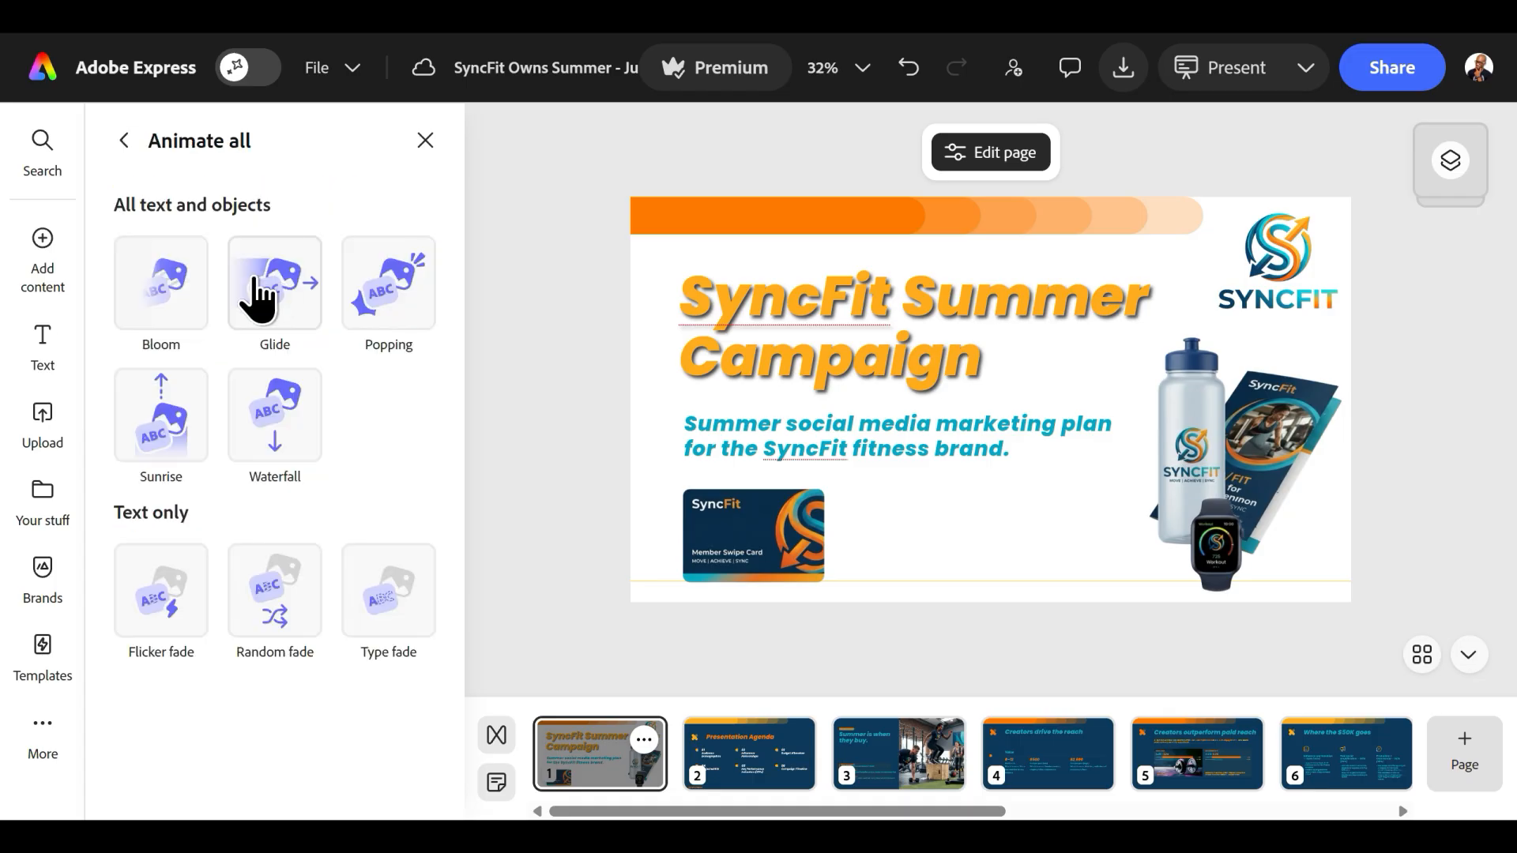
Try the Bloom, Glide, Popping, Sunrise and Waterfall animations on all cover text and objects.
{"action": "left_click", "coordinate": [163, 304]}
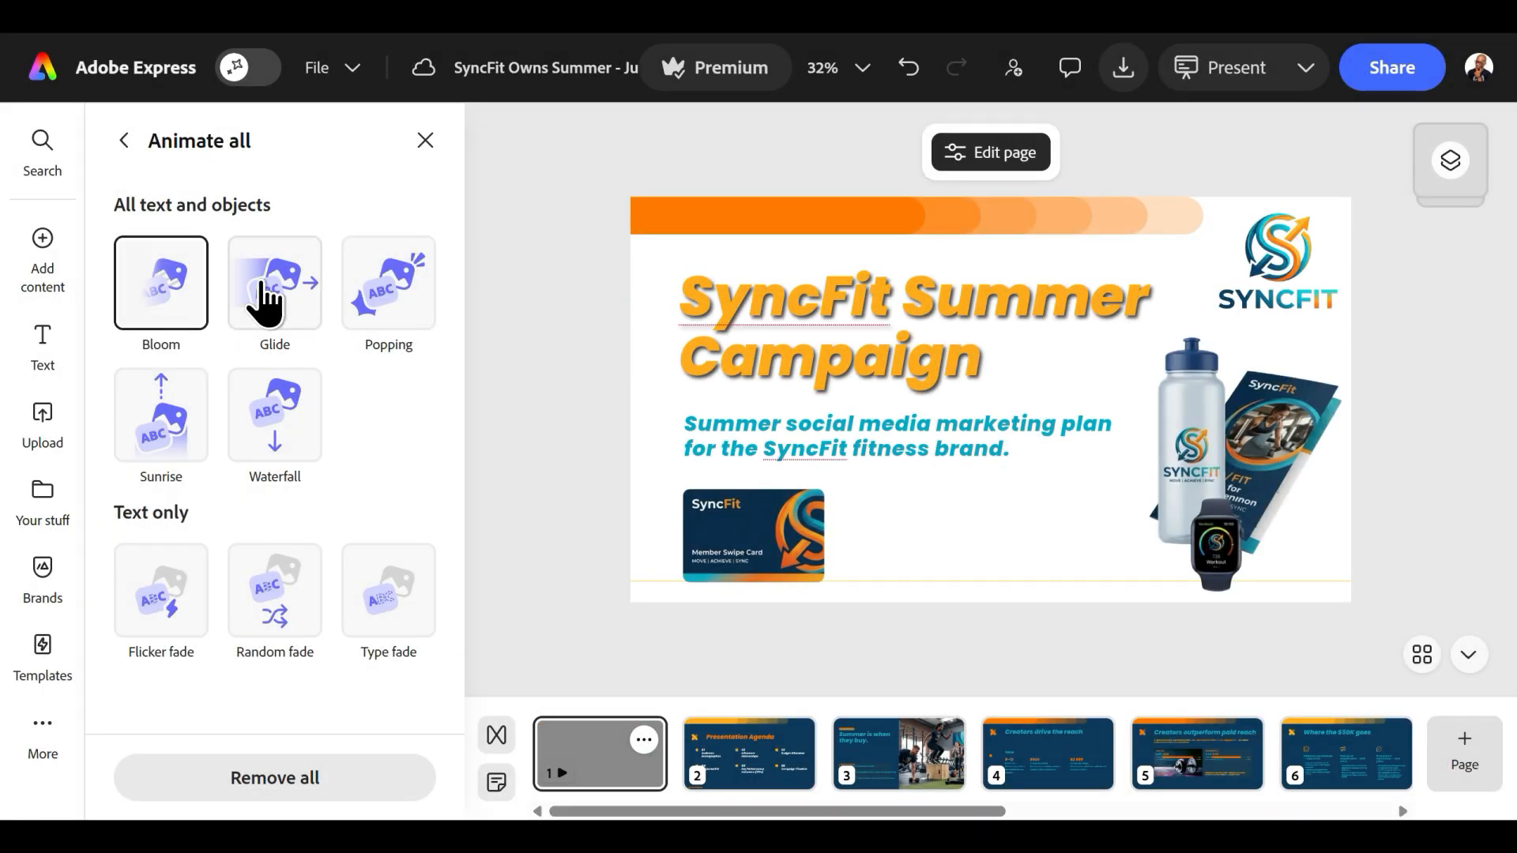
{"action": "left_click", "coordinate": [275, 304]}
{"action": "left_click", "coordinate": [384, 303]}
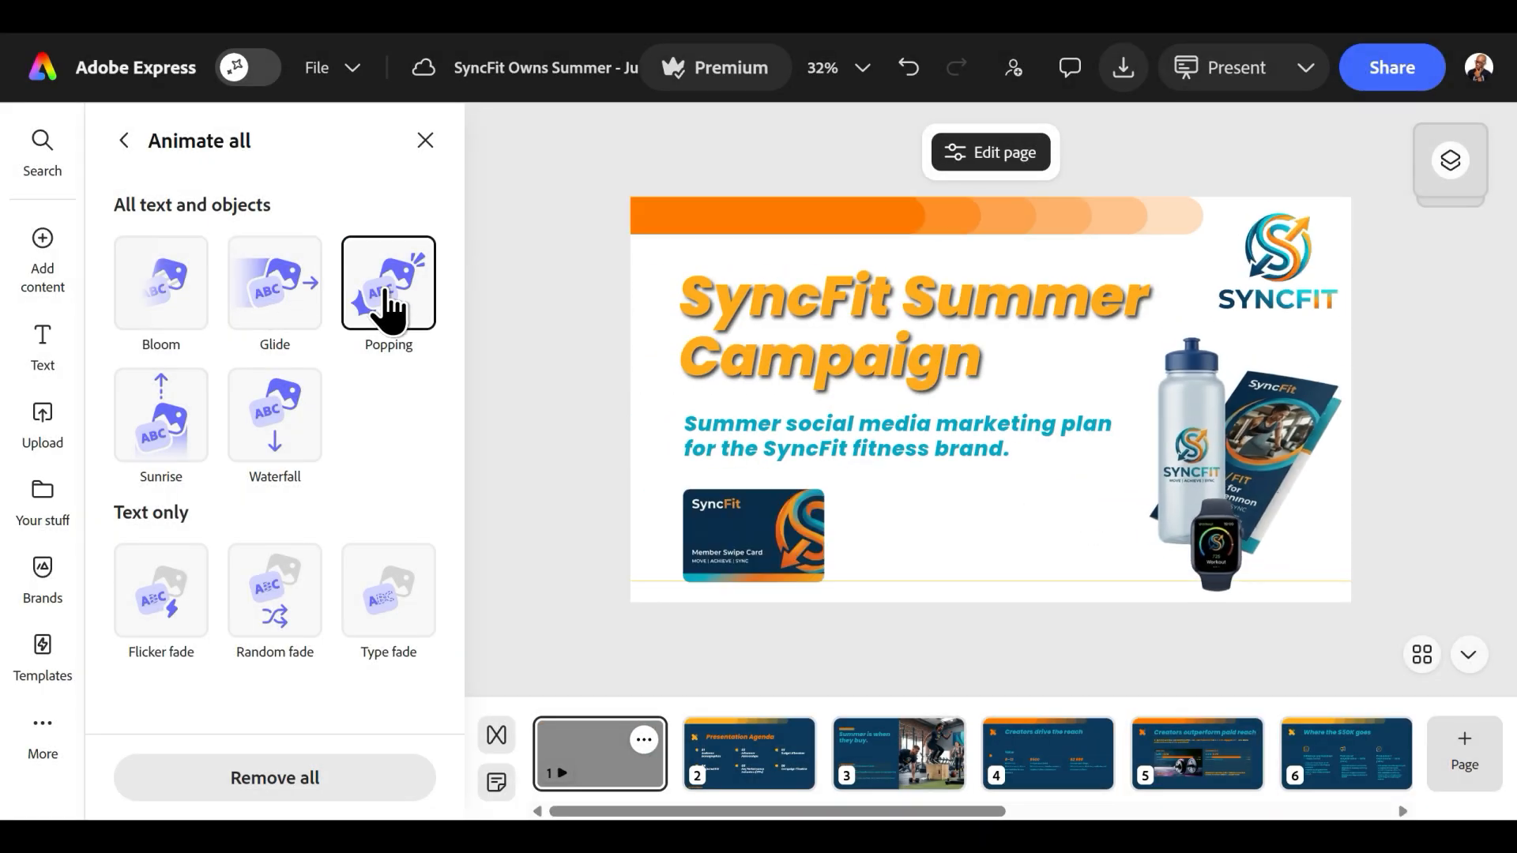
{"action": "left_click", "coordinate": [169, 438]}
{"action": "left_click", "coordinate": [290, 422]}
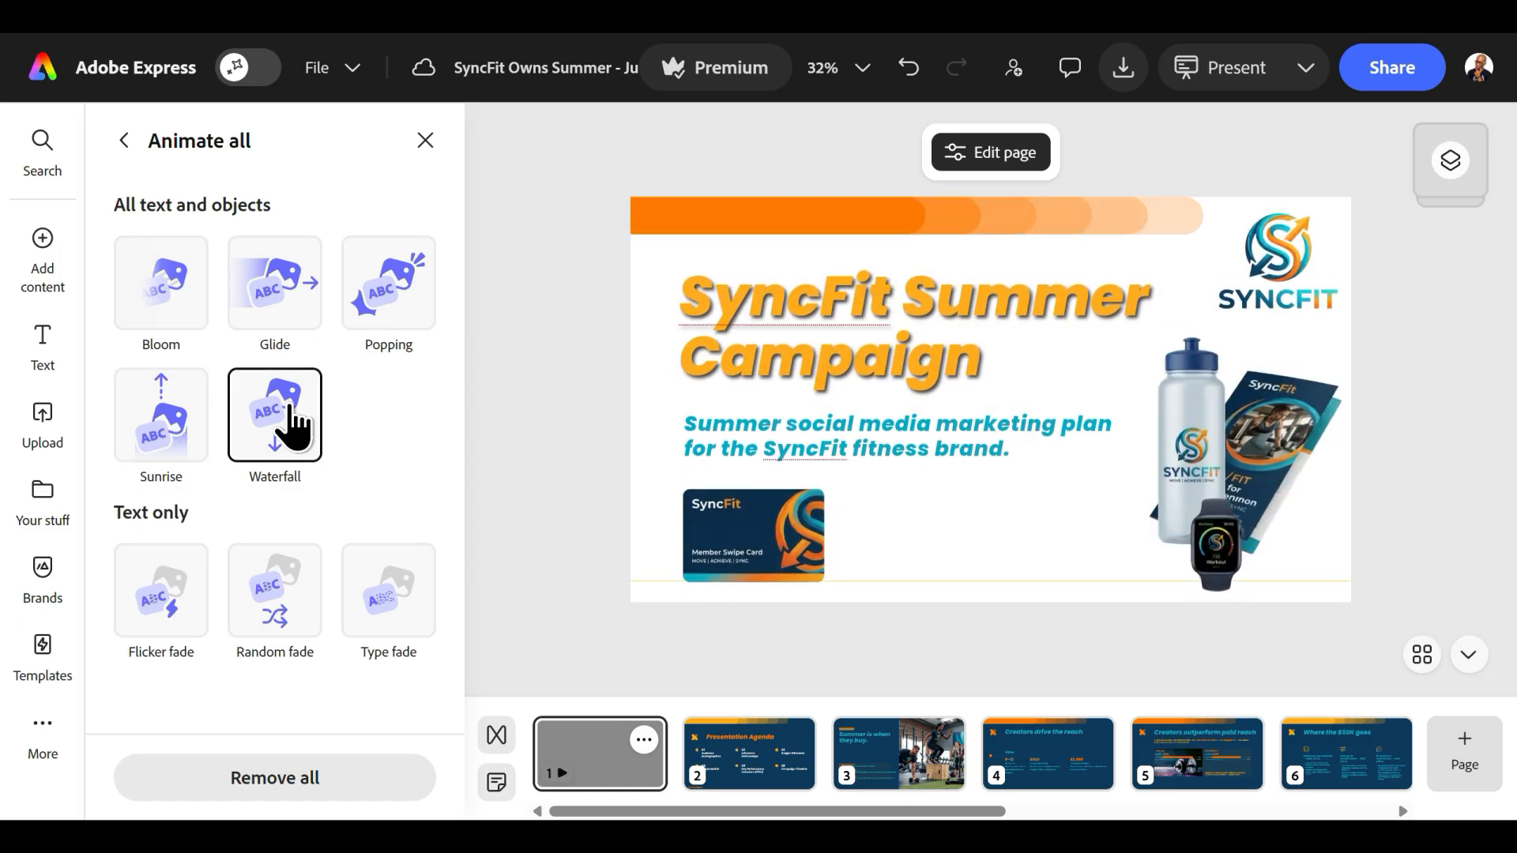
Animate all text and objects on the cover slide with the Popping effect.
{"action": "left_click", "coordinate": [415, 316]}
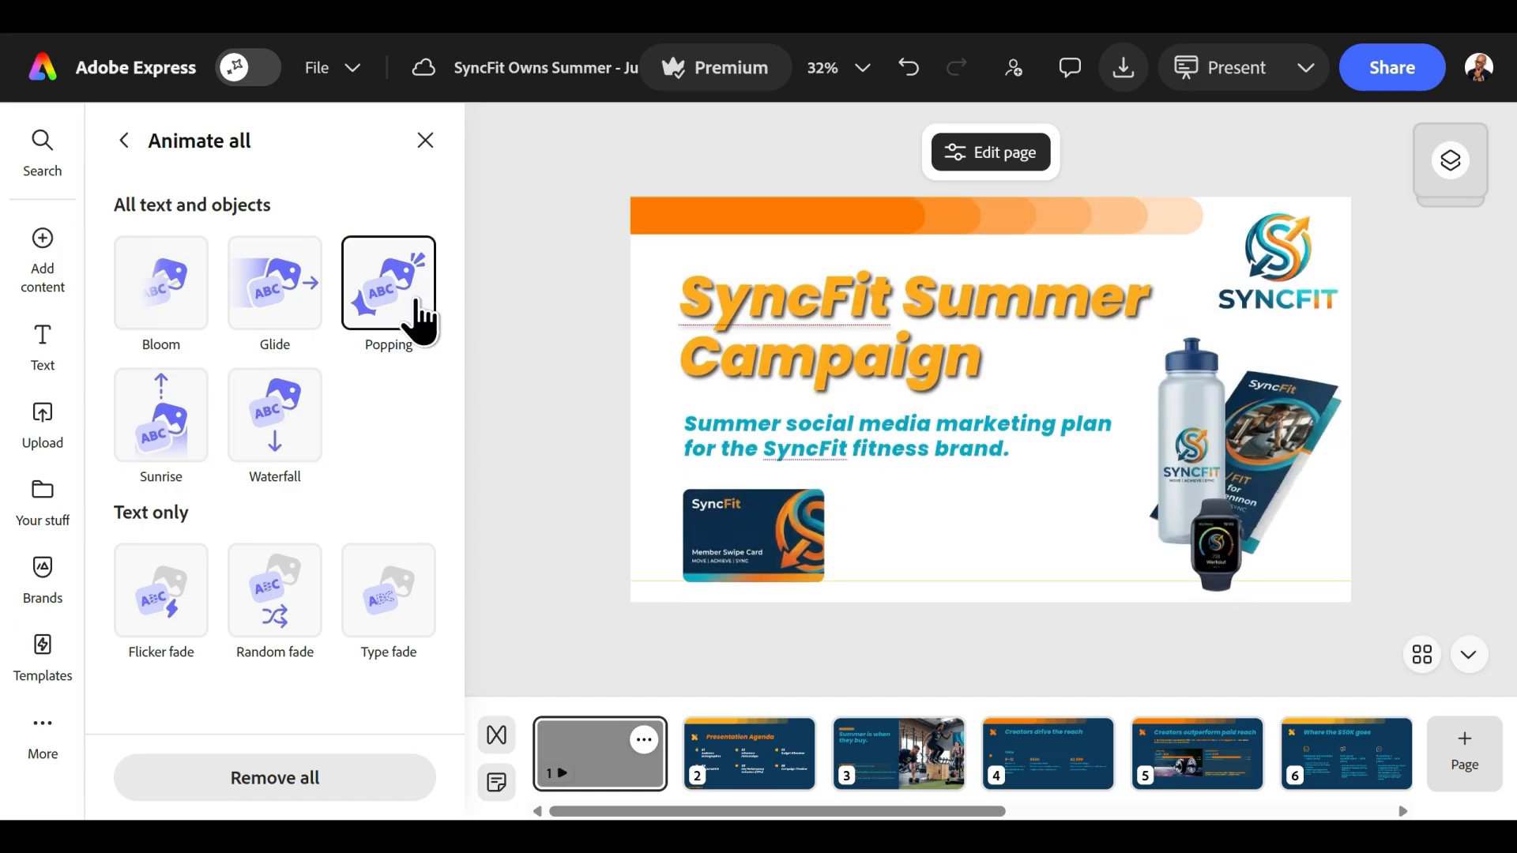
{"action": "left_click", "coordinate": [424, 140]}
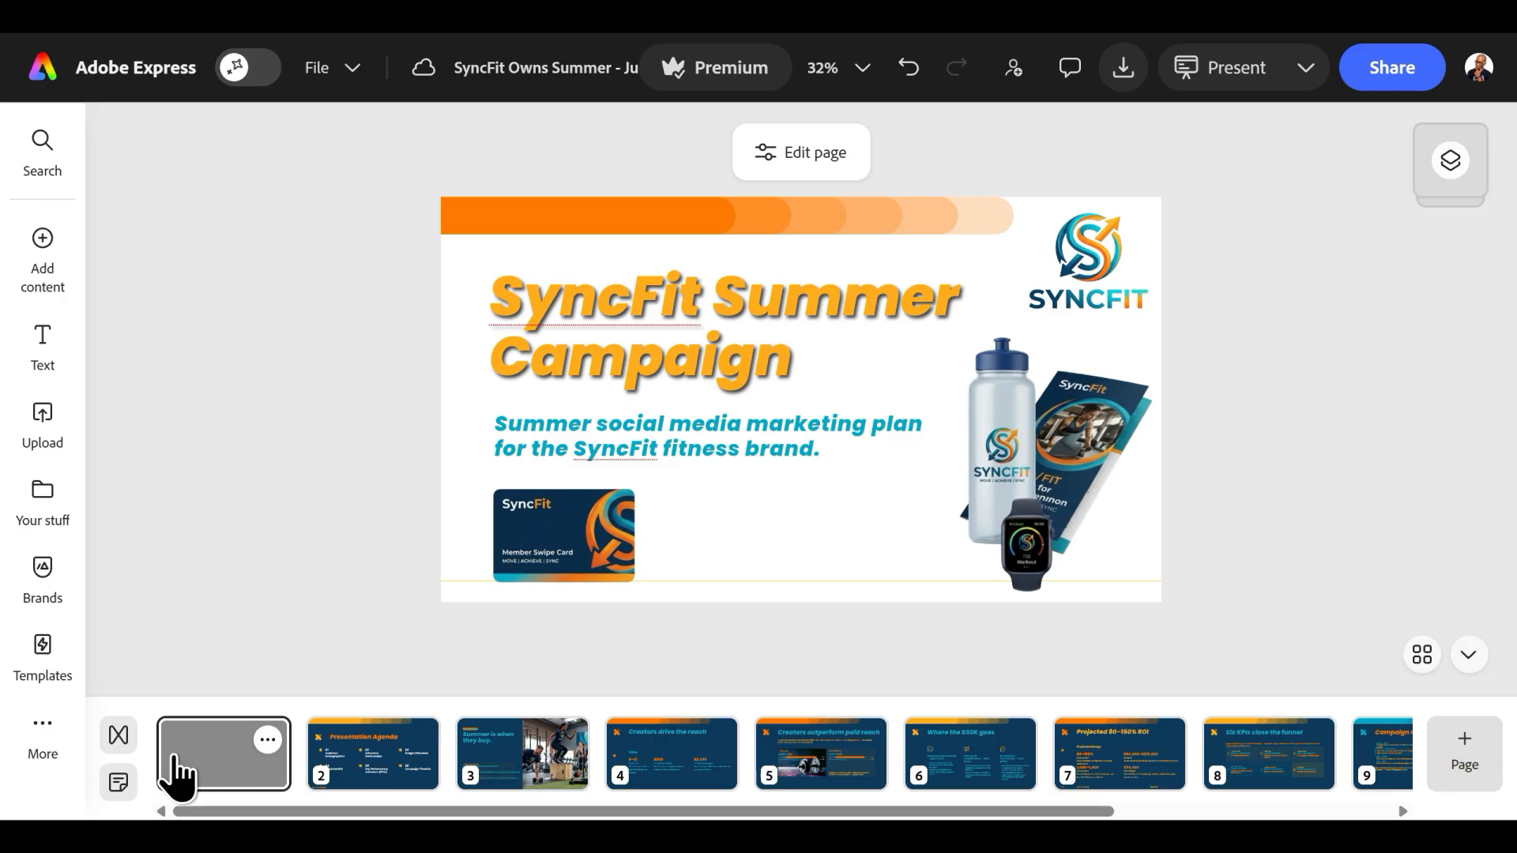
Choose the Wipe page transition after trying Dissolve and Push, and apply it to all pages.
{"action": "left_click", "coordinate": [118, 736]}
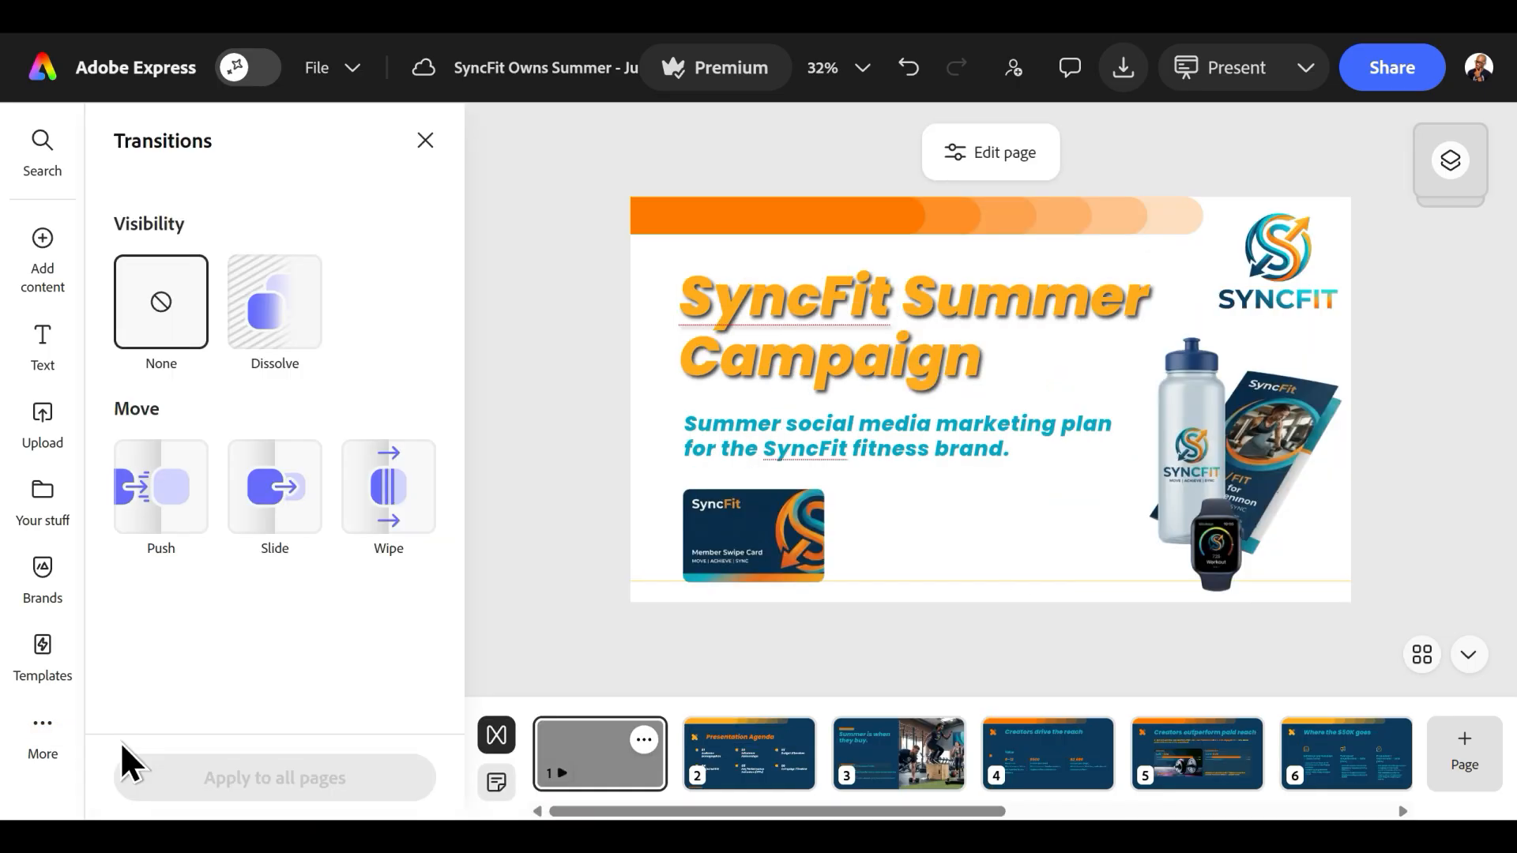
{"action": "left_click", "coordinate": [284, 299]}
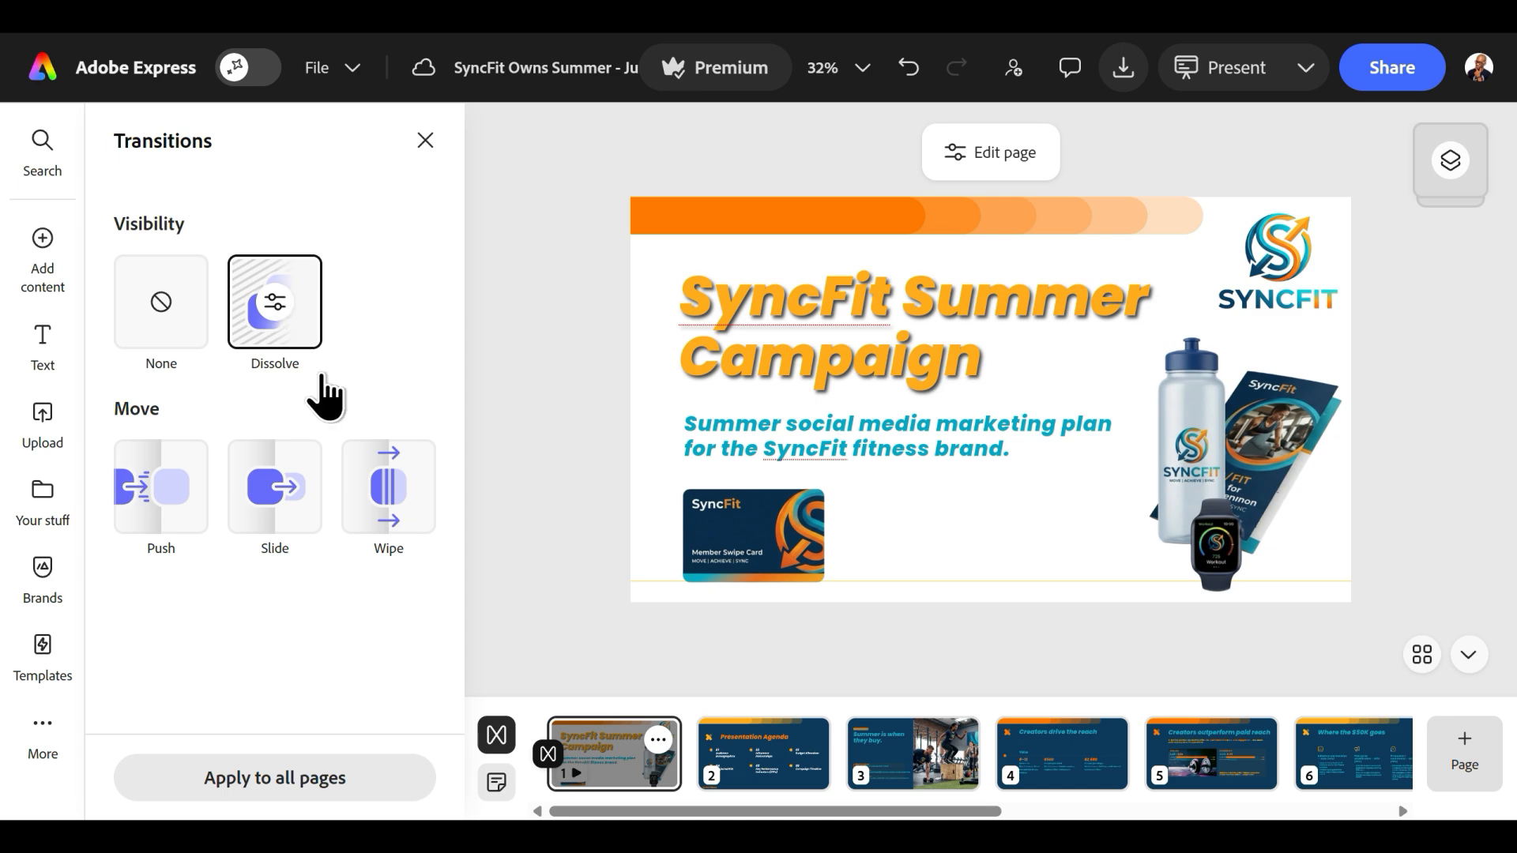
{"action": "left_click", "coordinate": [140, 517]}
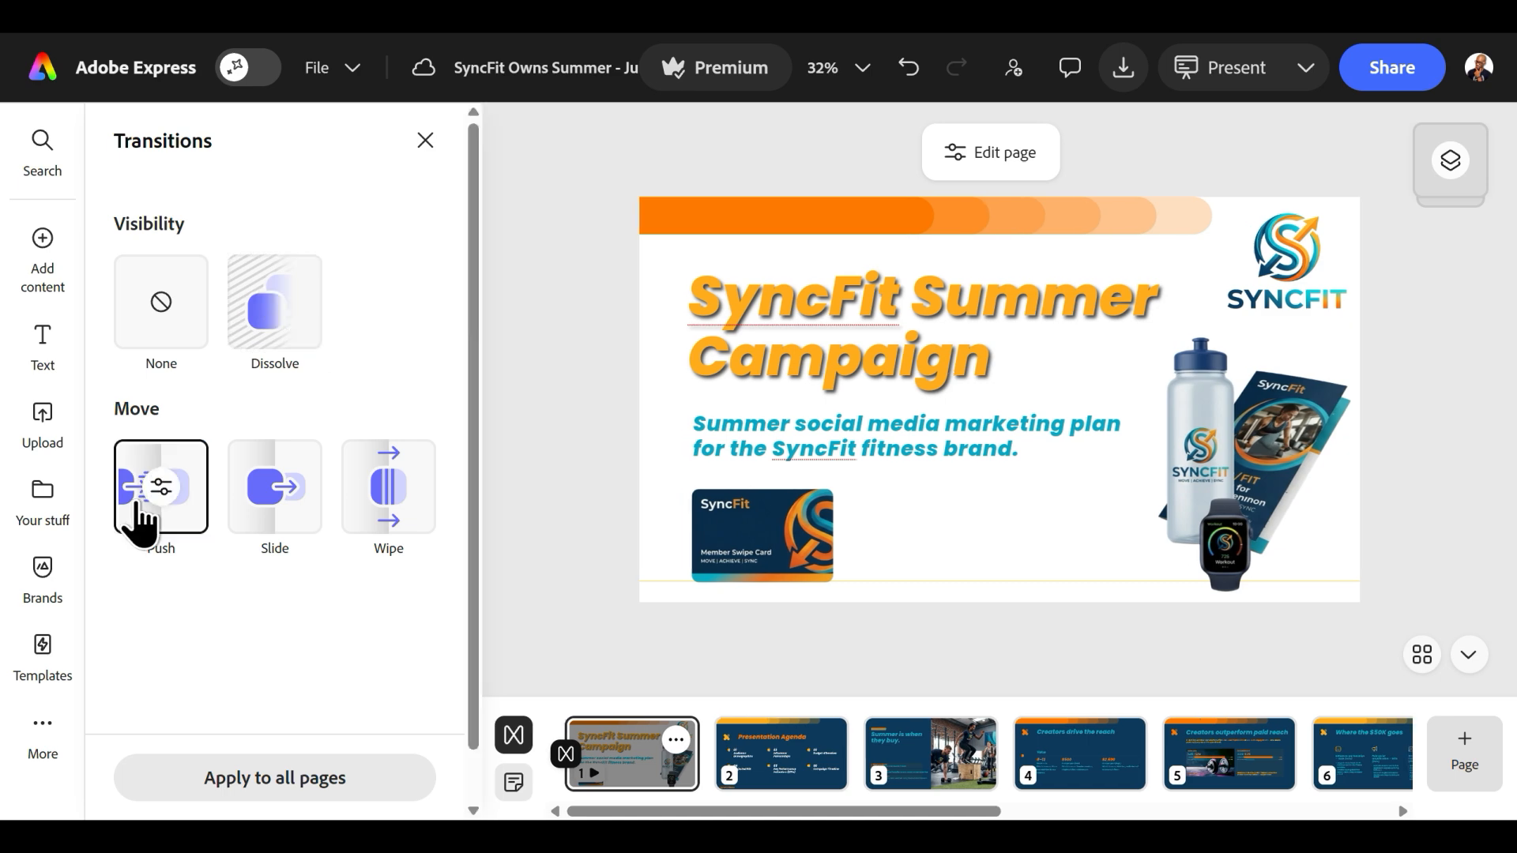
{"action": "left_click", "coordinate": [385, 505]}
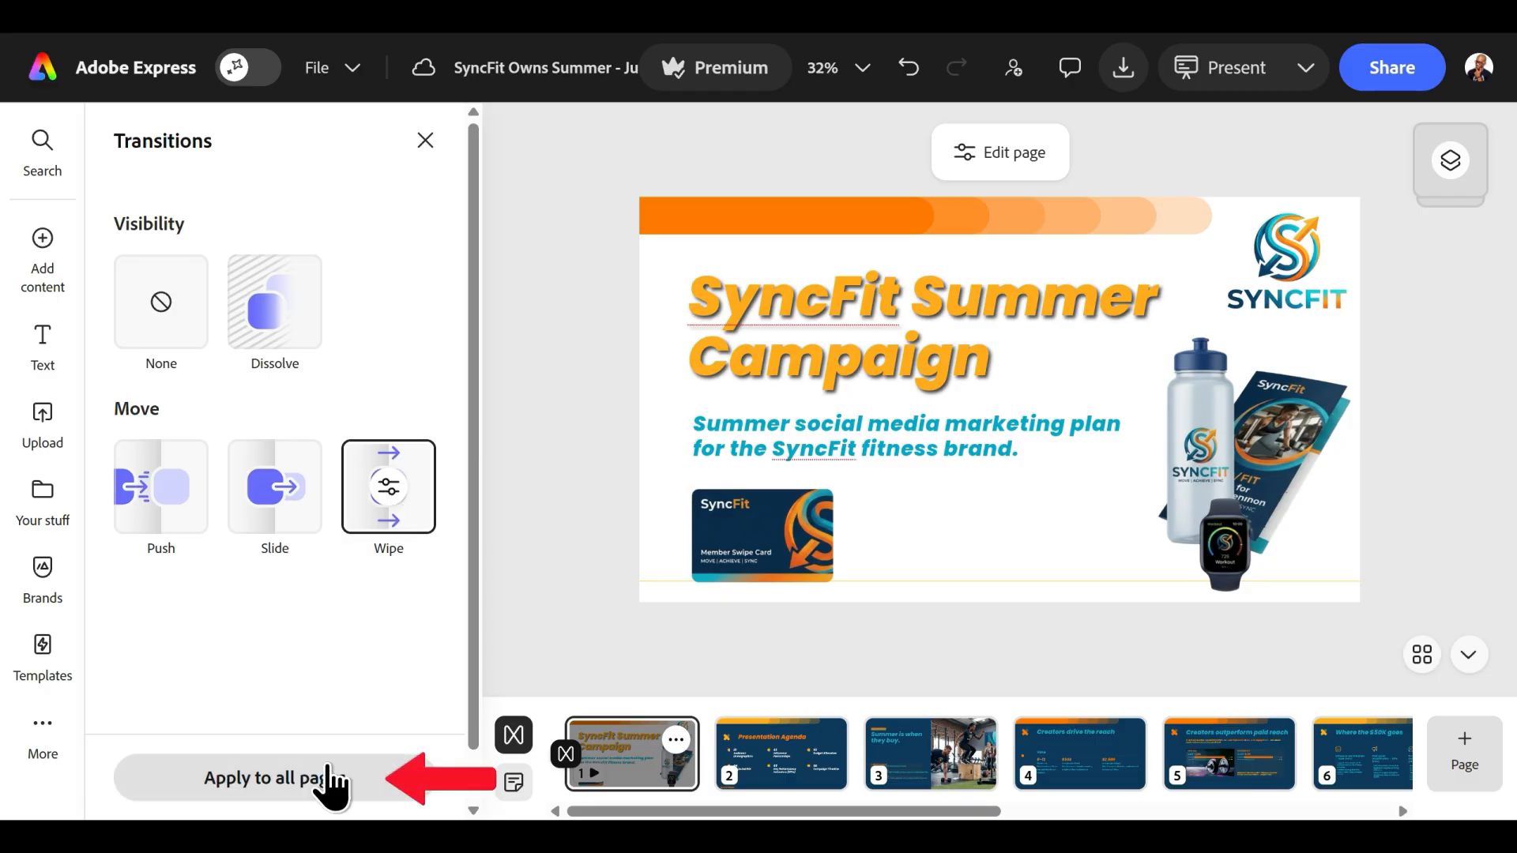
{"action": "left_click", "coordinate": [259, 778]}
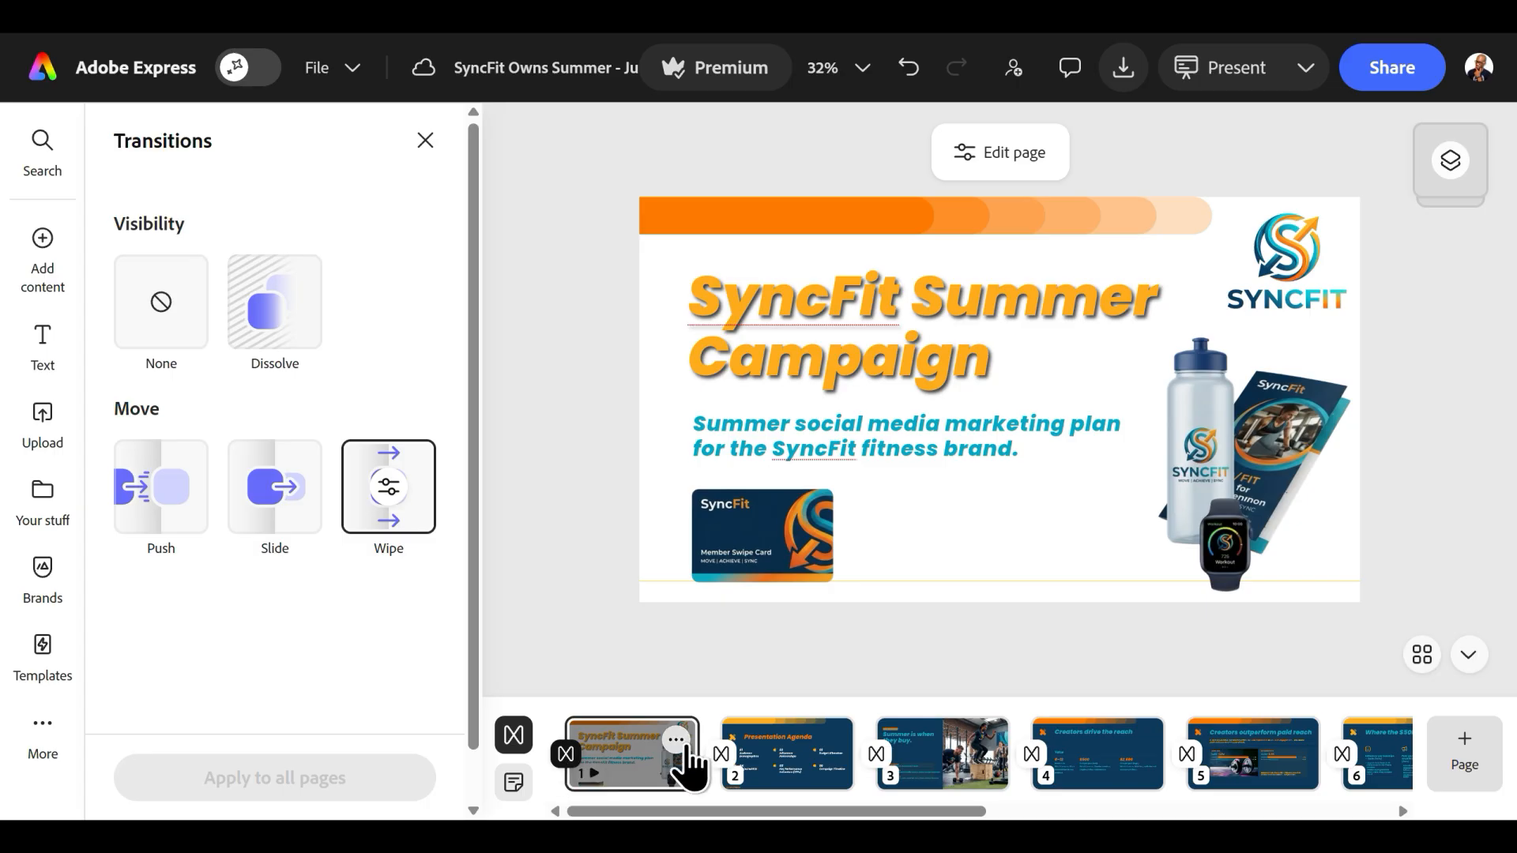
{"action": "left_click", "coordinate": [698, 647]}
{"action": "left_click", "coordinate": [425, 142]}
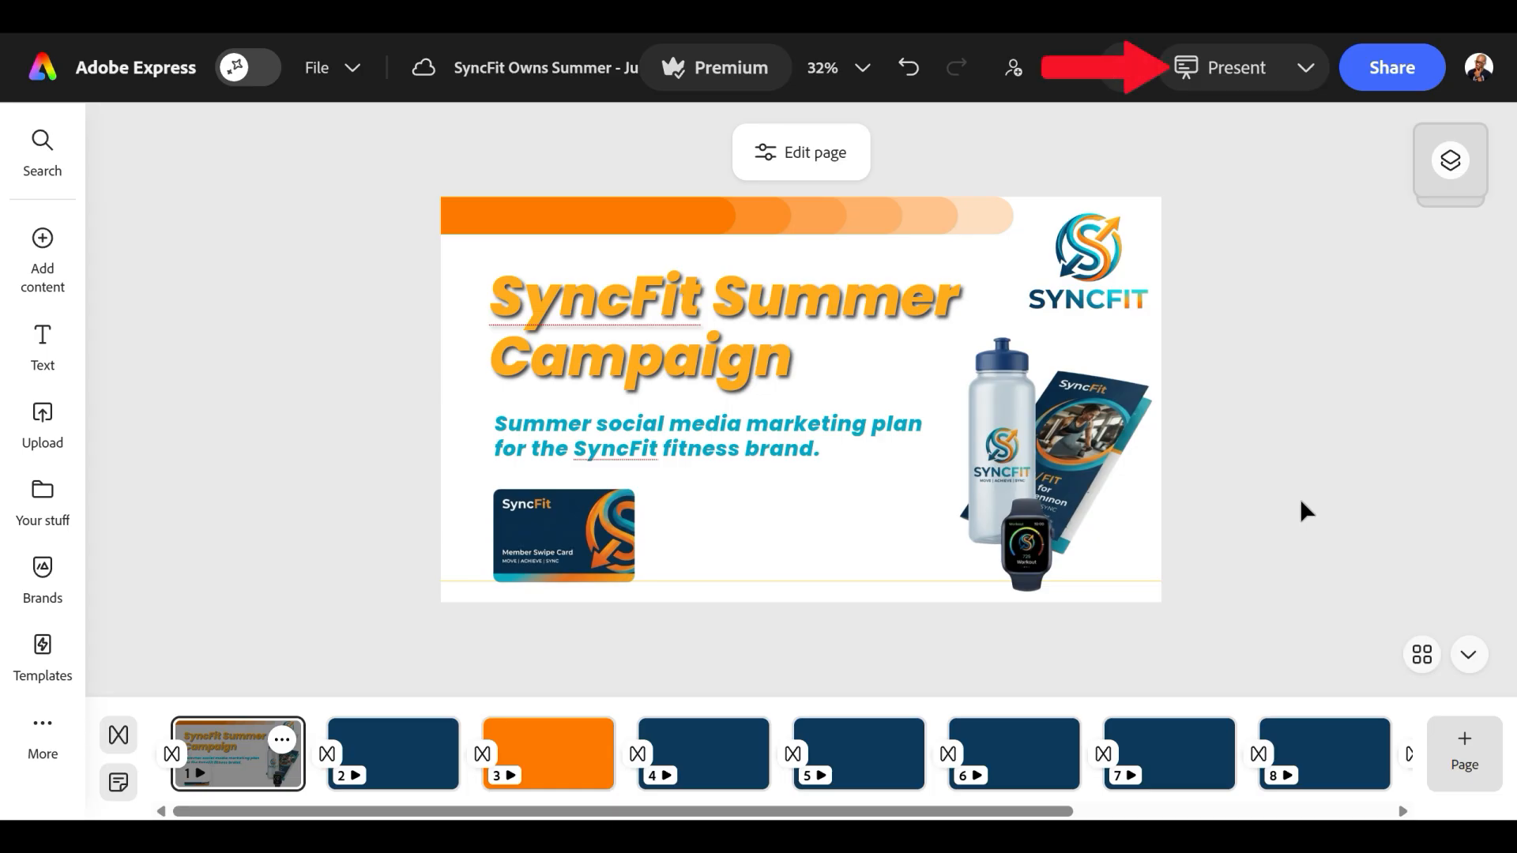
Present the slideshow from the cover through the "Creators outperform paid reach" slide, then exit the presentation.
{"action": "left_click", "coordinate": [1239, 68]}
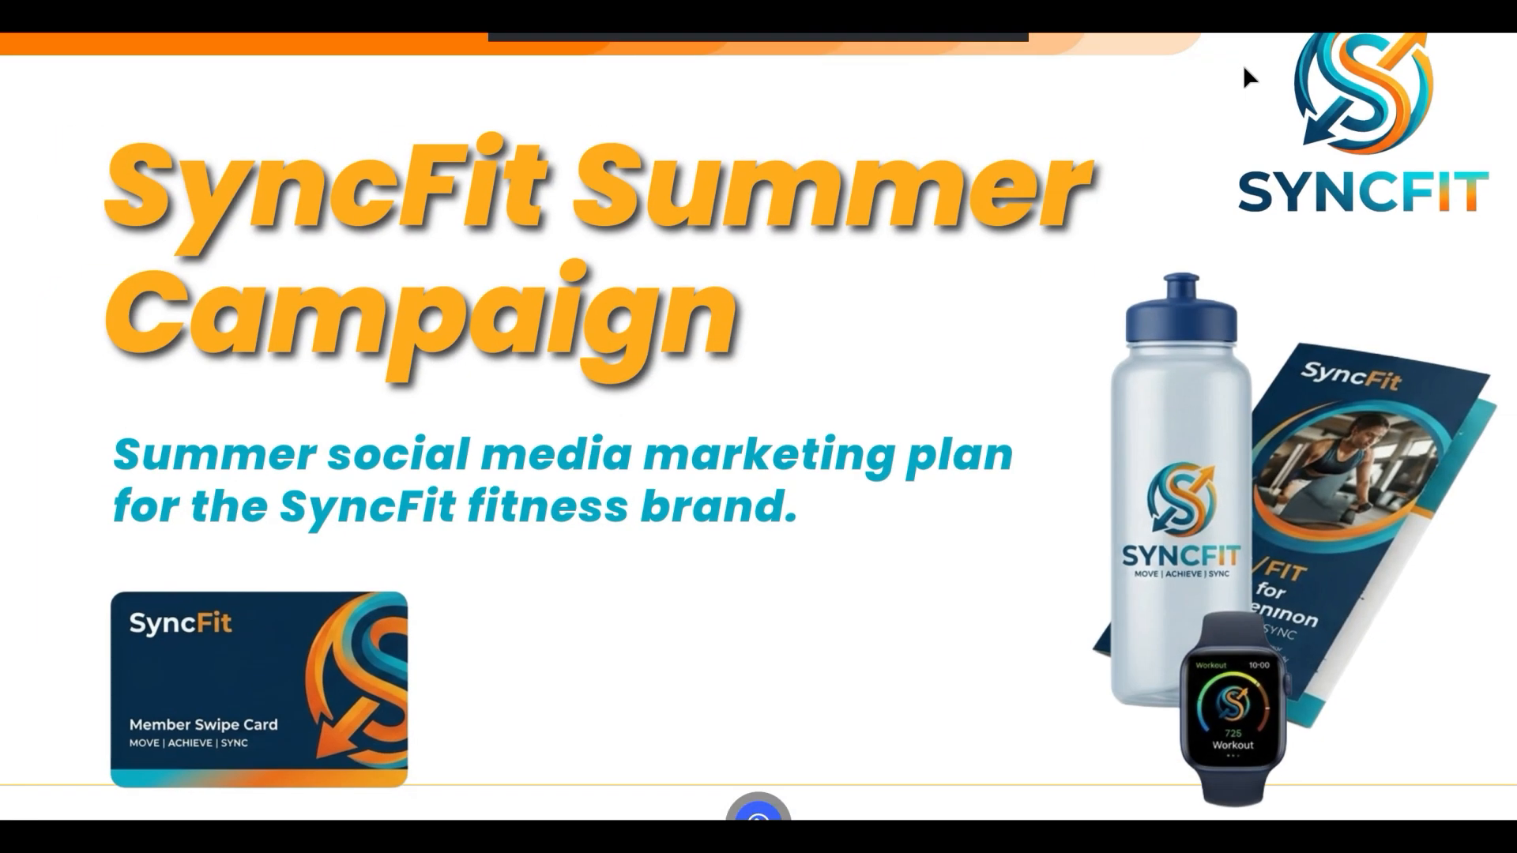
{"action": "left_click", "coordinate": [1483, 798]}
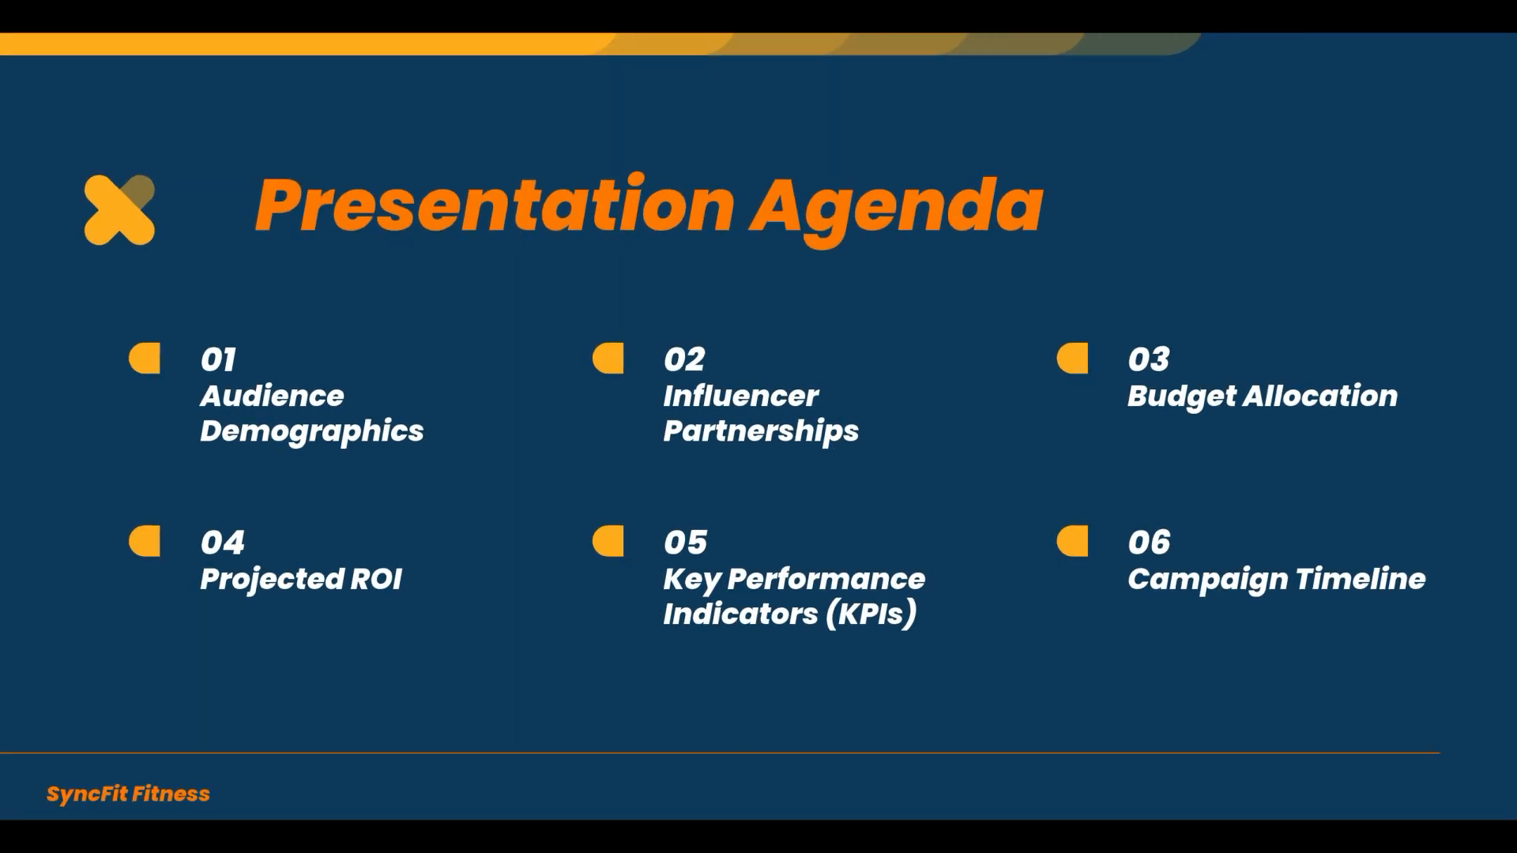
{"action": "key", "text": "Right"}
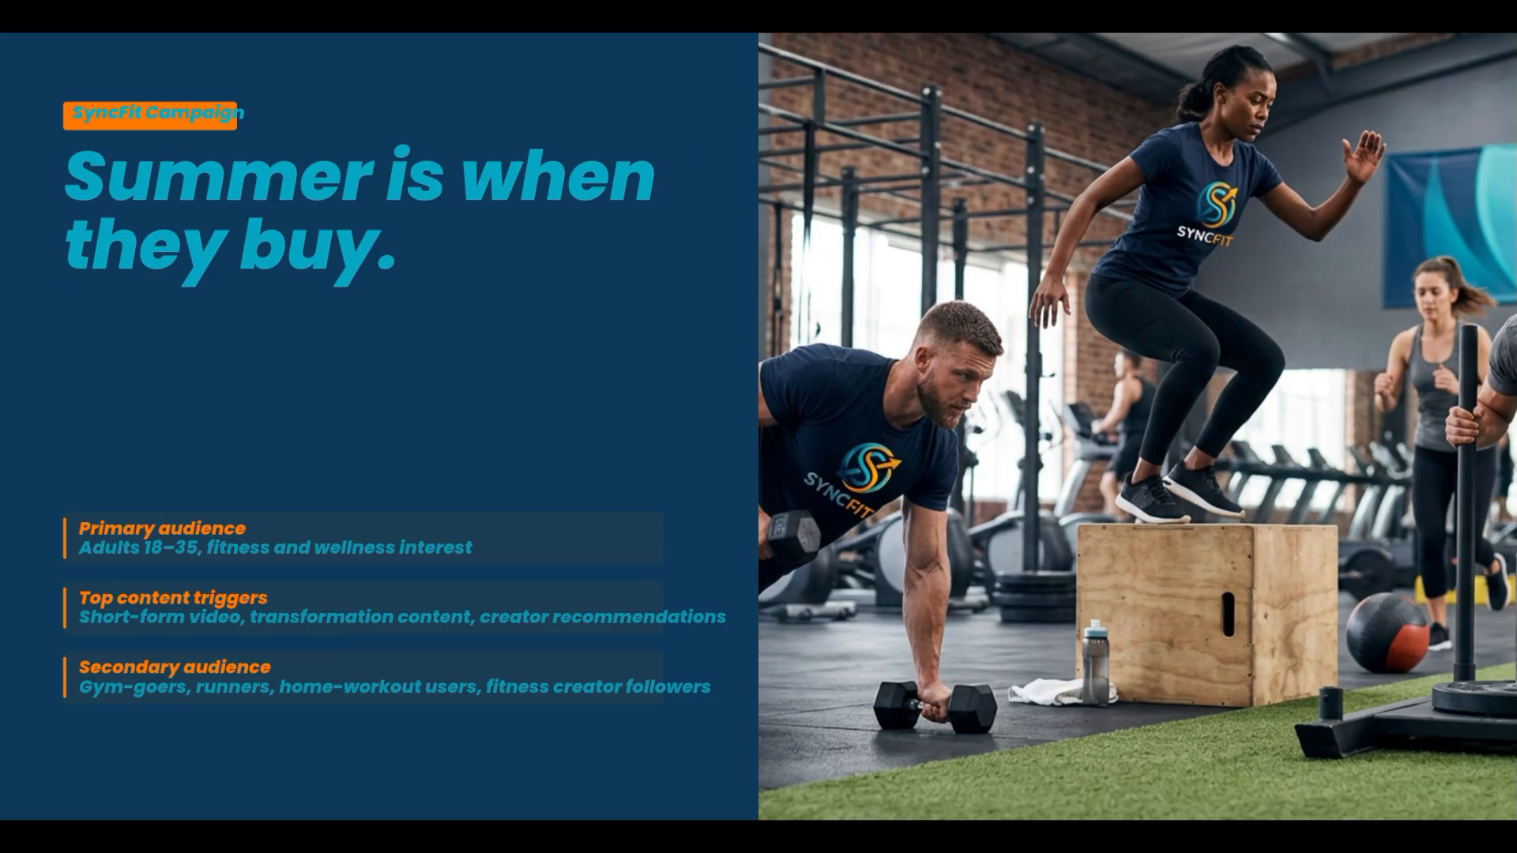
{"action": "key", "text": "Right"}
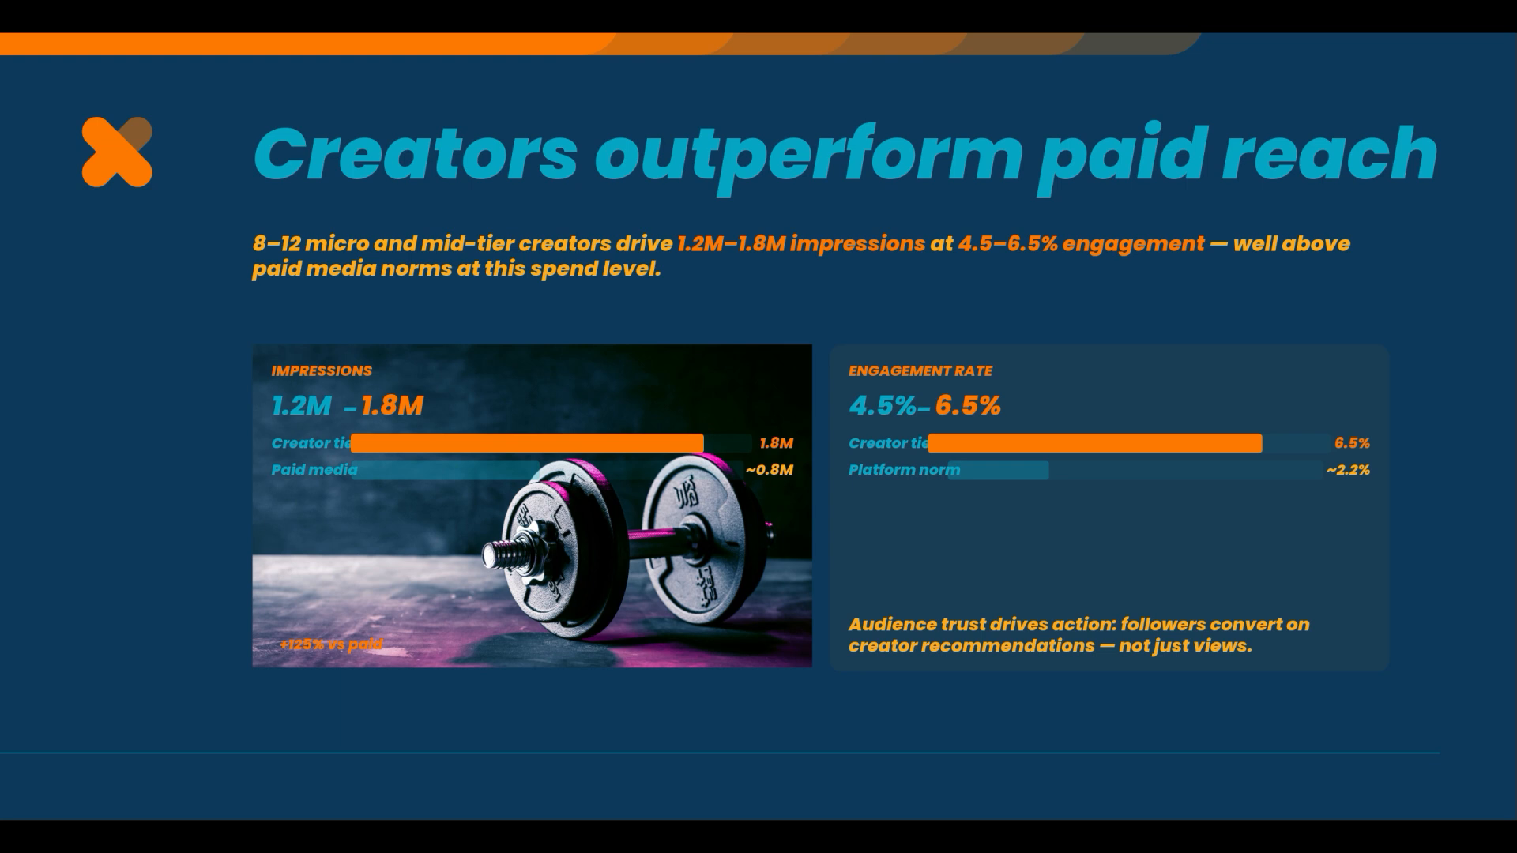
{"action": "key", "text": "Escape"}
Adjust the title on the "Creators outperform paid reach" slide so it wraps onto two lines.
{"action": "left_click", "coordinate": [615, 446]}
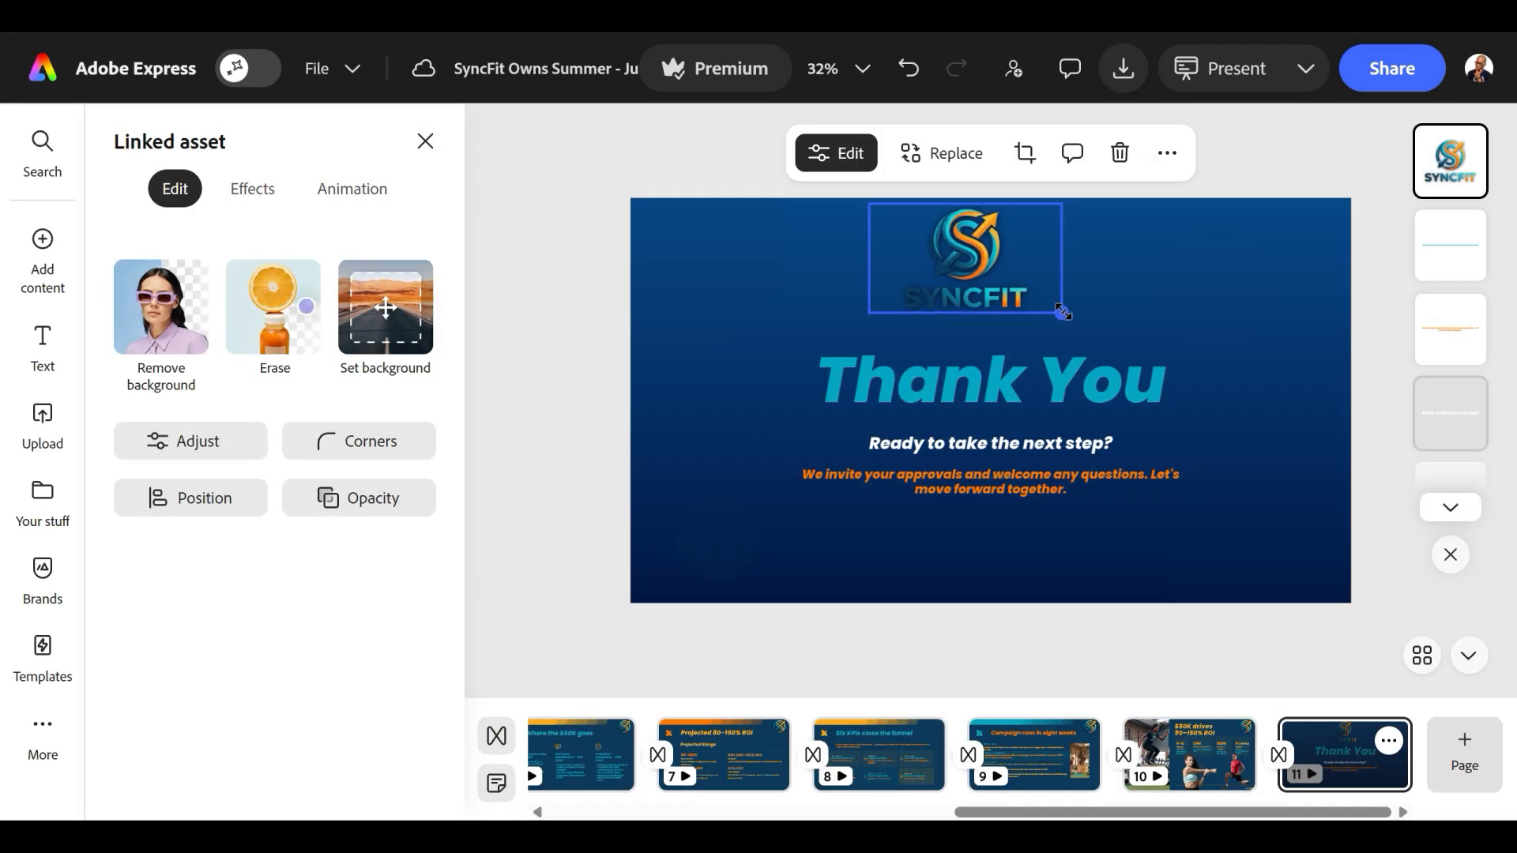
{"action": "left_click_drag", "start_coordinate": [1063, 312], "coordinate": [1056, 308]}
{"action": "left_click_drag", "start_coordinate": [975, 265], "coordinate": [1005, 275]}
{"action": "left_click", "coordinate": [1337, 362]}
{"action": "left_click", "coordinate": [1400, 496]}
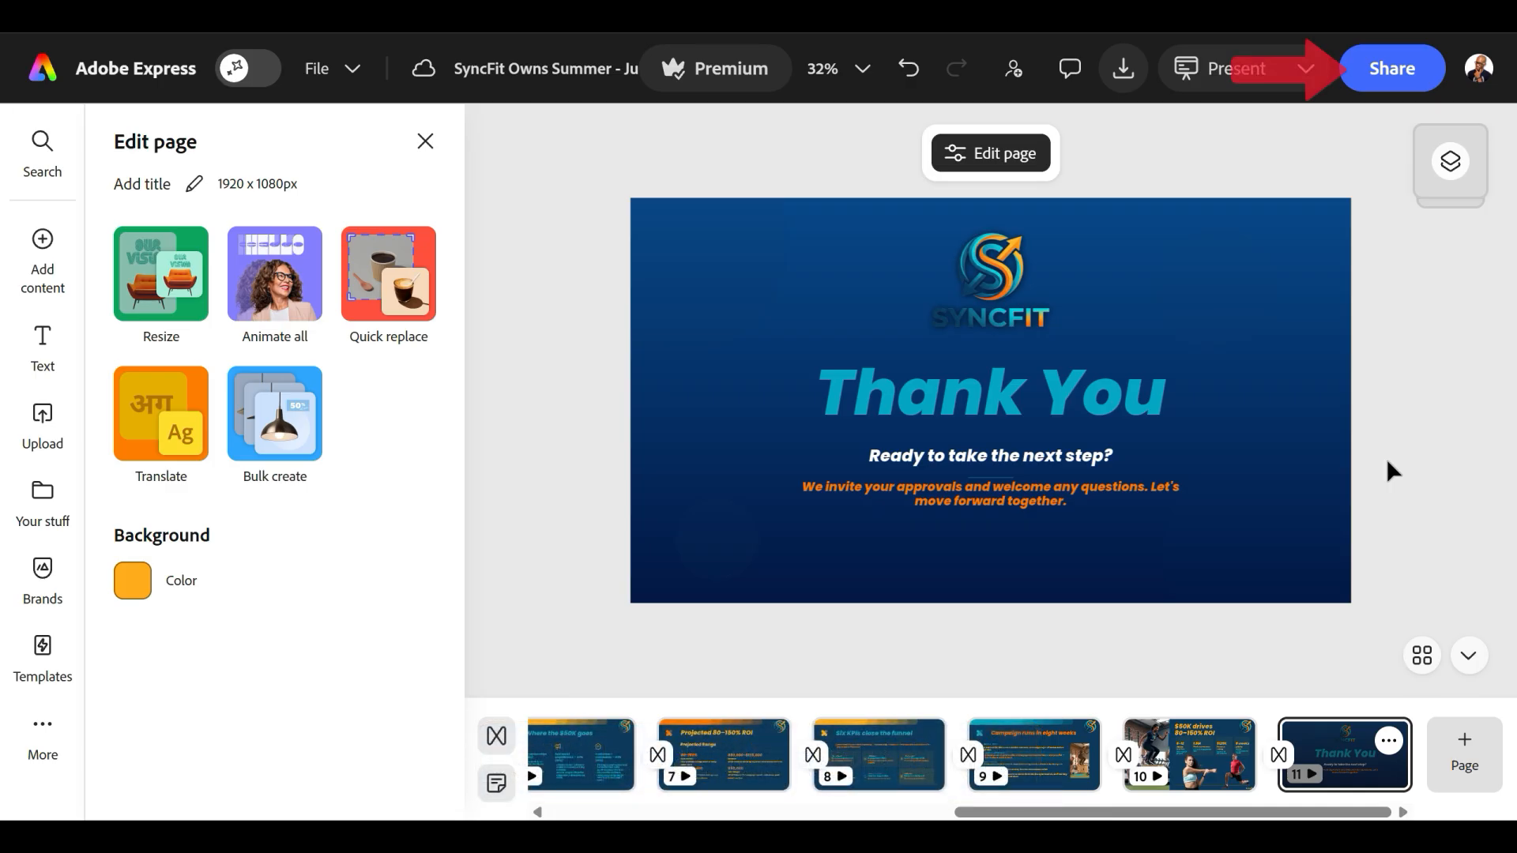
Set the file's sharing access to "Anyone with the link" with the "Can edit" permission.
{"action": "left_click", "coordinate": [1382, 68]}
{"action": "left_click", "coordinate": [1382, 68]}
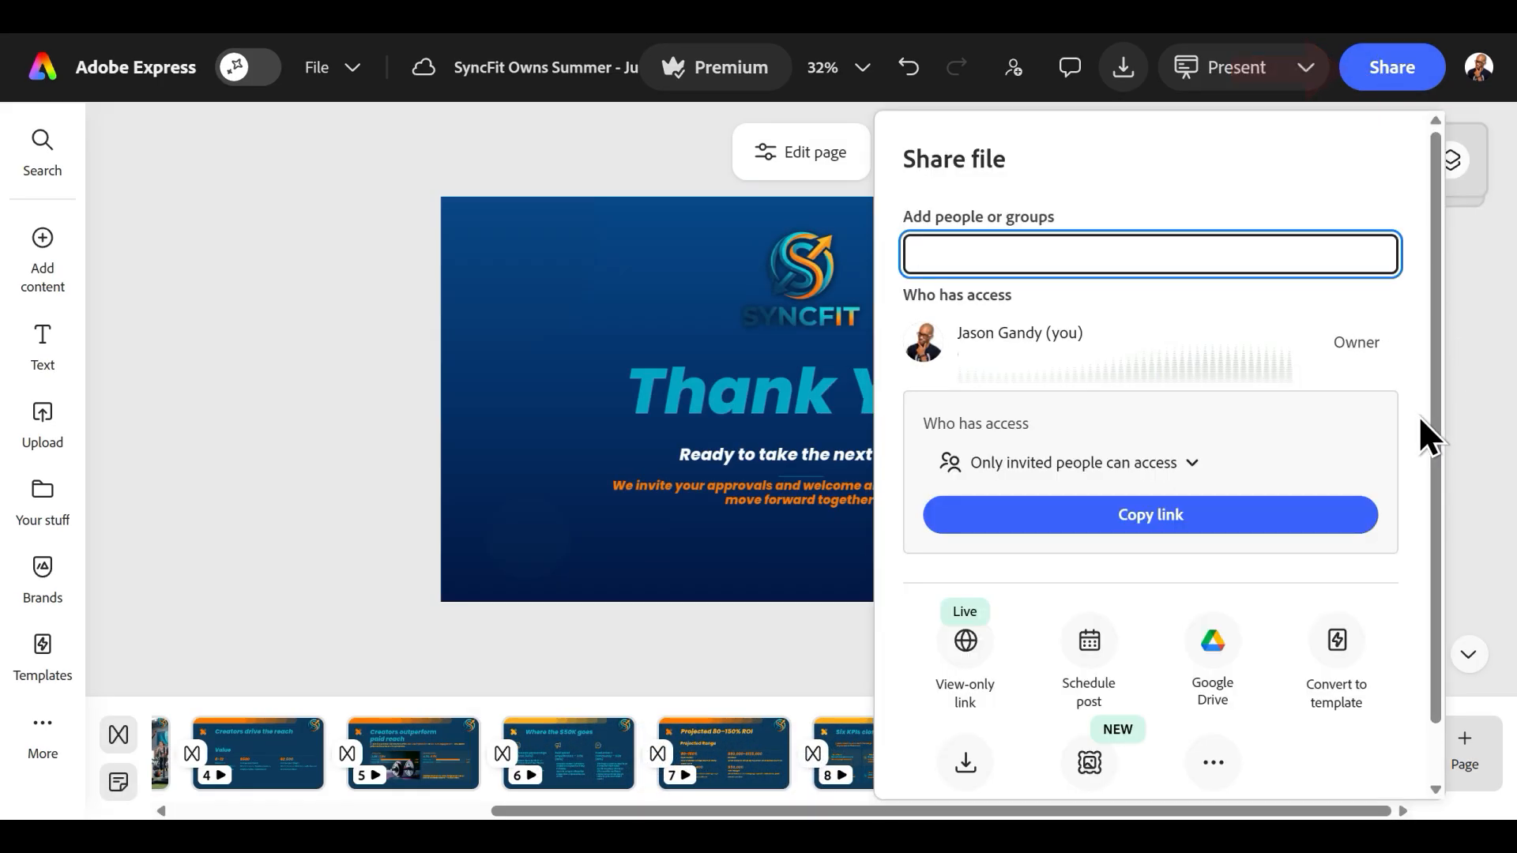
{"action": "left_click", "coordinate": [1194, 466]}
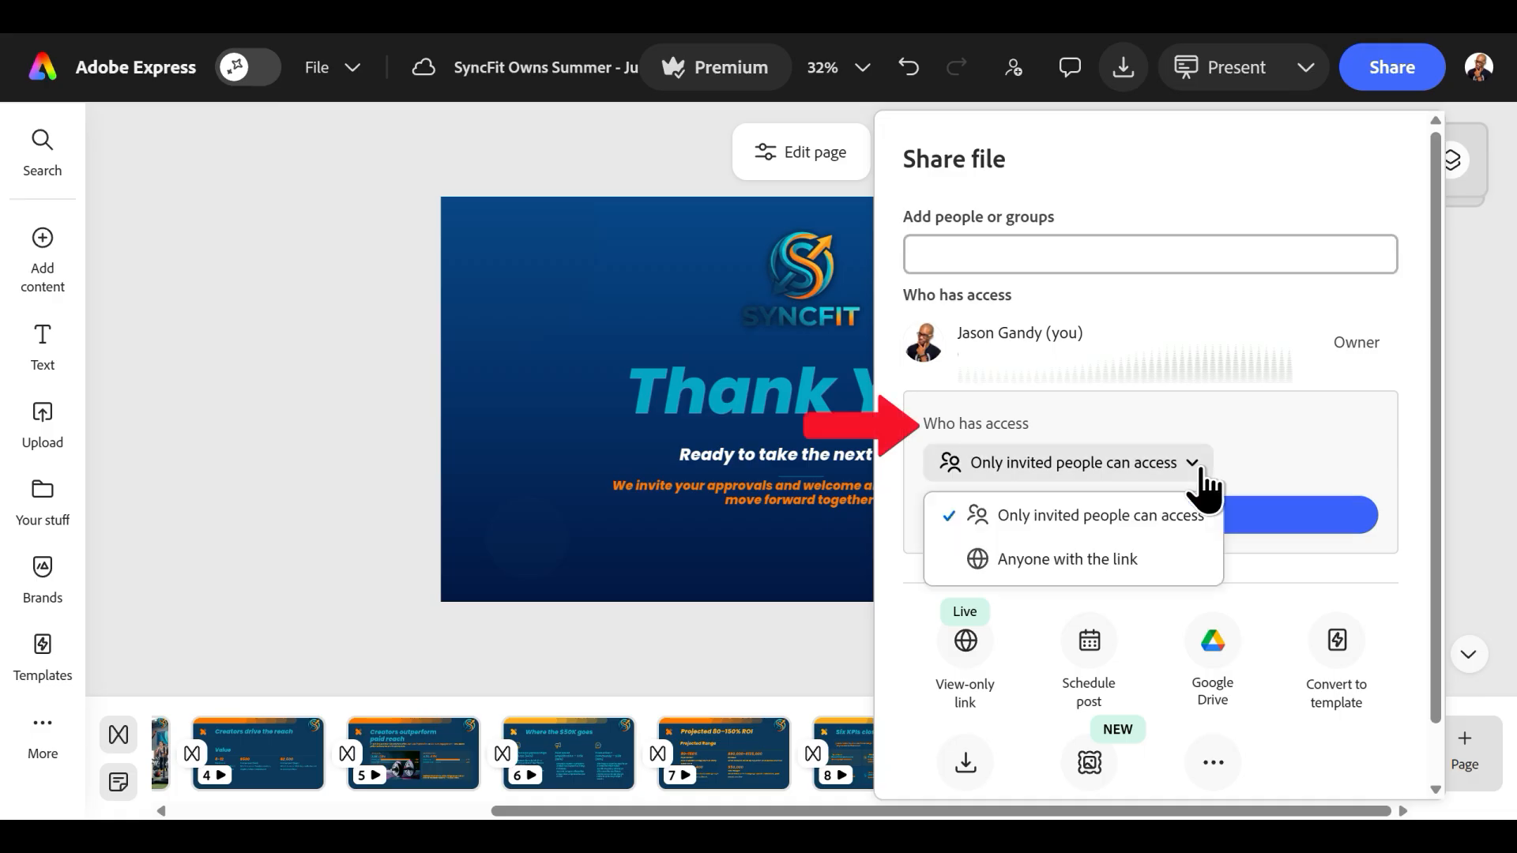
{"action": "left_click", "coordinate": [1155, 558]}
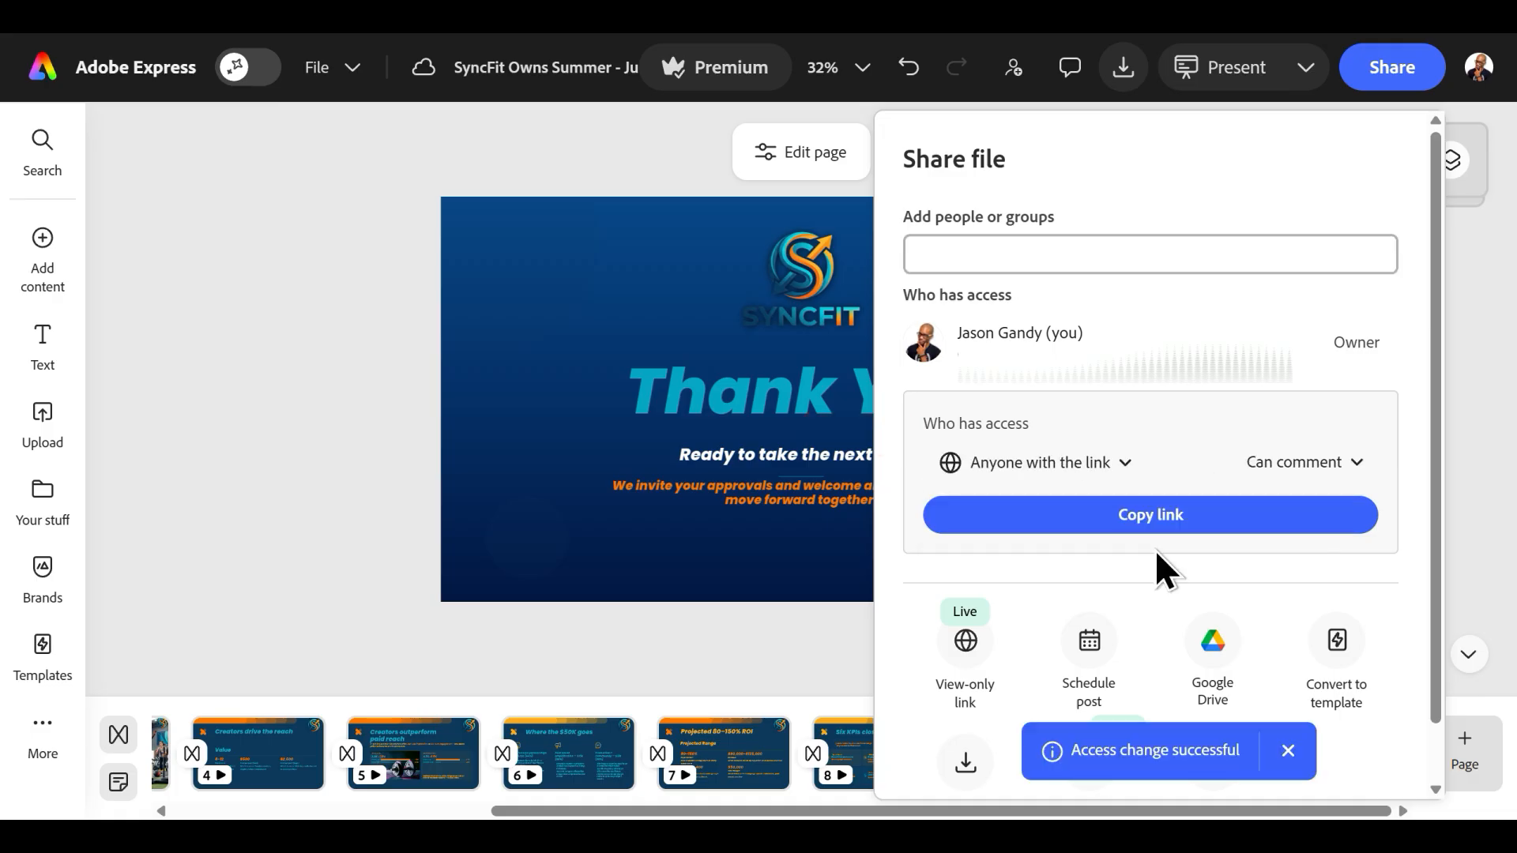
{"action": "left_click", "coordinate": [1345, 467]}
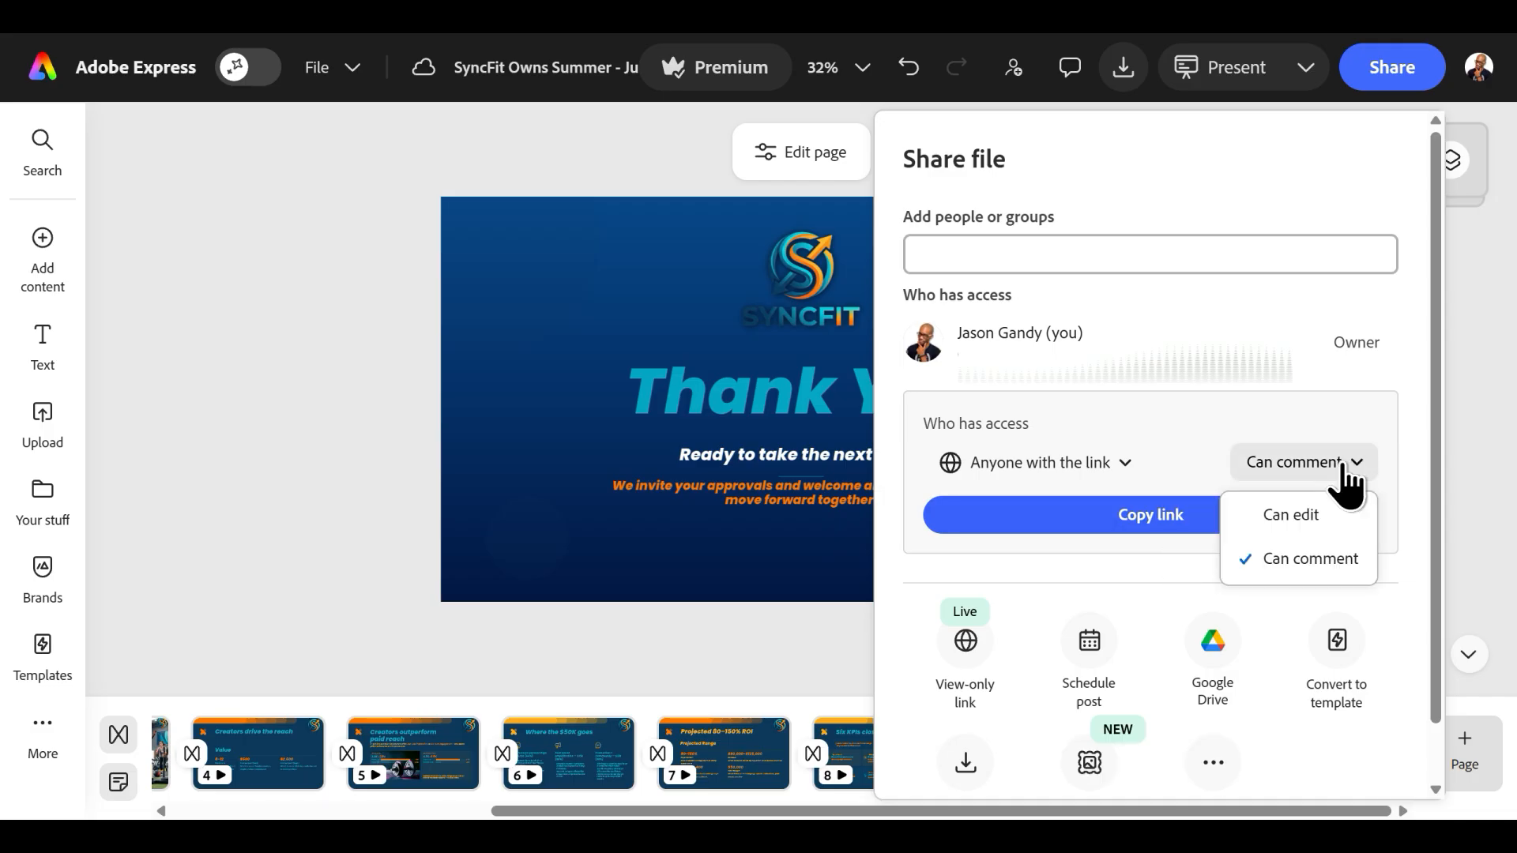
{"action": "left_click", "coordinate": [1347, 515]}
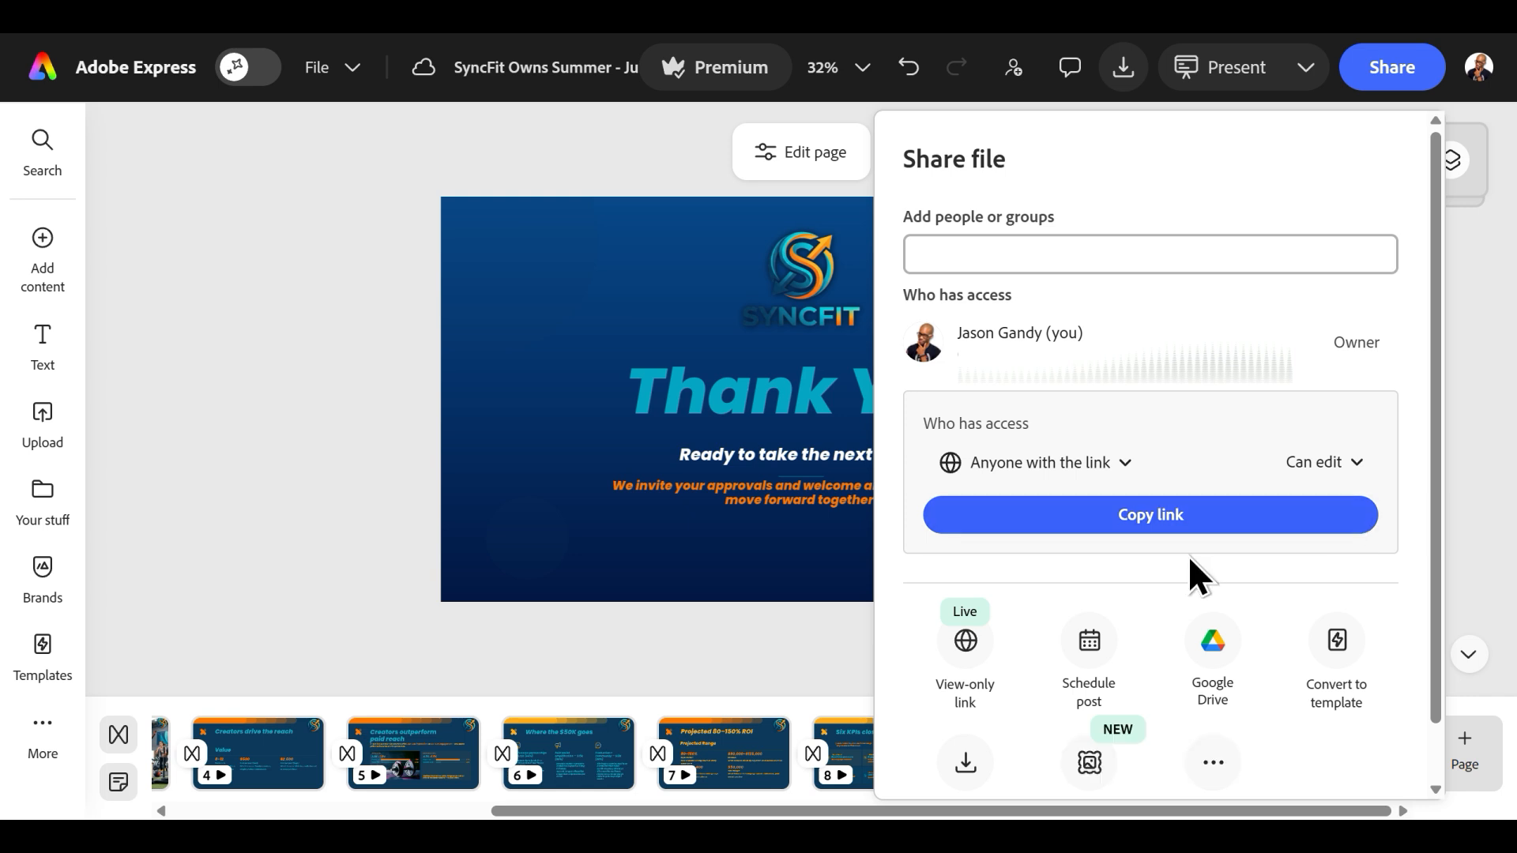
{"action": "left_click", "coordinate": [1145, 545]}
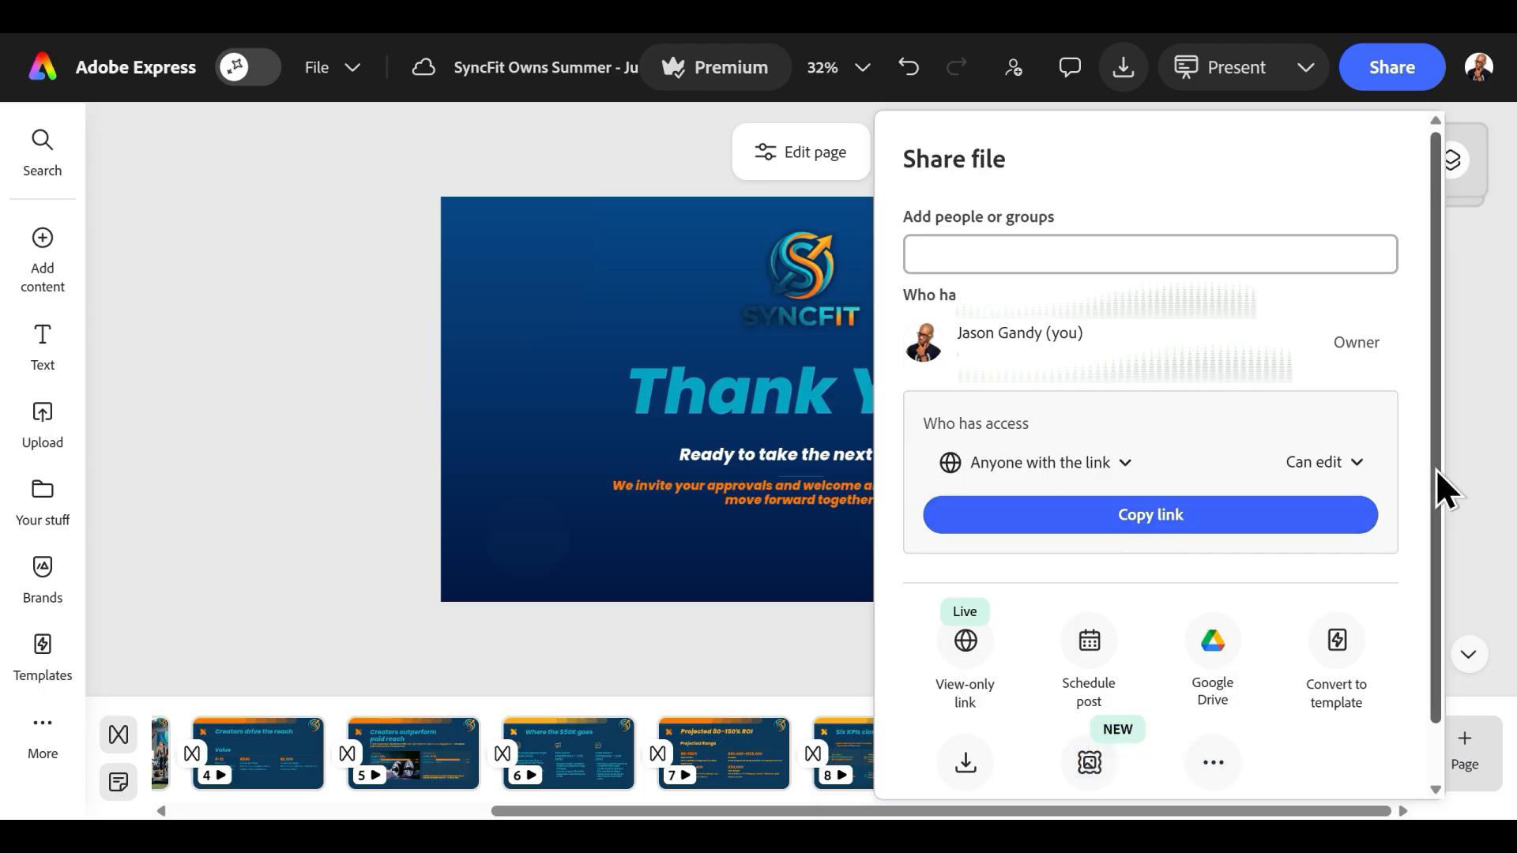
{"action": "scroll", "coordinate": [1434, 467], "scroll_direction": "down", "scroll_amount": 1}
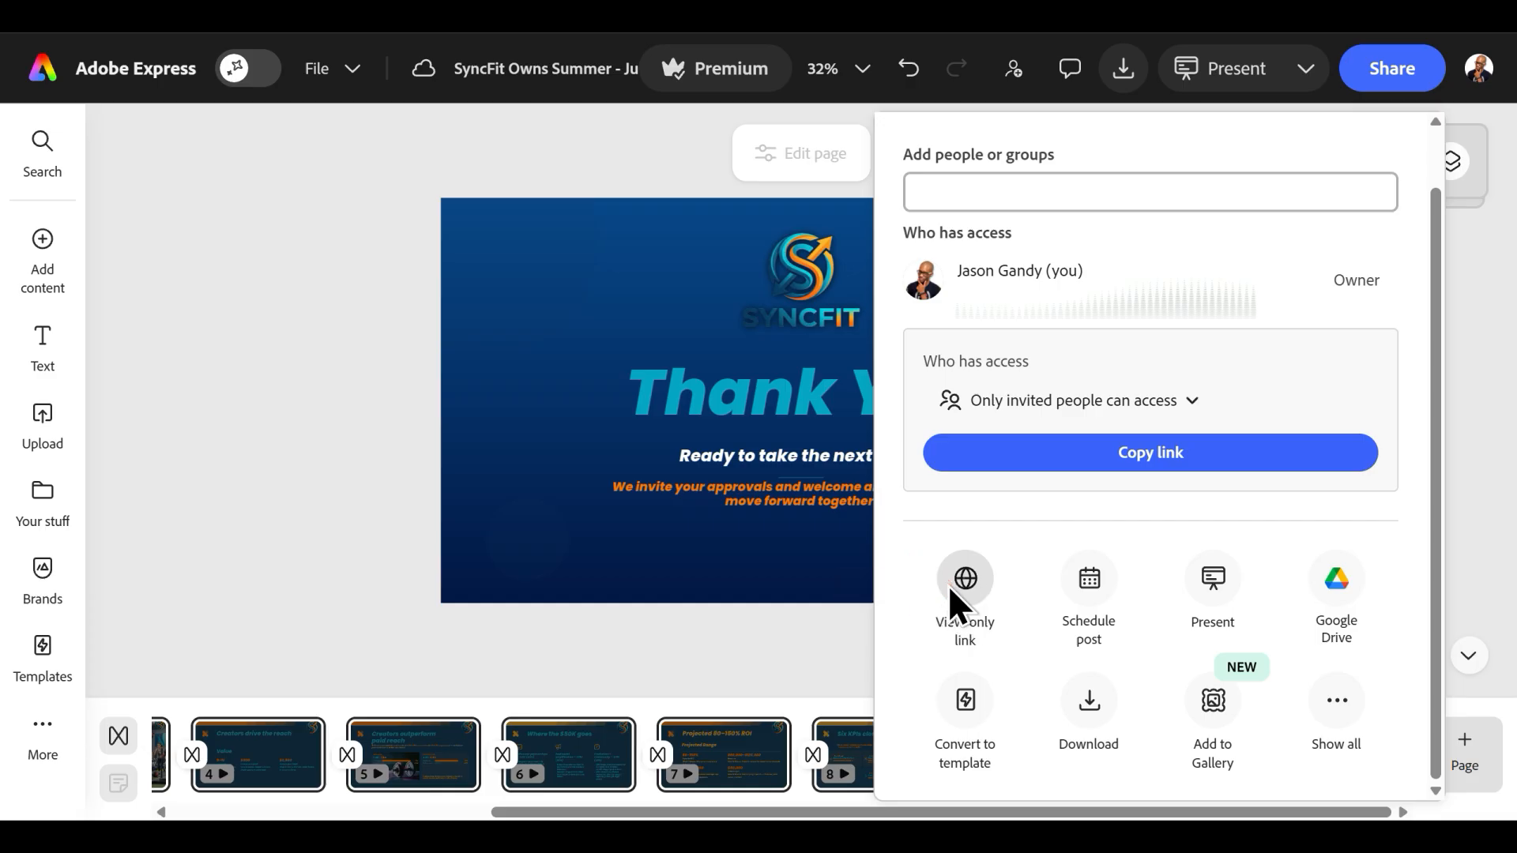
Choose view-only link sharing for the presentation and copy its published link.
{"action": "left_click", "coordinate": [952, 586]}
{"action": "left_click", "coordinate": [1289, 308]}
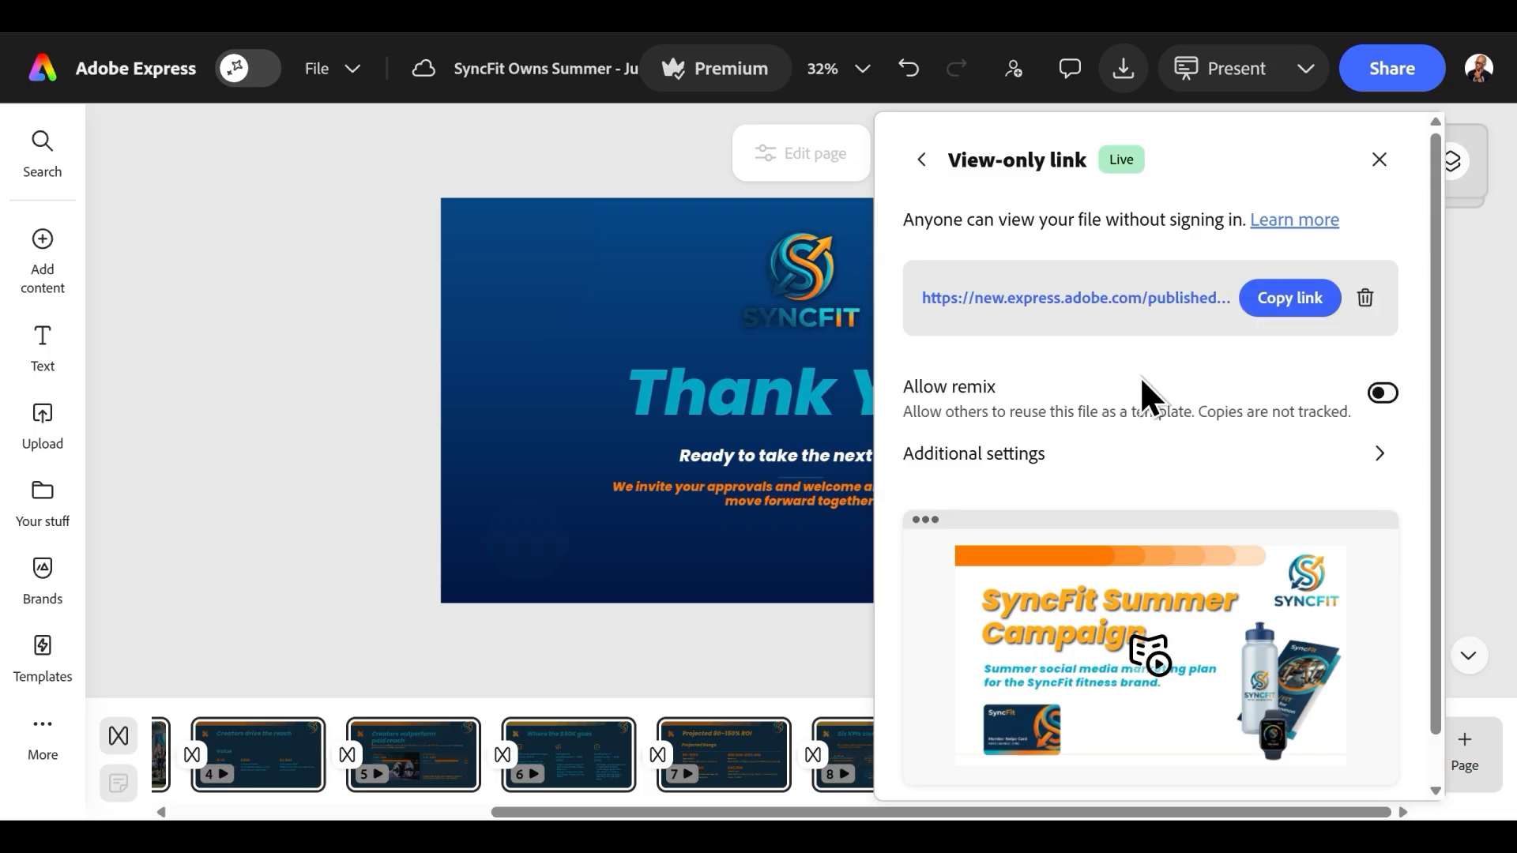
{"action": "left_click", "coordinate": [1289, 301]}
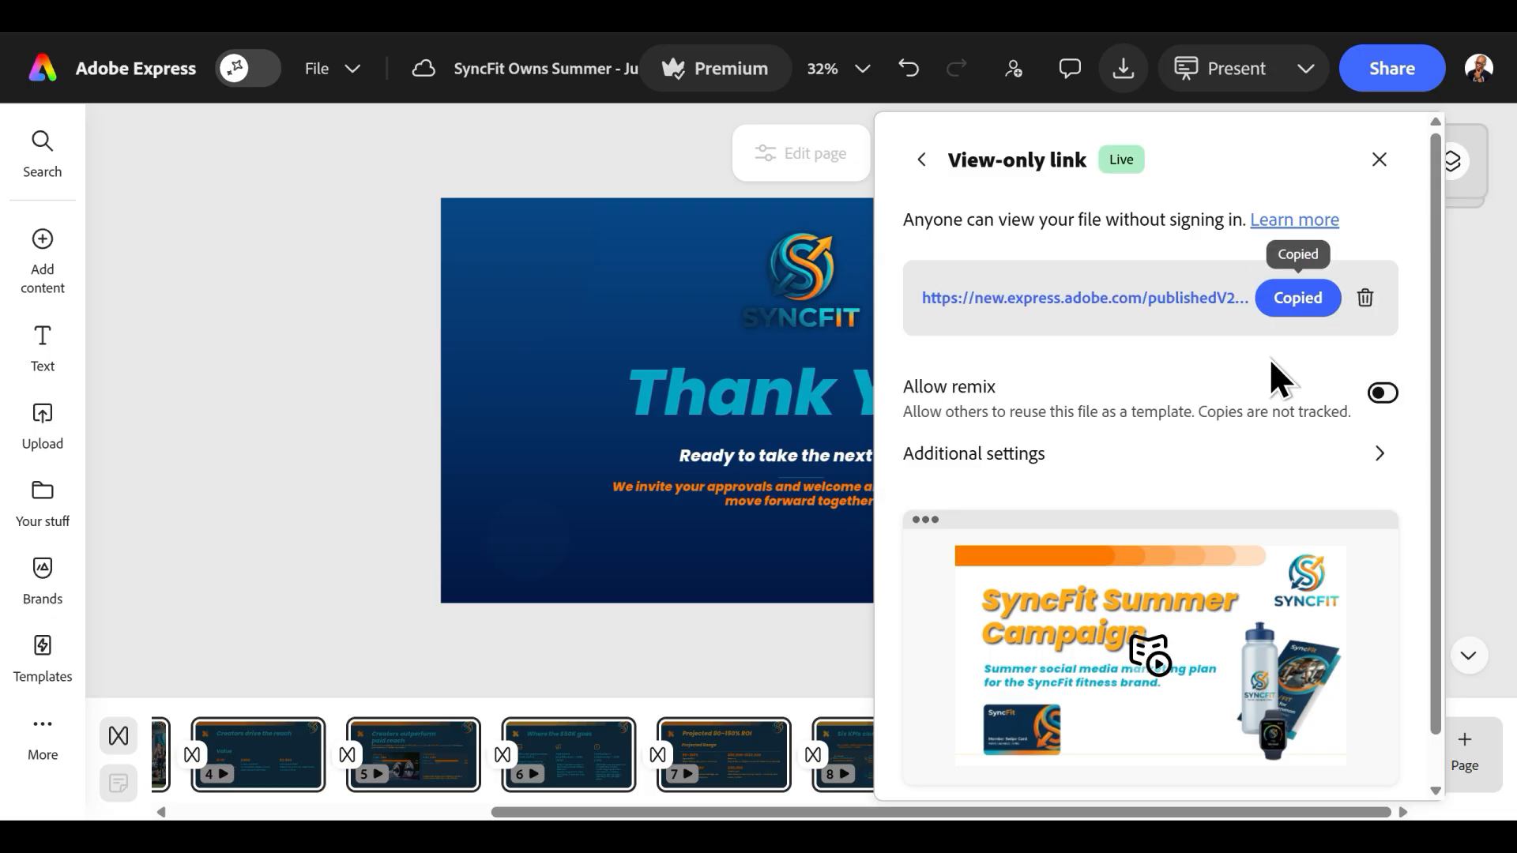
Open the published view-only presentation and page through it from the cover to the "Six KPIs close the funnel" slide.
{"action": "left_click", "coordinate": [1094, 307]}
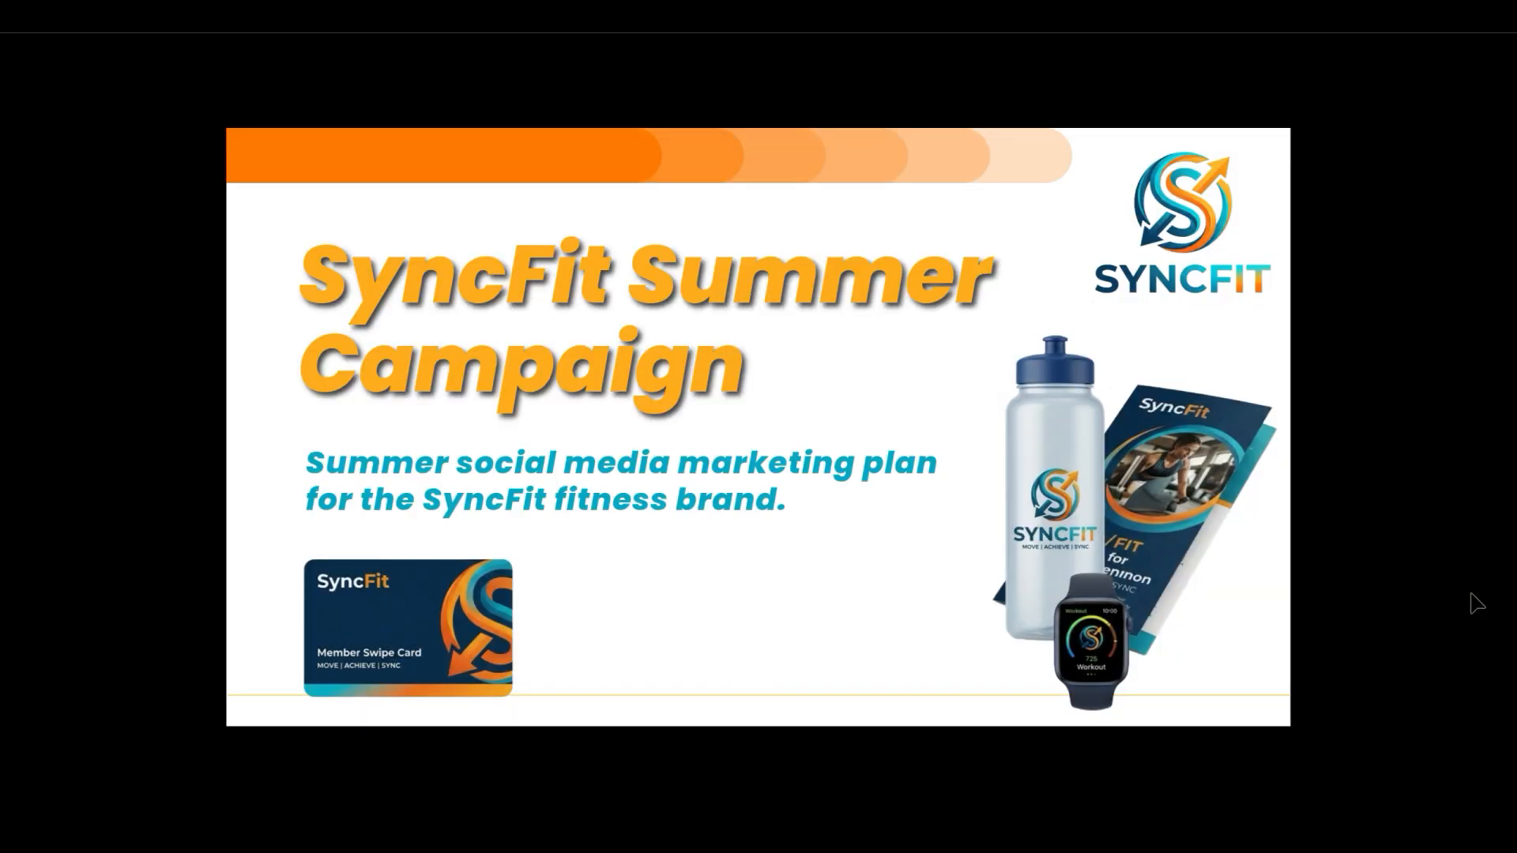
{"action": "key", "text": "Right"}
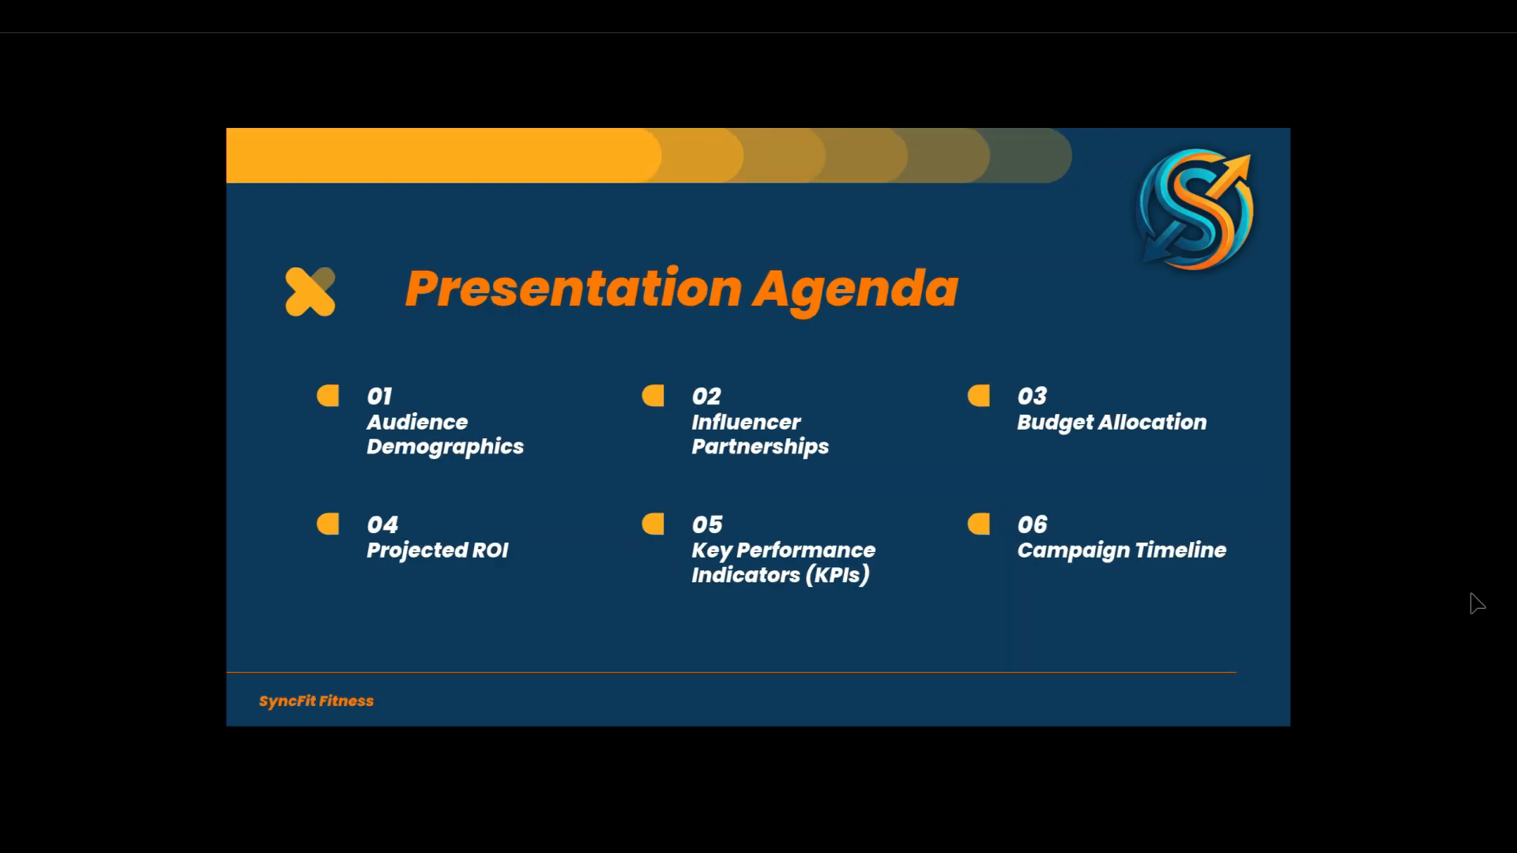
{"action": "key", "text": "Right"}
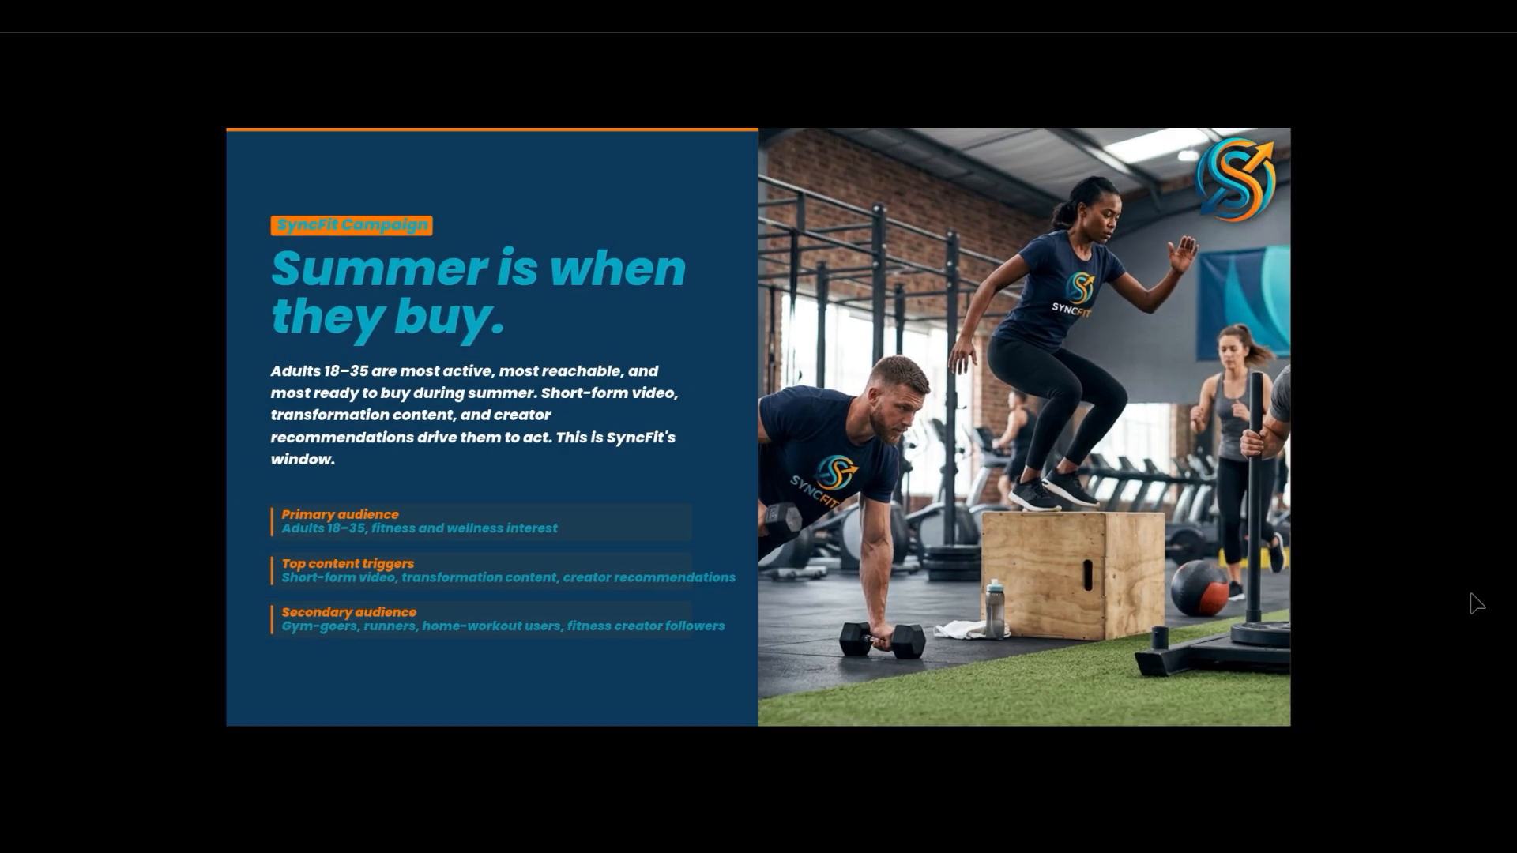
{"action": "key", "text": "Right"}
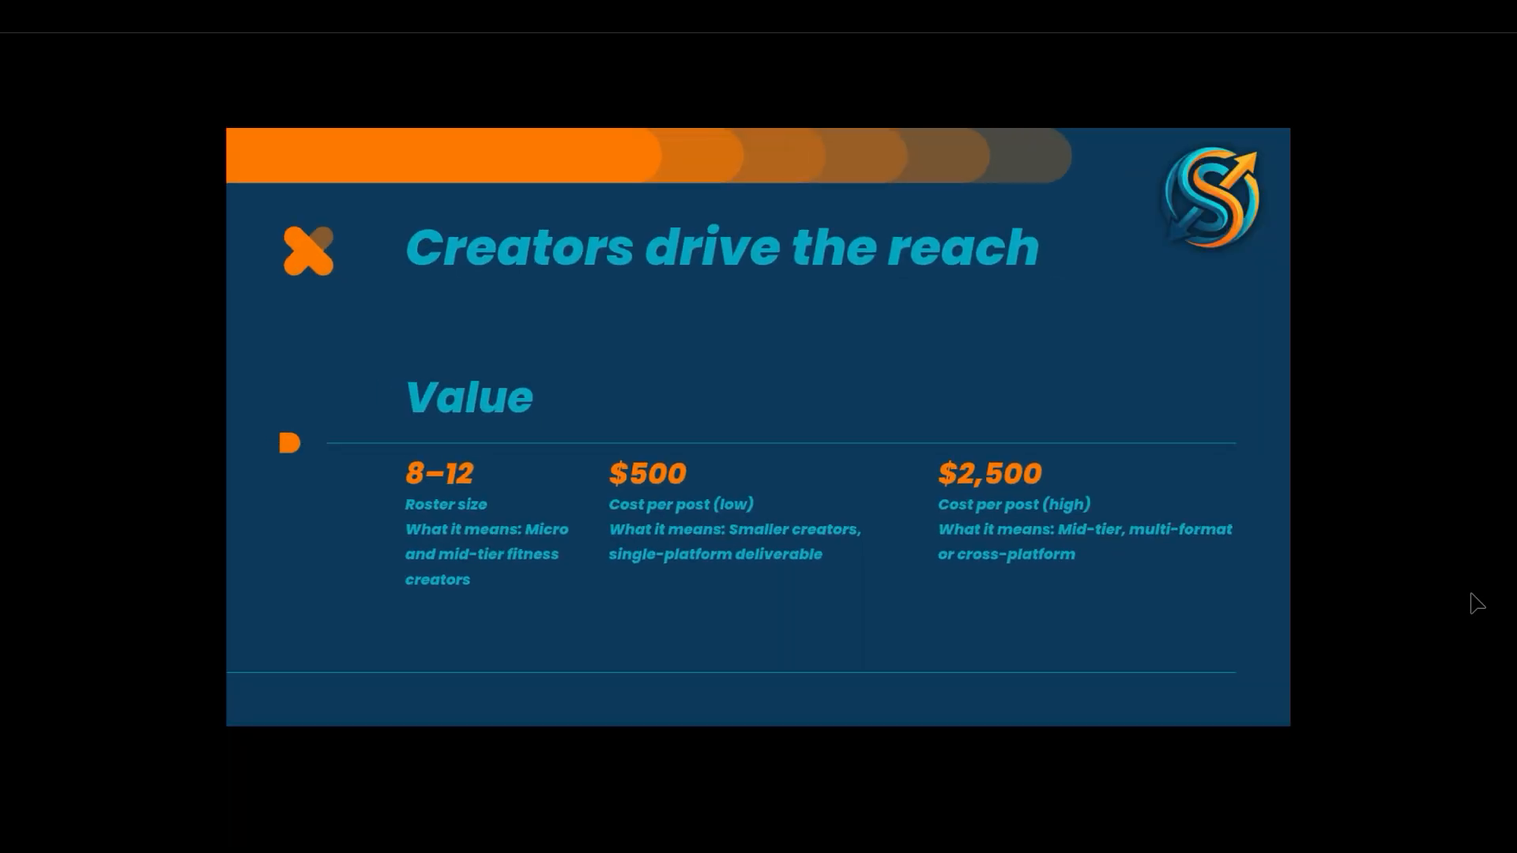
{"action": "key", "text": "Right"}
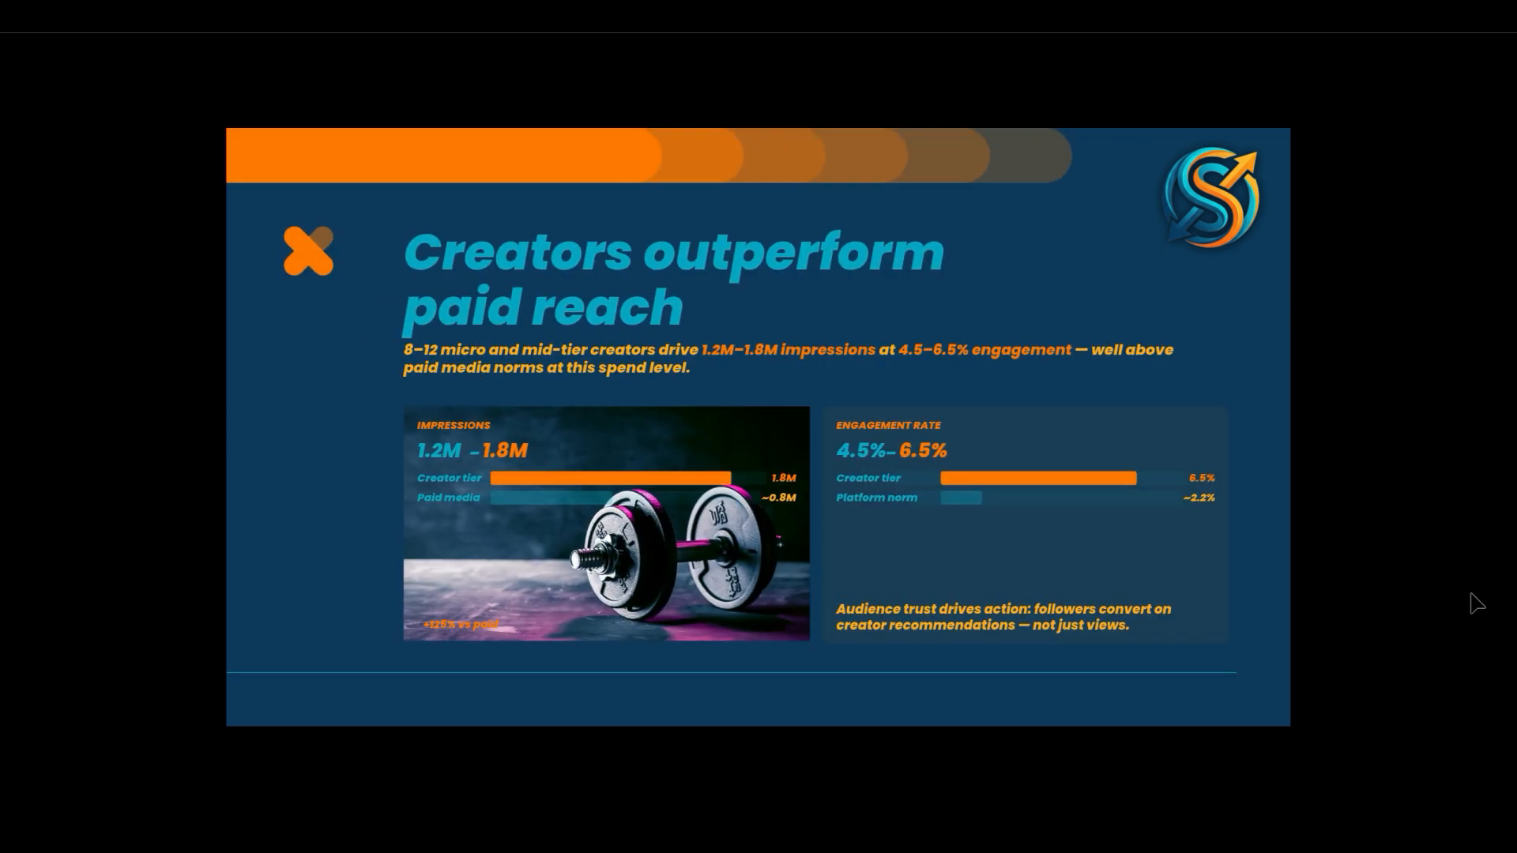
{"action": "key", "text": "Right"}
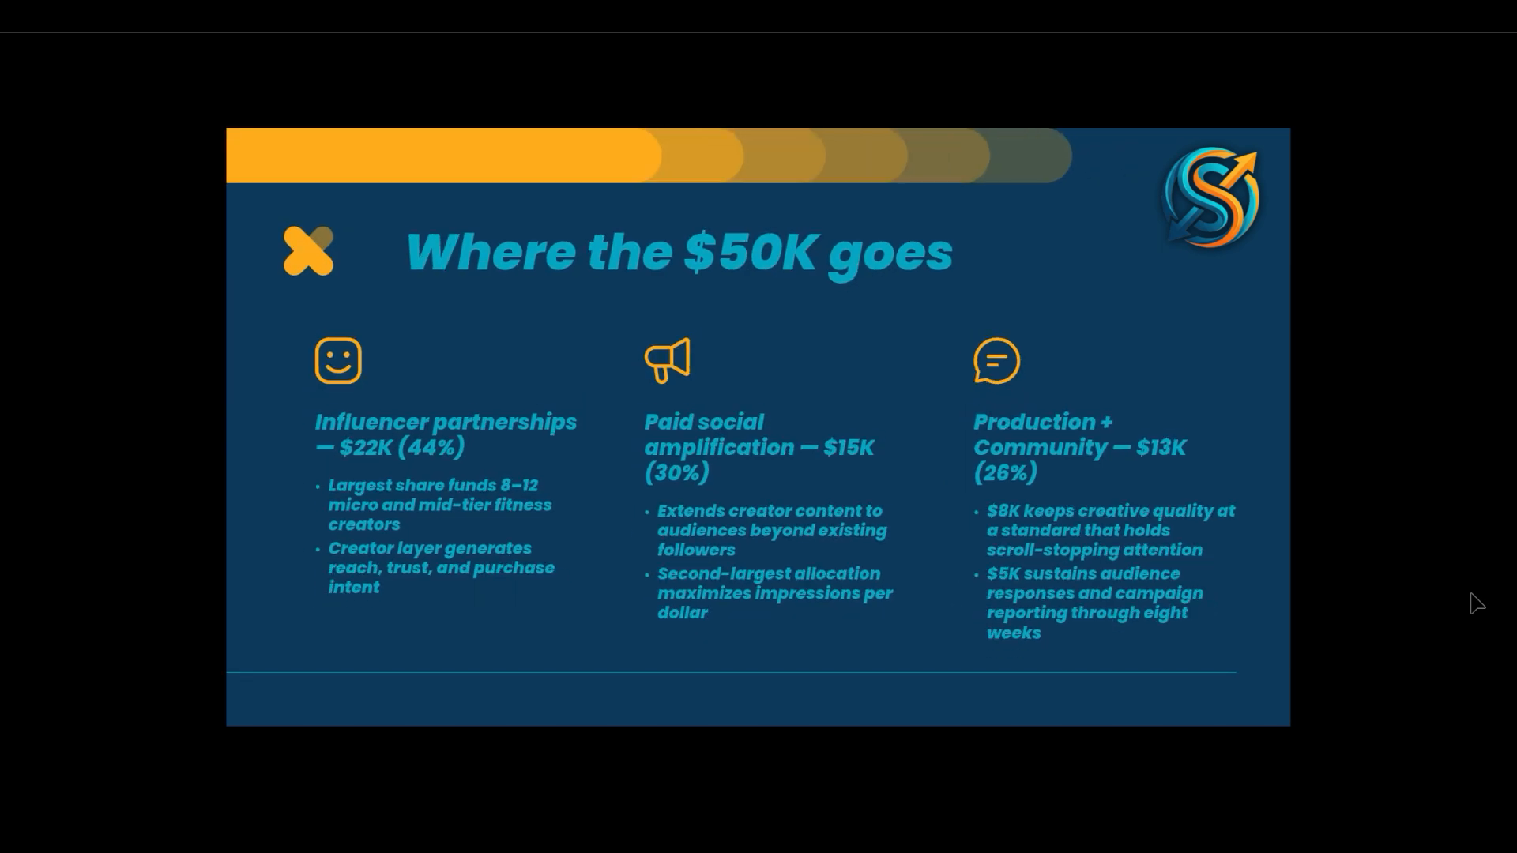
{"action": "key", "text": "Right"}
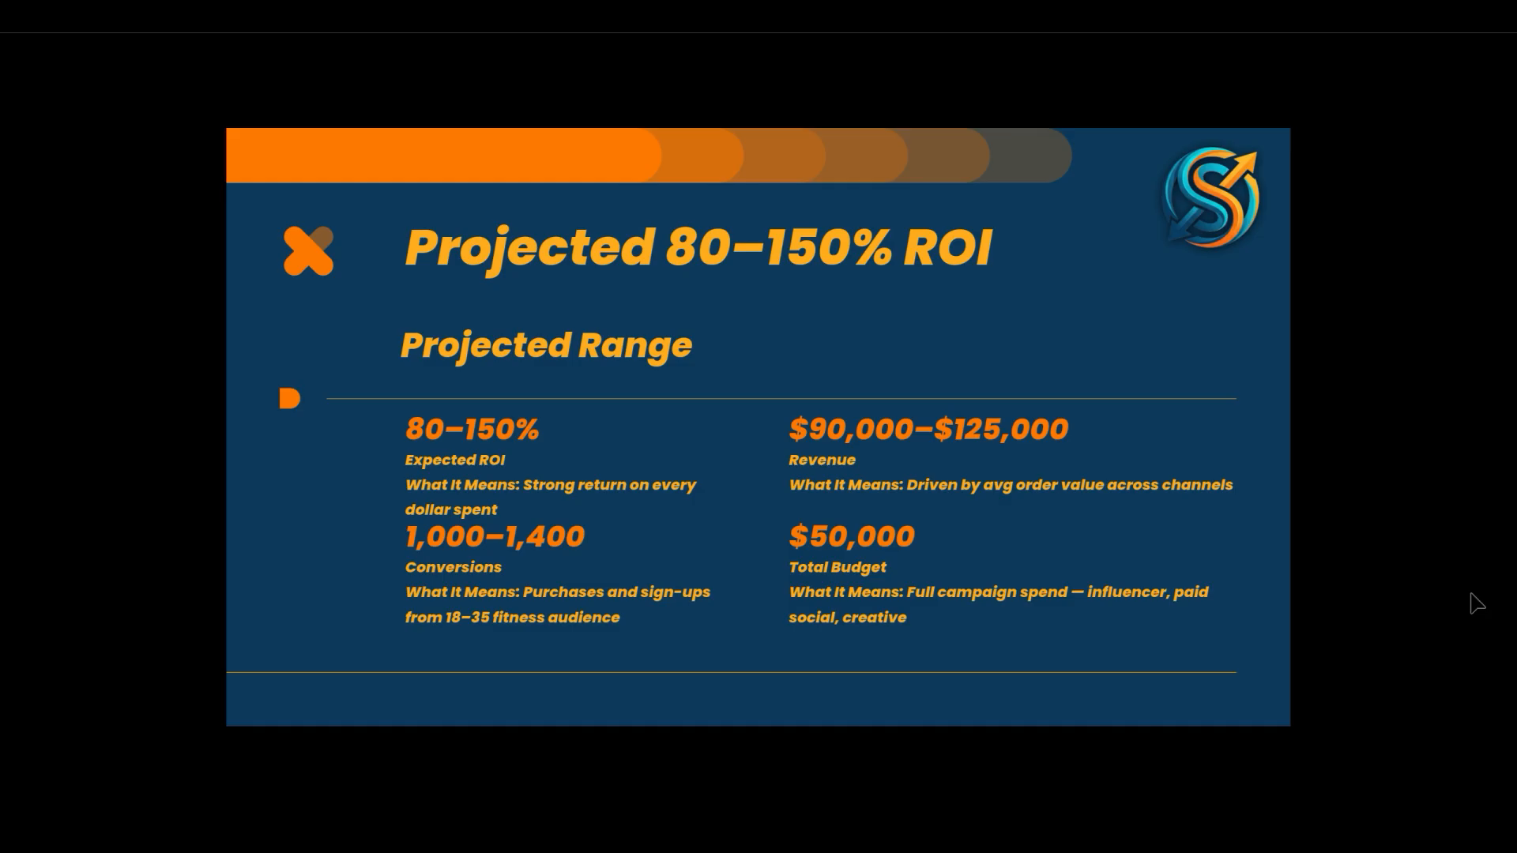
{"action": "key", "text": "Right"}
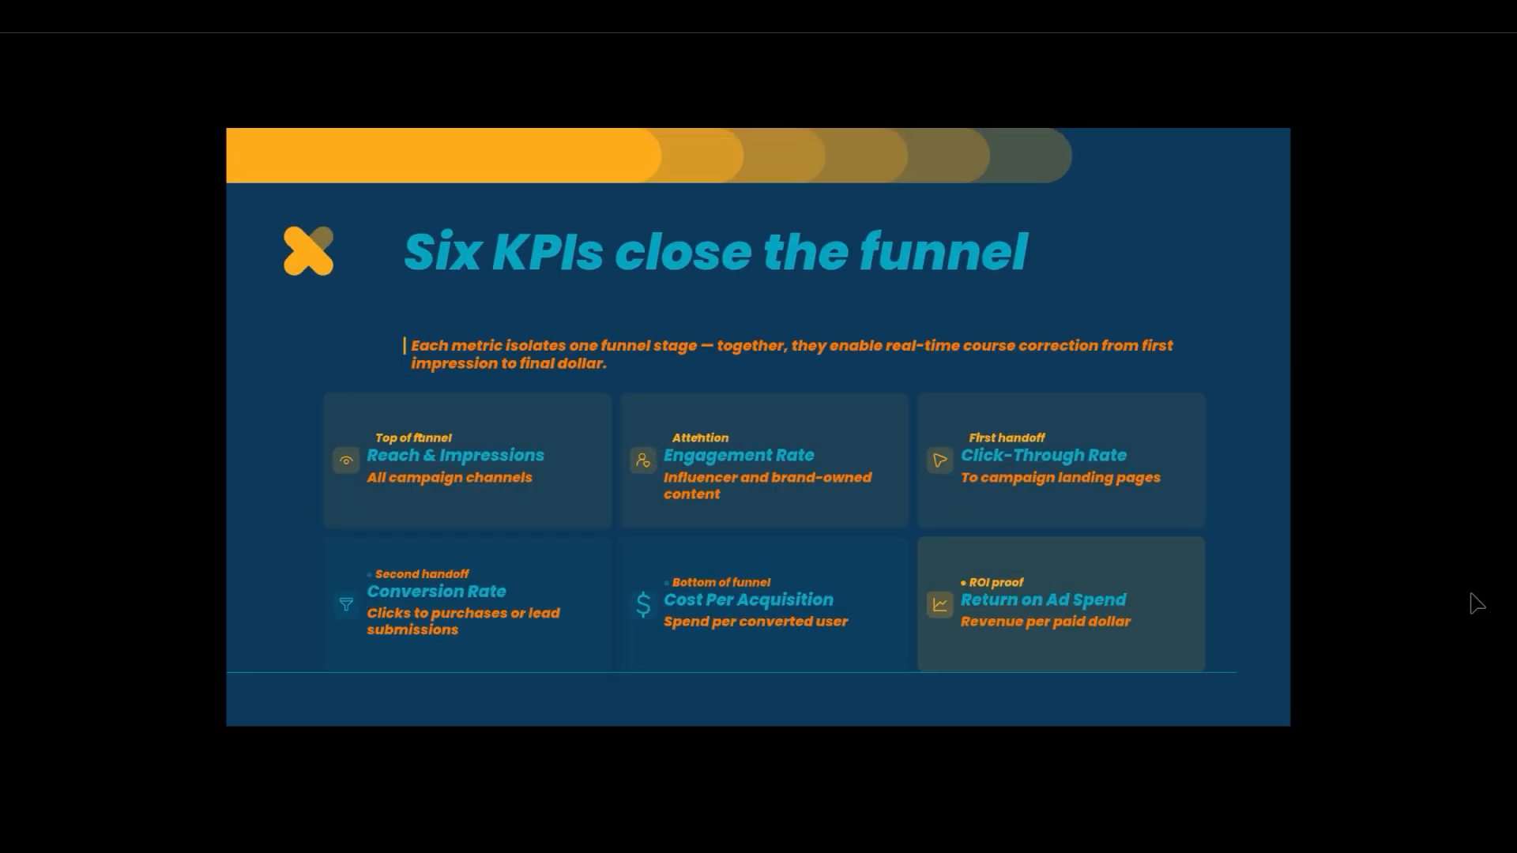